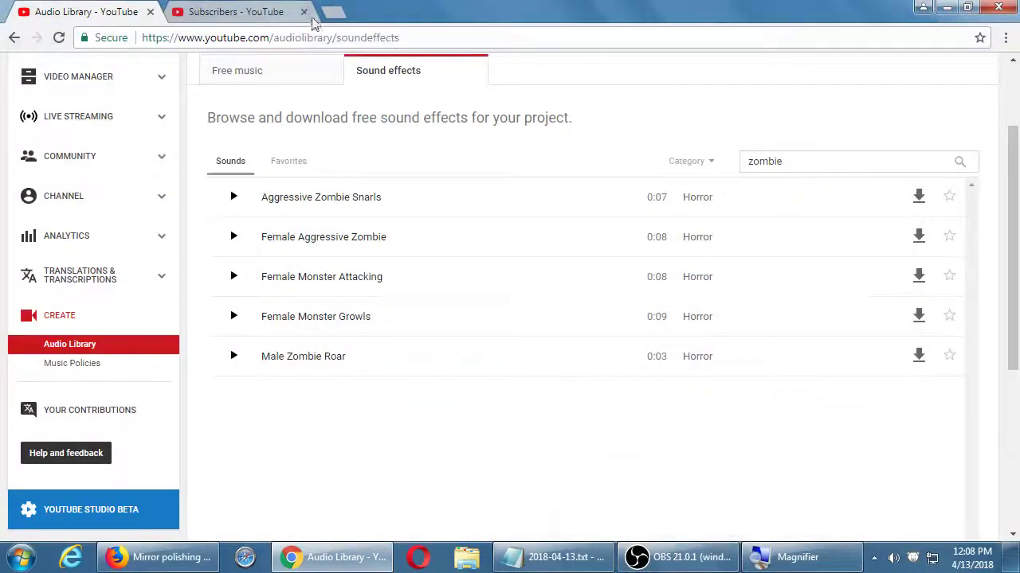
Step: Close the Subscribers tab, leaving the Audio Library 'zombie' sound effects page at the top
{"action": "left_click", "coordinate": [304, 11]}
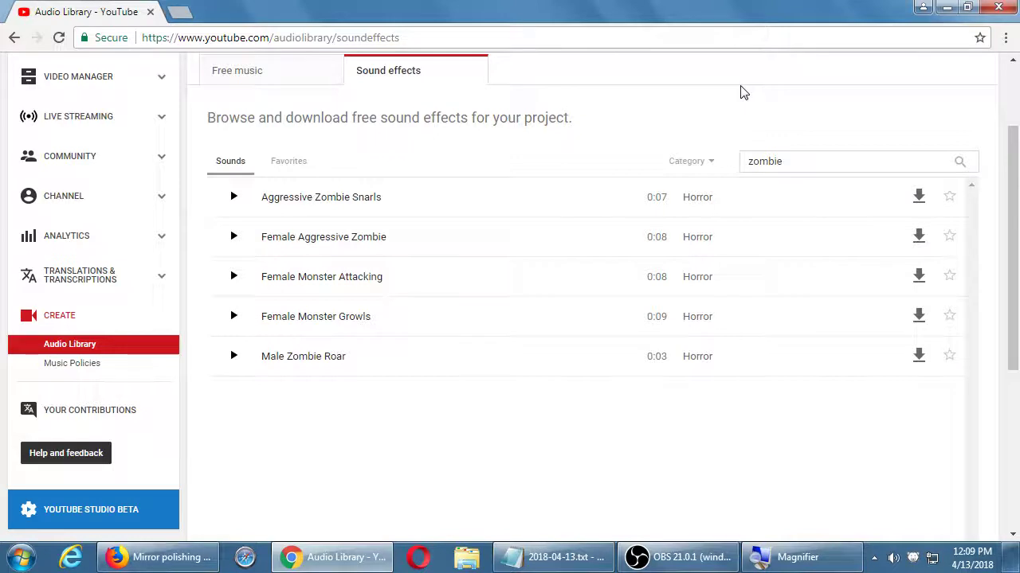
{"action": "scroll", "coordinate": [740, 91], "scroll_direction": "up", "scroll_amount": 2}
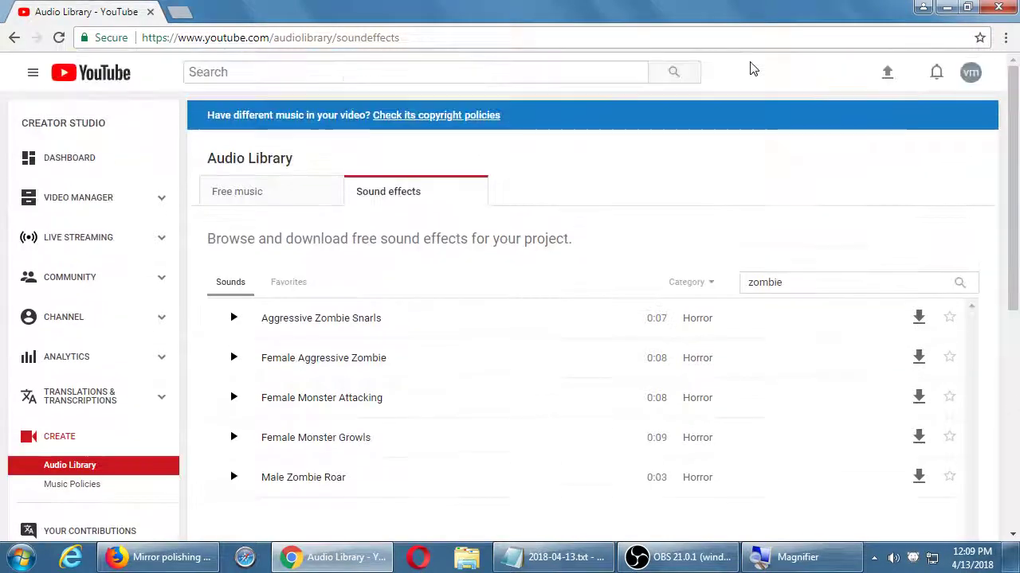
{"action": "scroll", "coordinate": [748, 69], "scroll_direction": "down", "scroll_amount": 2}
{"action": "scroll", "coordinate": [733, 96], "scroll_direction": "up", "scroll_amount": 2}
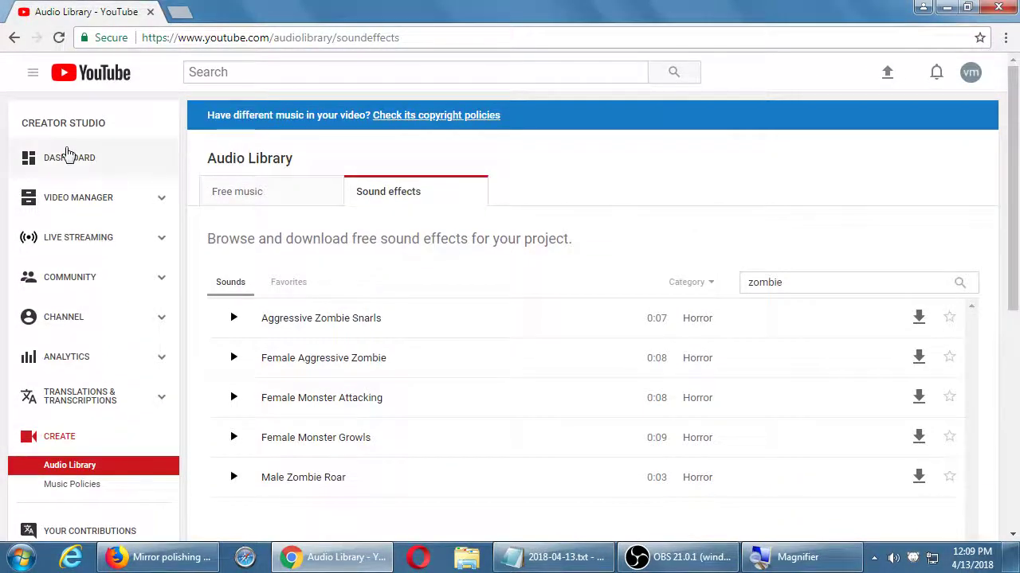
Step: Switch Creator Studio to the DASHBOARD, then minimize everything with Win+D to reveal the desktop
{"action": "left_click", "coordinate": [68, 153]}
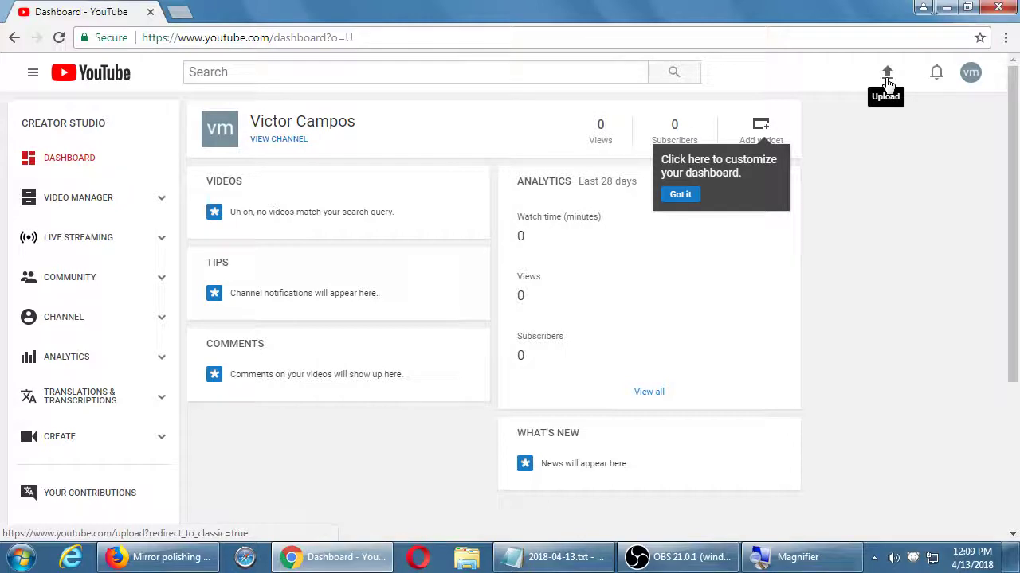
{"action": "key", "text": "super+d"}
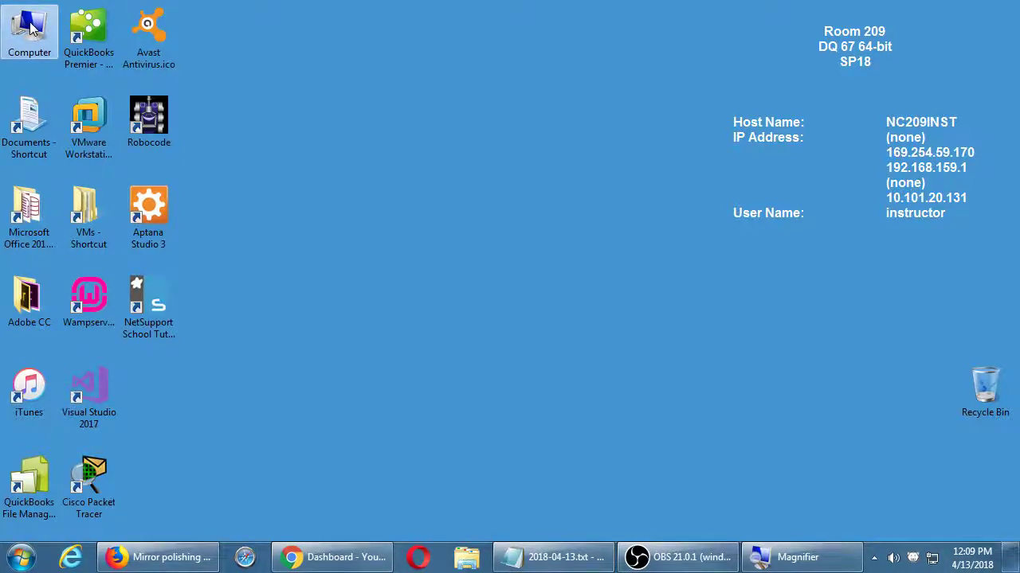
Step: Copy WIN_20180322_23_23_50_Pro.mp4 from Z: > Social II > Video Examples FINAL onto the desktop
{"action": "double_click", "coordinate": [29, 28]}
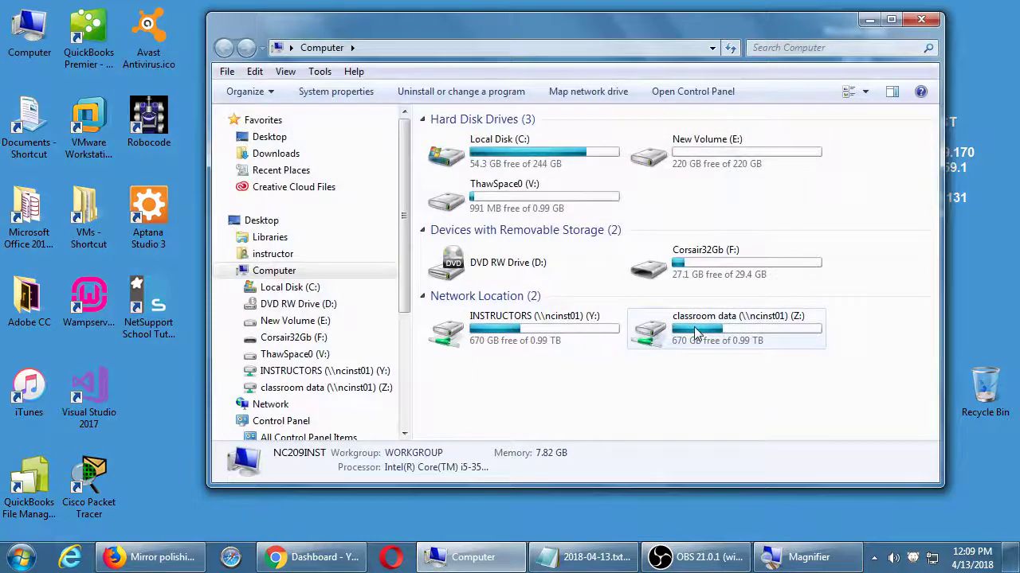
{"action": "double_click", "coordinate": [694, 331]}
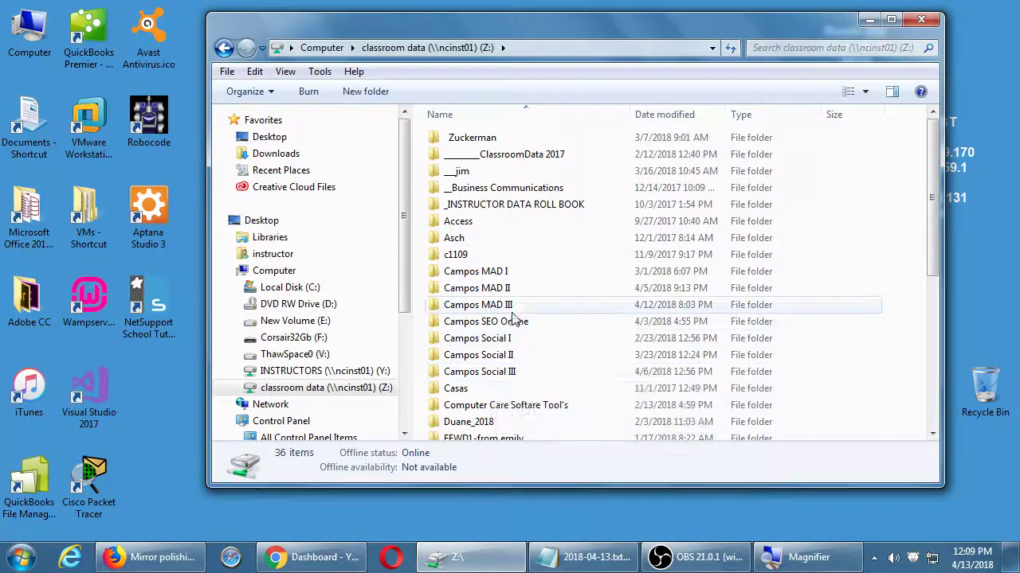
{"action": "double_click", "coordinate": [505, 356]}
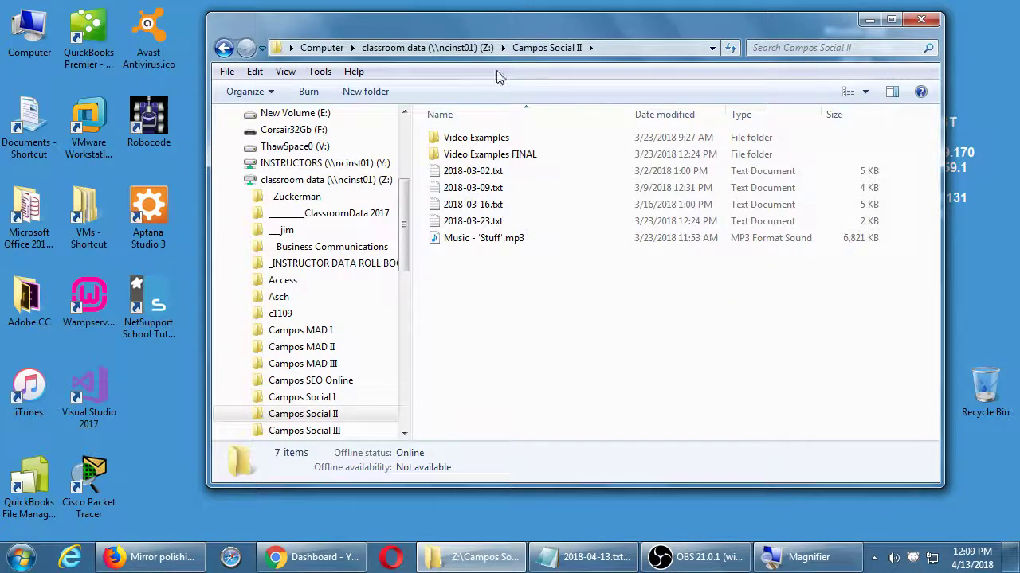
{"action": "left_click_drag", "start_coordinate": [466, 23], "coordinate": [584, 36]}
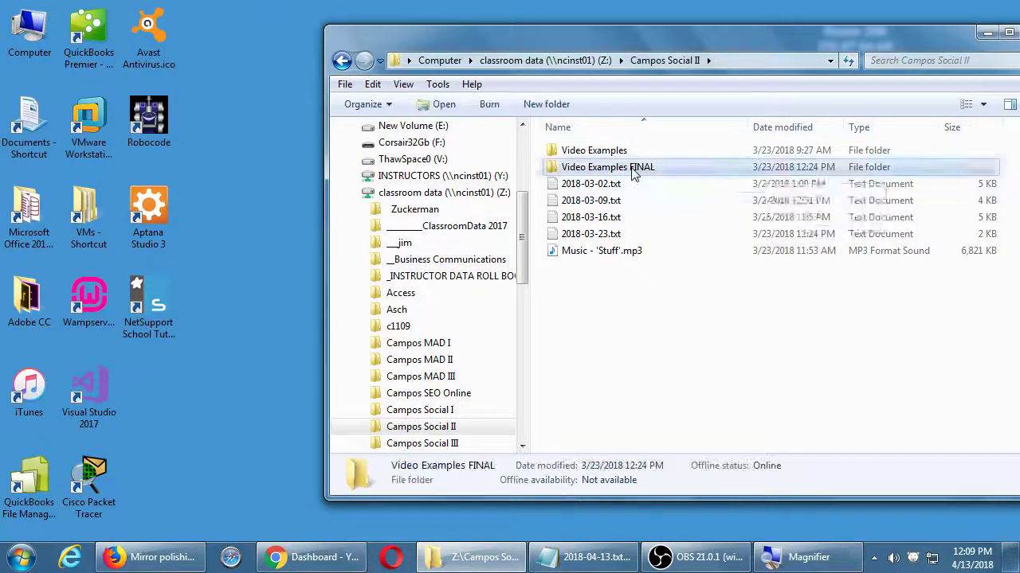
{"action": "double_click", "coordinate": [632, 170]}
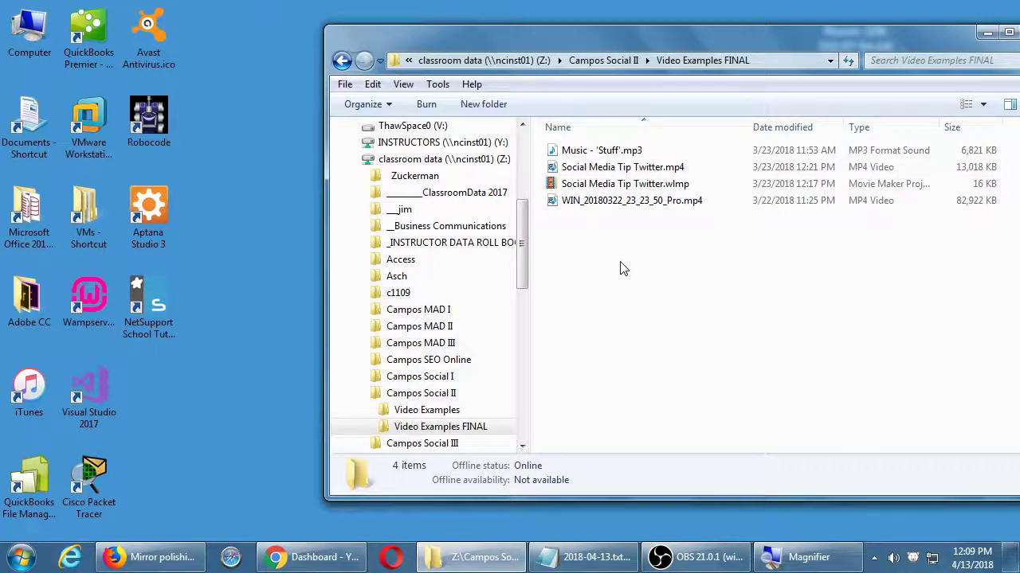
{"action": "left_click", "coordinate": [637, 201]}
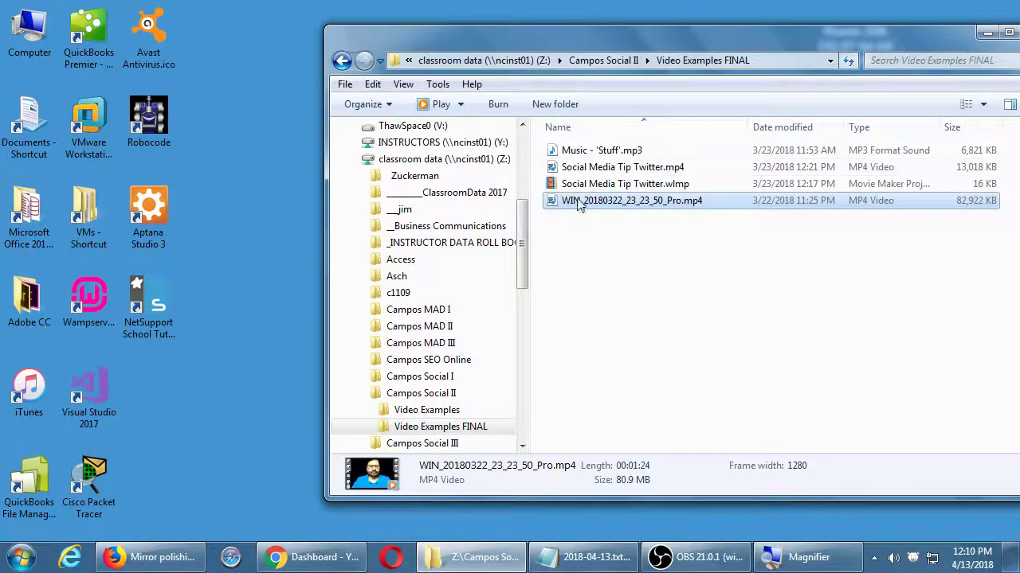
{"action": "left_click_drag", "start_coordinate": [580, 207], "coordinate": [210, 403]}
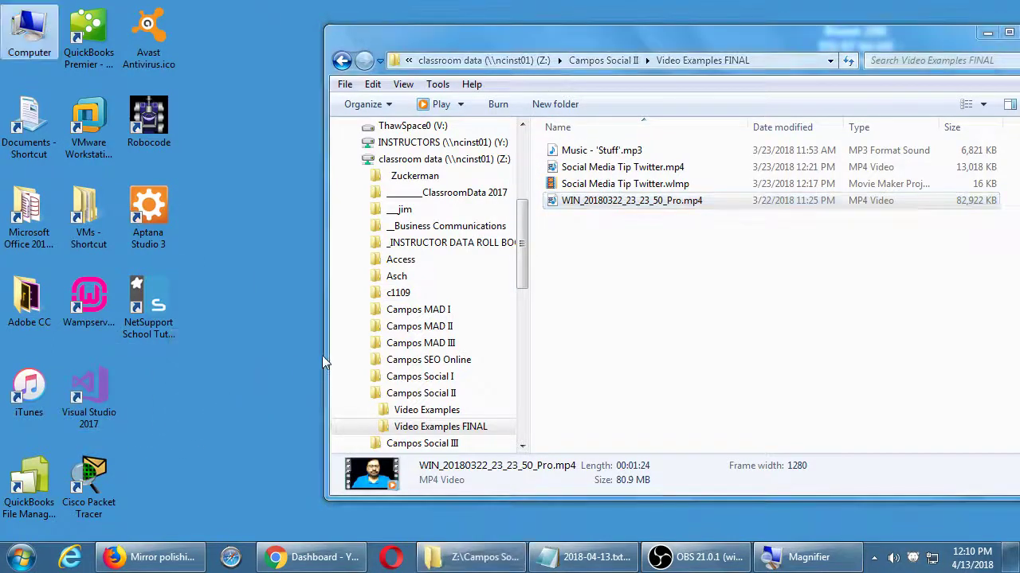
Step: Return to Social II > Video Examples FINAL, select the WIN_ mp4, and mute the sound
{"action": "left_click", "coordinate": [603, 60]}
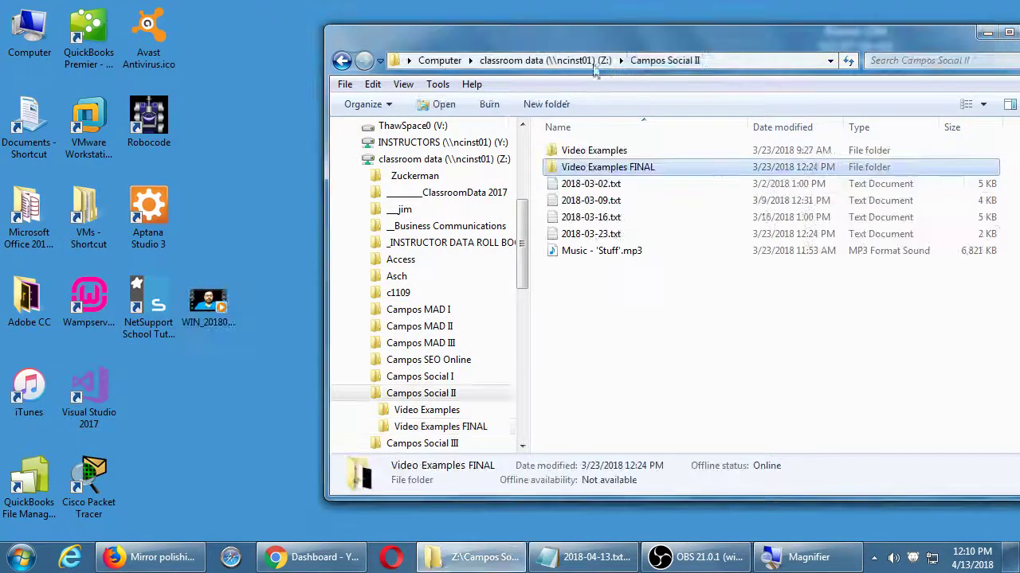
{"action": "left_click", "coordinate": [438, 61]}
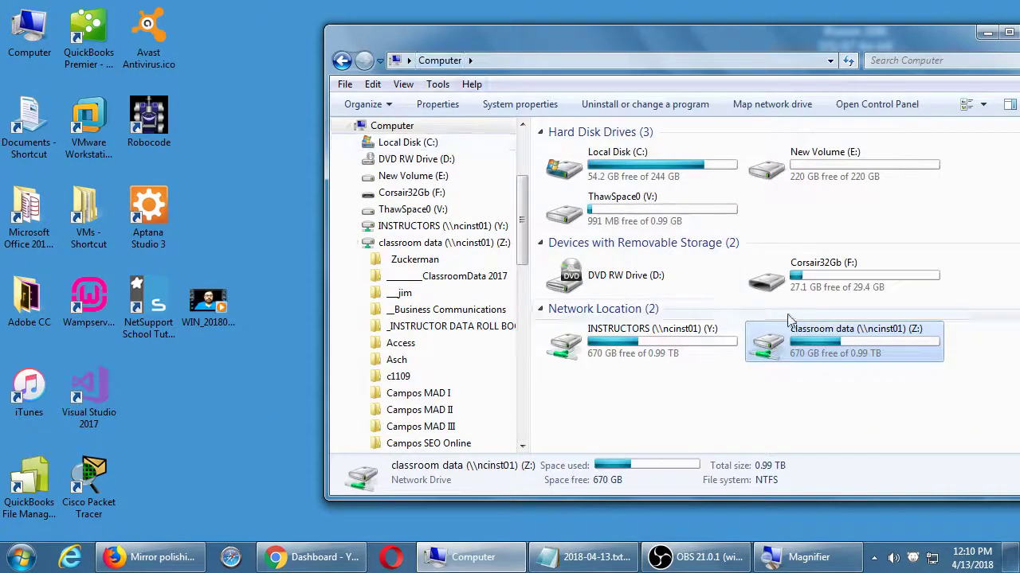
{"action": "double_click", "coordinate": [765, 351]}
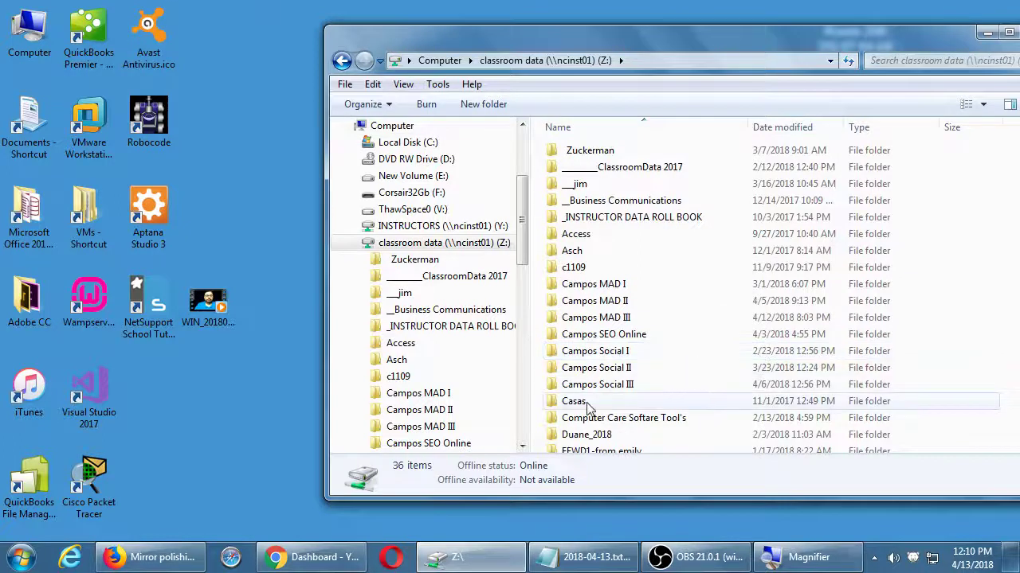
{"action": "double_click", "coordinate": [622, 386]}
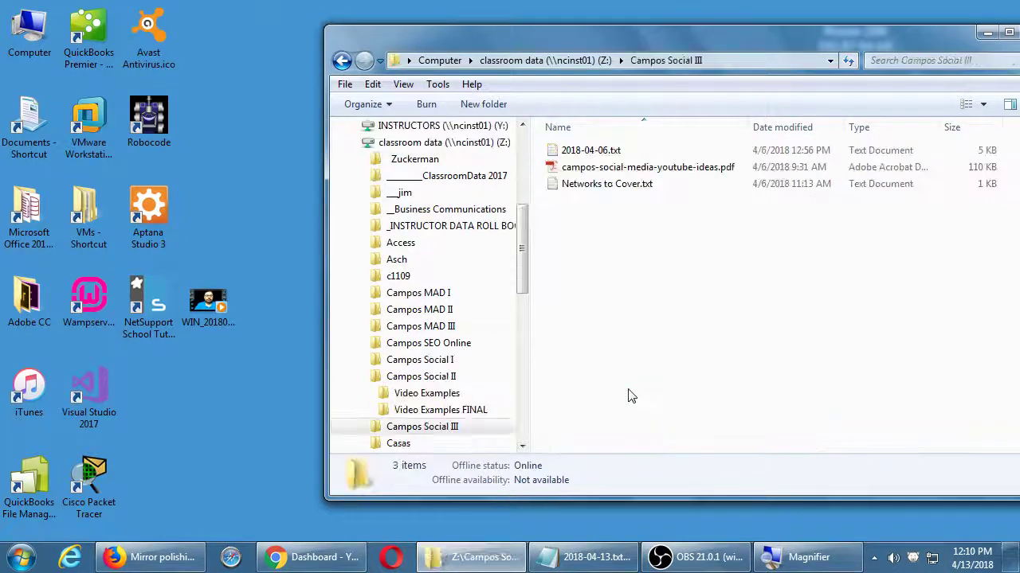
{"action": "key", "text": "BackSpace"}
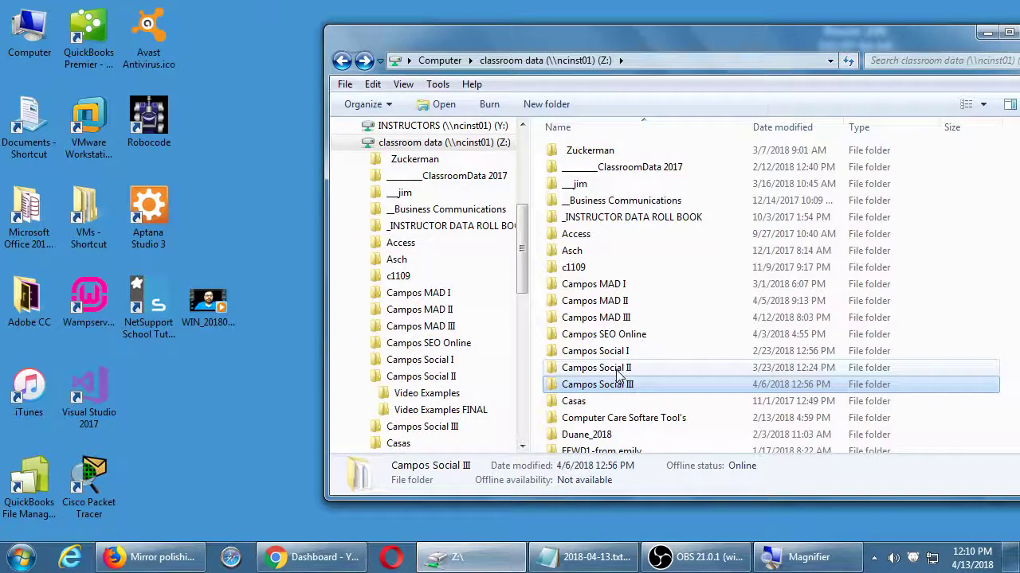
{"action": "double_click", "coordinate": [619, 371]}
{"action": "left_click", "coordinate": [590, 171]}
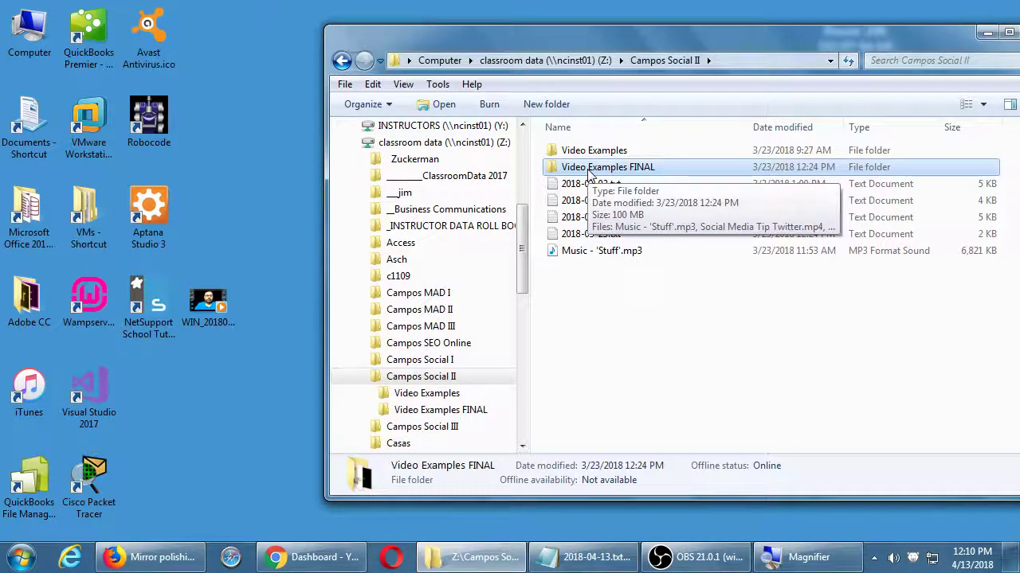
{"action": "double_click", "coordinate": [590, 174]}
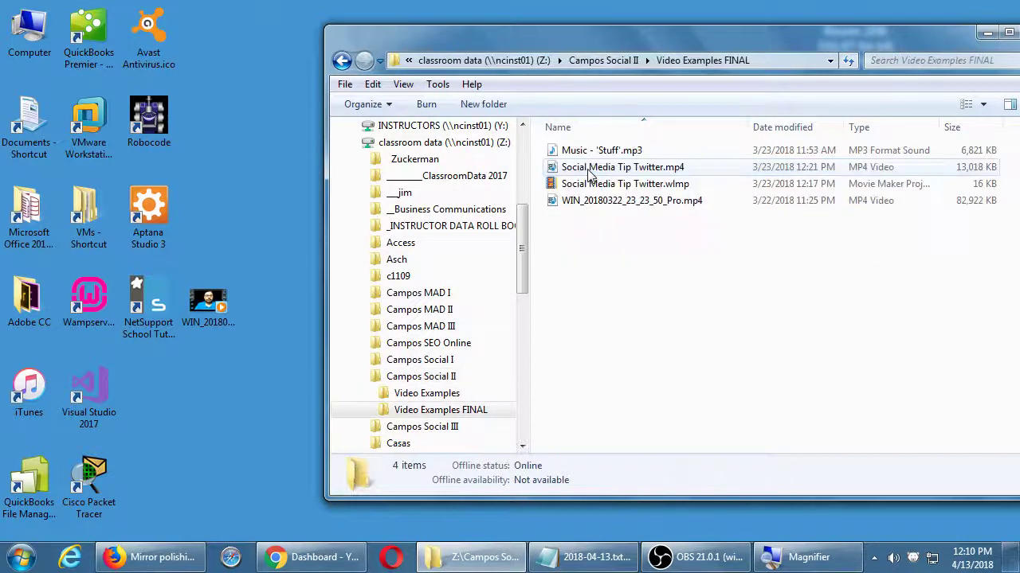
{"action": "left_click", "coordinate": [597, 203]}
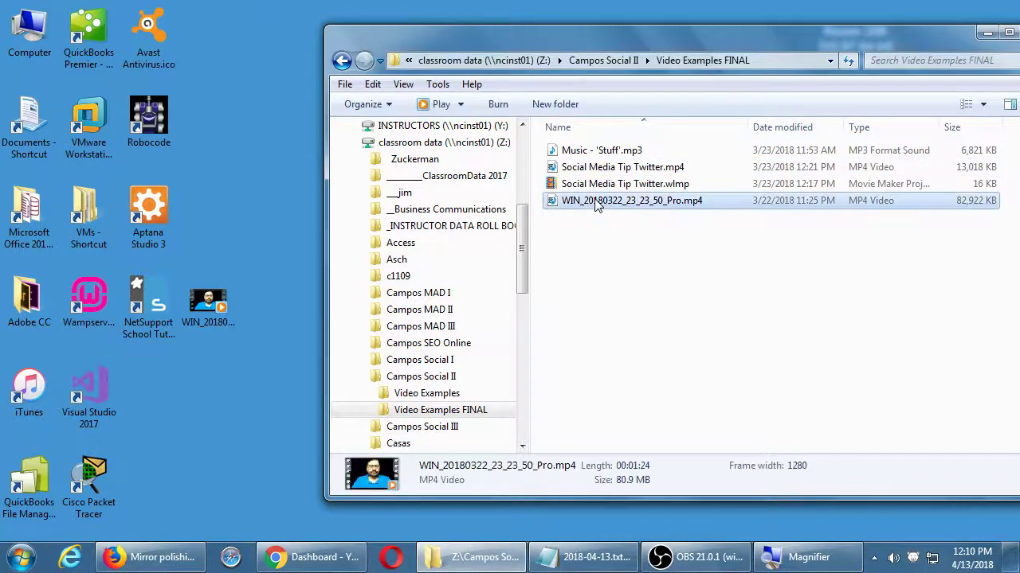
{"action": "key", "text": "XF86AudioMute"}
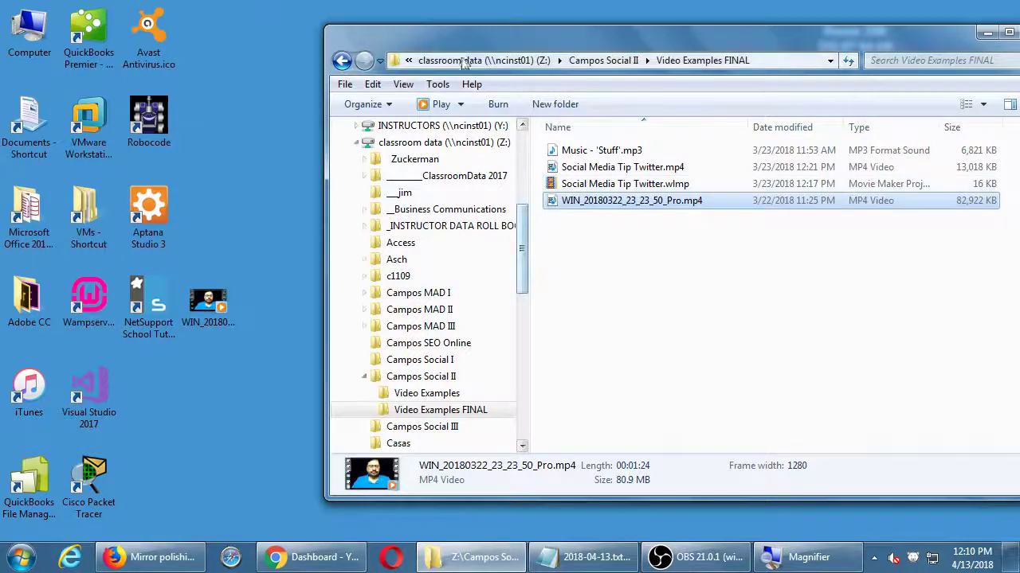
Step: Cancel the duplicate copy of the mp4 to the desktop and close the Firefox window
{"action": "left_click_drag", "start_coordinate": [478, 44], "coordinate": [434, 25]}
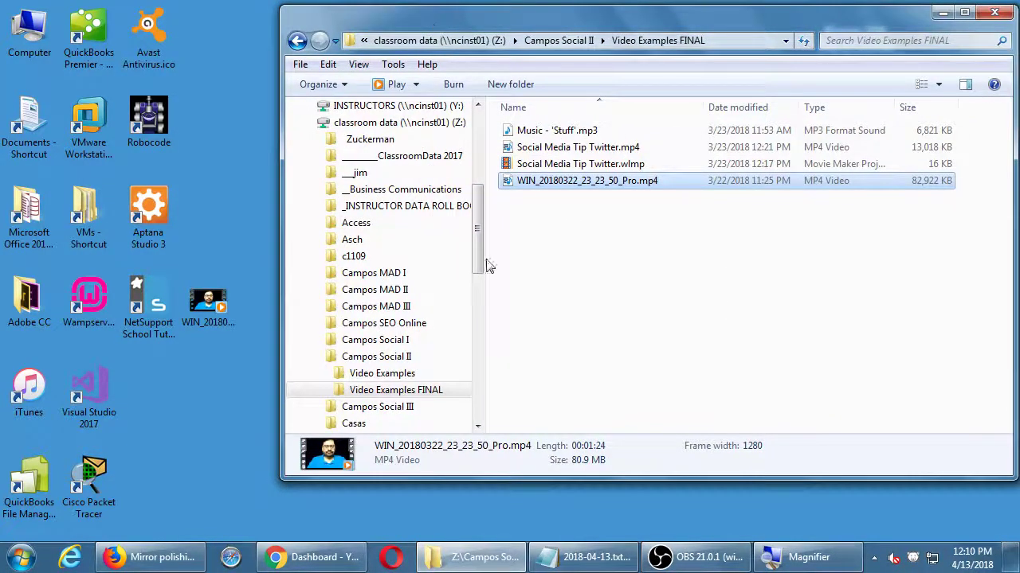
{"action": "left_click_drag", "start_coordinate": [515, 183], "coordinate": [220, 342]}
{"action": "left_click_drag", "start_coordinate": [557, 180], "coordinate": [245, 343]}
{"action": "key", "text": "Escape"}
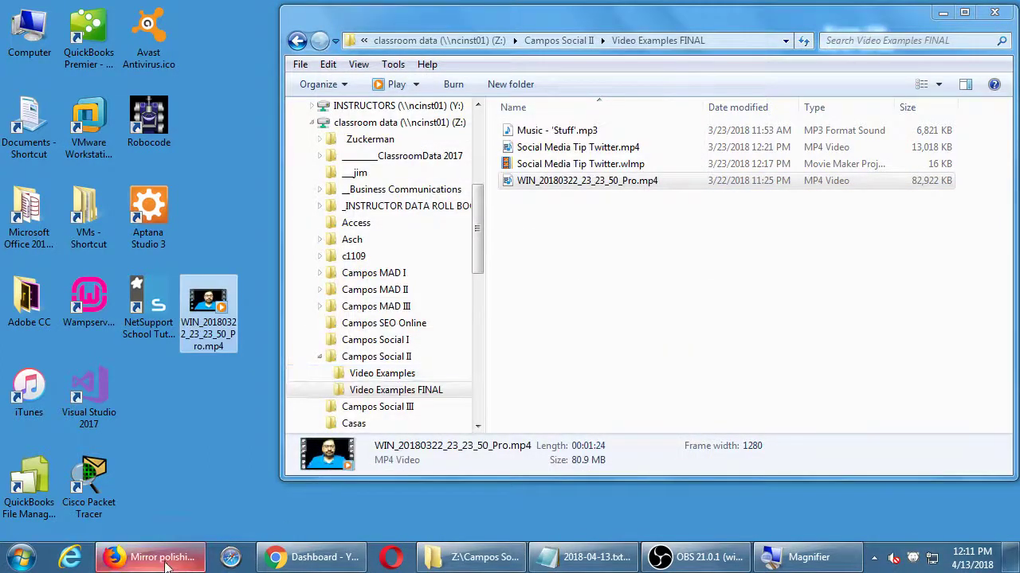
{"action": "right_click", "coordinate": [159, 557]}
{"action": "left_click", "coordinate": [211, 517]}
Step: Bring Chrome forward, confirm Video Manager lists no videos, and go back to the Dashboard
{"action": "left_click", "coordinate": [259, 557]}
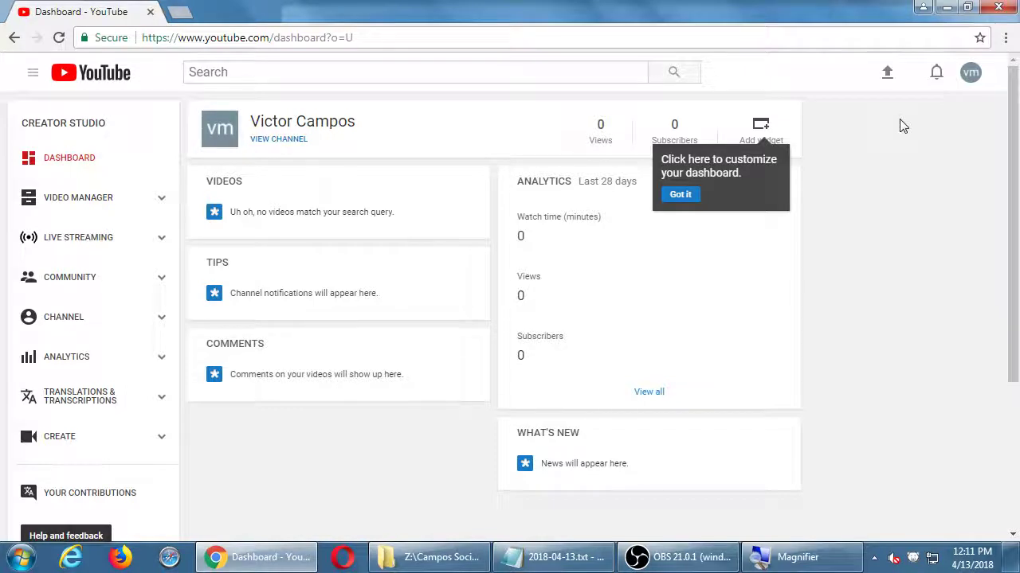
{"action": "left_click", "coordinate": [57, 205]}
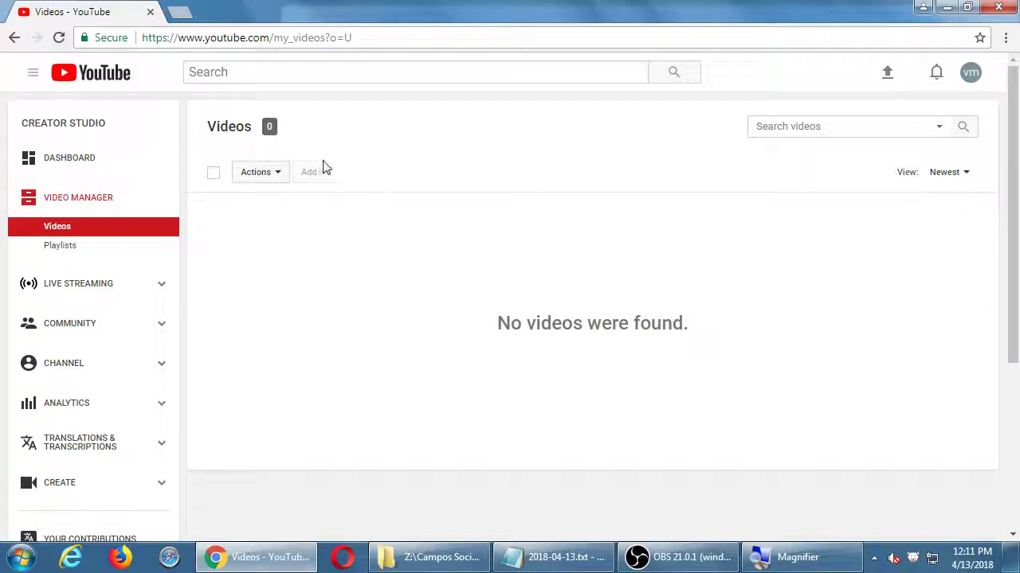
{"action": "left_click", "coordinate": [76, 166]}
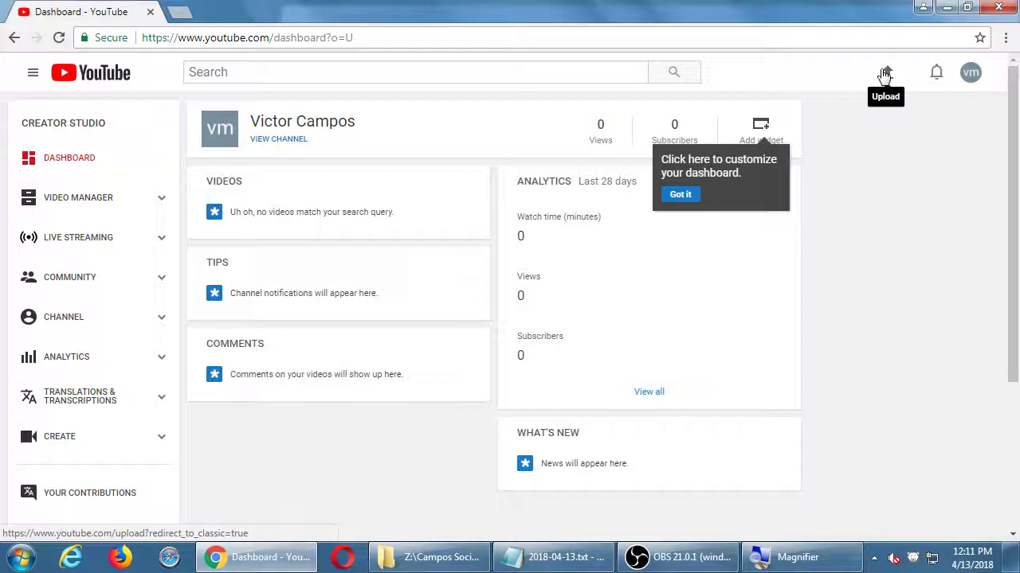
Step: On the upload page, pick WIN_20180322_23_23_50_Pro.mp4 from the Desktop as the video to upload
{"action": "scroll", "coordinate": [917, 89], "scroll_direction": "down", "scroll_amount": 1}
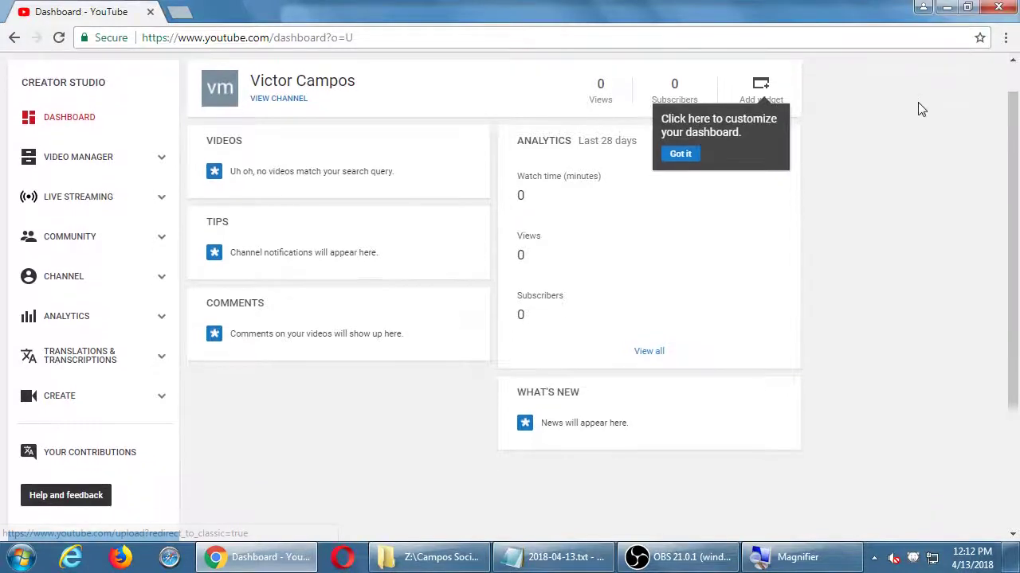
{"action": "scroll", "coordinate": [916, 82], "scroll_direction": "up", "scroll_amount": 1}
{"action": "left_click", "coordinate": [889, 72]}
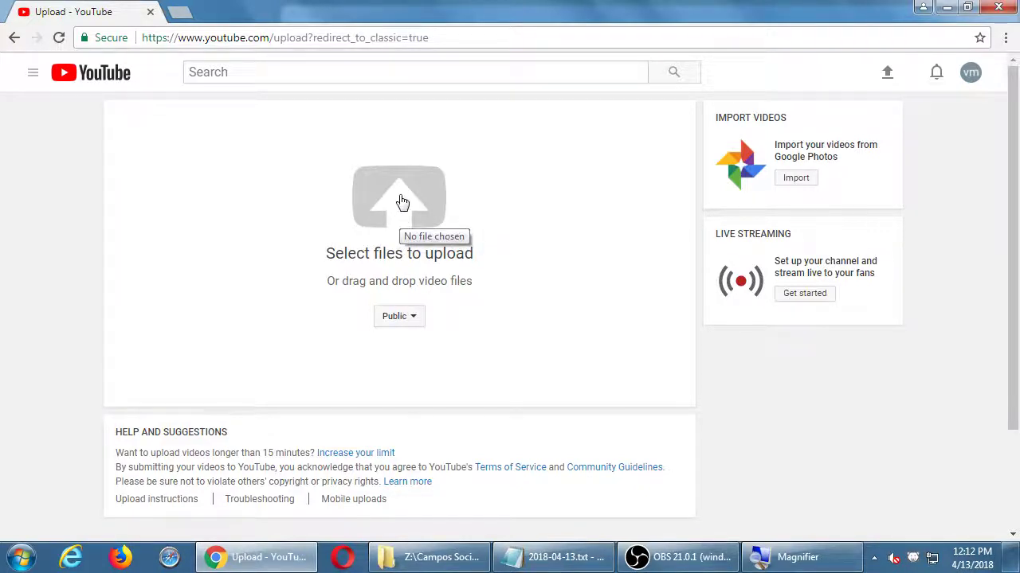
{"action": "left_click", "coordinate": [402, 203]}
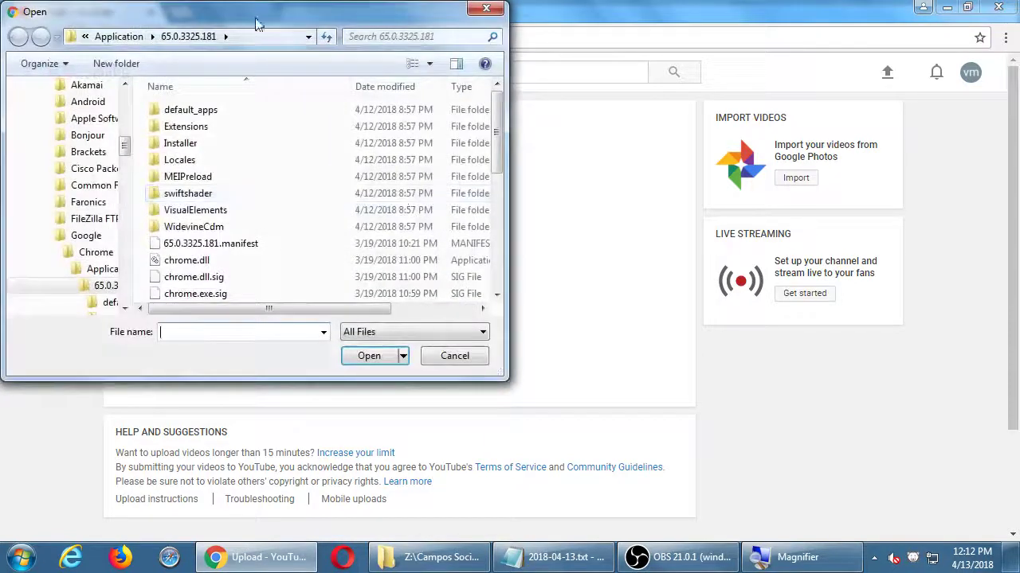
{"action": "left_click_drag", "start_coordinate": [236, 8], "coordinate": [343, 44]}
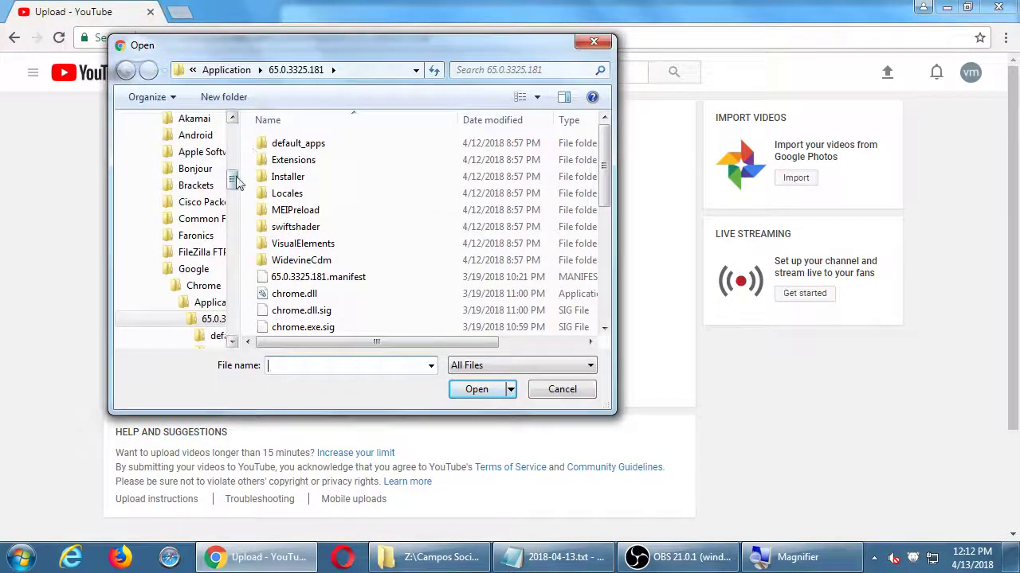
{"action": "left_click_drag", "start_coordinate": [236, 182], "coordinate": [235, 131]}
{"action": "left_click", "coordinate": [180, 143]}
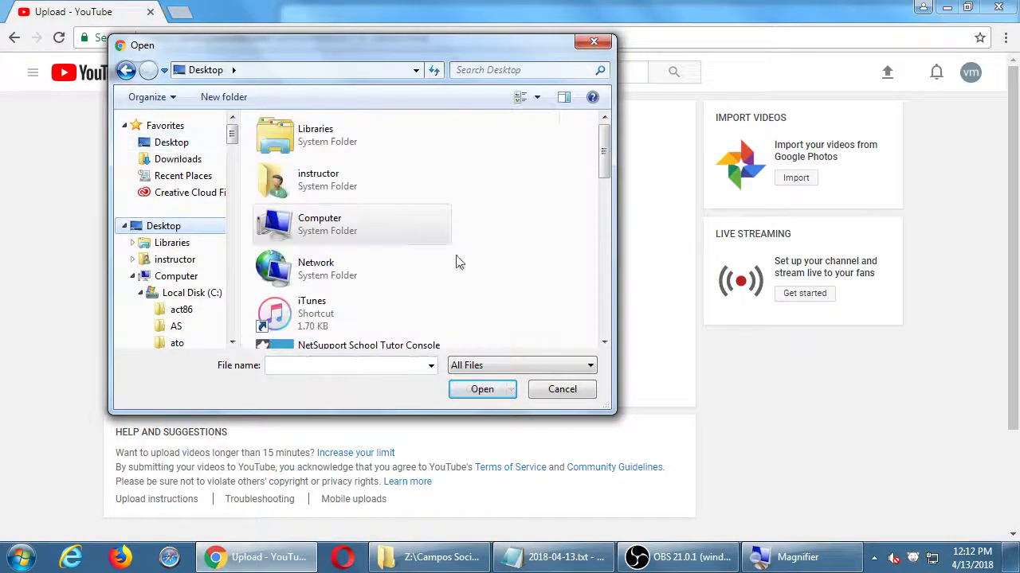
{"action": "left_click_drag", "start_coordinate": [612, 253], "coordinate": [796, 244]}
{"action": "left_click", "coordinate": [791, 244]}
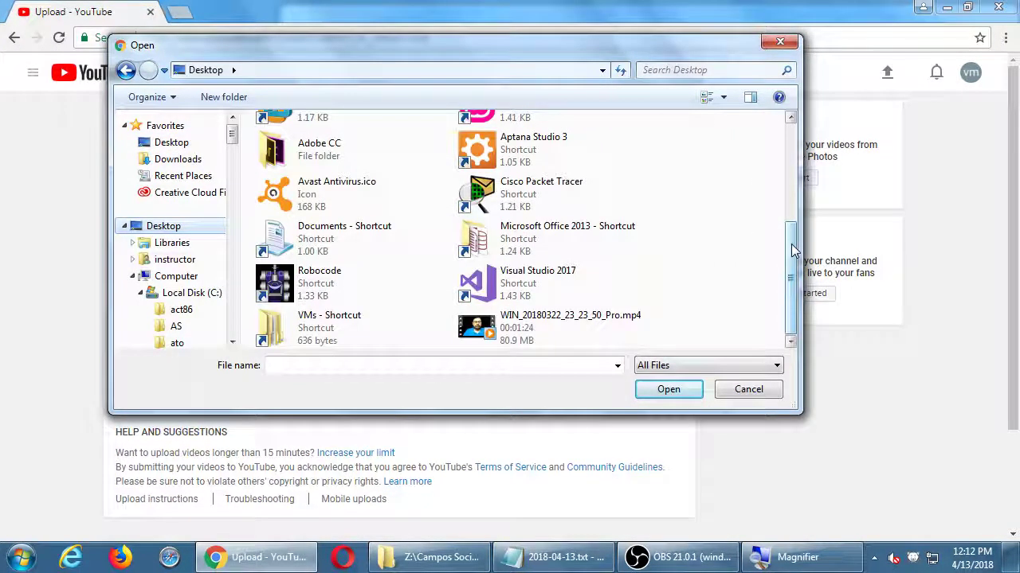
{"action": "double_click", "coordinate": [517, 331]}
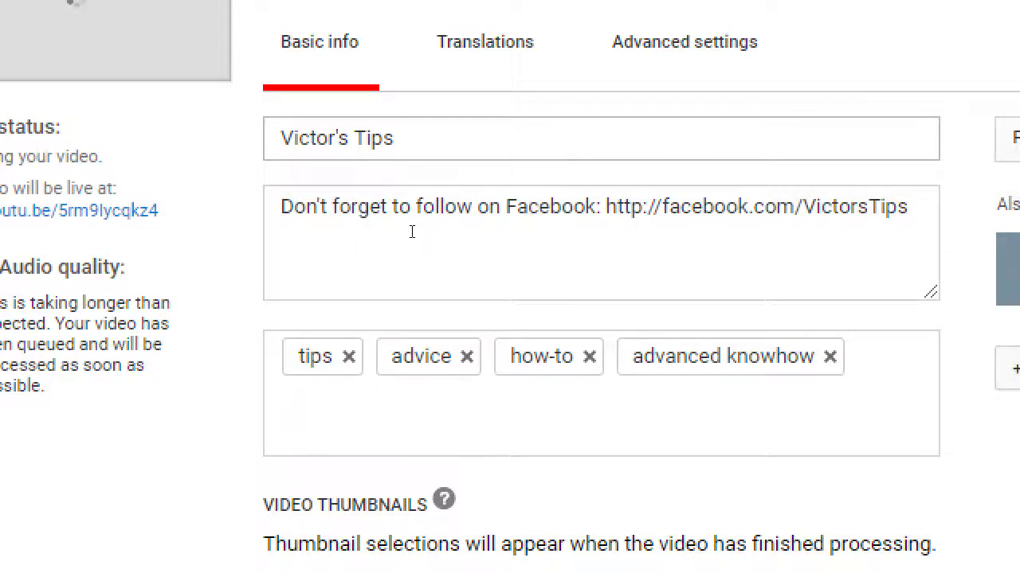
Step: Replace the video title with 'Victor's Tips - How to Use Social Media' and switch to Notepad
{"action": "left_click", "coordinate": [439, 124]}
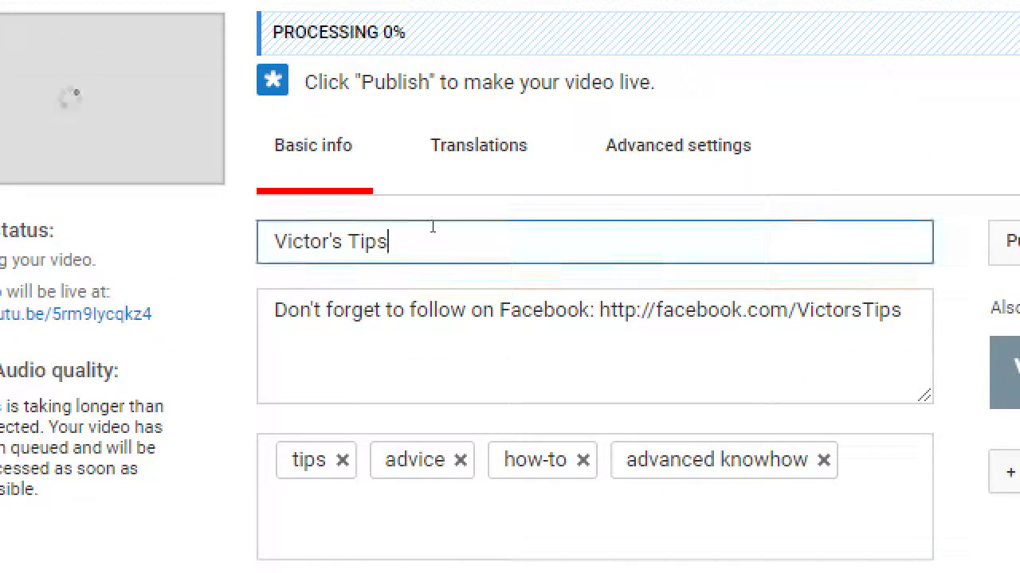
{"action": "key", "text": "BackSpace"}
{"action": "key", "text": "BackSpace"}
{"action": "key", "text": "BackSpace"}
{"action": "key", "text": "BackSpace"}
{"action": "key", "text": "BackSpace"}
{"action": "key", "text": "BackSpace"}
{"action": "key", "text": "BackSpace"}
{"action": "key", "text": "BackSpace"}
{"action": "key", "text": "BackSpace"}
{"action": "key", "text": "BackSpace"}
{"action": "key", "text": "BackSpace"}
{"action": "key", "text": "BackSpace"}
{"action": "key", "text": "BackSpace"}
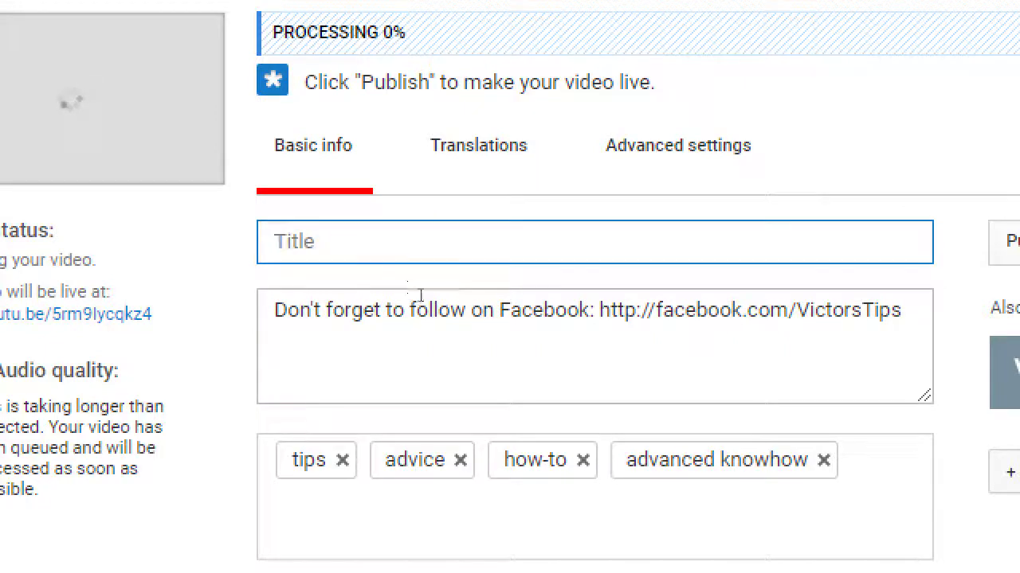
{"action": "type", "text": "Victor's Tips"}
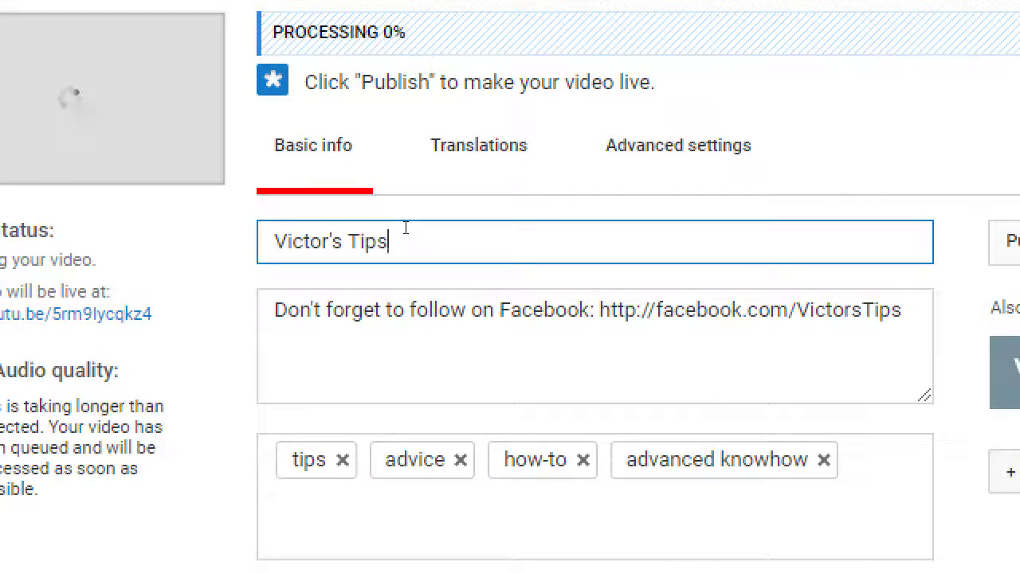
{"action": "type", "text": " -"}
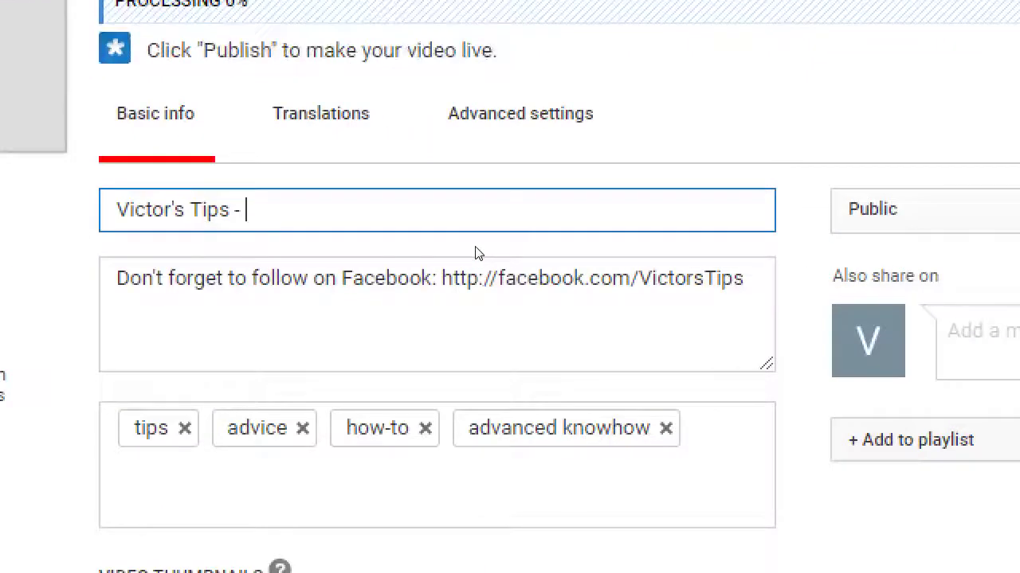
{"action": "type", "text": "How to Use Social Media"}
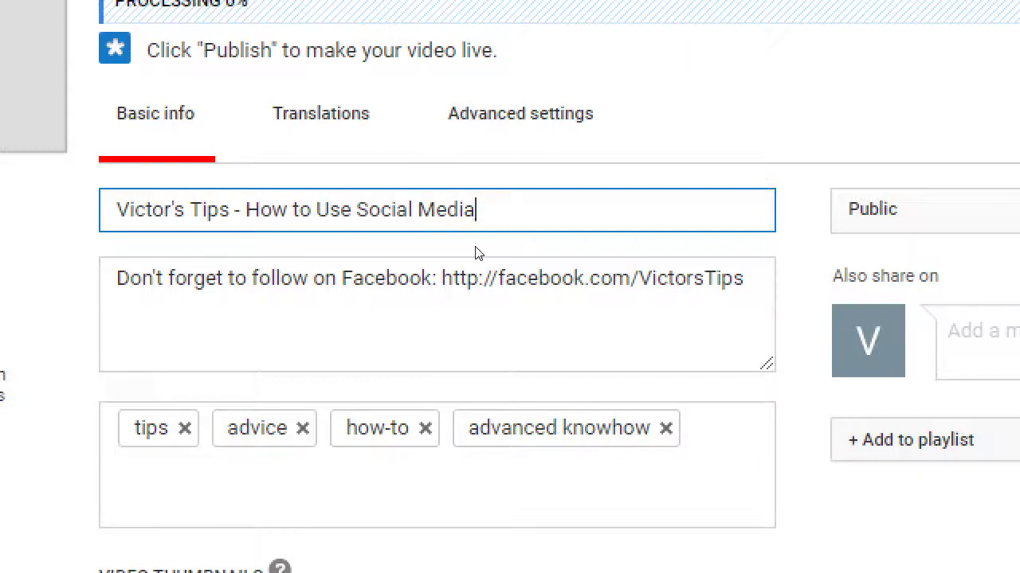
{"action": "key", "text": "alt+Tab"}
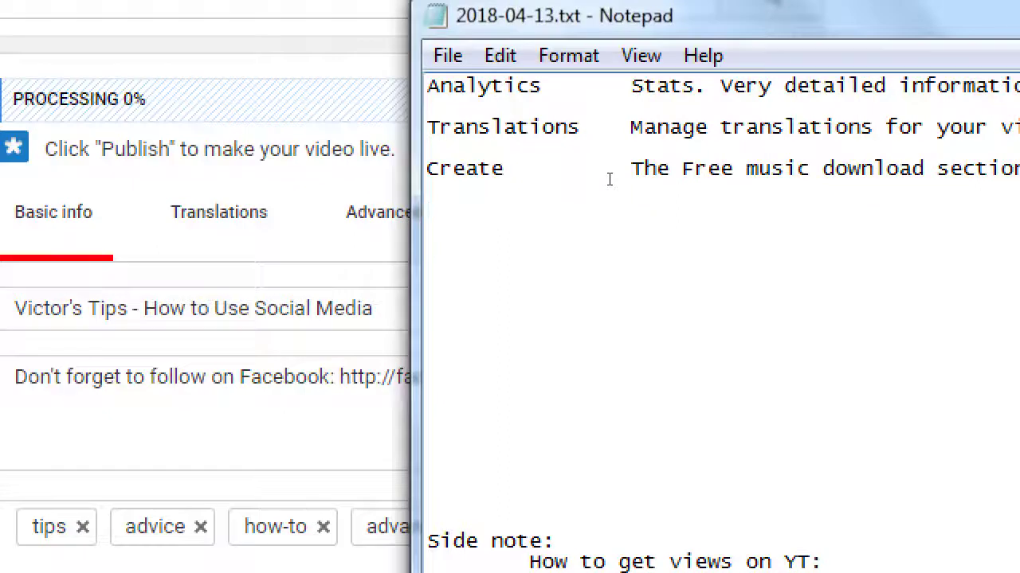
Step: Remove the extra blank lines and add the indented heading 'How to get found on Yt:'
{"action": "key", "text": "Down"}
{"action": "key", "text": "Down"}
{"action": "key", "text": "Down"}
{"action": "key", "text": "Down"}
{"action": "key", "text": "Up"}
{"action": "key", "text": "Up"}
{"action": "key", "text": "Up"}
{"action": "scroll", "coordinate": [609, 179], "scroll_direction": "up", "scroll_amount": 1}
{"action": "scroll", "coordinate": [610, 179], "scroll_direction": "up", "scroll_amount": 3}
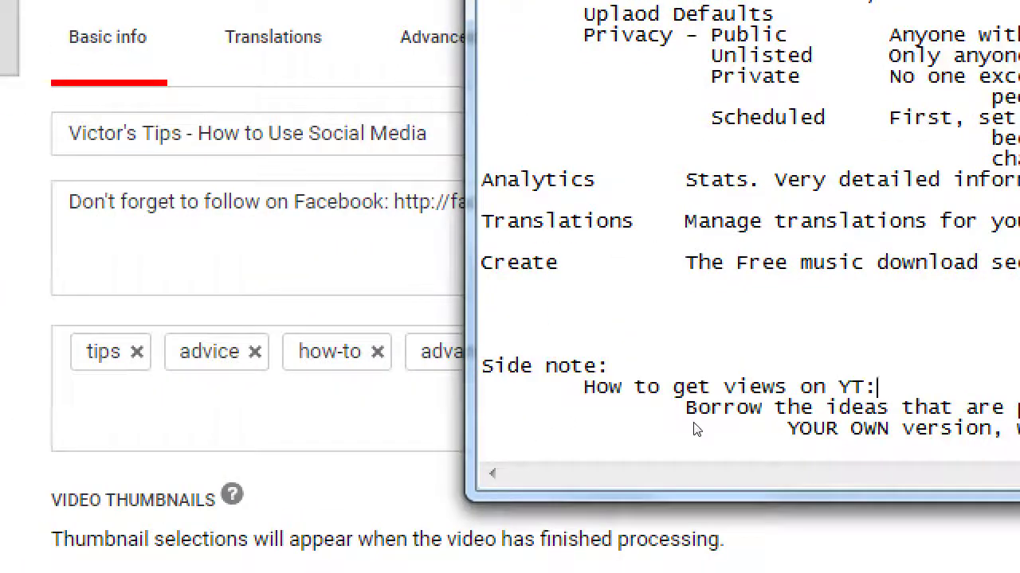
{"action": "key", "text": "Up"}
{"action": "key", "text": "Up"}
{"action": "key", "text": "BackSpace"}
{"action": "key", "text": "BackSpace"}
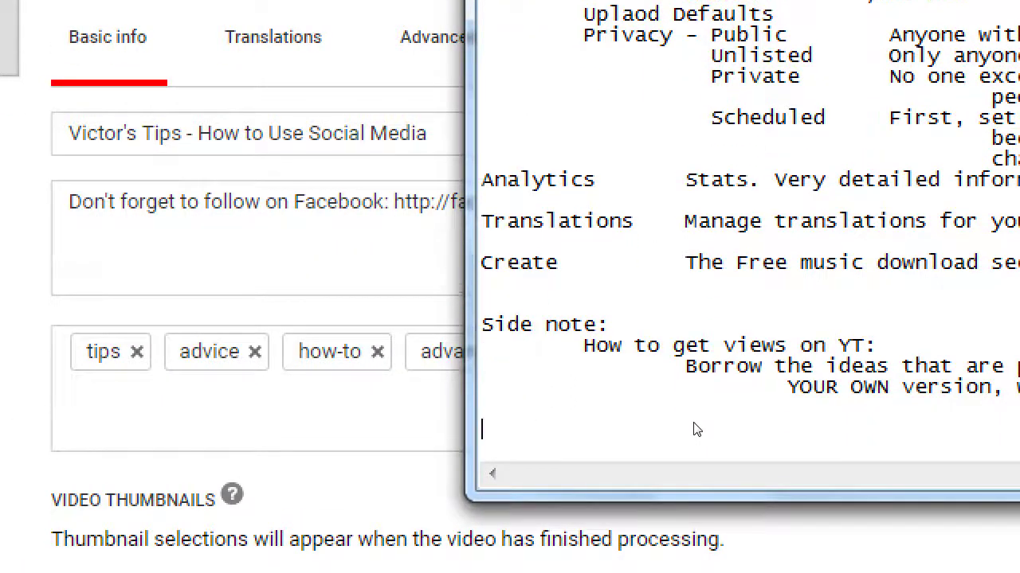
{"action": "key", "text": "Tab"}
{"action": "type", "text": "How to v"}
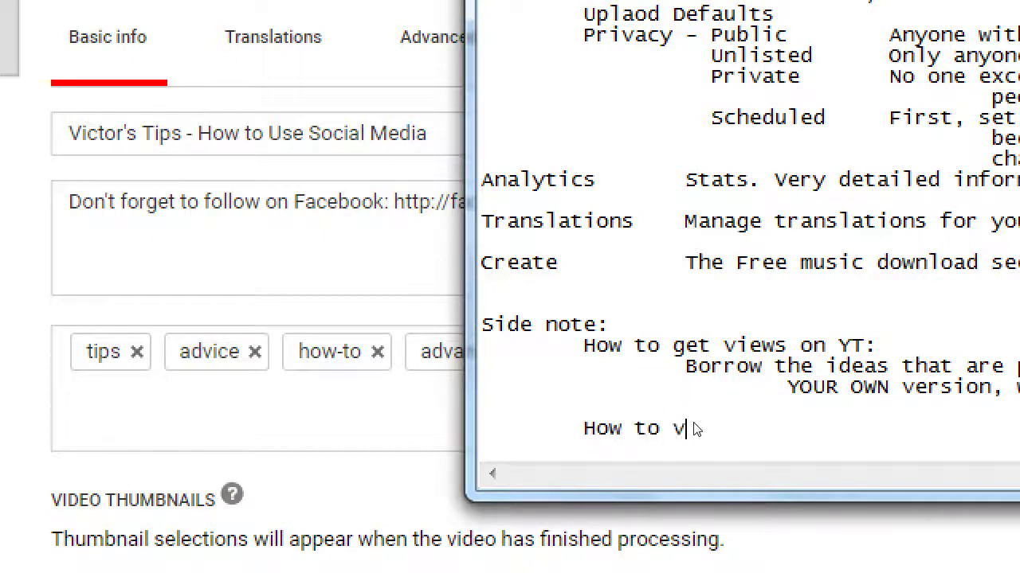
{"action": "key", "text": "BackSpace"}
{"action": "type", "text": "get found "}
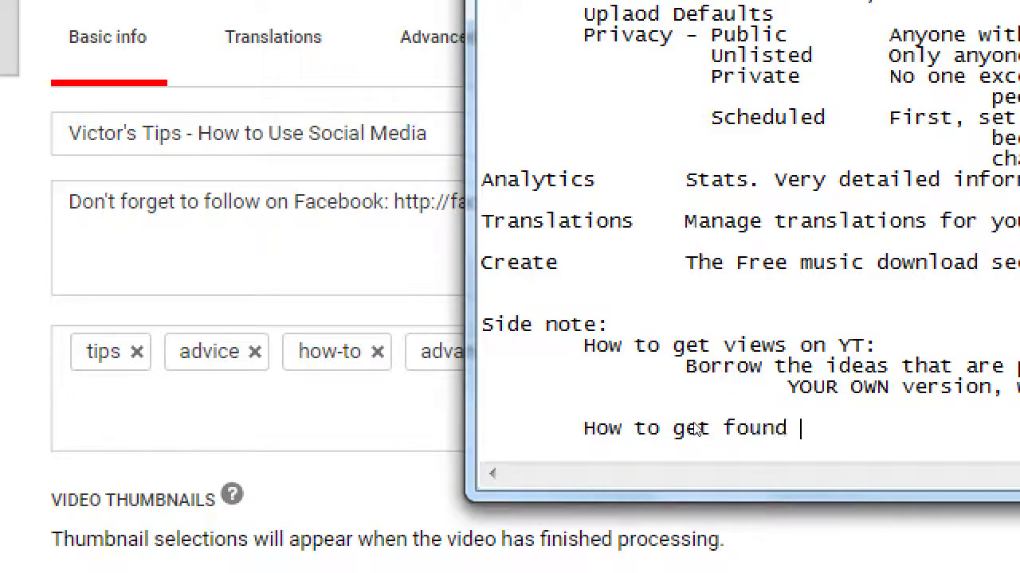
{"action": "type", "text": "on Yt:"}
Step: Add the tip 'Create a Title with keywords, complete sentences' under the heading
{"action": "key", "text": "Return"}
{"action": "key", "text": "Tab"}
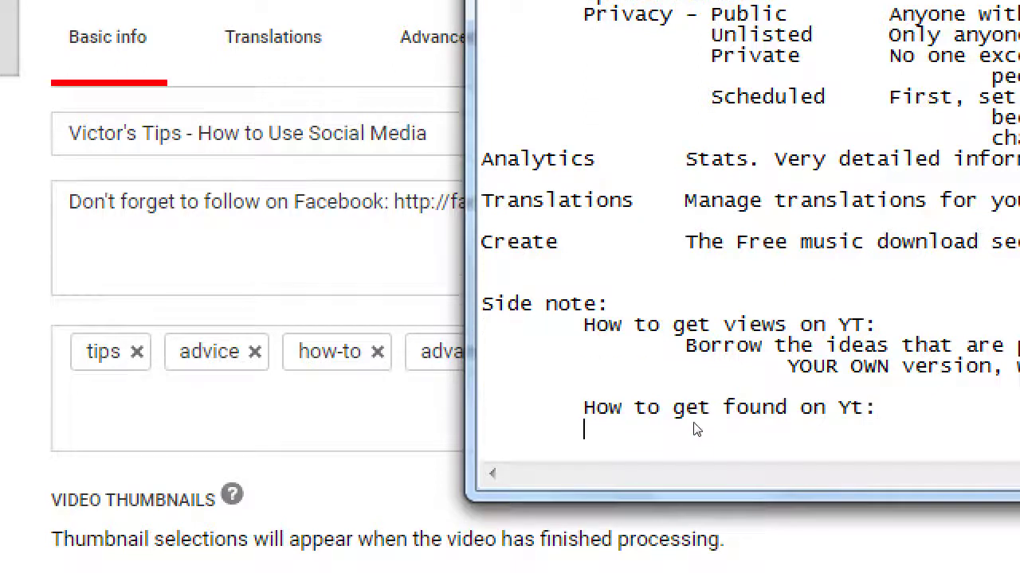
{"action": "key", "text": "Tab"}
{"action": "type", "text": "Create a "}
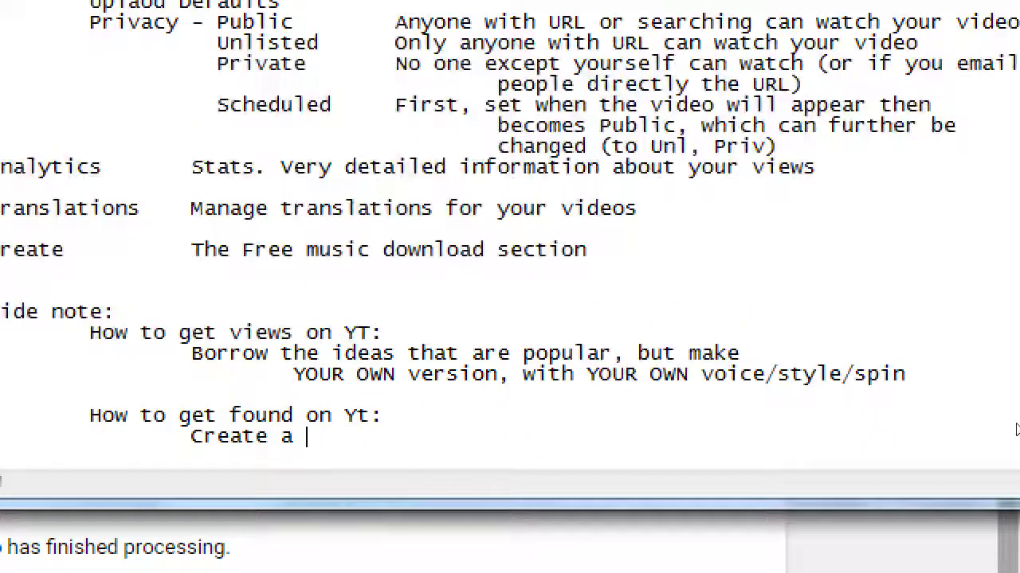
{"action": "type", "text": "Title with "}
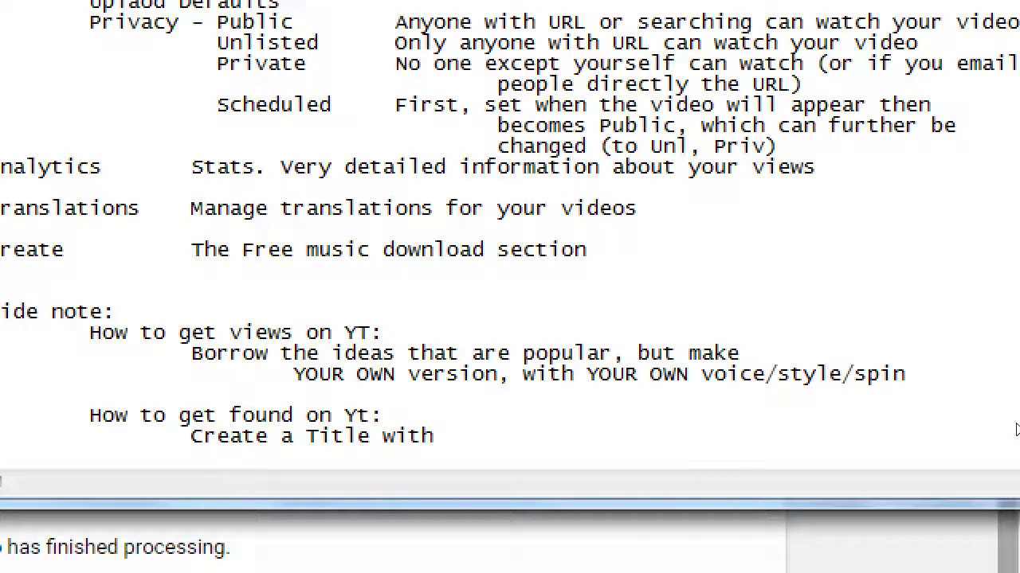
{"action": "type", "text": "keywords, comp"}
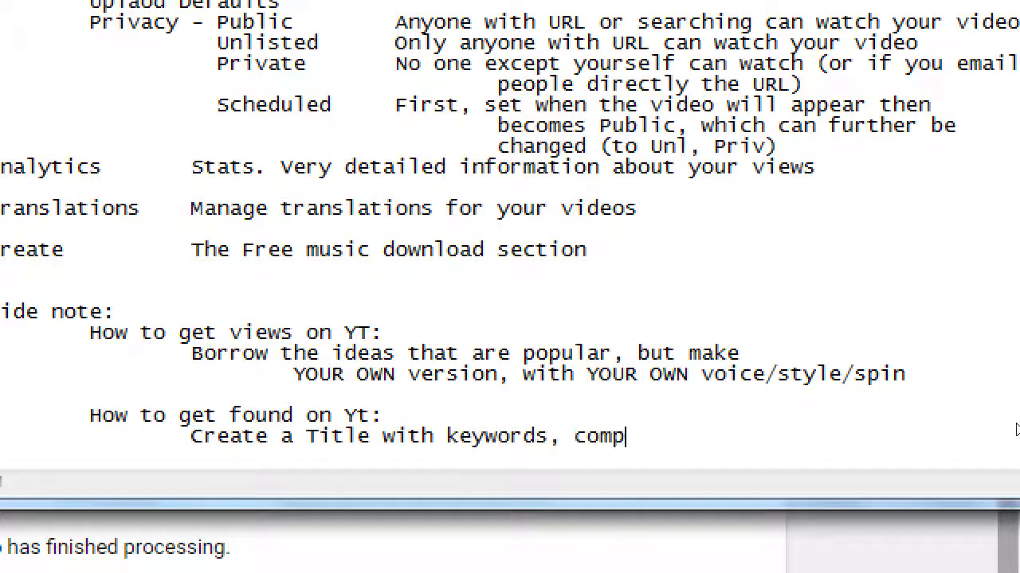
{"action": "type", "text": "lete sentces"}
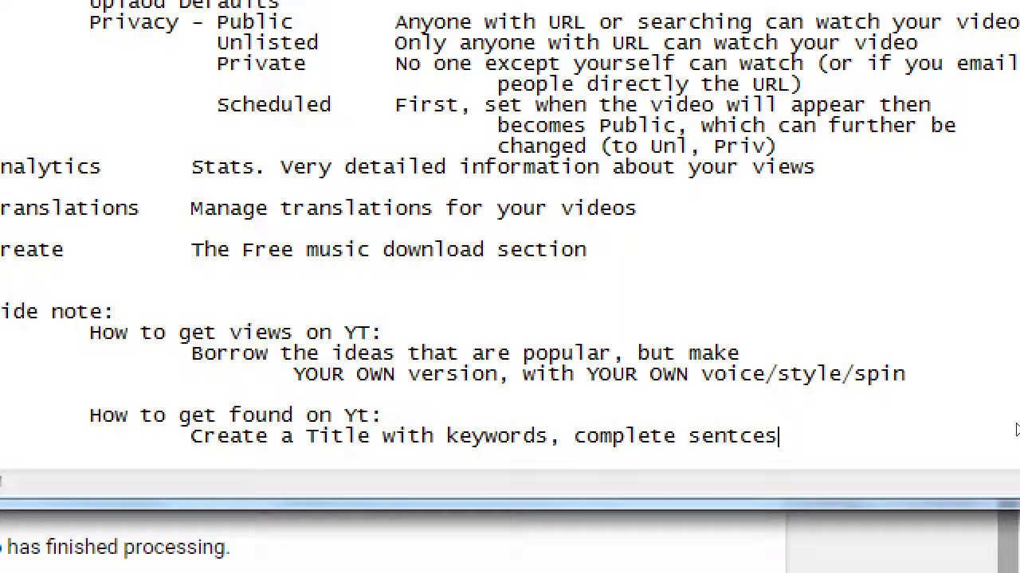
{"action": "key", "text": "BackSpace"}
{"action": "key", "text": "BackSpace"}
{"action": "key", "text": "BackSpace"}
{"action": "type", "text": "ences"}
Step: Add example lines 'Bad: twitter tips followers' and 'Good: How to get more followers on Twitter'
{"action": "key", "text": "Return"}
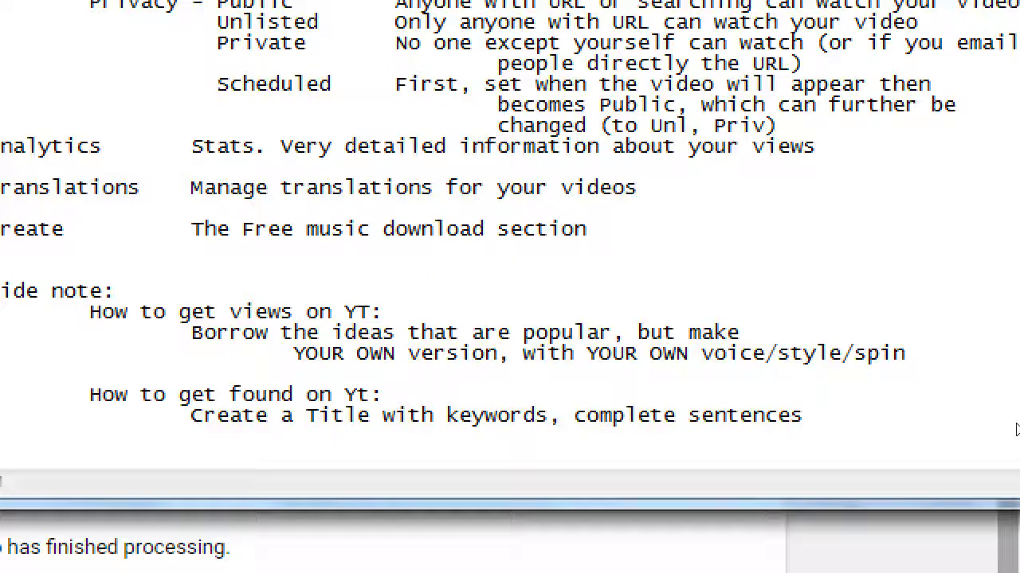
{"action": "key", "text": "Tab"}
{"action": "type", "text": "Bad:  twitter tips "}
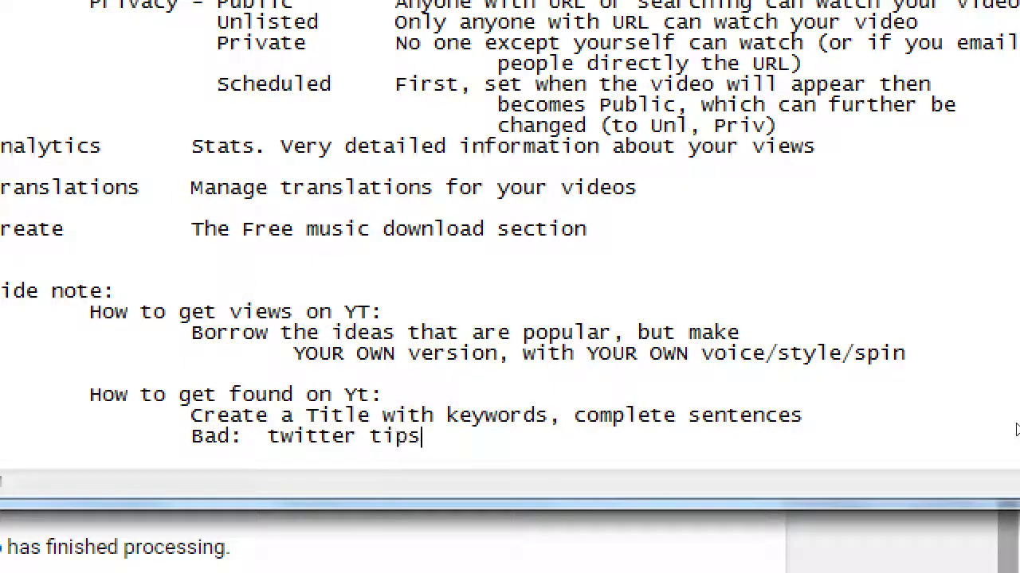
{"action": "type", "text": "followers"}
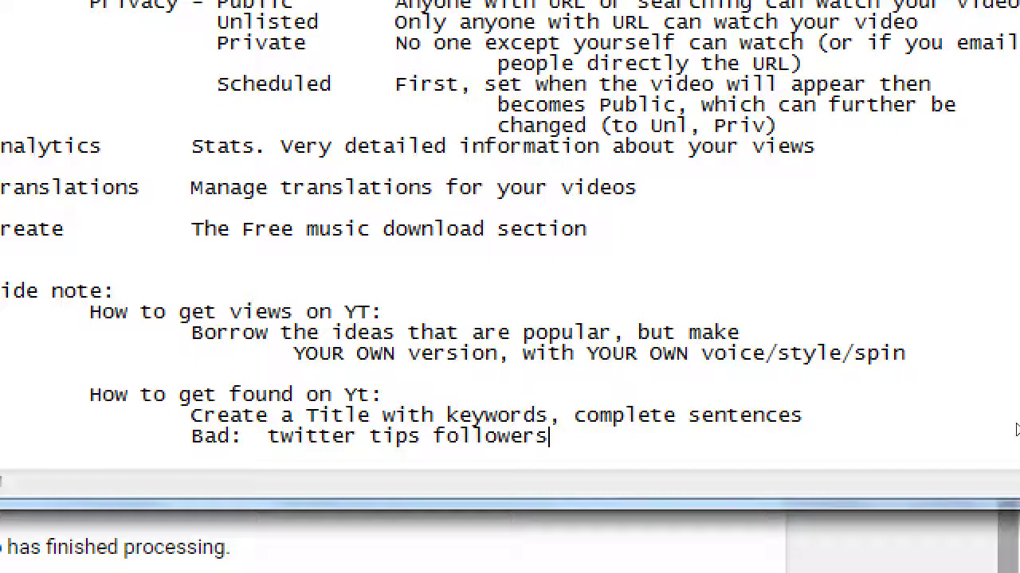
{"action": "key", "text": "Return"}
{"action": "key", "text": "Tab"}
{"action": "type", "text": "Good:"}
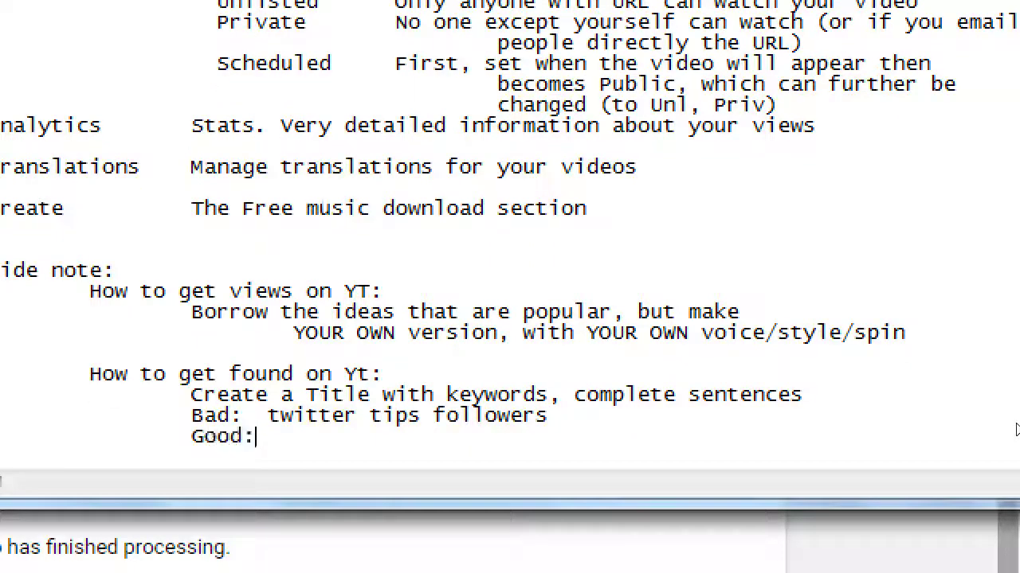
{"action": "type", "text": " How to get "}
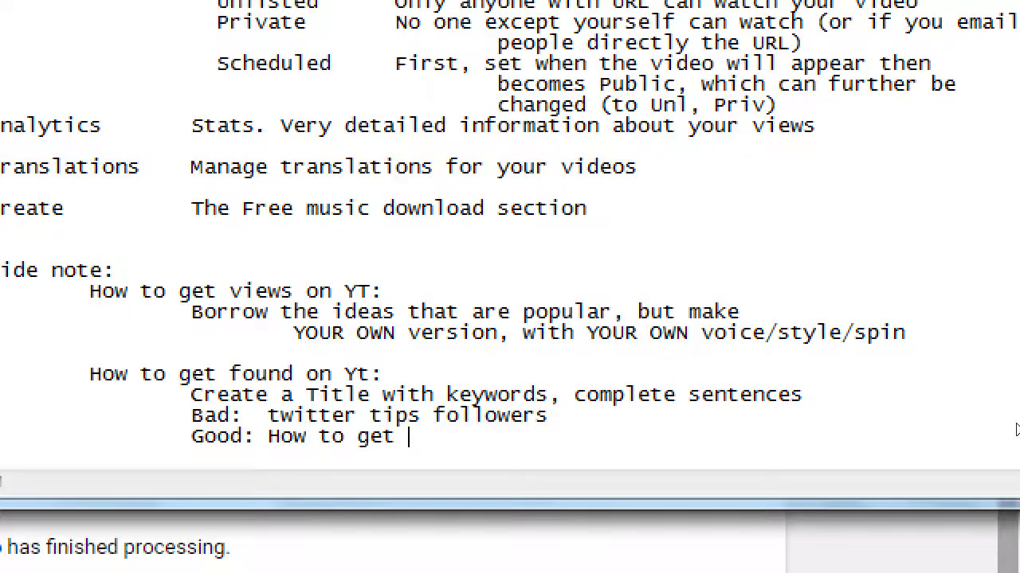
{"action": "type", "text": "more followe on"}
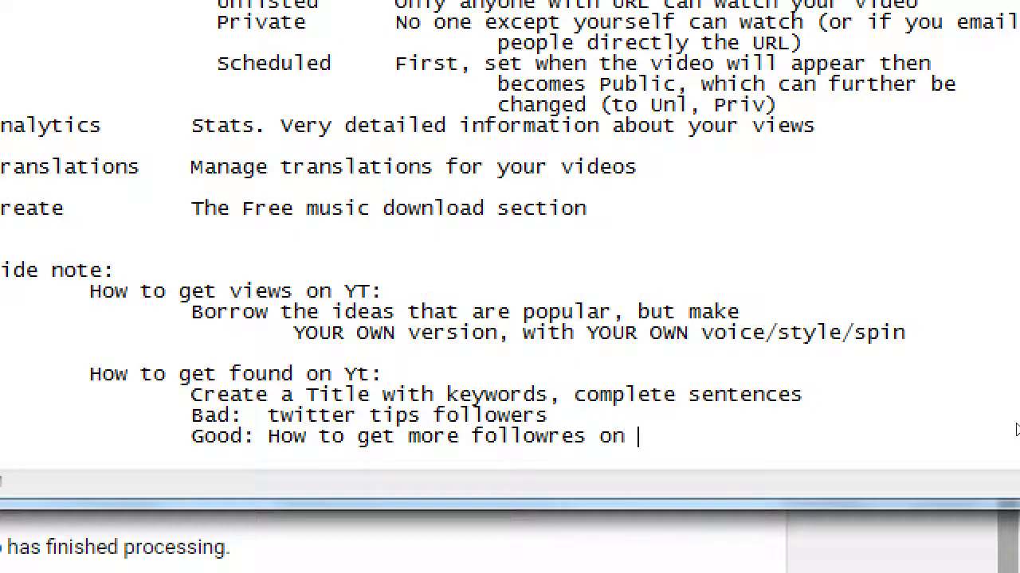
{"action": "key", "text": "BackSpace"}
{"action": "key", "text": "BackSpace"}
{"action": "key", "text": "BackSpace"}
{"action": "key", "text": "BackSpace"}
{"action": "key", "text": "BackSpace"}
{"action": "type", "text": "ers Twit"}
{"action": "key", "text": "BackSpace"}
{"action": "key", "text": "BackSpace"}
{"action": "key", "text": "BackSpace"}
{"action": "key", "text": "BackSpace"}
{"action": "type", "text": "on Twitter"}
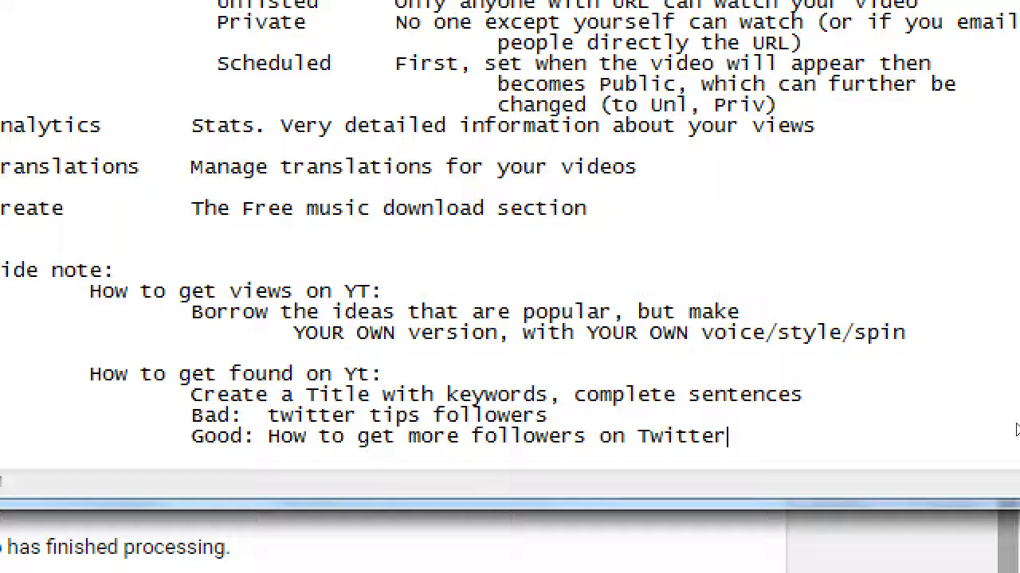
Step: Add 'Better: How small businesses can get more followers on Twitter' as the improved title
{"action": "key", "text": "Return"}
{"action": "key", "text": "Tab"}
{"action": "key", "text": "Tab"}
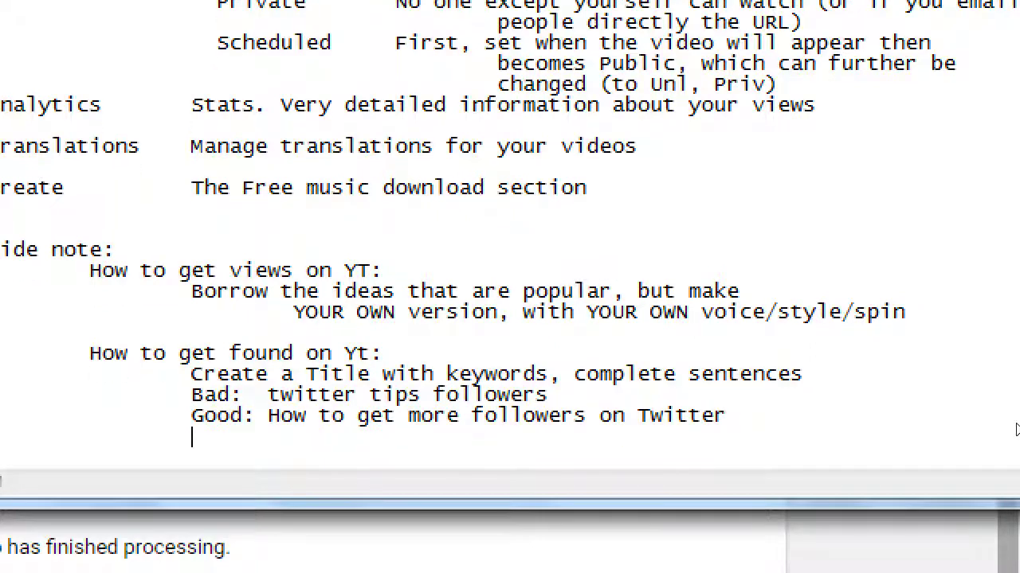
{"action": "type", "text": "Better: How to"}
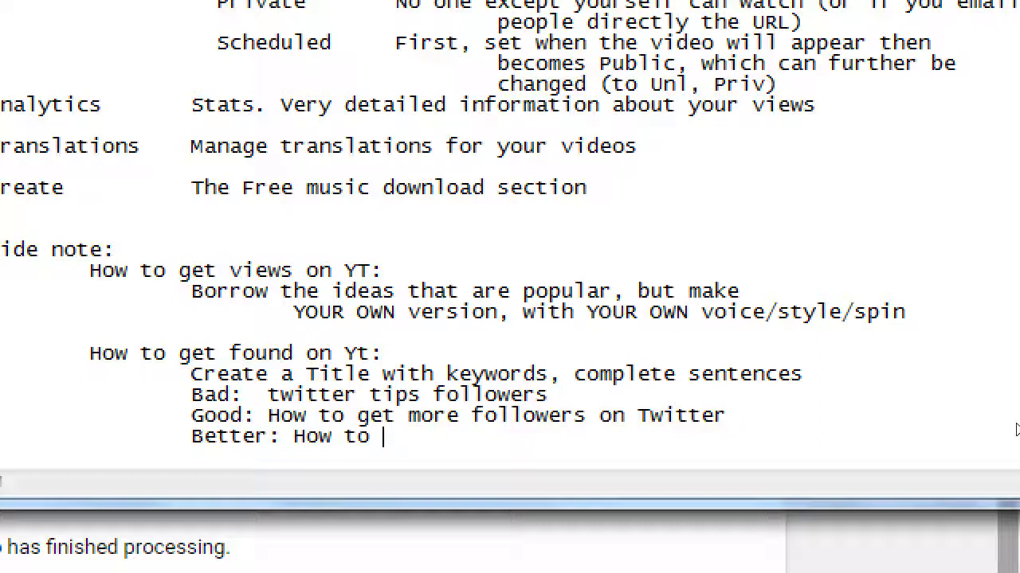
{"action": "key", "text": "BackSpace"}
{"action": "key", "text": "BackSpace"}
{"action": "key", "text": "BackSpace"}
{"action": "type", "text": "small bu"}
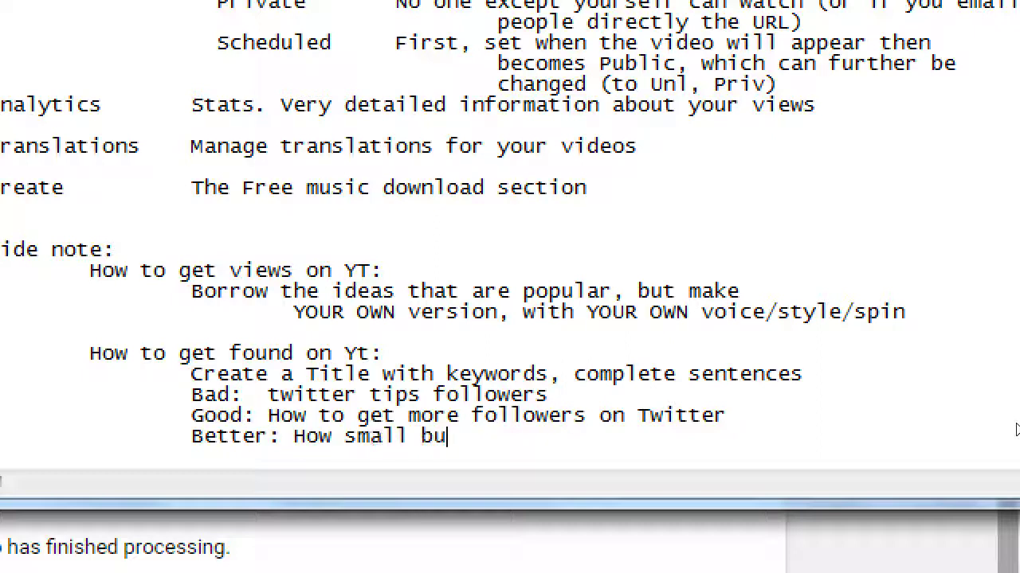
{"action": "type", "text": "sinesses can get more"}
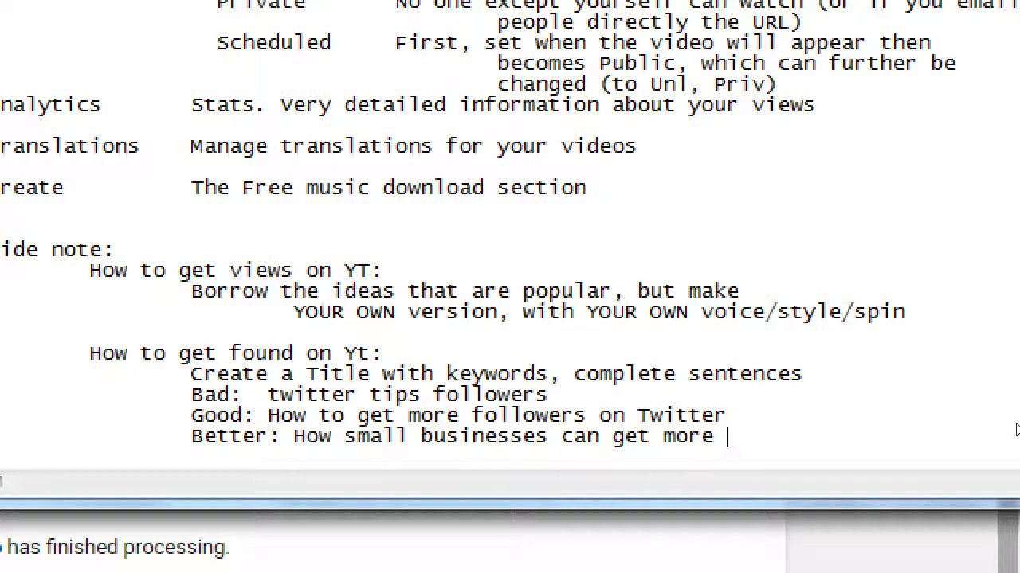
{"action": "type", "text": " followers o"}
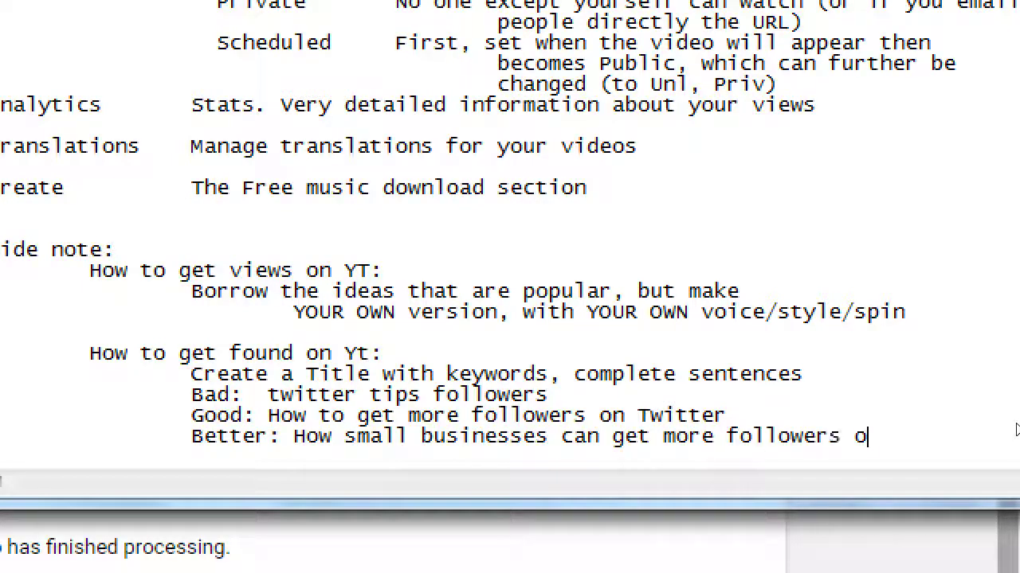
{"action": "type", "text": "n Twitter"}
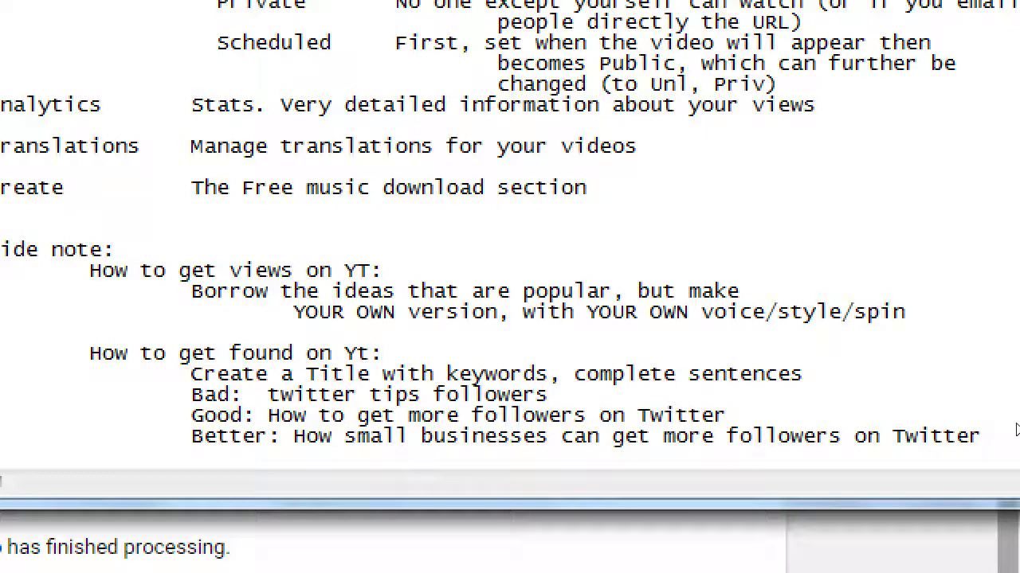
Step: Add the indented line 'Can you create your title as a question people are searching?'
{"action": "key", "text": "Return"}
{"action": "key", "text": "Tab"}
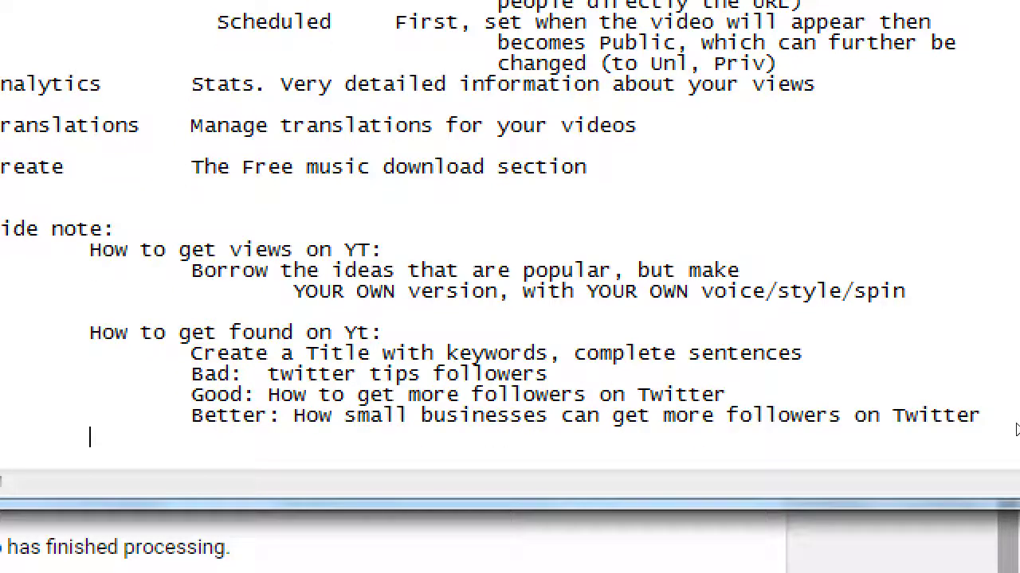
{"action": "type", "text": "Can you crea"}
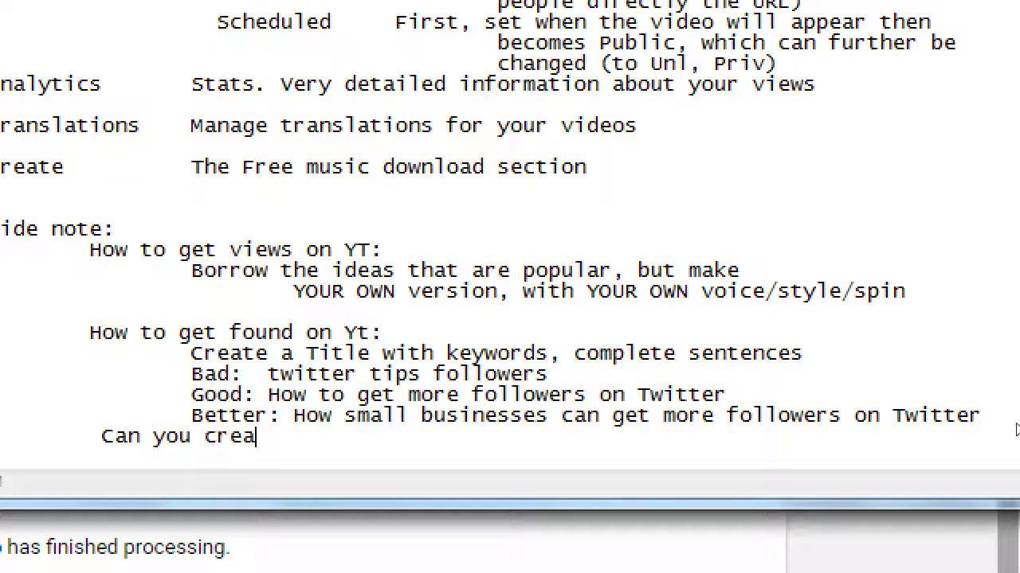
{"action": "type", "text": "te your "}
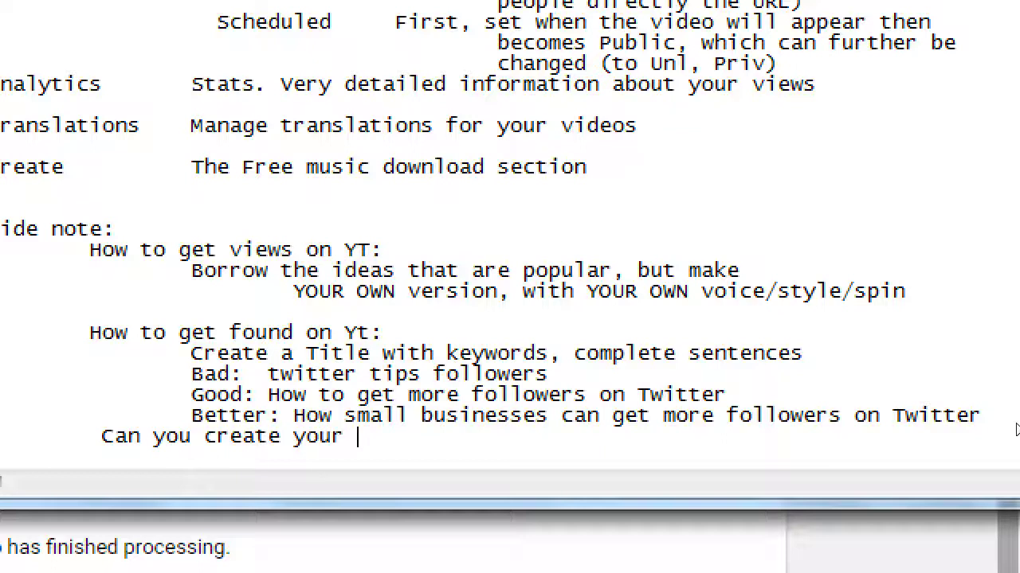
{"action": "type", "text": "title as a "}
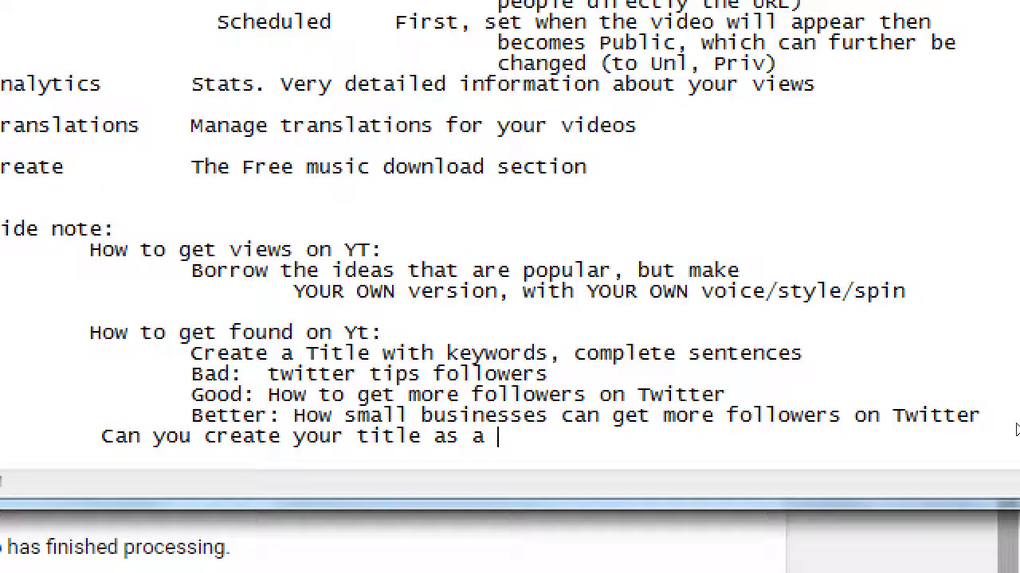
{"action": "type", "text": "question pell"}
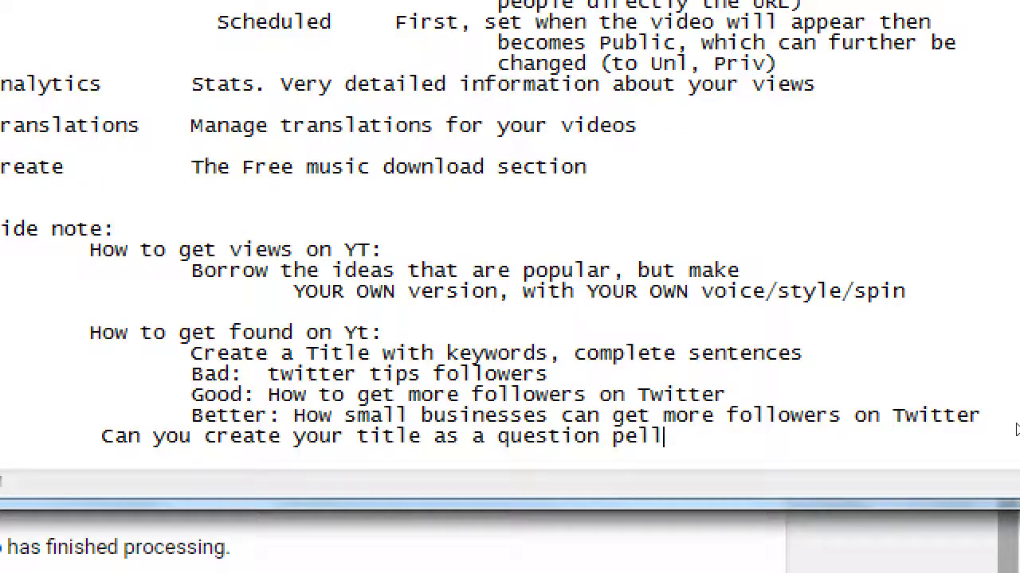
{"action": "key", "text": "BackSpace"}
{"action": "key", "text": "BackSpace"}
{"action": "type", "text": "ople are searc"}
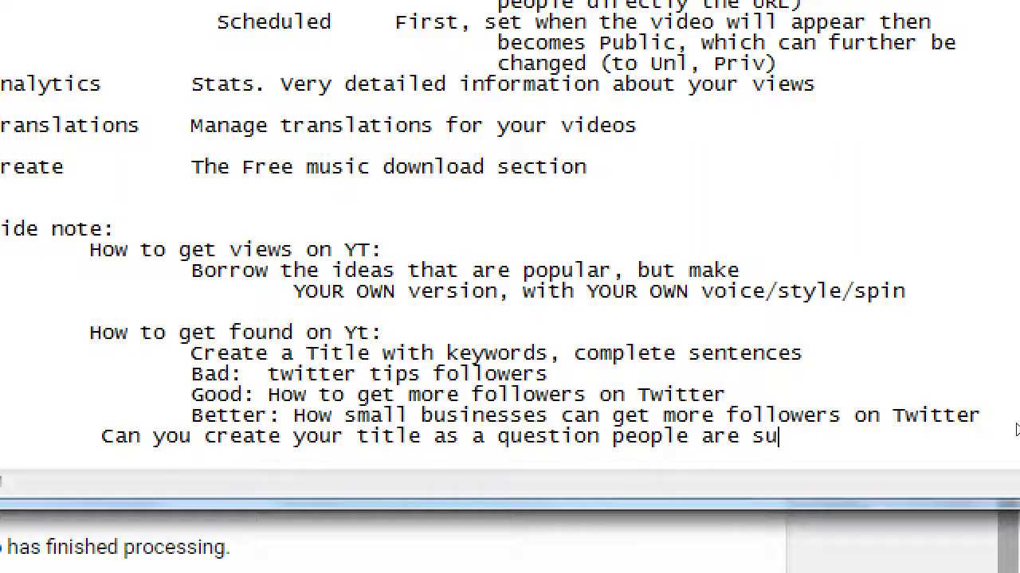
{"action": "type", "text": "hing?"}
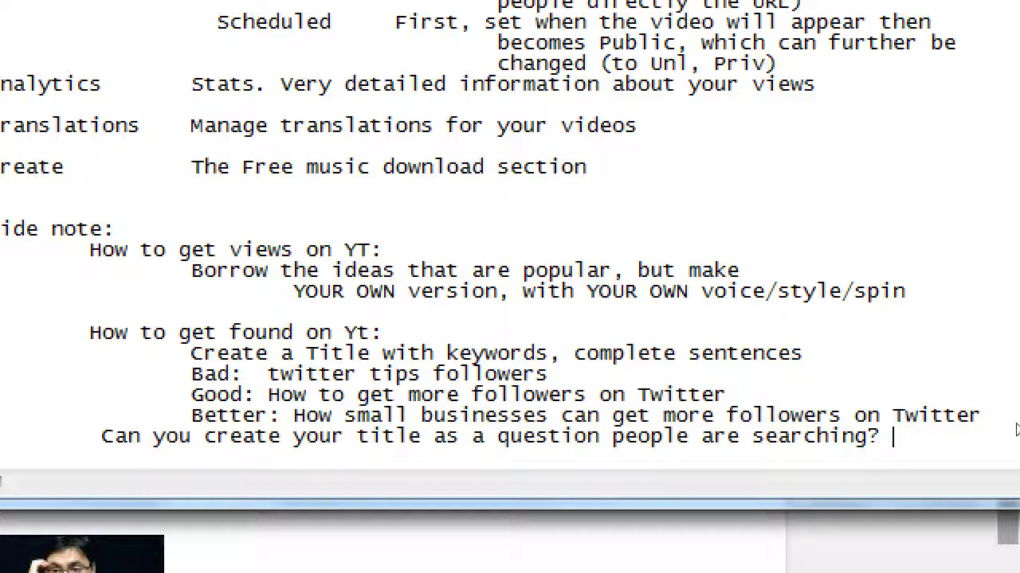
Step: Open Creator Studio's Channel > Upload defaults in a new tab, then return to the upload tab
{"action": "key", "text": "super+minus"}
{"action": "left_click", "coordinate": [567, 6]}
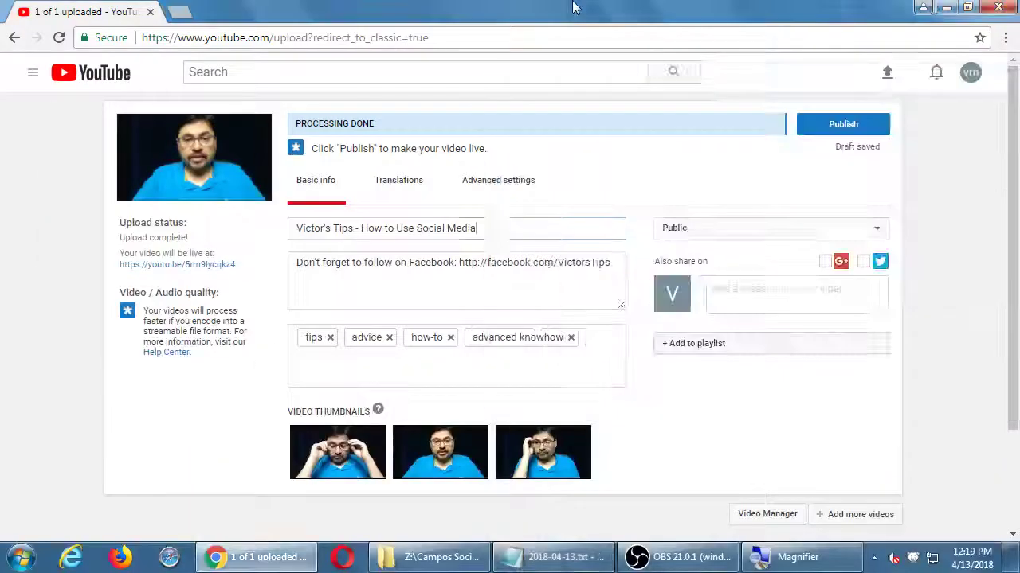
{"action": "middle_click", "coordinate": [107, 73]}
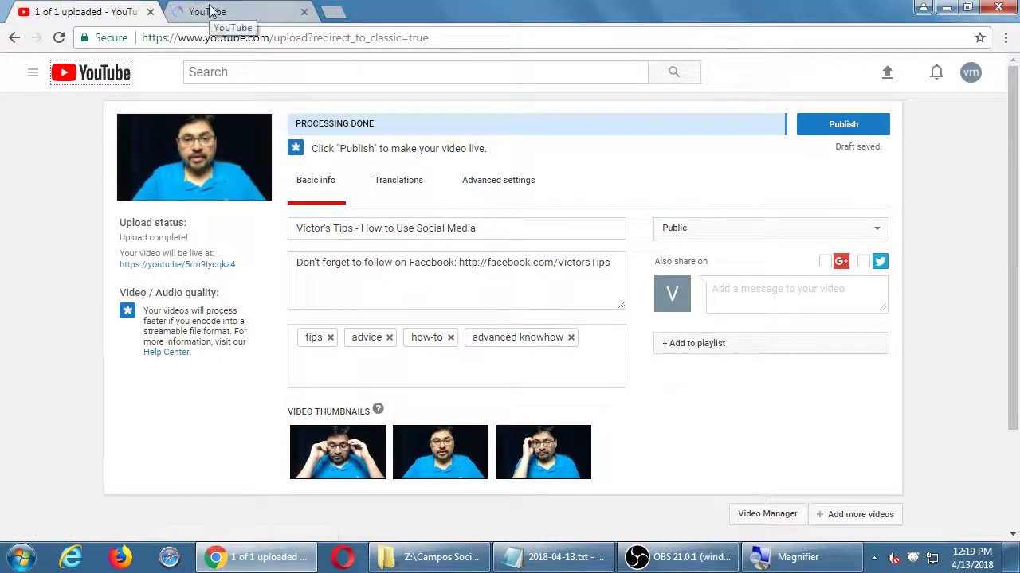
{"action": "left_click", "coordinate": [210, 9]}
{"action": "left_click", "coordinate": [970, 76]}
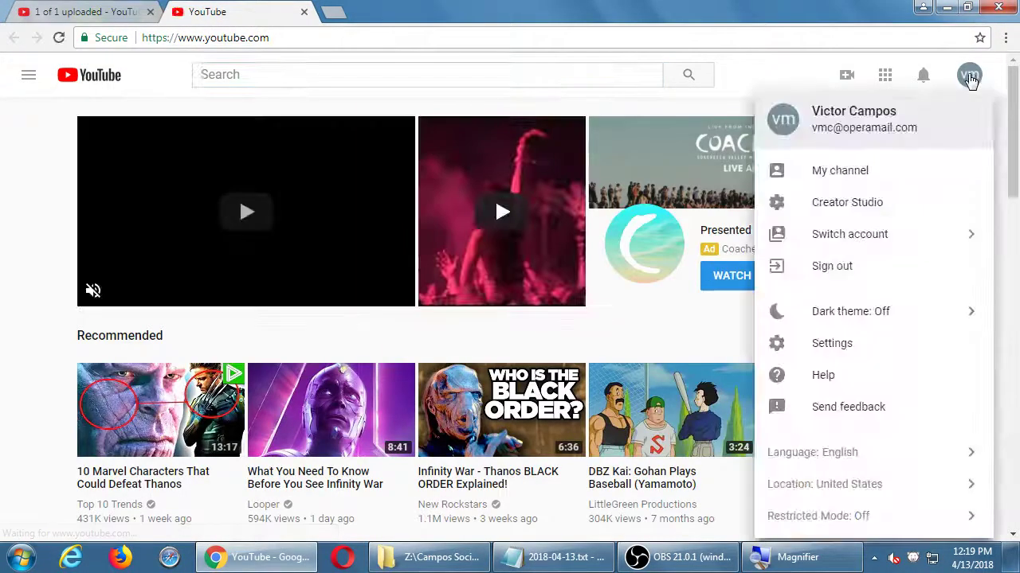
{"action": "left_click", "coordinate": [870, 208]}
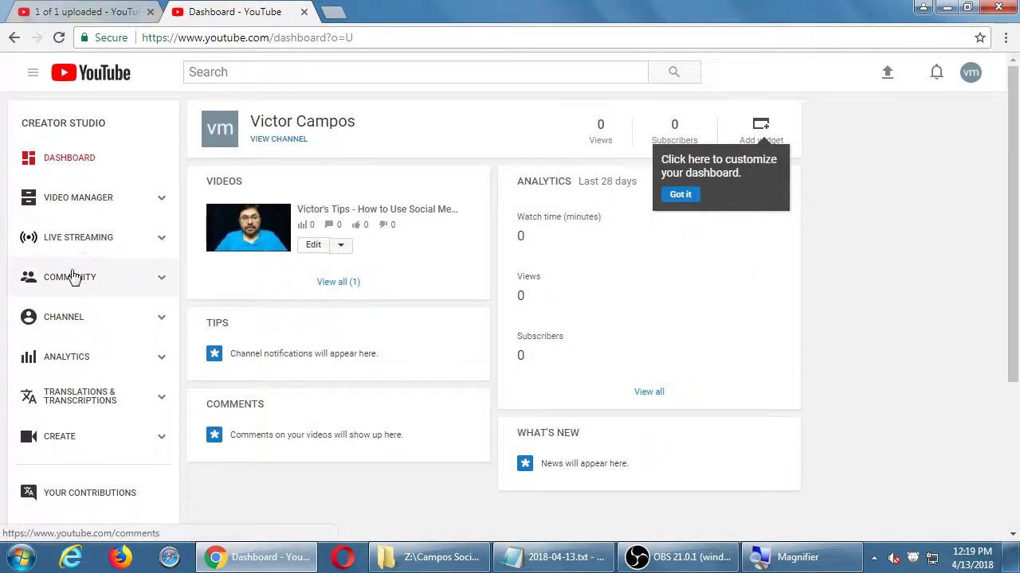
{"action": "left_click", "coordinate": [69, 321]}
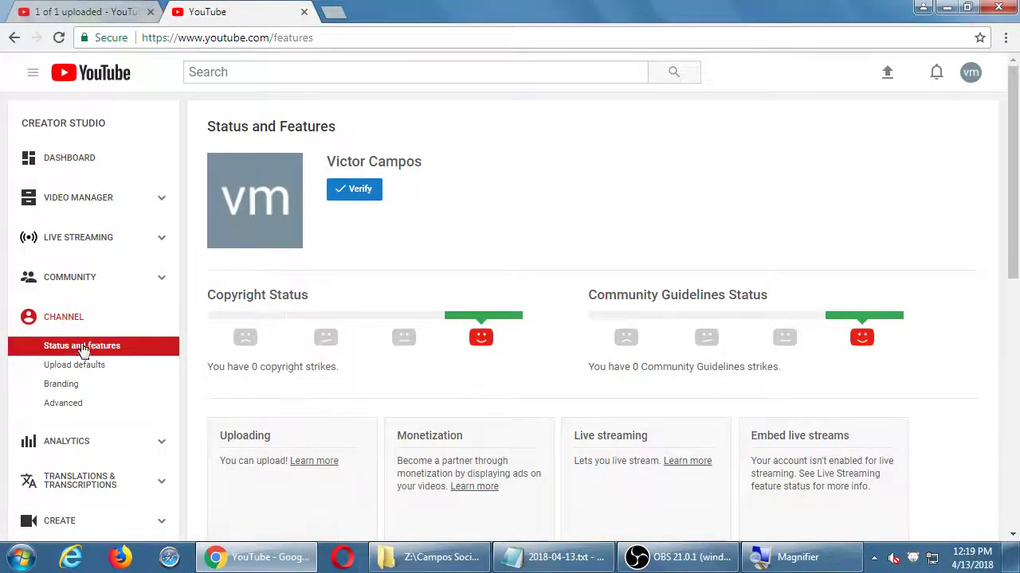
{"action": "left_click", "coordinate": [82, 365]}
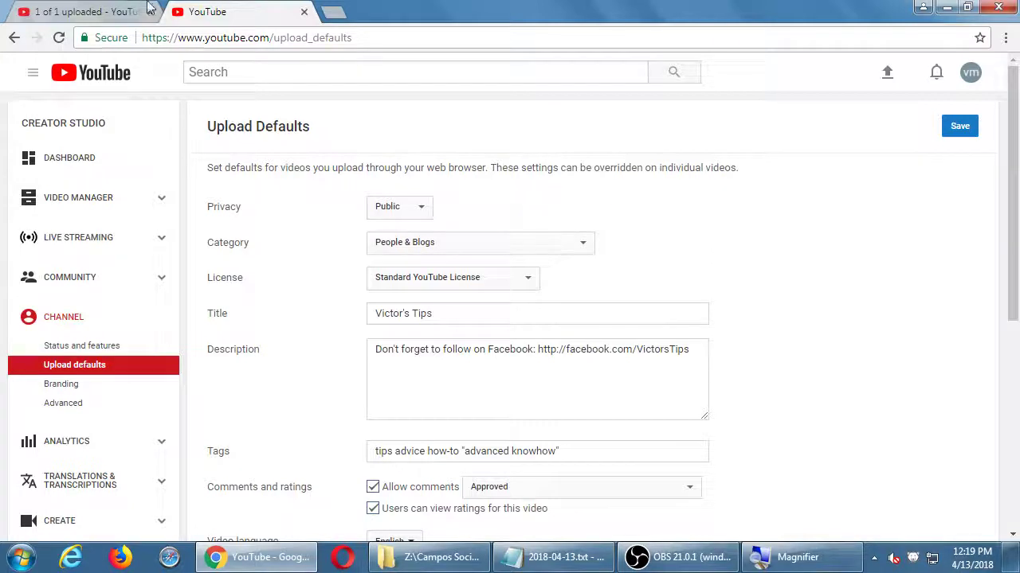
{"action": "left_click", "coordinate": [49, 11]}
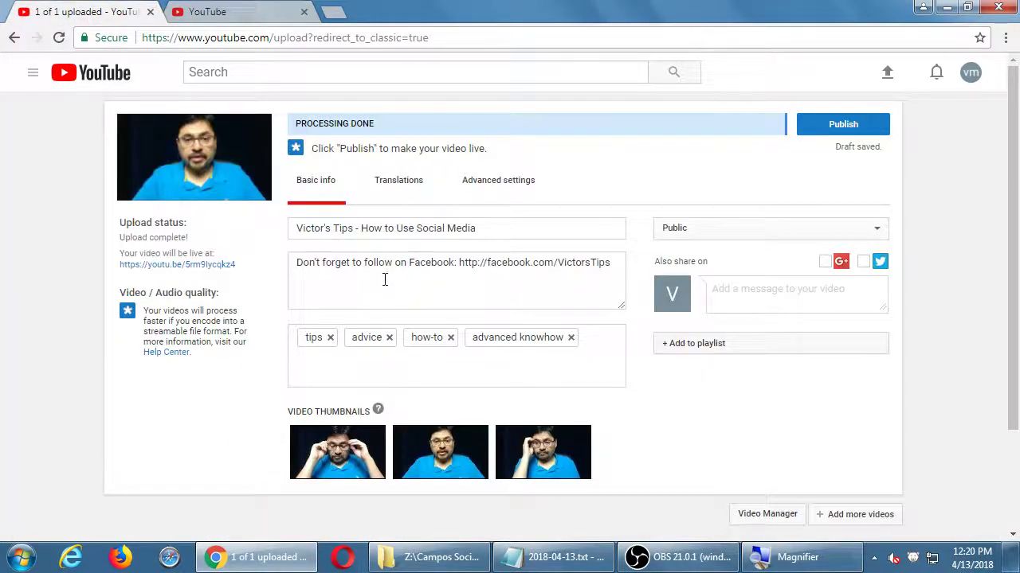
Step: Copy the Notepad 'Better:' title 'How small businesses can get more followers on Twitter' and return to Chrome
{"action": "left_click", "coordinate": [593, 559]}
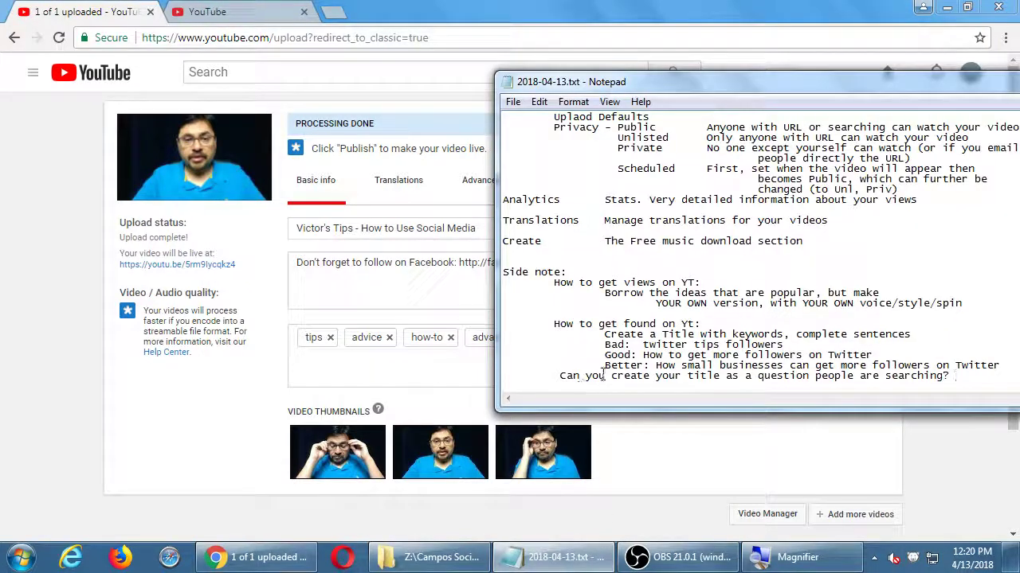
{"action": "left_click", "coordinate": [656, 366]}
{"action": "key", "text": "shift+End"}
{"action": "key", "text": "ctrl+c"}
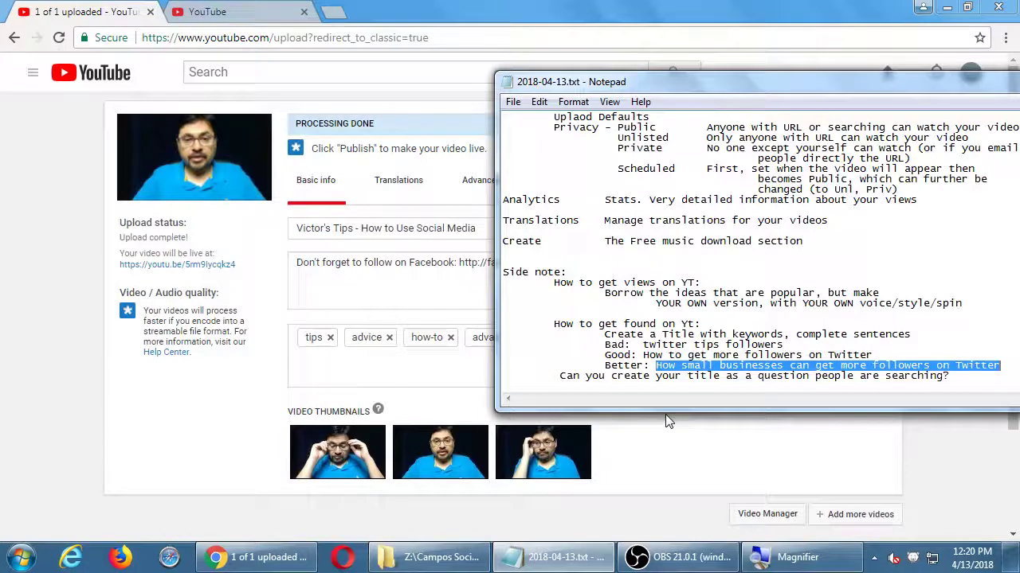
{"action": "left_click", "coordinate": [668, 422]}
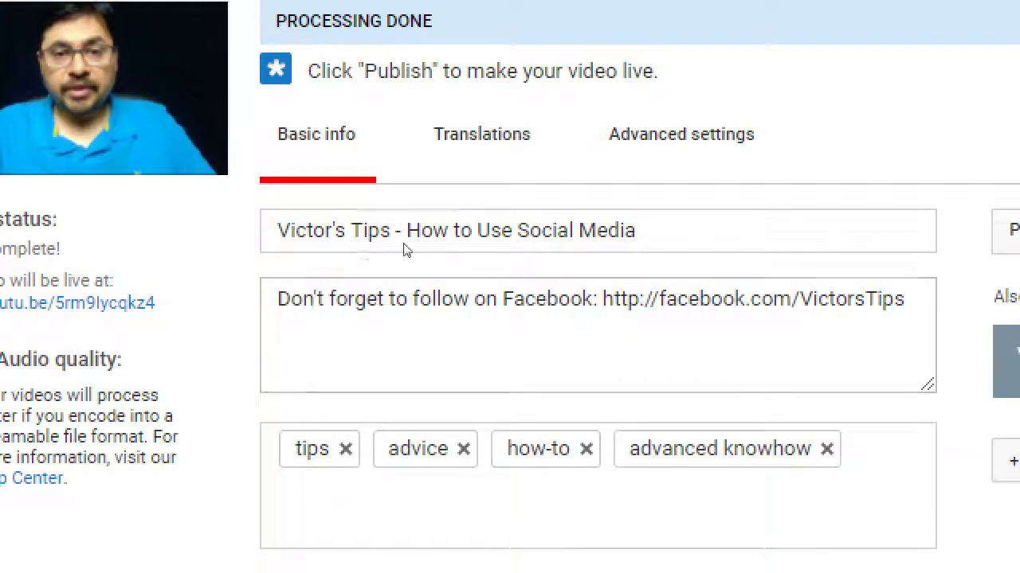
Step: Replace 'How to Use Social Media' in the title with 'How small businesses can get more followers on Twitter'
{"action": "left_click_drag", "start_coordinate": [391, 231], "coordinate": [283, 229]}
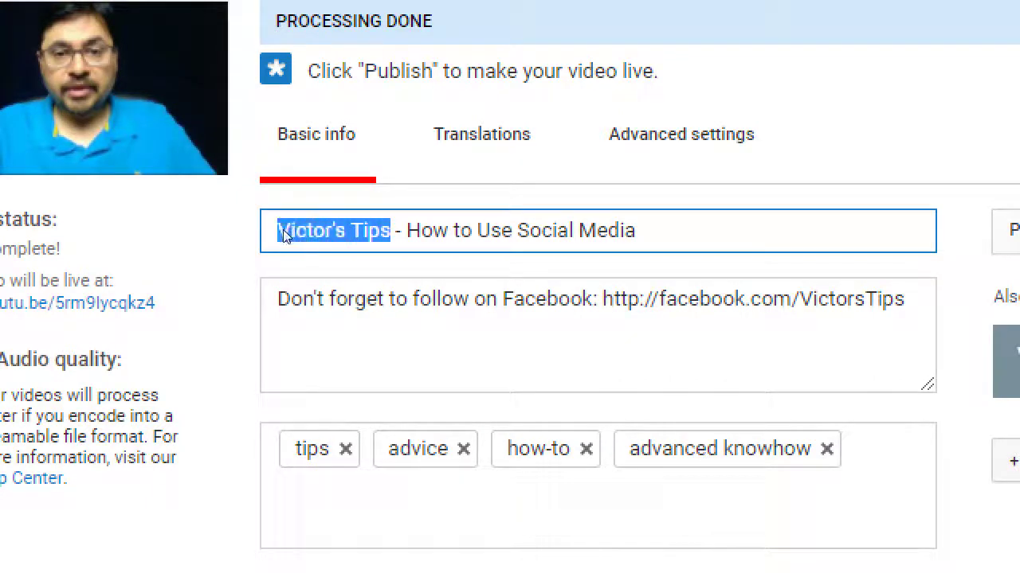
{"action": "left_click", "coordinate": [408, 231]}
{"action": "left_click_drag", "start_coordinate": [406, 231], "coordinate": [635, 231]}
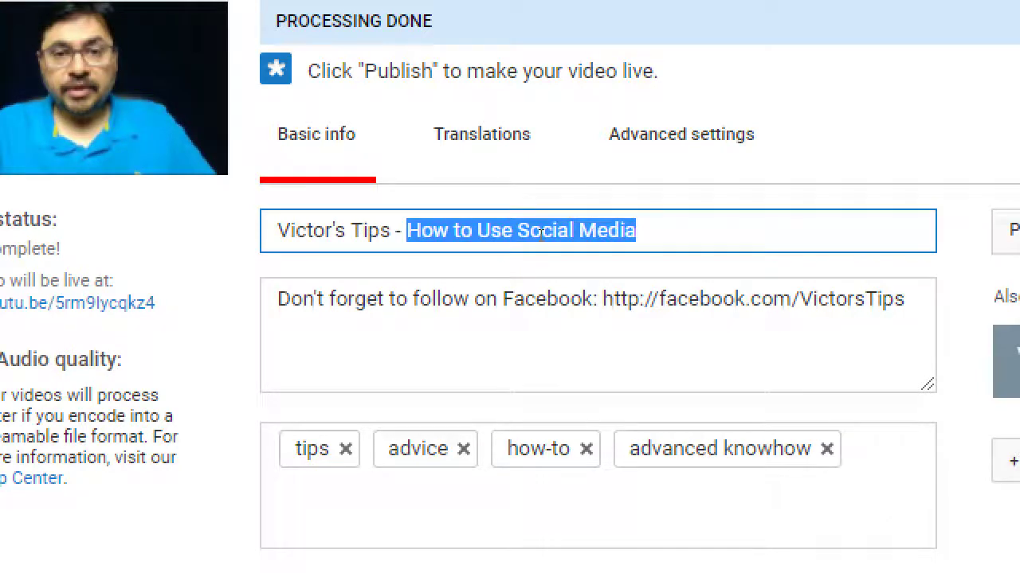
{"action": "key", "text": "ctrl+v"}
{"action": "key", "text": "Home"}
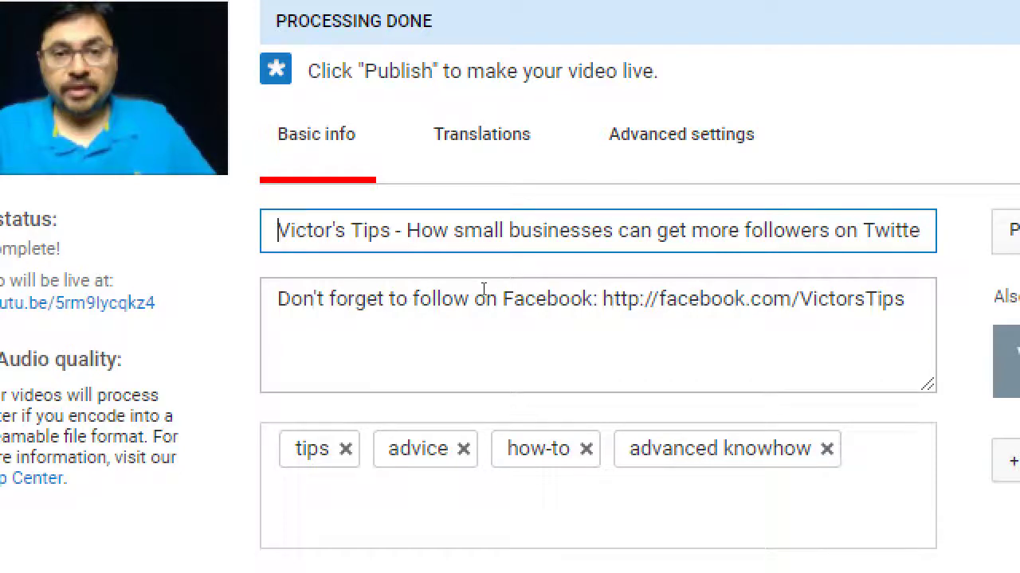
{"action": "key", "text": "End"}
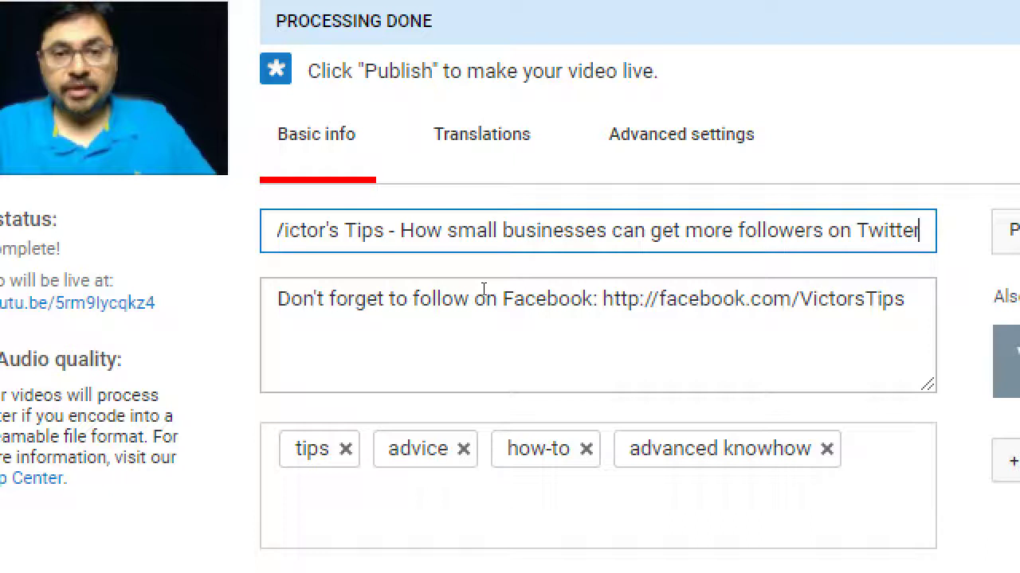
{"action": "key", "text": "Home"}
Step: Cut the channel-name prefix from the title and paste it at the top of the description
{"action": "key", "text": "ctrl+shift+Right"}
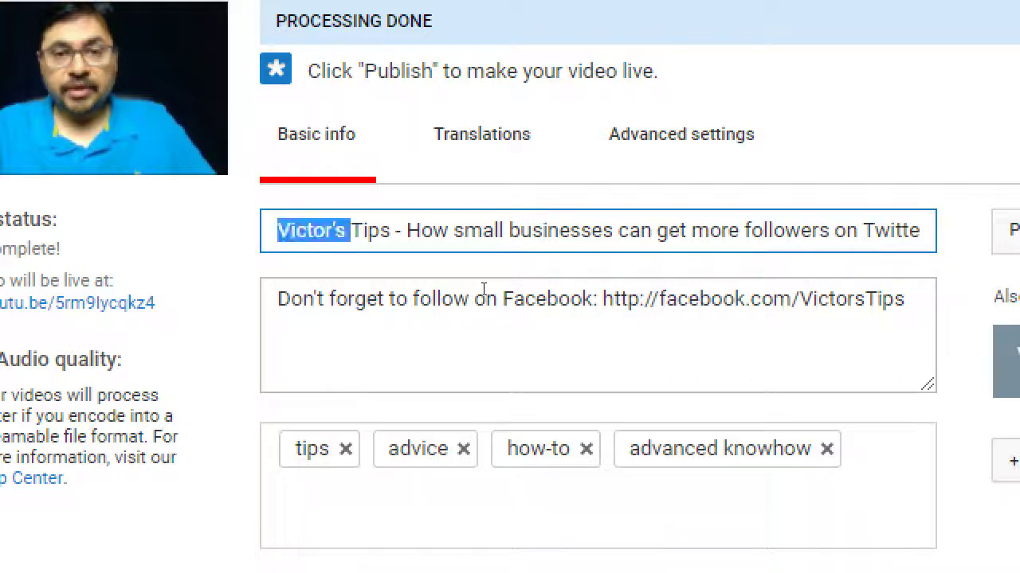
{"action": "key", "text": "ctrl+shift+Right"}
{"action": "key", "text": "ctrl+shift+Right"}
{"action": "key", "text": "ctrl+c"}
{"action": "key", "text": "Delete"}
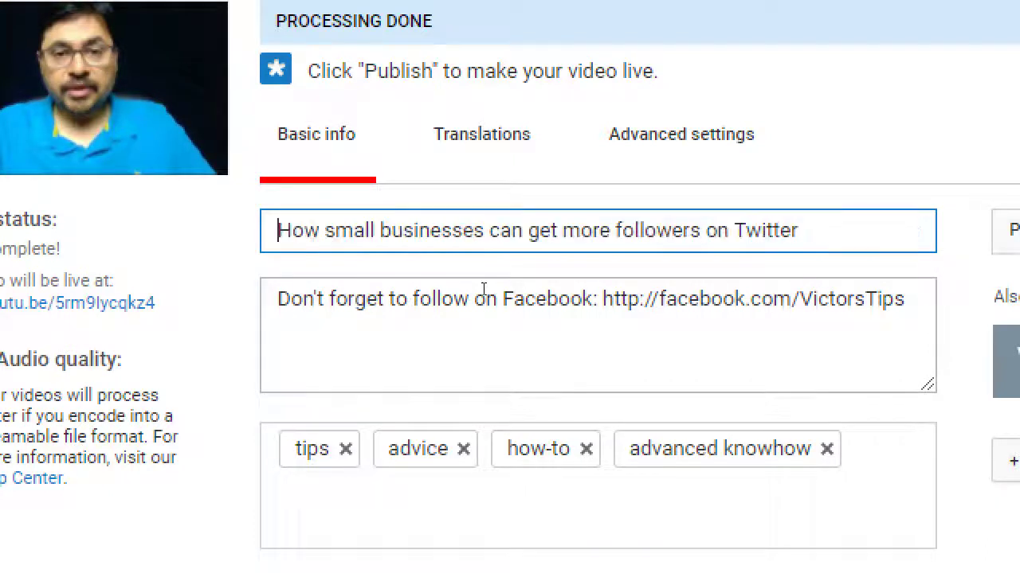
{"action": "key", "text": "Tab"}
{"action": "key", "text": "Return"}
{"action": "key", "text": "Up"}
{"action": "key", "text": "ctrl+v"}
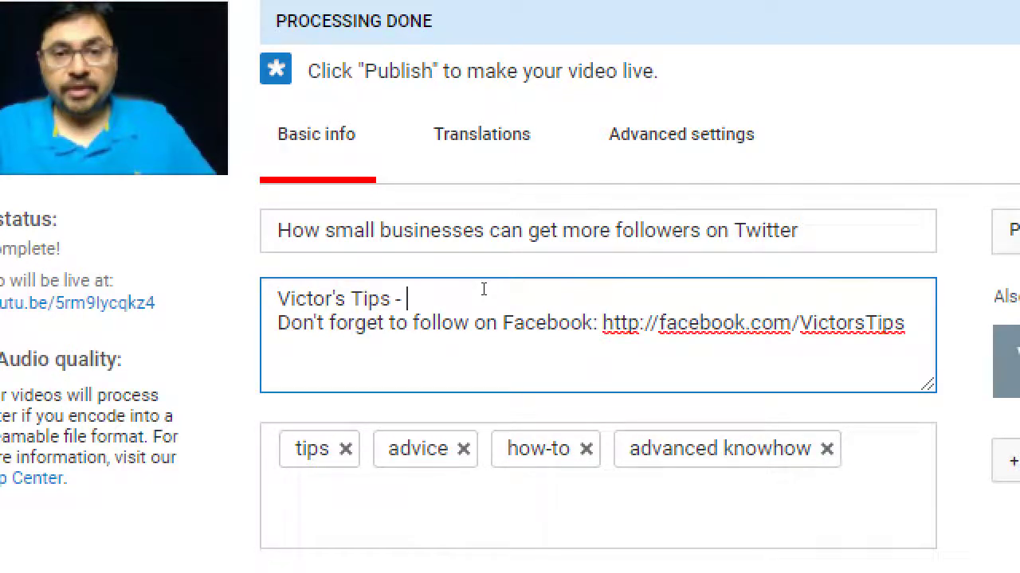
Step: Move the pasted prefix to a new last line after the Facebook line and remove the empty first line
{"action": "key", "text": "shift+Home"}
{"action": "key", "text": "ctrl+c"}
{"action": "key", "text": "Delete"}
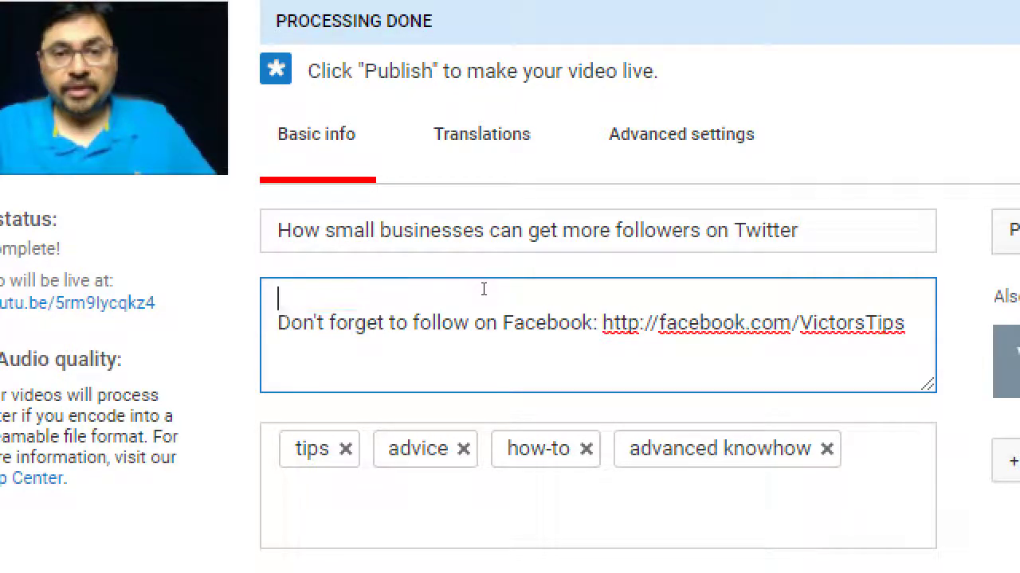
{"action": "key", "text": "ctrl+End"}
{"action": "key", "text": "Return"}
{"action": "key", "text": "ctrl+v"}
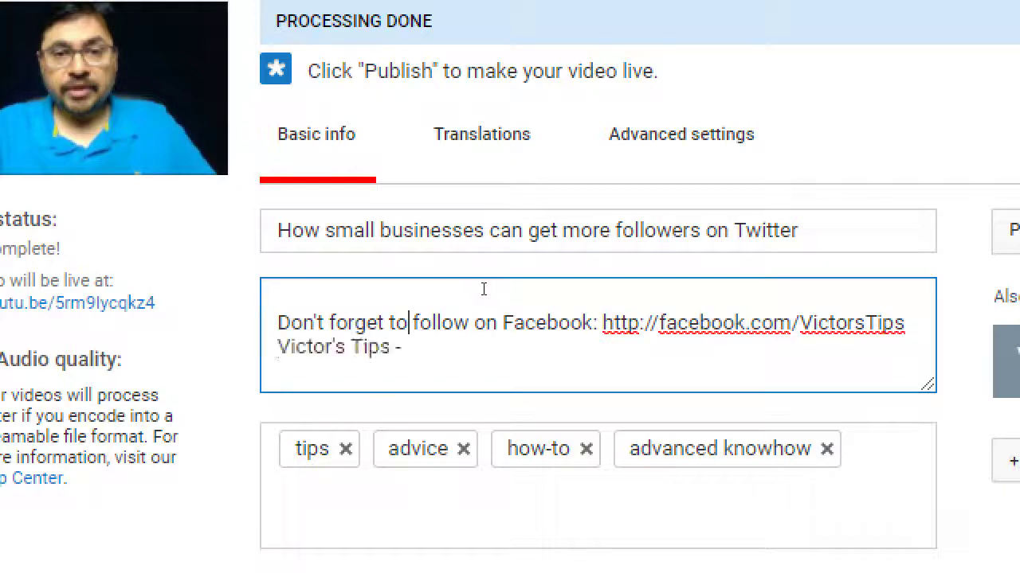
{"action": "key", "text": "ctrl+Home"}
{"action": "key", "text": "Delete"}
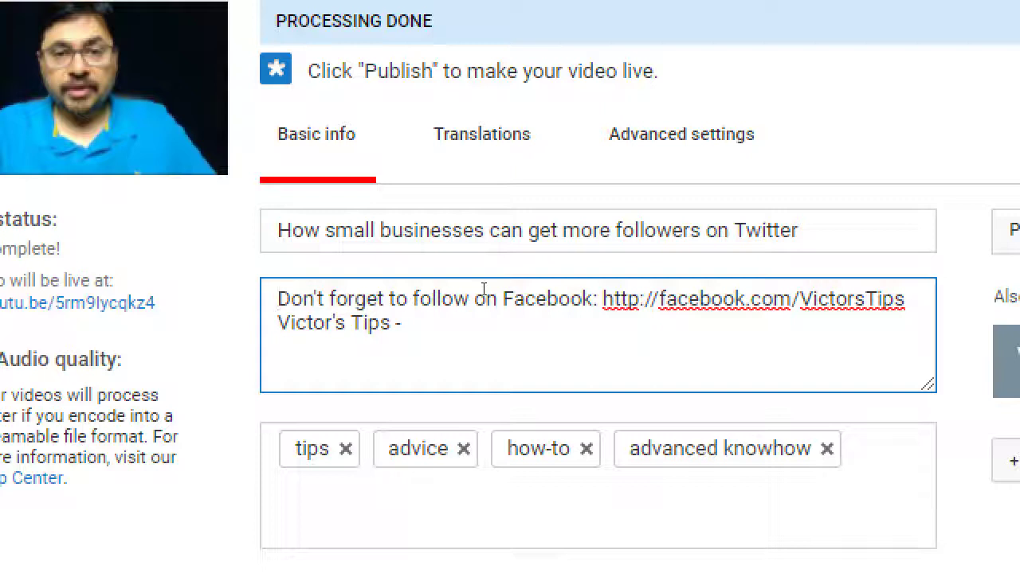
Step: Add an indented 'Regarding Descriptions:' heading at the end of the Notepad notes
{"action": "key", "text": "alt+Tab"}
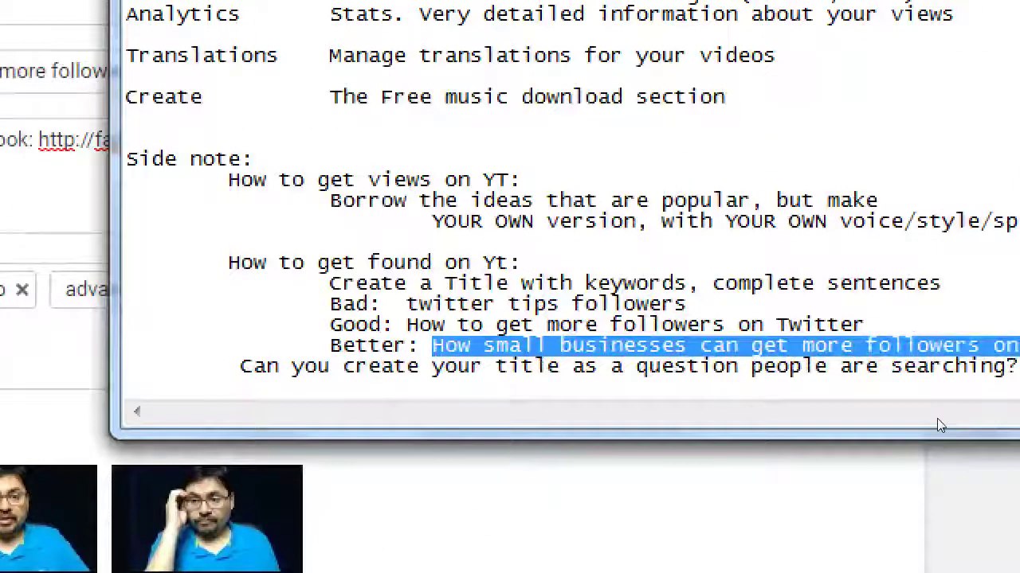
{"action": "key", "text": "ctrl+End"}
{"action": "key", "text": "Return"}
{"action": "key", "text": "Return"}
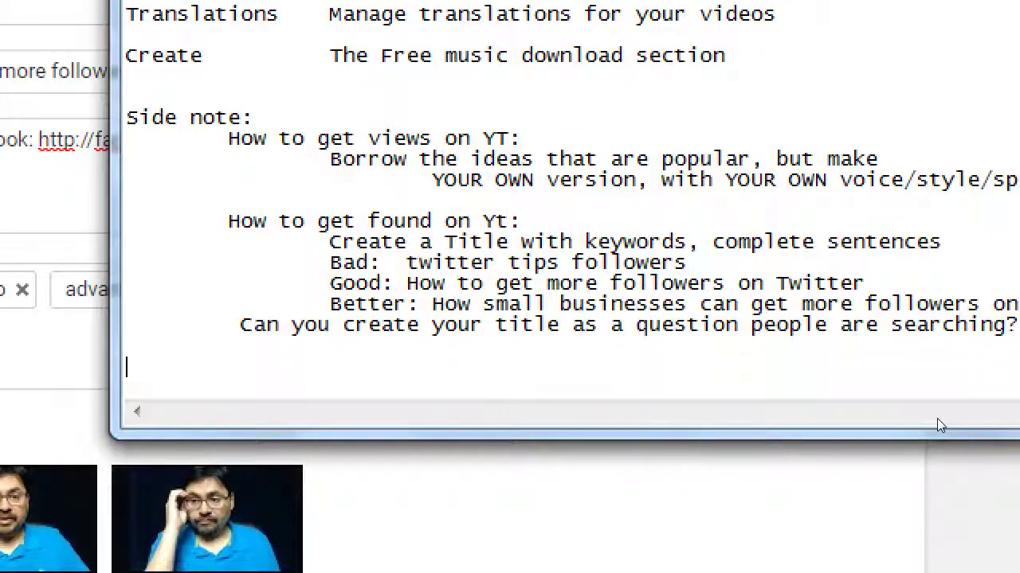
{"action": "key", "text": "Tab"}
{"action": "type", "text": "Re"}
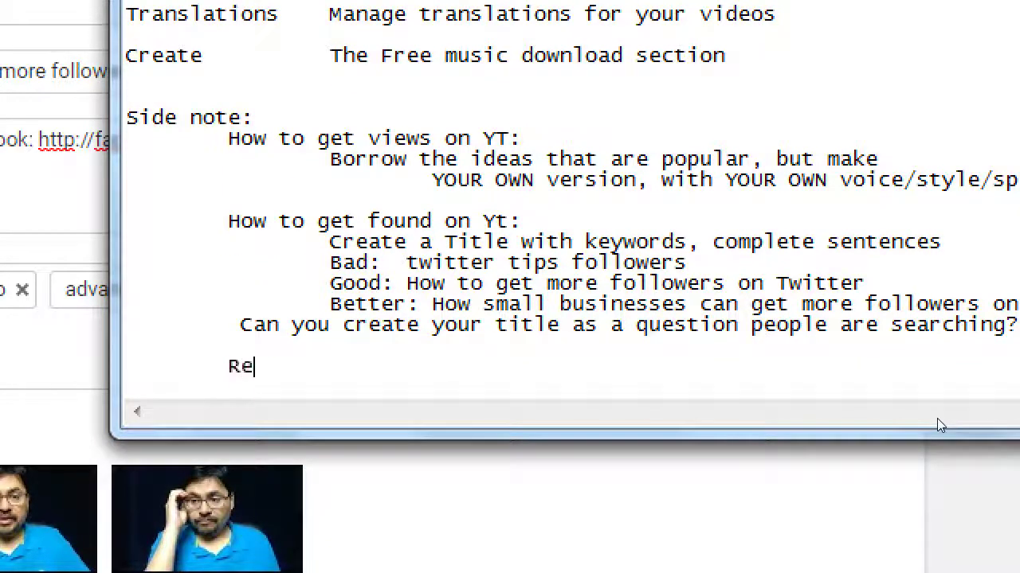
{"action": "type", "text": "garding d"}
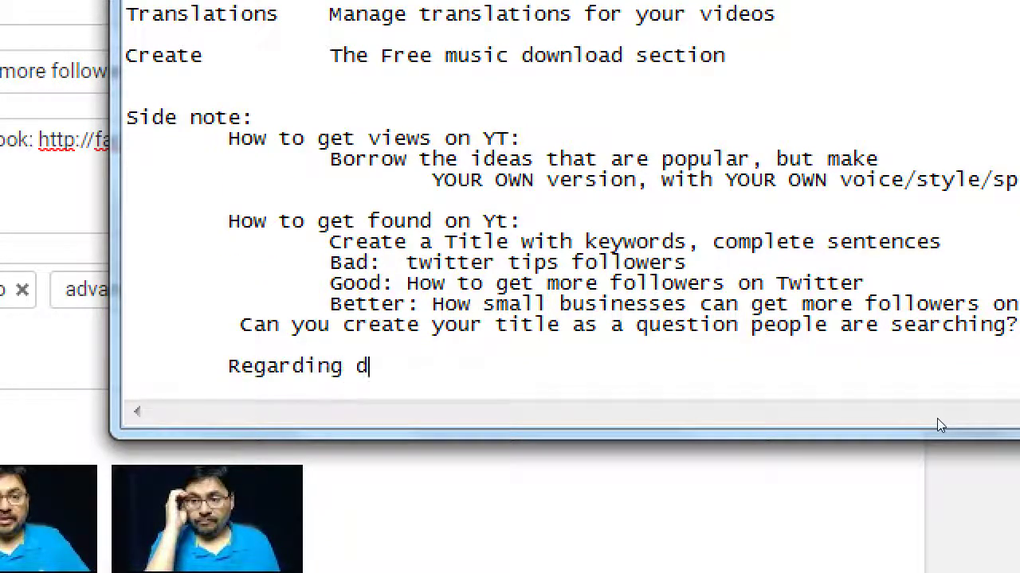
{"action": "type", "text": "es"}
{"action": "key", "text": "BackSpace"}
{"action": "key", "text": "BackSpace"}
{"action": "key", "text": "BackSpace"}
{"action": "type", "text": "Ds"}
{"action": "key", "text": "BackSpace"}
{"action": "type", "text": "escriptions:"}
Step: Add the indented note 'Add your URLs to the Desc.' under the heading
{"action": "key", "text": "Return"}
{"action": "key", "text": "Tab"}
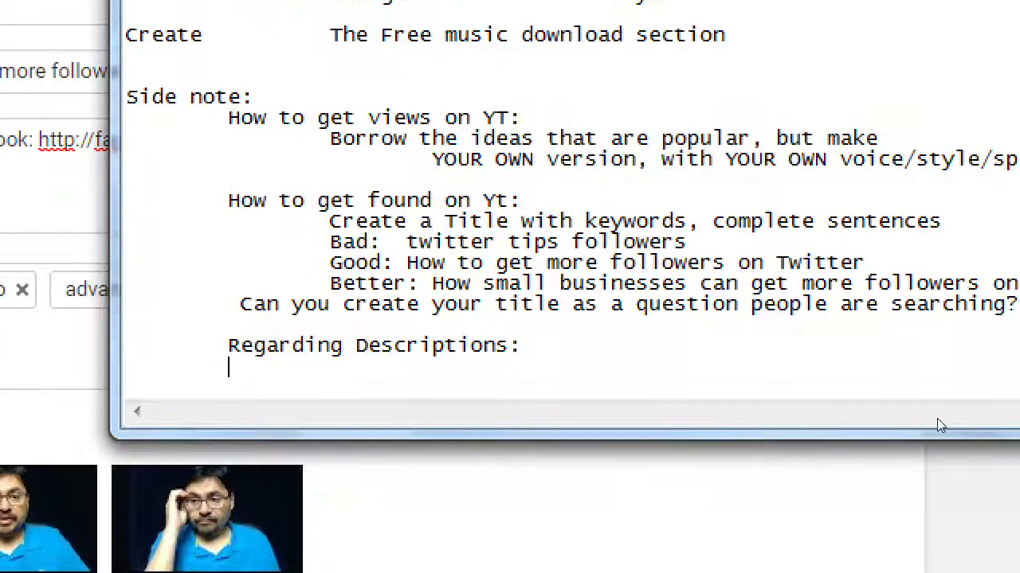
{"action": "key", "text": "Tab"}
{"action": "type", "text": "Add your "}
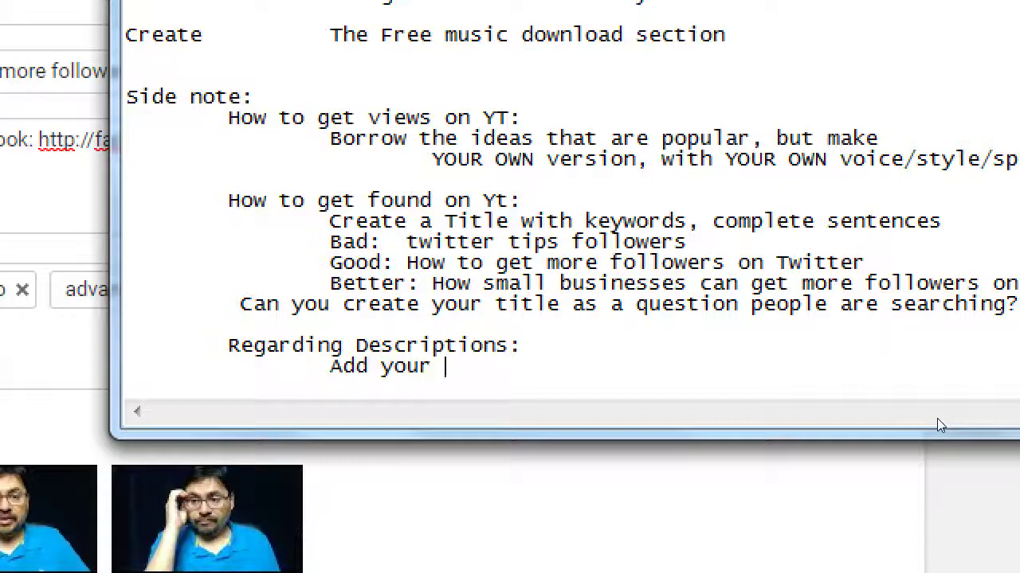
{"action": "type", "text": "URLs to"}
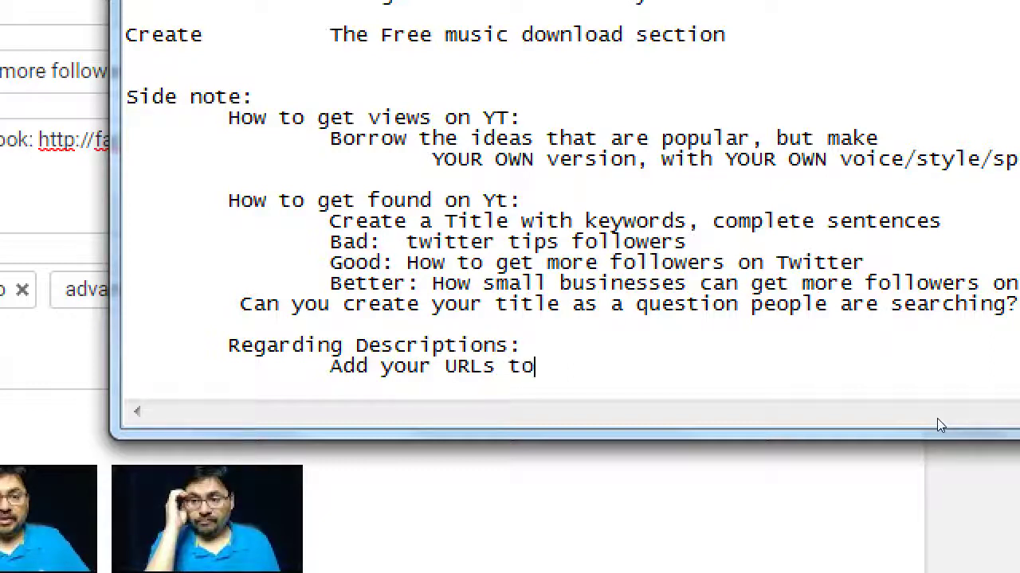
{"action": "type", "text": " the Dews"}
{"action": "key", "text": "BackSpace"}
{"action": "key", "text": "BackSpace"}
{"action": "type", "text": "sc."}
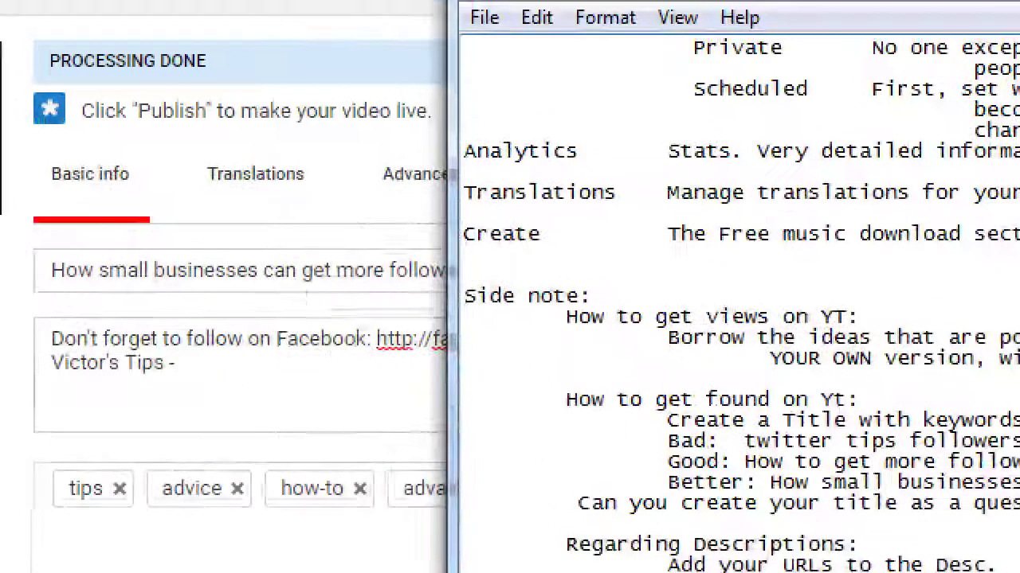
{"action": "left_click", "coordinate": [29, 33]}
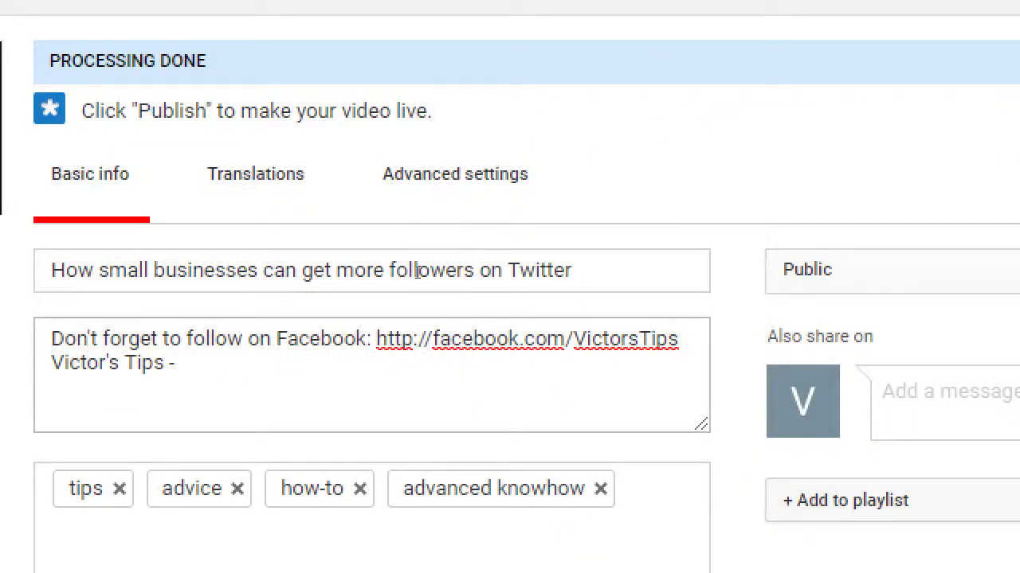
{"action": "left_click", "coordinate": [288, 341]}
{"action": "key", "text": "Home"}
{"action": "key", "text": "Return"}
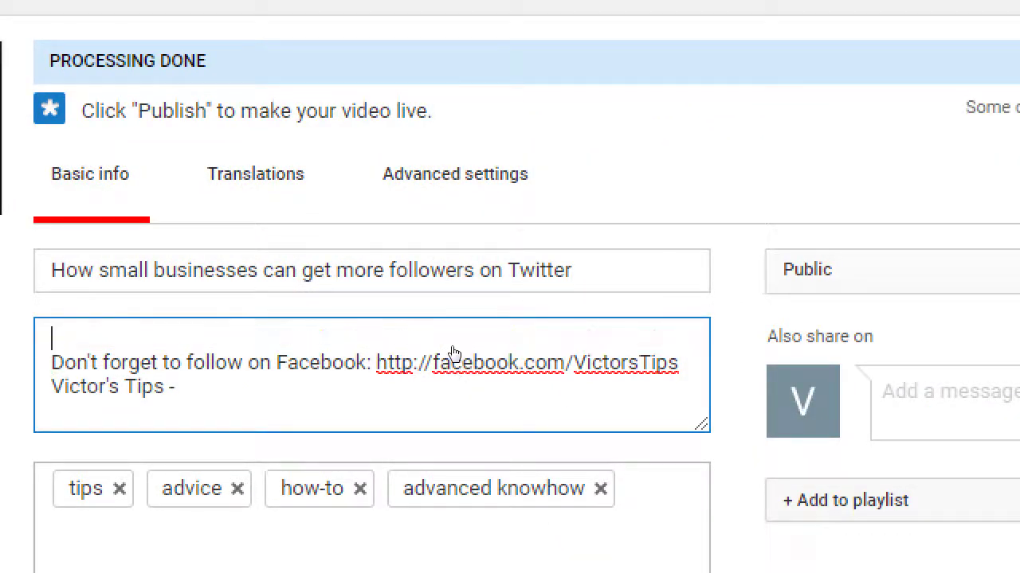
{"action": "type", "text": "Download our "}
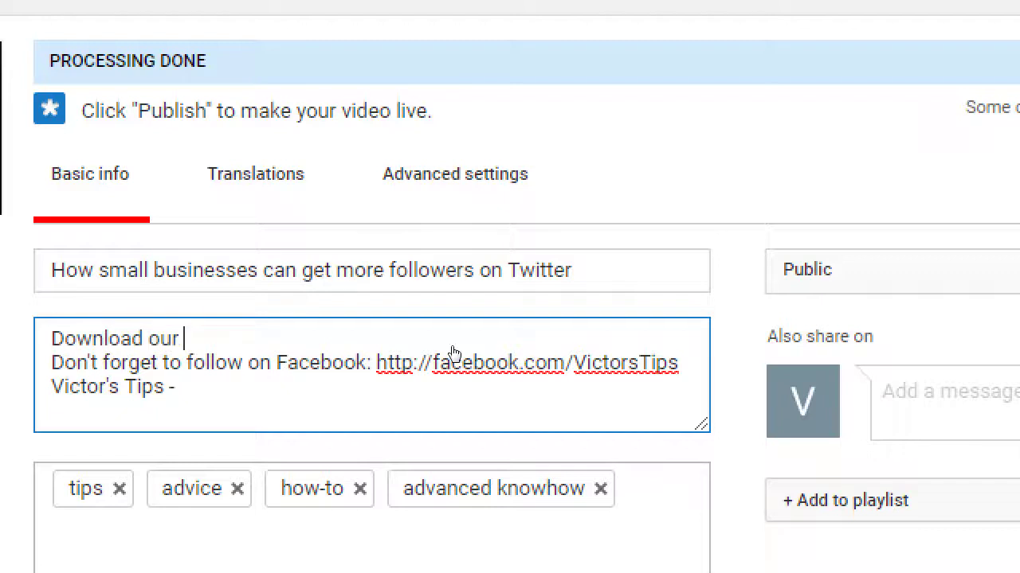
{"action": "type", "text": "free eBook"}
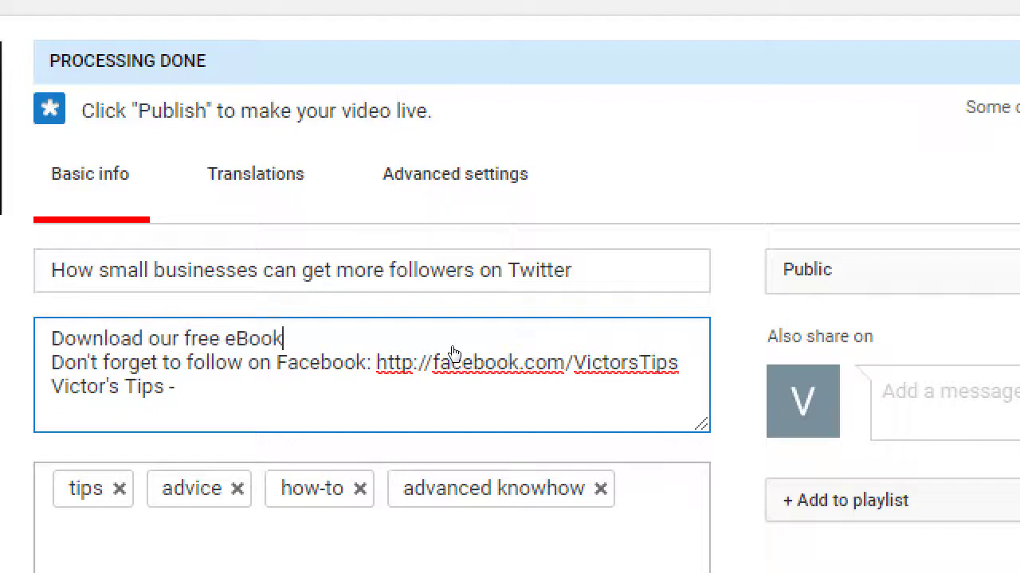
{"action": "type", "text": " here:"}
{"action": "key", "text": "Down"}
{"action": "key", "text": "Up"}
{"action": "type", "text": "http://victorstips.com/ebook"}
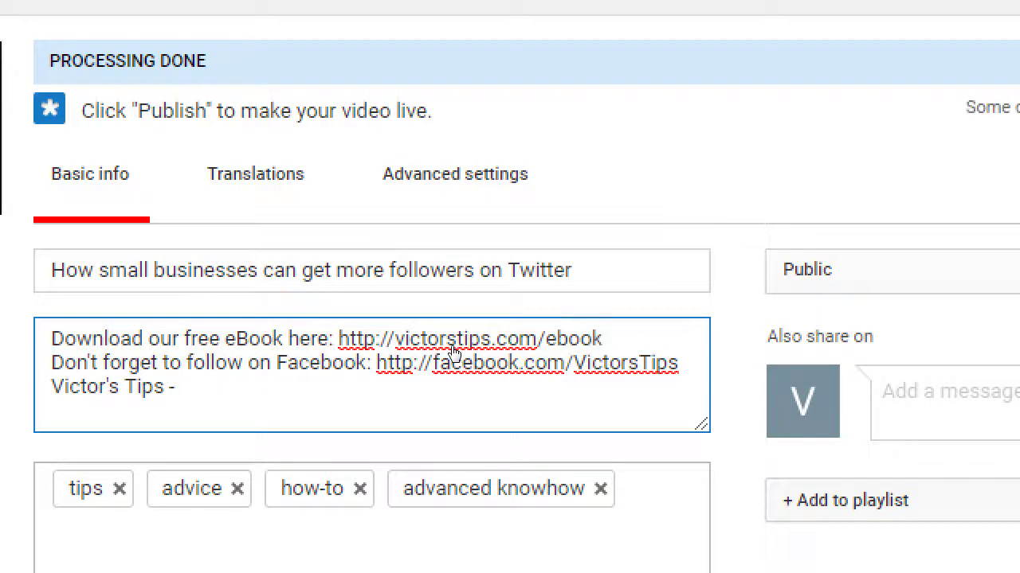
{"action": "key", "text": "Return"}
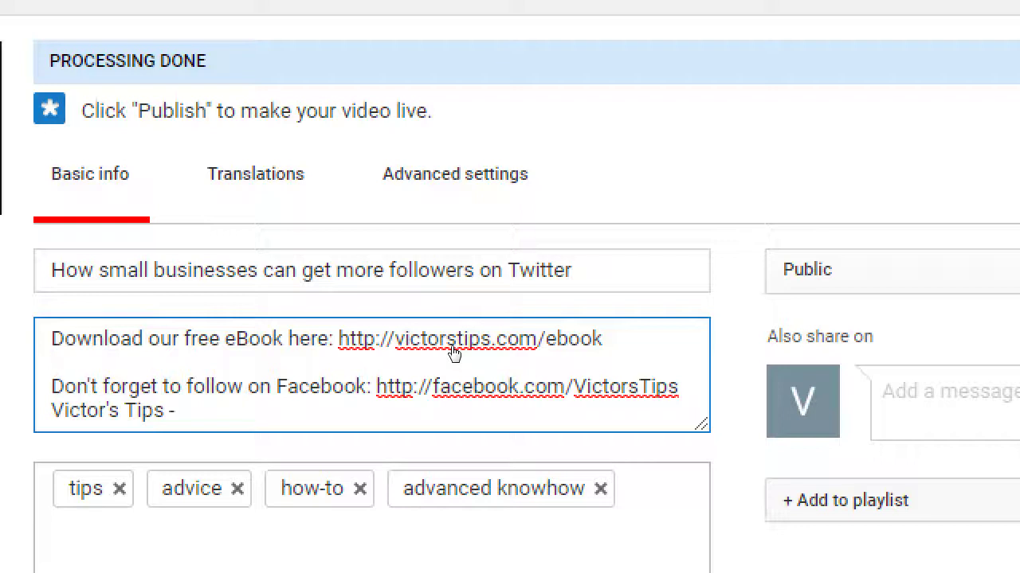
{"action": "type", "text": "Click"}
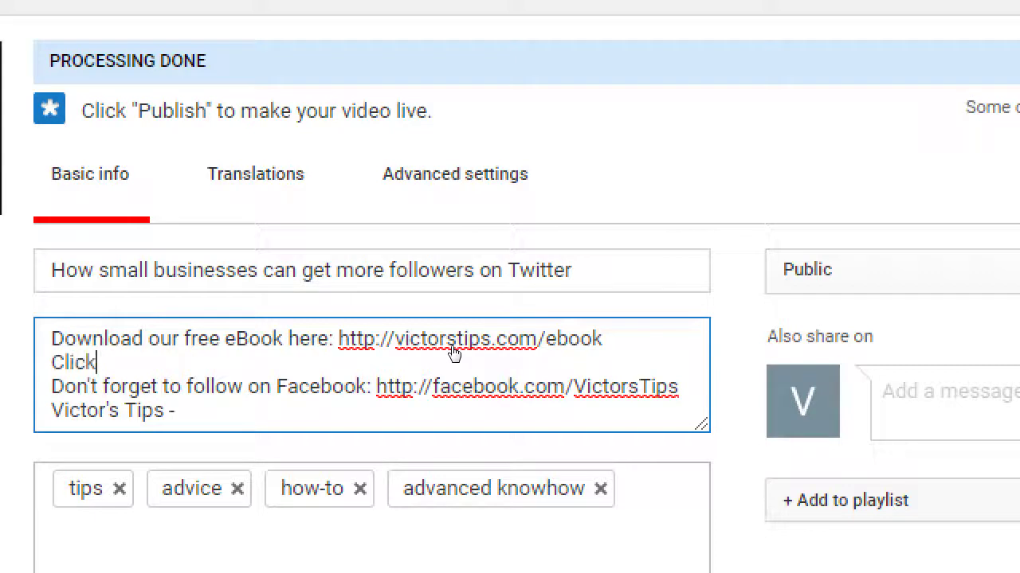
{"action": "type", "text": " to get 10%"}
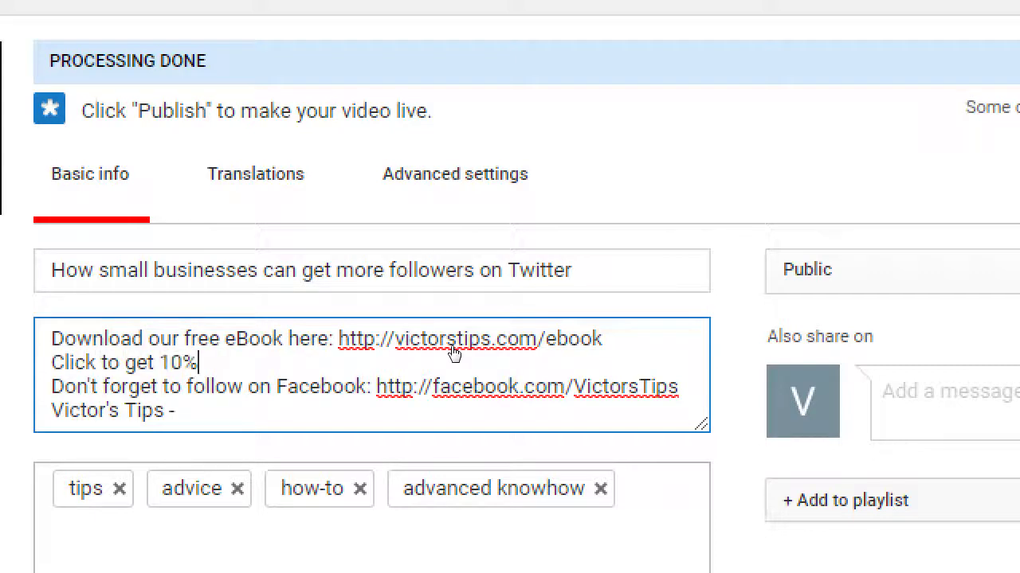
{"action": "type", "text": " off your next ord"}
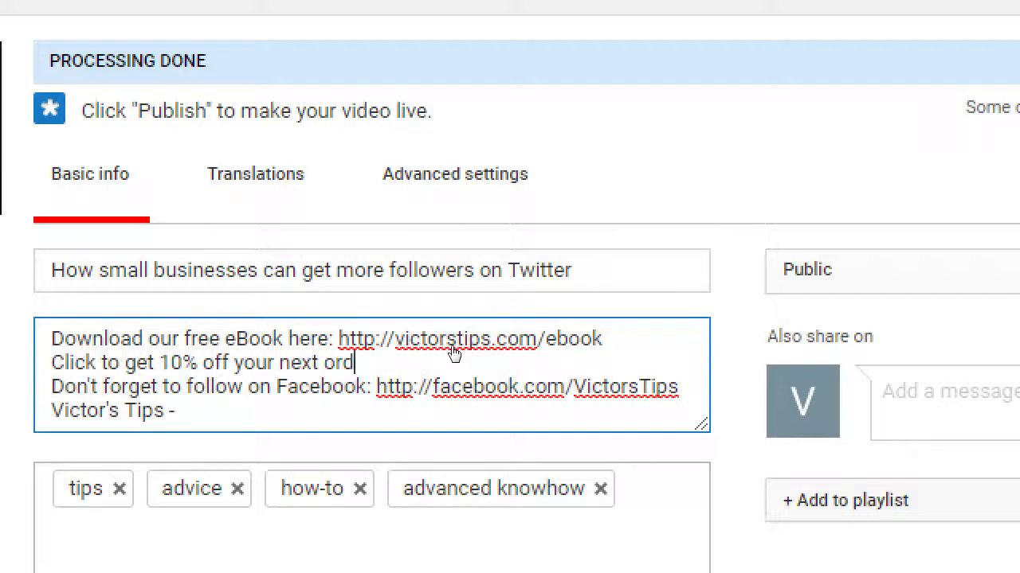
{"action": "type", "text": "er: http://"}
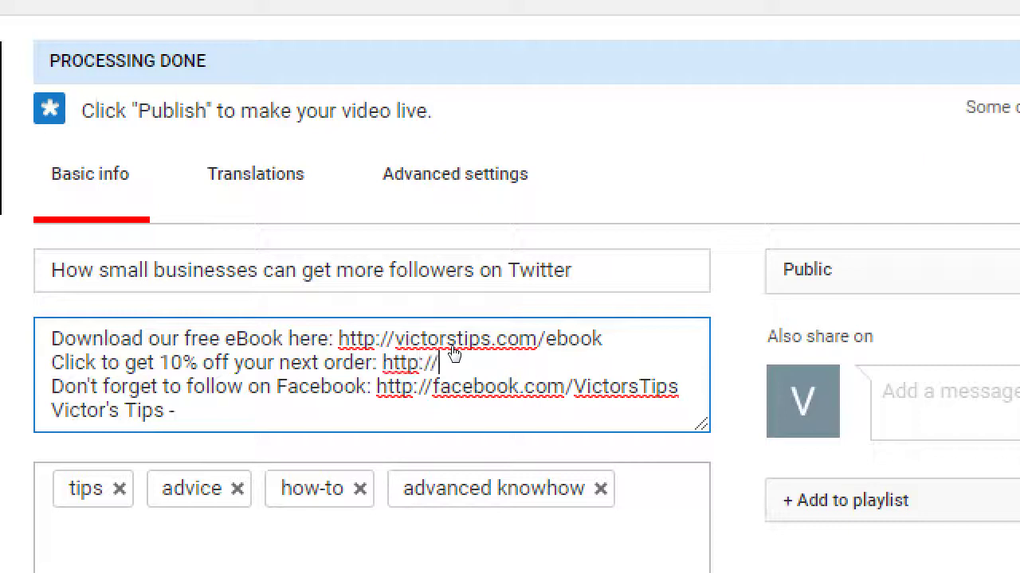
{"action": "type", "text": "victorsbakery"}
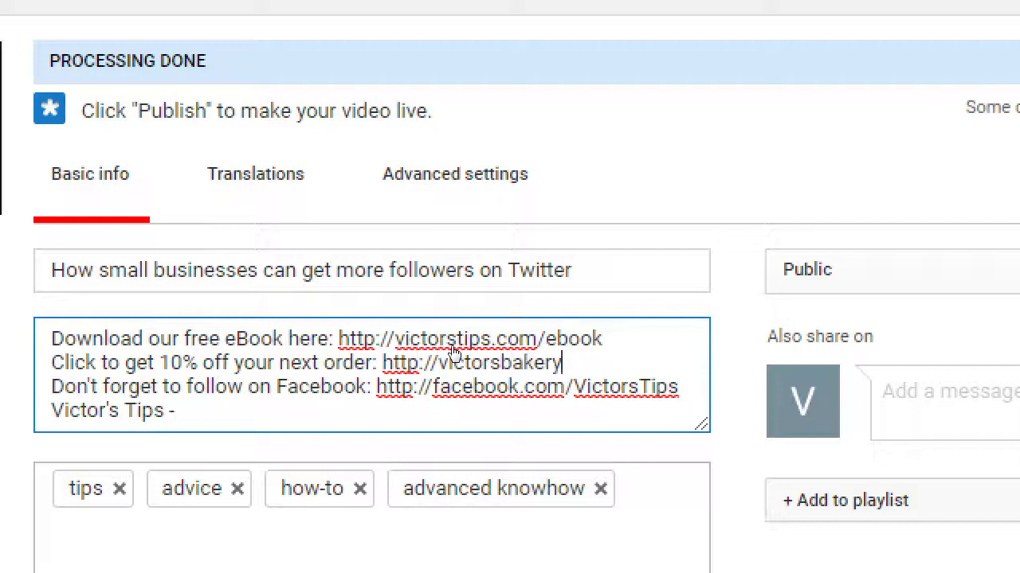
{"action": "type", "text": ".com/order"}
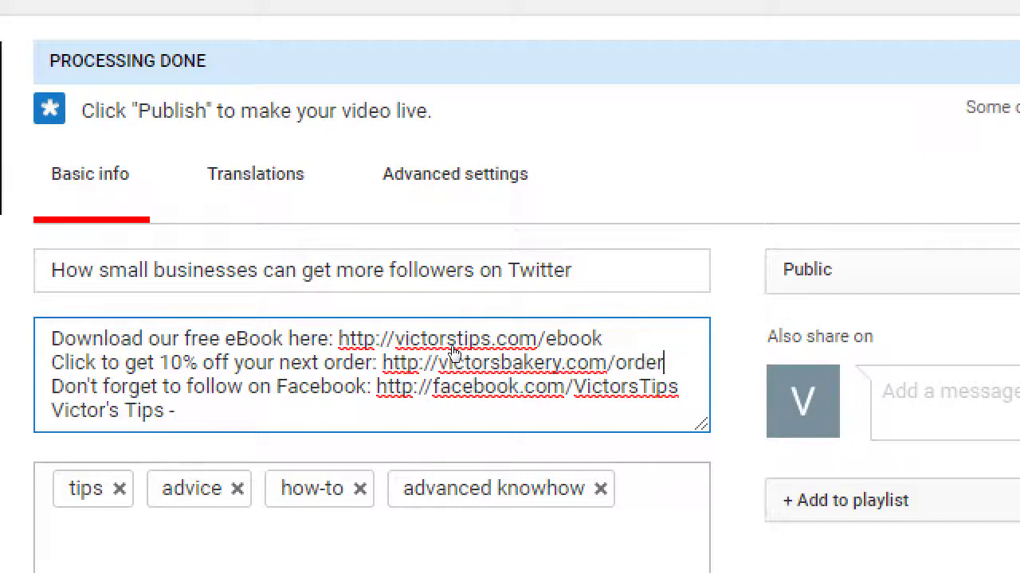
{"action": "type", "text": "/25off"}
{"action": "key", "text": "Return"}
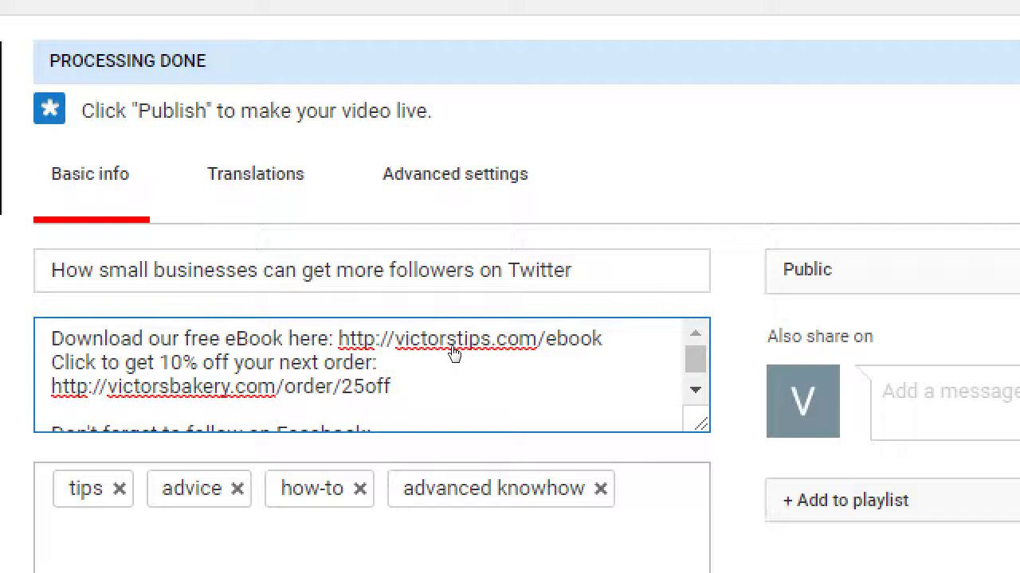
Step: Add the indented Notepad tip 'No limit! Write everything!' under the URL note
{"action": "key", "text": "alt+Tab"}
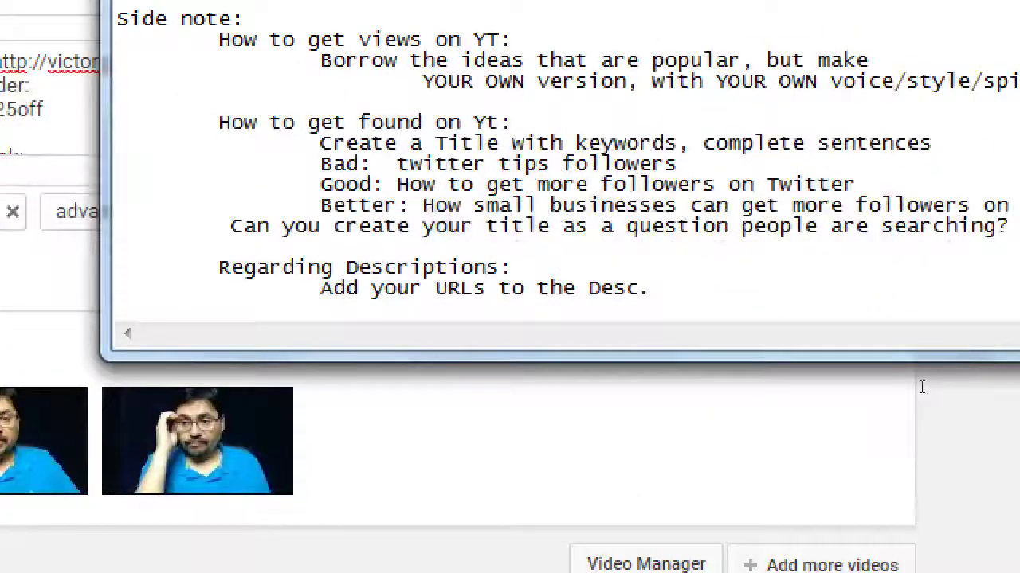
{"action": "key", "text": "Tab"}
{"action": "key", "text": "Tab"}
{"action": "key", "text": "Return"}
{"action": "key", "text": "Tab"}
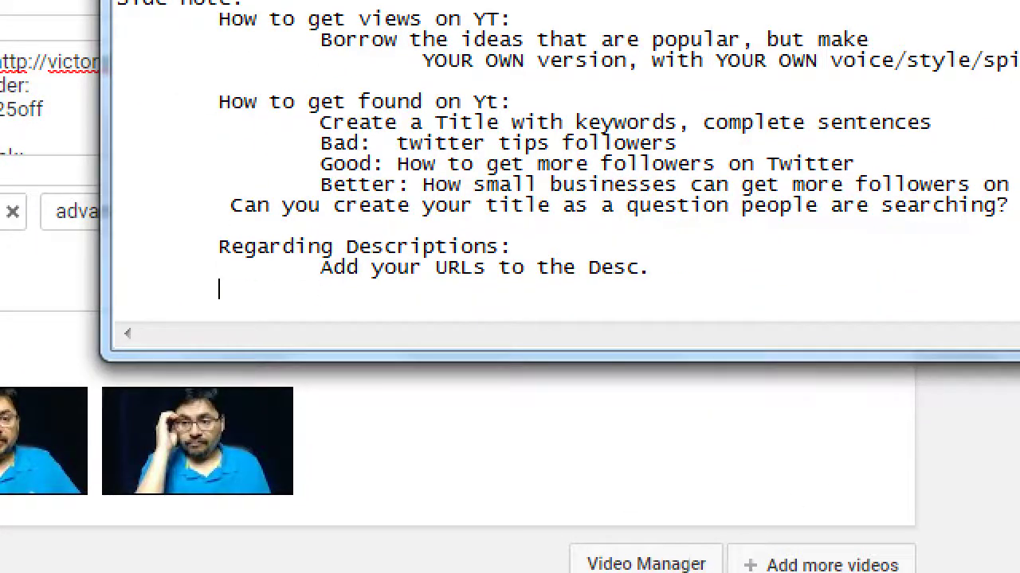
{"action": "key", "text": "Tab"}
{"action": "type", "text": "No limit! "}
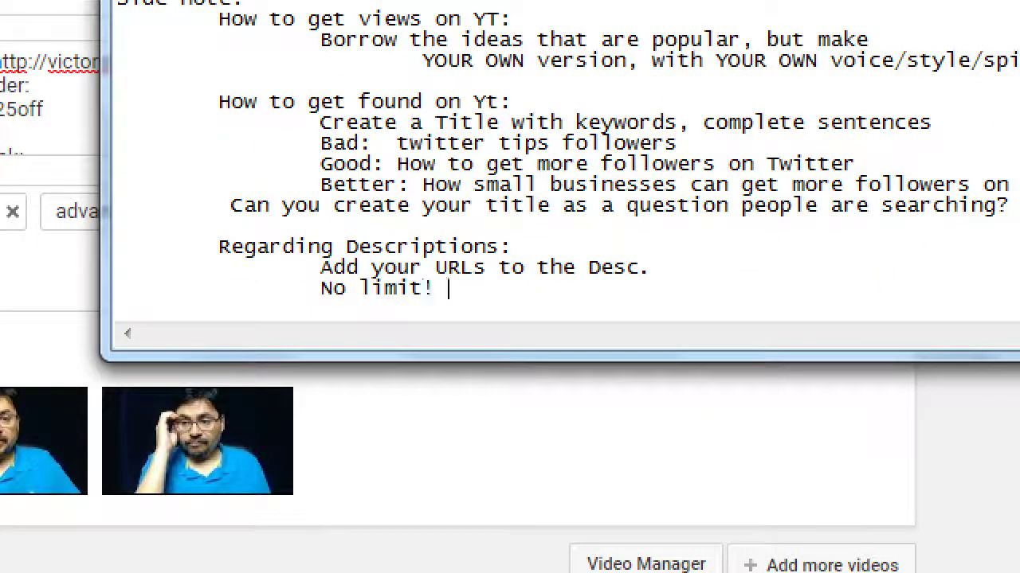
{"action": "type", "text": "Write ever"}
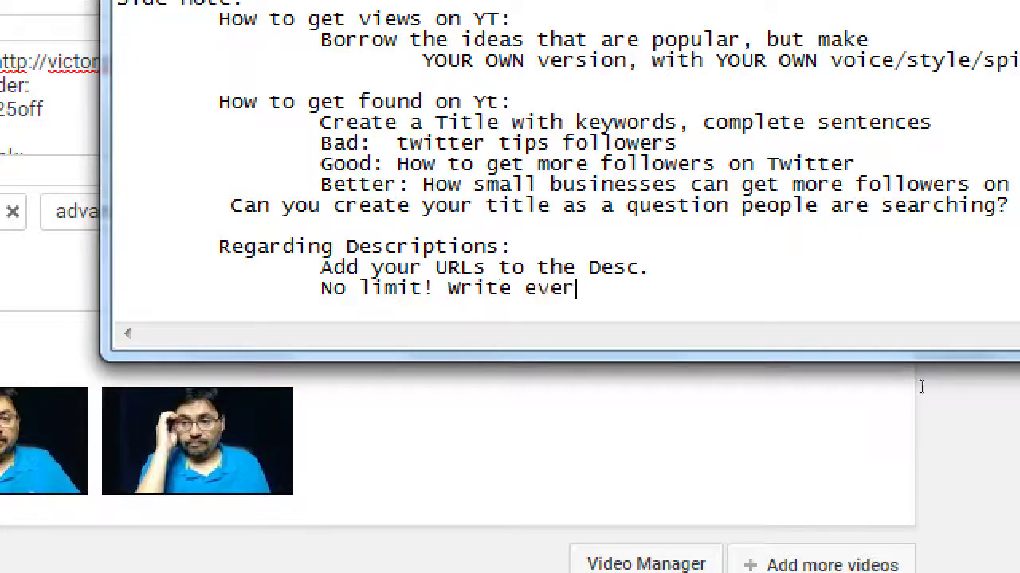
{"action": "type", "text": "ything!"}
Step: Add the tip 'BUT, keep in mind "Show More"', correcting 'Read' to 'Show'
{"action": "key", "text": "Return"}
{"action": "key", "text": "Tab"}
{"action": "key", "text": "Tab"}
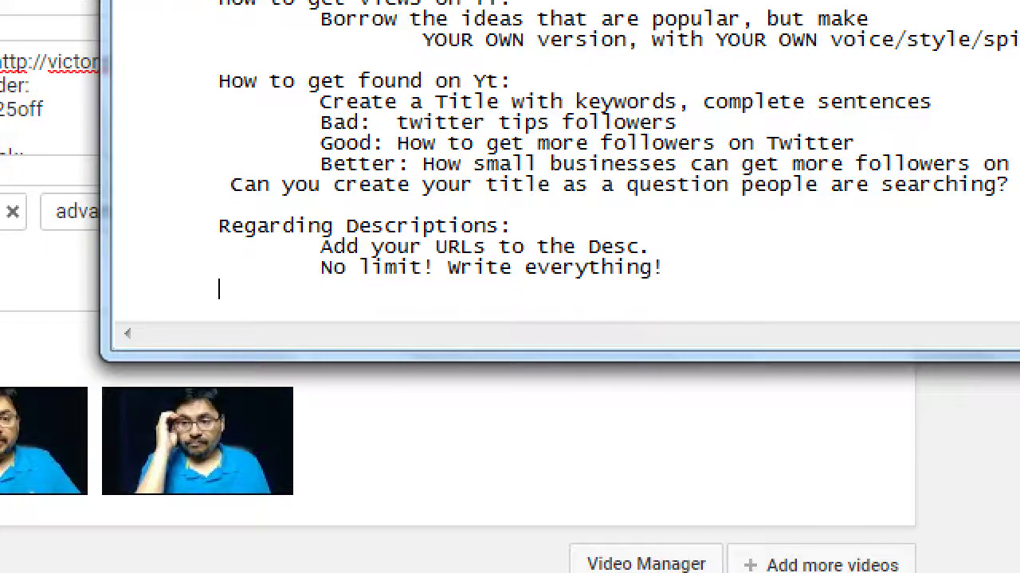
{"action": "type", "text": "BUT, keep"}
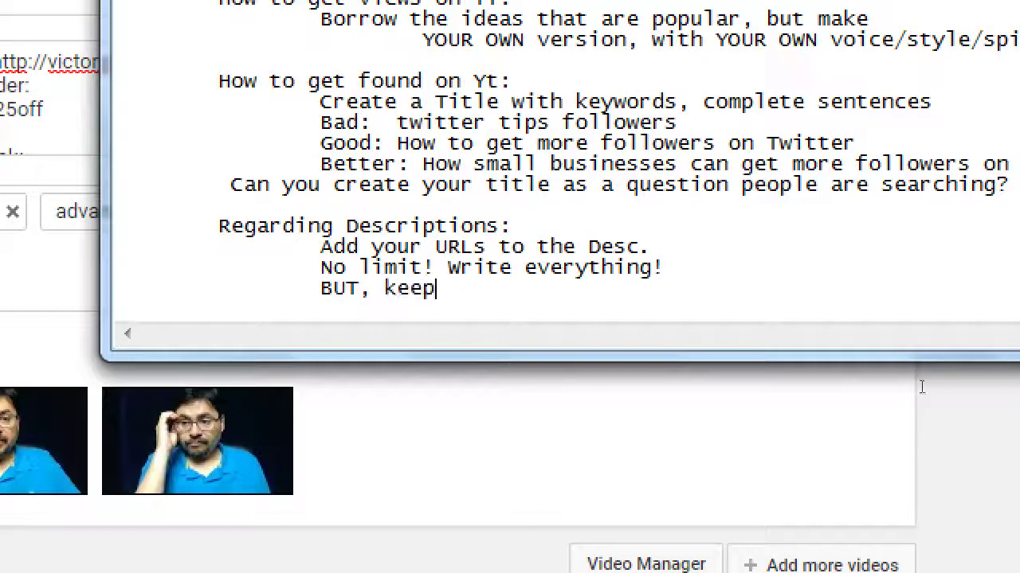
{"action": "type", "text": " in mind \"Re"}
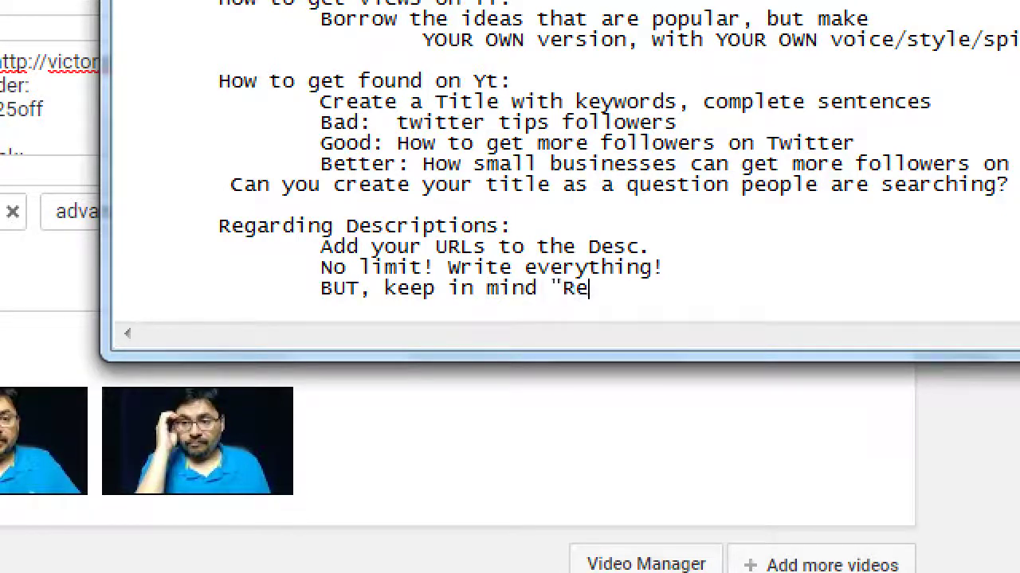
{"action": "type", "text": "ad More\""}
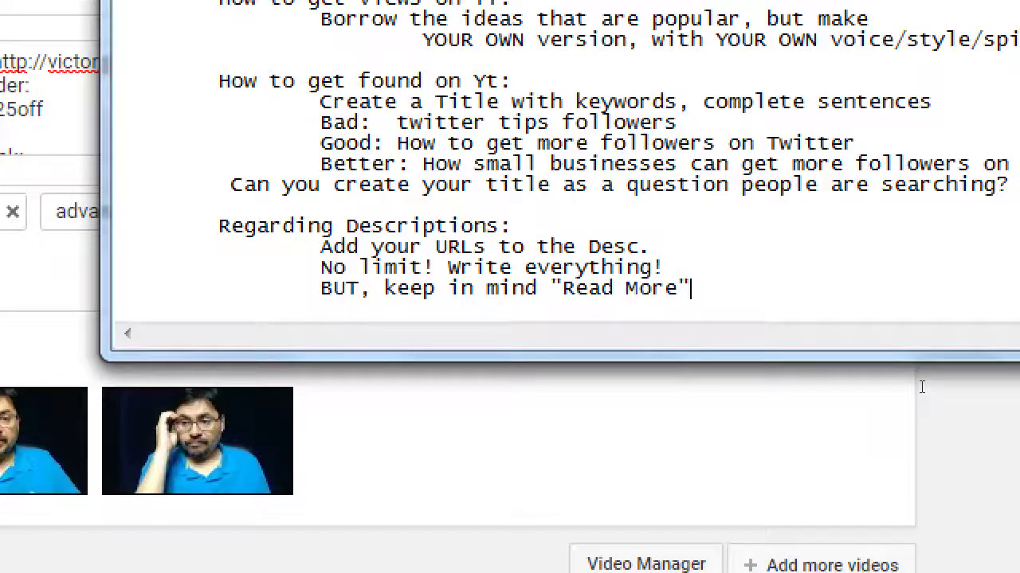
{"action": "key", "text": "Left"}
{"action": "key", "text": "Left"}
{"action": "key", "text": "Left"}
{"action": "key", "text": "Left"}
{"action": "key", "text": "Left"}
{"action": "key", "text": "Left"}
{"action": "key", "text": "ctrl+shift+Left"}
{"action": "type", "text": "\"Show"}
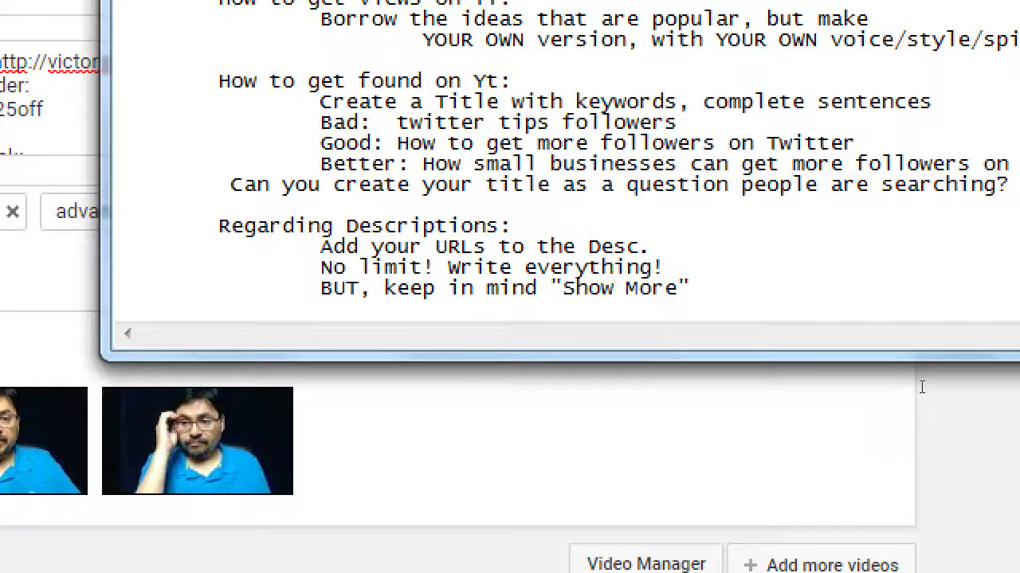
Step: Add the line 'Meaning: put the most important text first.' below the Show More tip
{"action": "key", "text": "Return"}
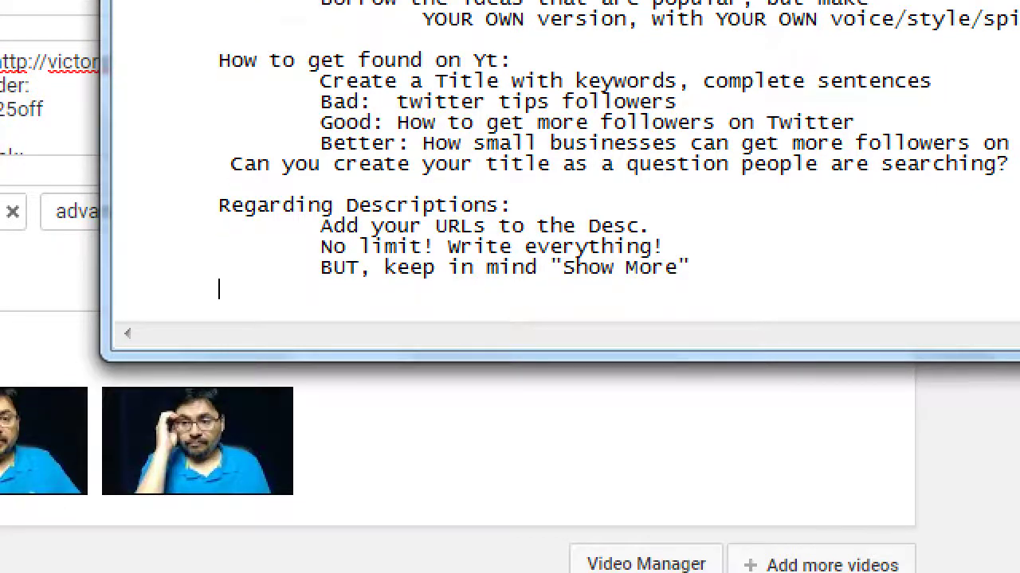
{"action": "key", "text": "Tab"}
{"action": "key", "text": "Tab"}
{"action": "type", "text": "Meaning: b"}
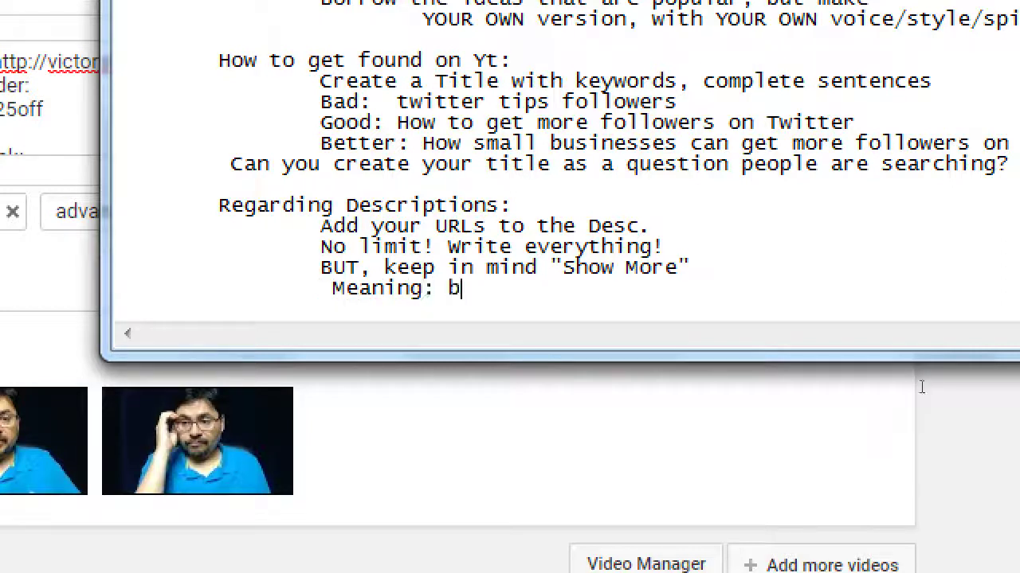
{"action": "key", "text": "BackSpace"}
{"action": "type", "text": "oput"}
{"action": "key", "text": "BackSpace"}
{"action": "key", "text": "BackSpace"}
{"action": "key", "text": "BackSpace"}
{"action": "key", "text": "BackSpace"}
{"action": "key", "text": "BackSpace"}
{"action": "type", "text": "put the most import"}
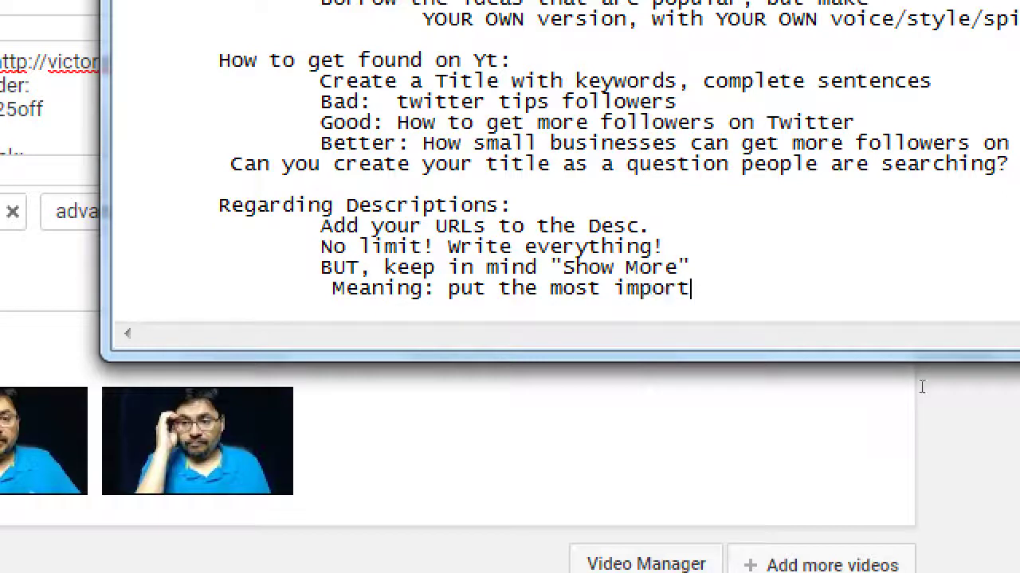
{"action": "type", "text": "ant text first"}
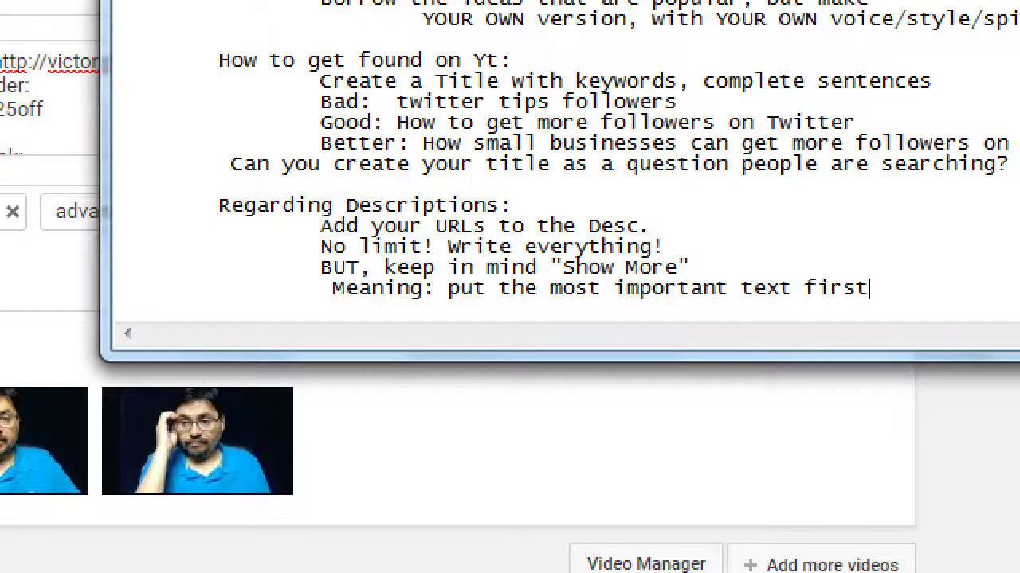
{"action": "type", "text": "."}
Step: Go to the YouTube home page and search for 'how to make slime'
{"action": "key", "text": "super+Escape"}
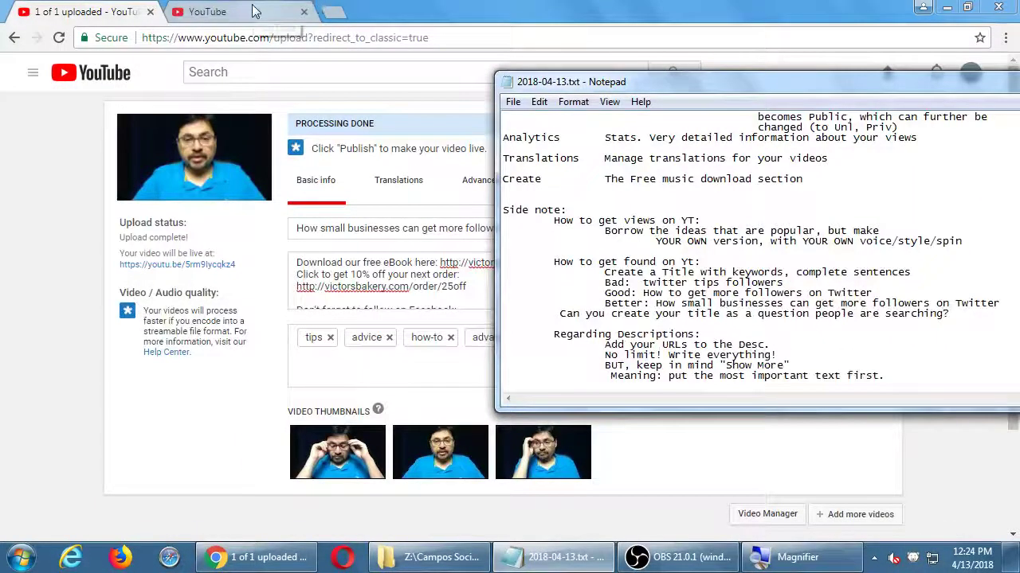
{"action": "left_click", "coordinate": [255, 11]}
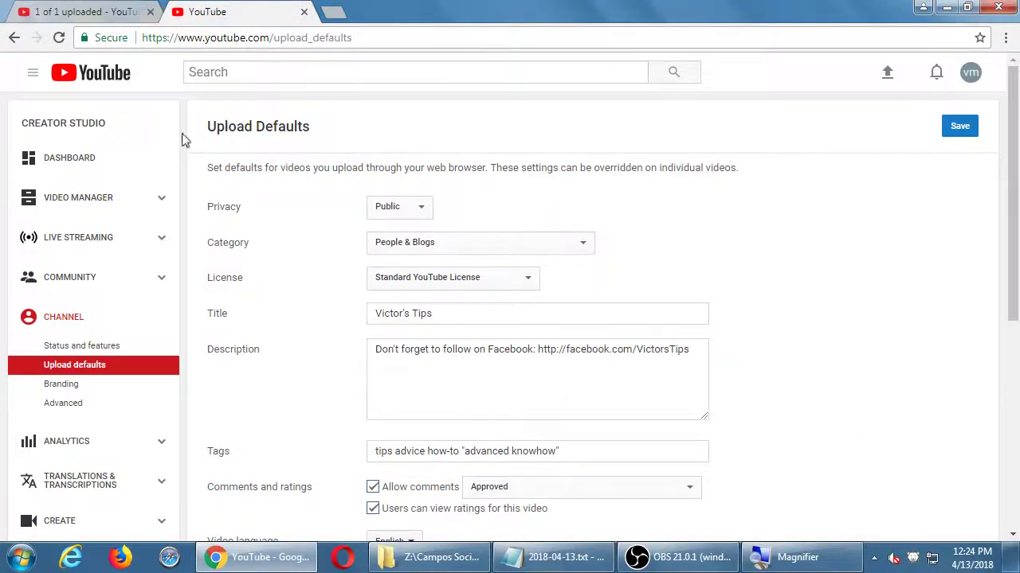
{"action": "left_click", "coordinate": [99, 75]}
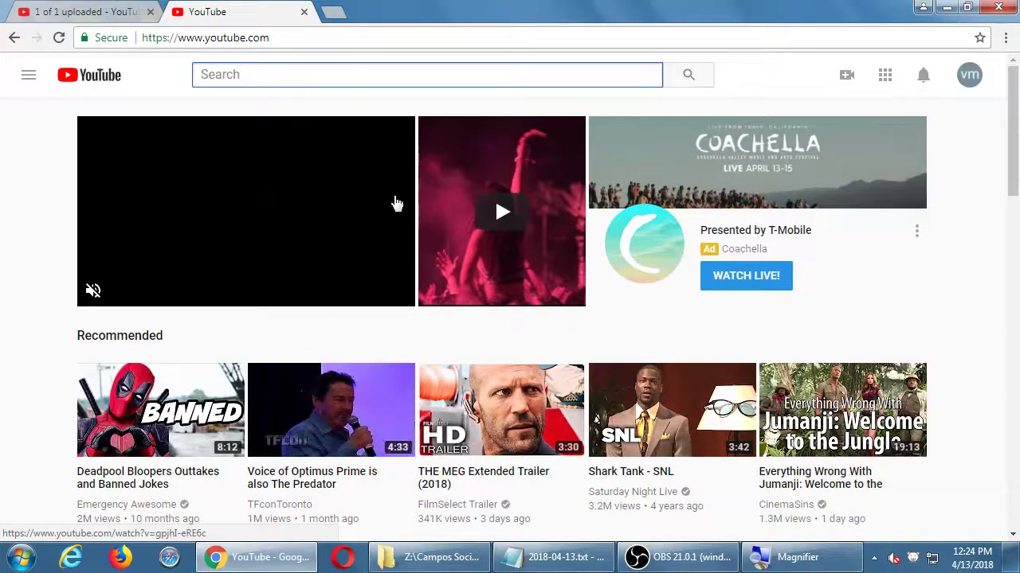
{"action": "left_click", "coordinate": [395, 77]}
{"action": "type", "text": "howt o"}
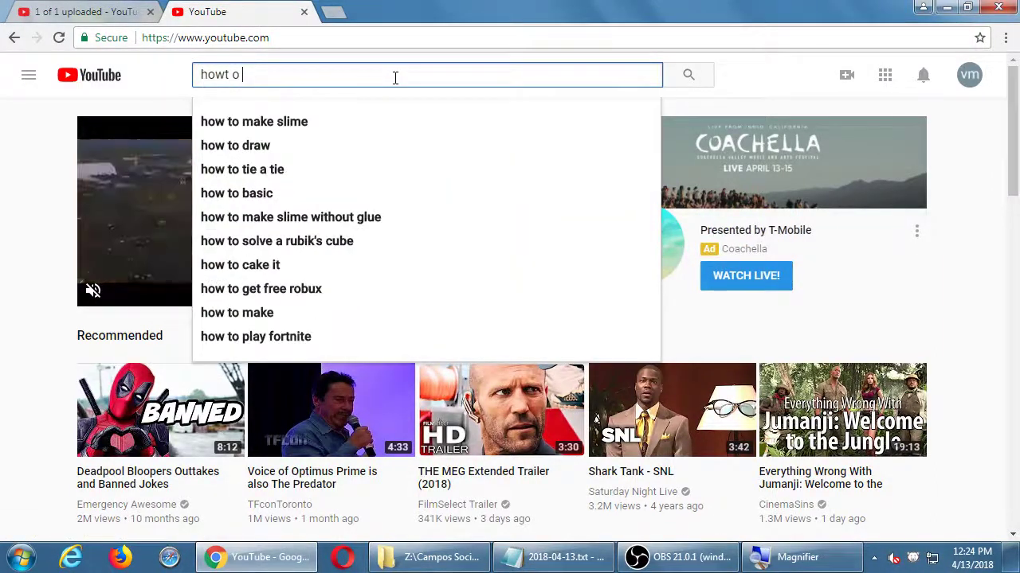
{"action": "key", "text": "Down"}
{"action": "key", "text": "Return"}
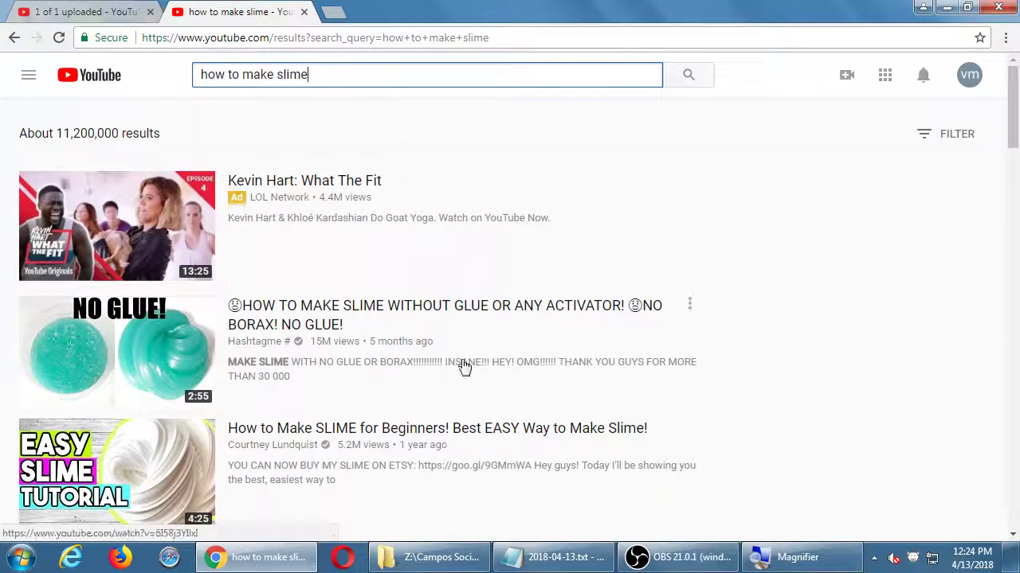
Step: Open the no-glue slime video and read through its fully expanded description
{"action": "left_click", "coordinate": [327, 317]}
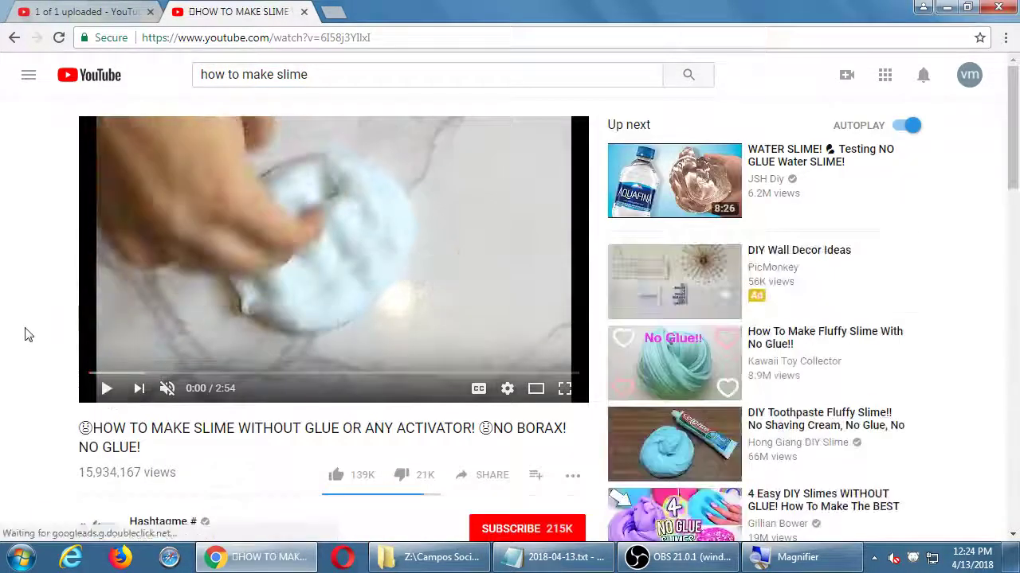
{"action": "scroll", "coordinate": [24, 335], "scroll_direction": "down", "scroll_amount": 4}
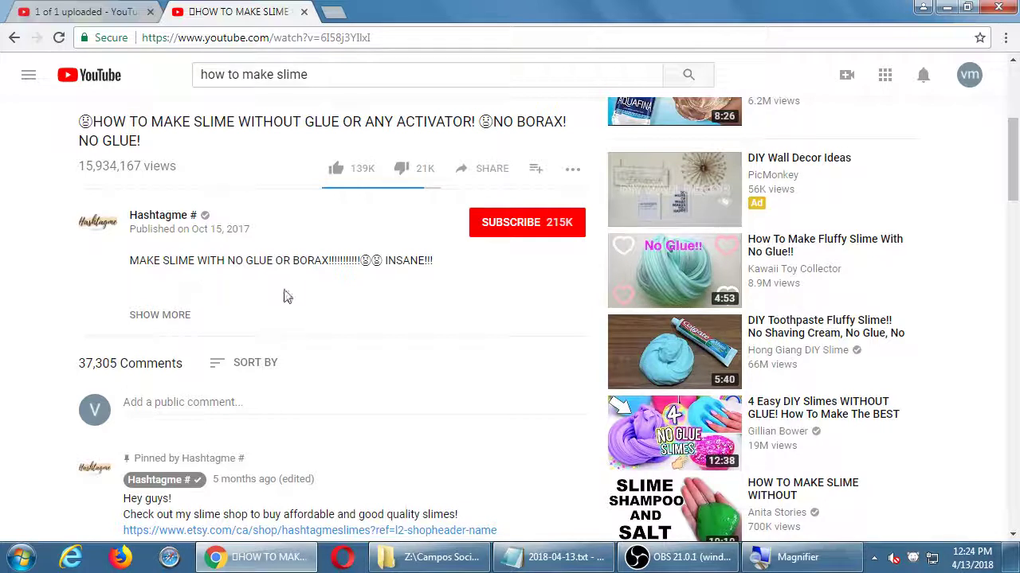
{"action": "left_click", "coordinate": [161, 316]}
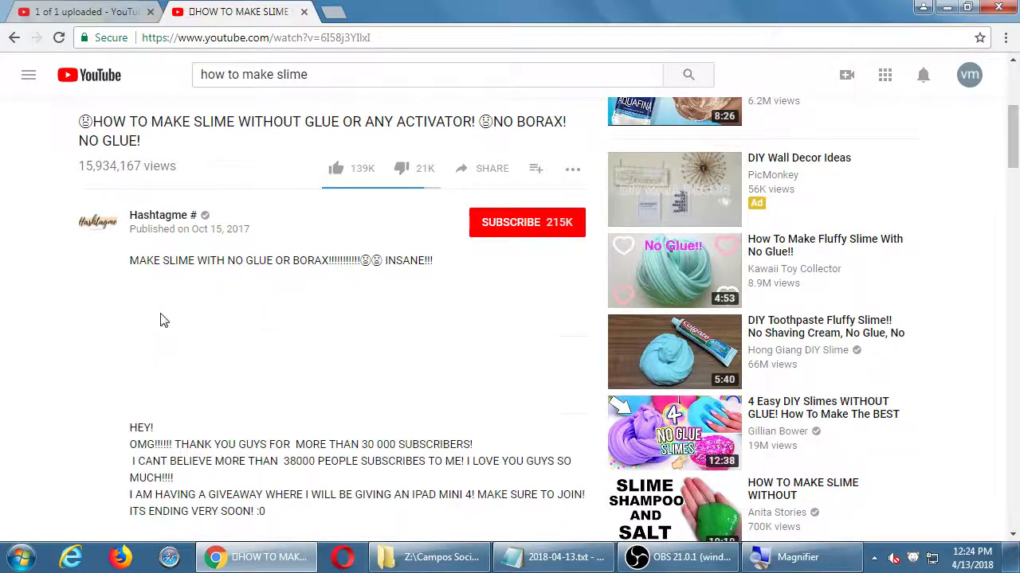
{"action": "scroll", "coordinate": [82, 357], "scroll_direction": "down", "scroll_amount": 2}
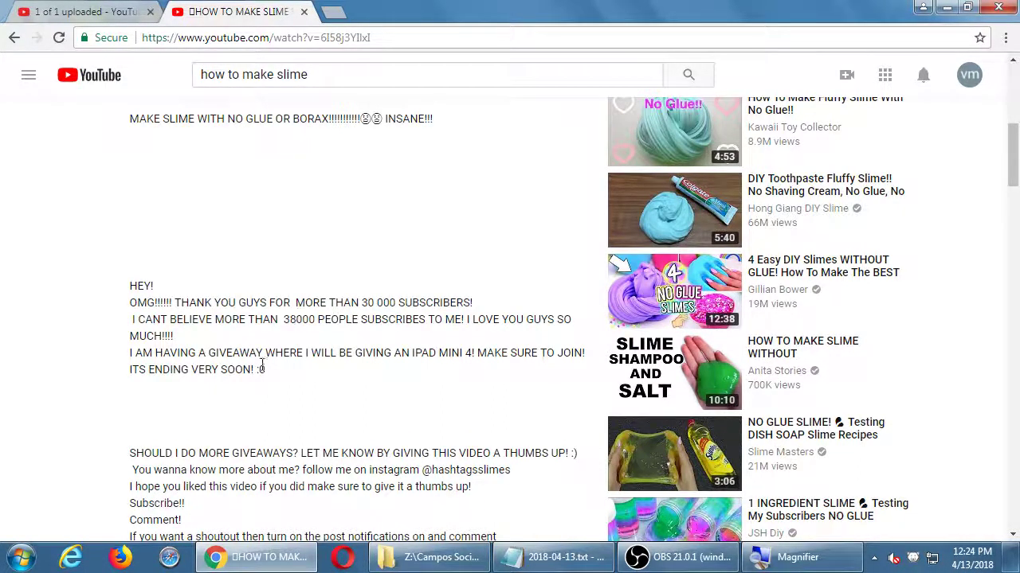
{"action": "scroll", "coordinate": [239, 365], "scroll_direction": "down", "scroll_amount": 2}
{"action": "scroll", "coordinate": [194, 345], "scroll_direction": "down", "scroll_amount": 5}
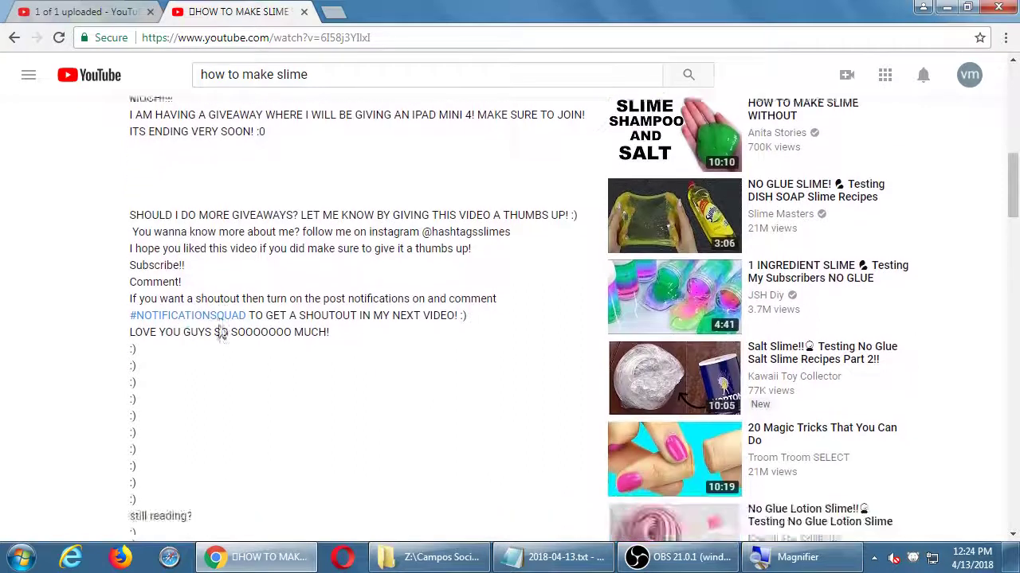
{"action": "scroll", "coordinate": [222, 333], "scroll_direction": "down", "scroll_amount": 1}
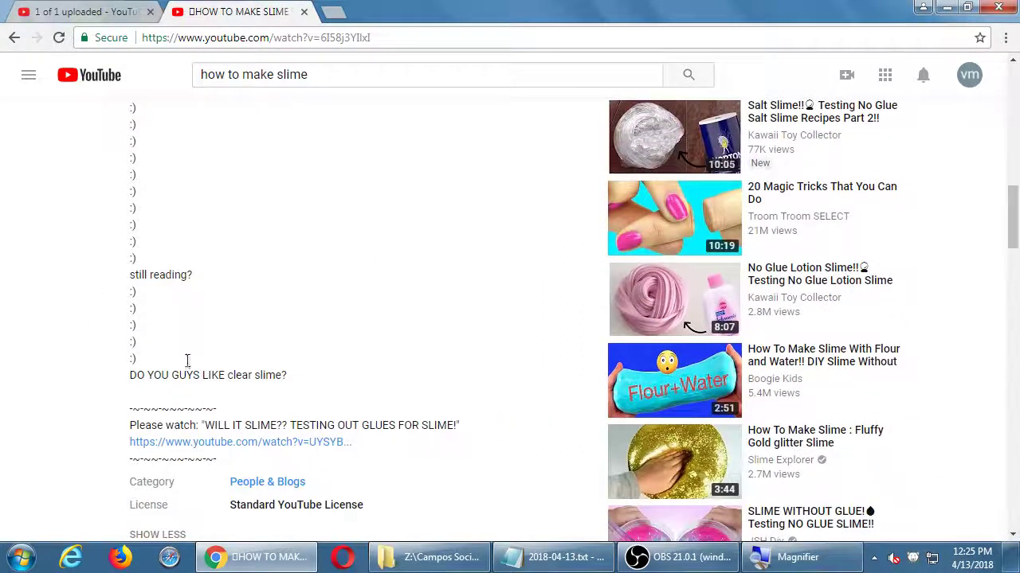
{"action": "scroll", "coordinate": [303, 364], "scroll_direction": "down", "scroll_amount": 2}
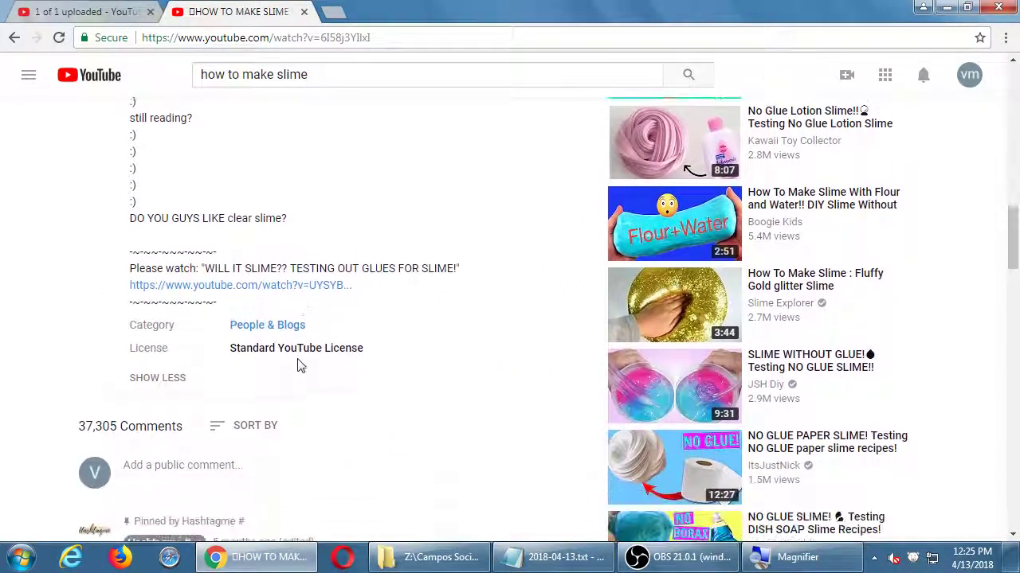
{"action": "scroll", "coordinate": [157, 361], "scroll_direction": "up", "scroll_amount": 3}
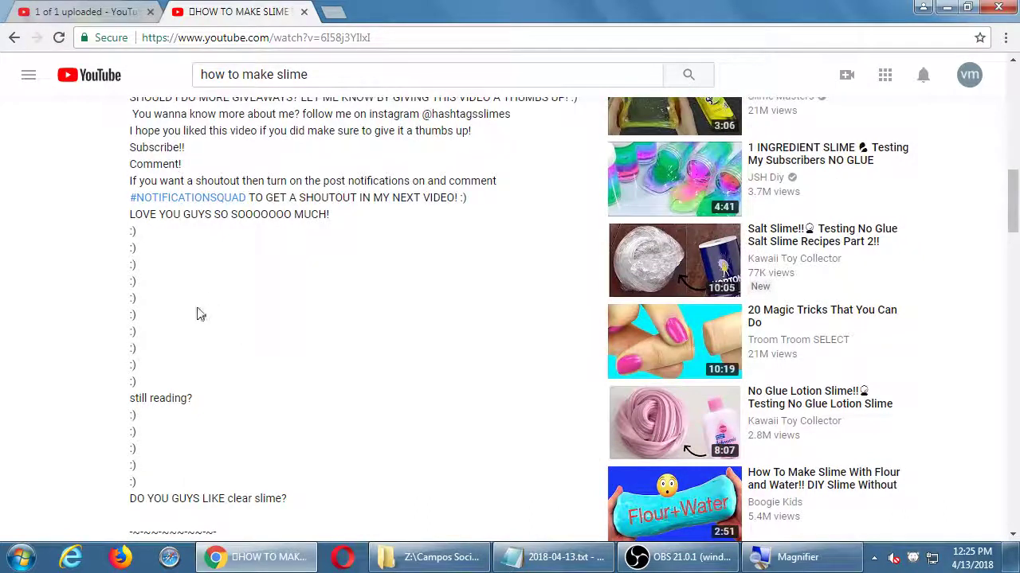
{"action": "scroll", "coordinate": [199, 315], "scroll_direction": "up", "scroll_amount": 1}
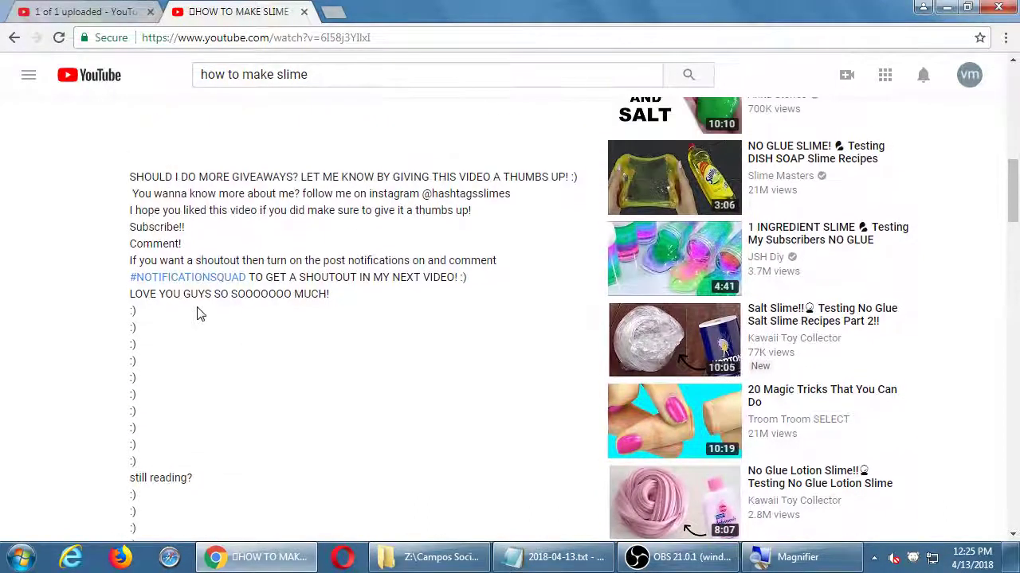
Step: Open the Salt Slime recommended video, pause it, and skim its description
{"action": "left_click", "coordinate": [828, 323]}
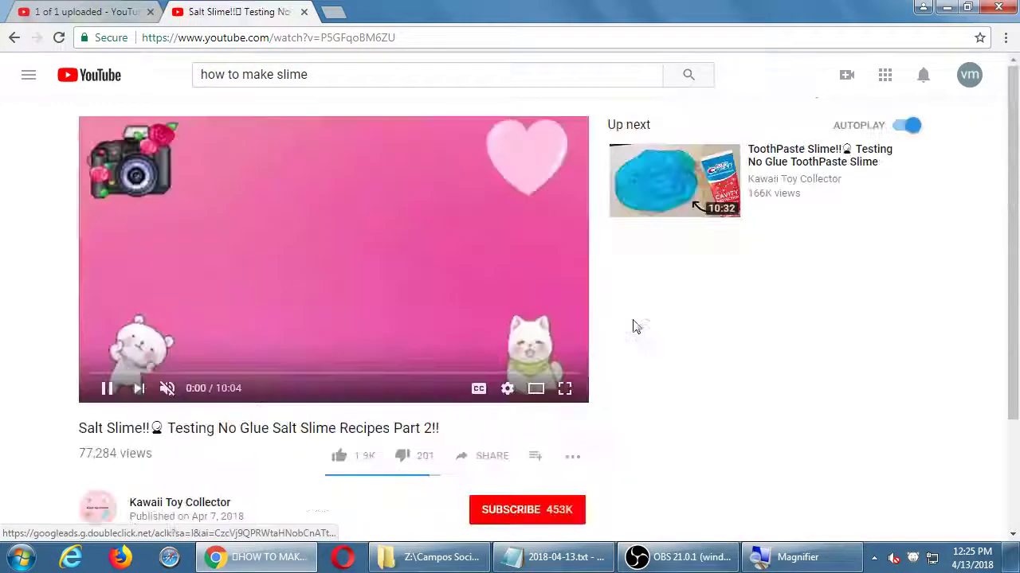
{"action": "left_click", "coordinate": [107, 388]}
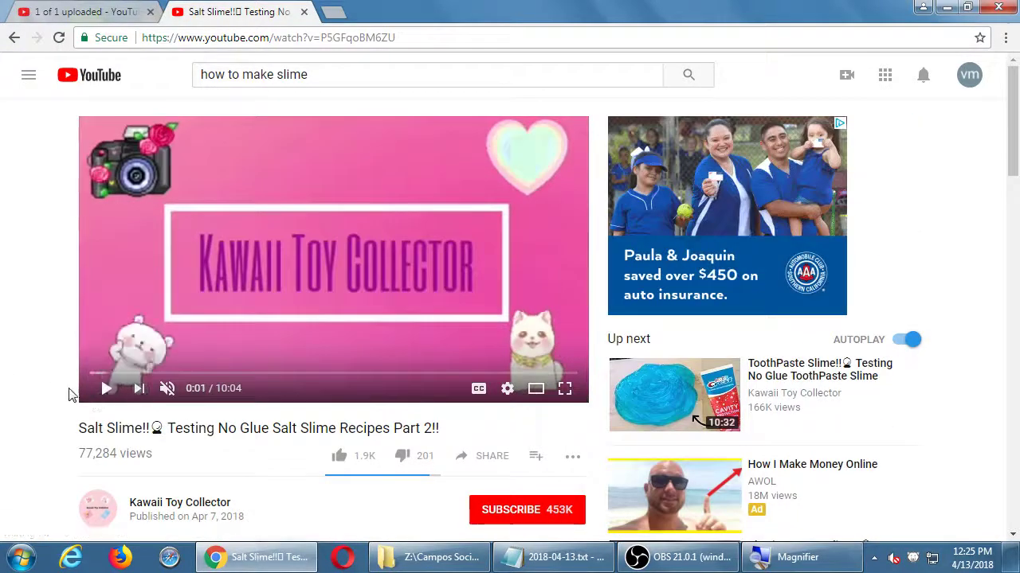
{"action": "scroll", "coordinate": [68, 391], "scroll_direction": "down", "scroll_amount": 2}
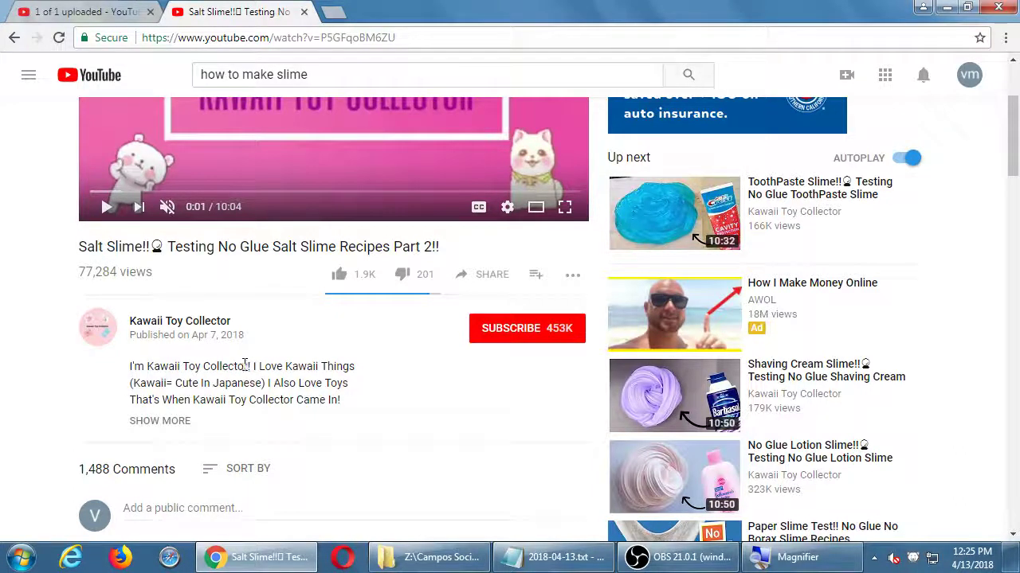
{"action": "left_click_drag", "start_coordinate": [244, 365], "coordinate": [277, 398]}
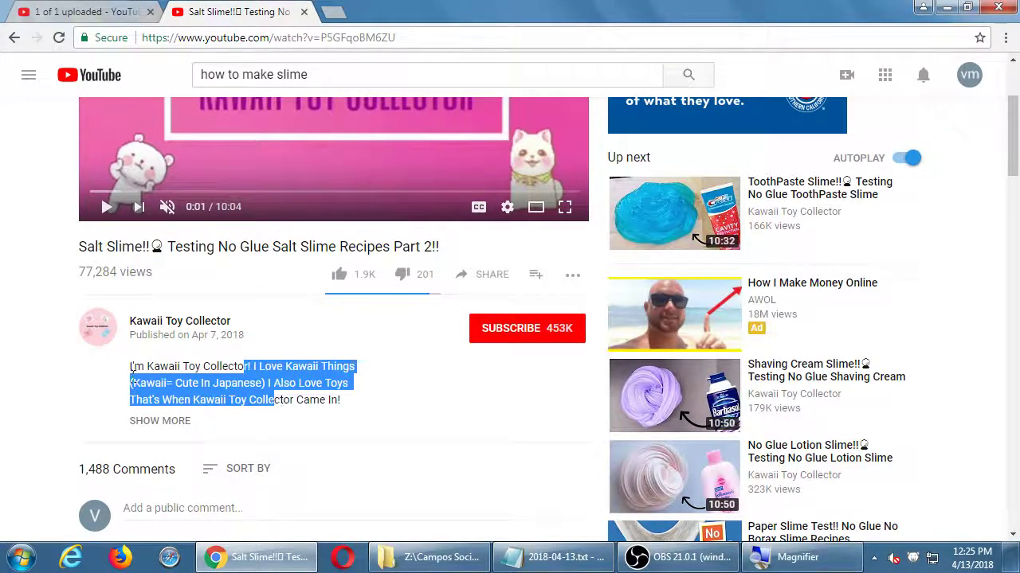
{"action": "left_click", "coordinate": [28, 400]}
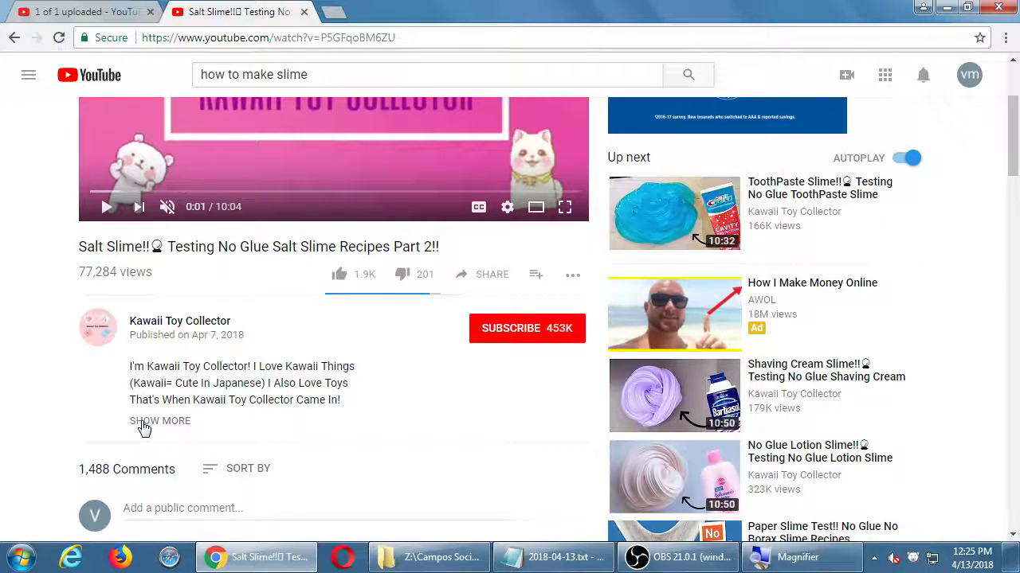
Step: Expand the Salt Slime video's full description and scroll through it to the FAQ
{"action": "left_click", "coordinate": [144, 422]}
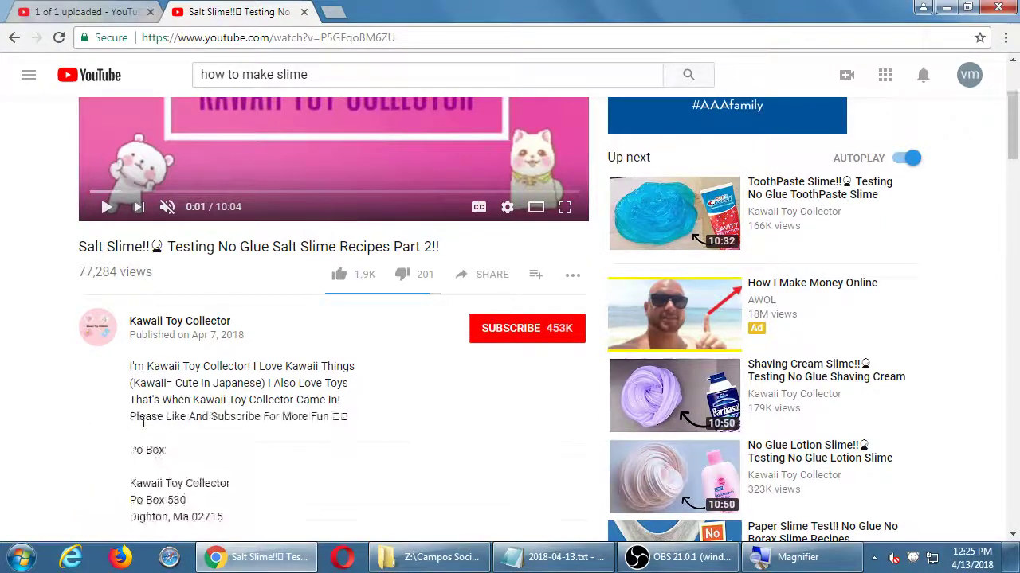
{"action": "scroll", "coordinate": [79, 412], "scroll_direction": "down", "scroll_amount": 1}
{"action": "scroll", "coordinate": [179, 391], "scroll_direction": "down", "scroll_amount": 1}
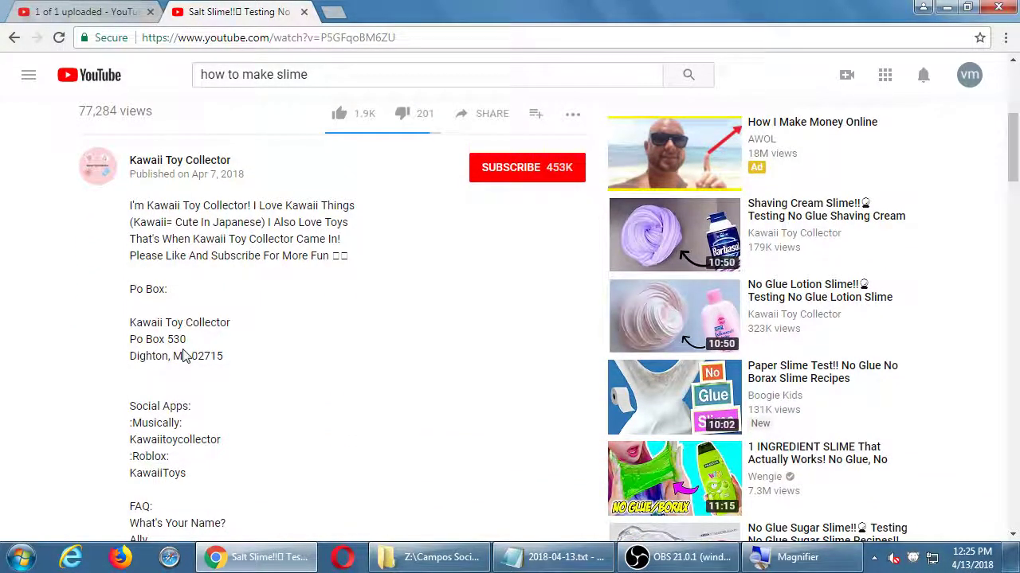
{"action": "scroll", "coordinate": [204, 357], "scroll_direction": "down", "scroll_amount": 1}
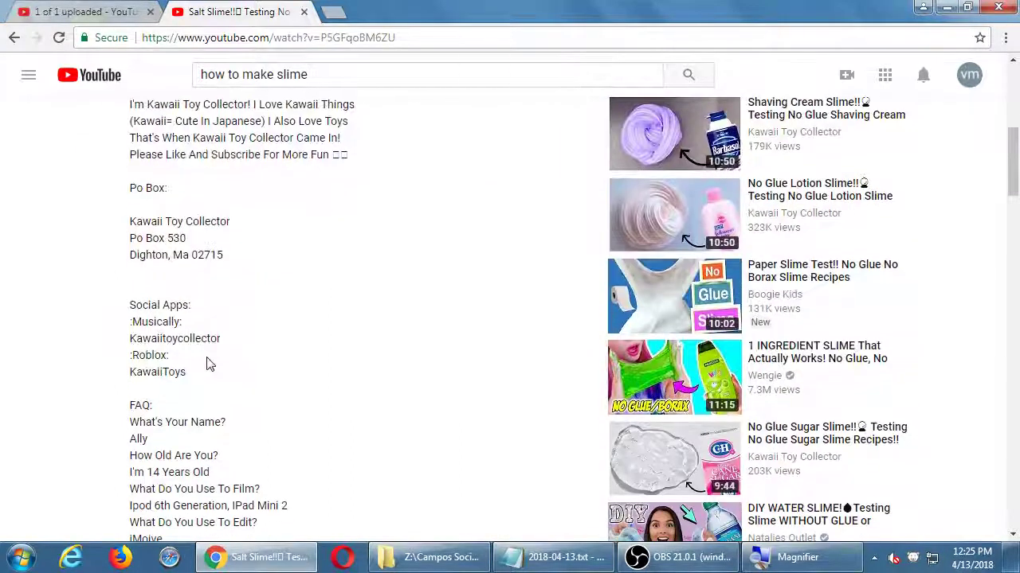
{"action": "scroll", "coordinate": [191, 460], "scroll_direction": "down", "scroll_amount": 1}
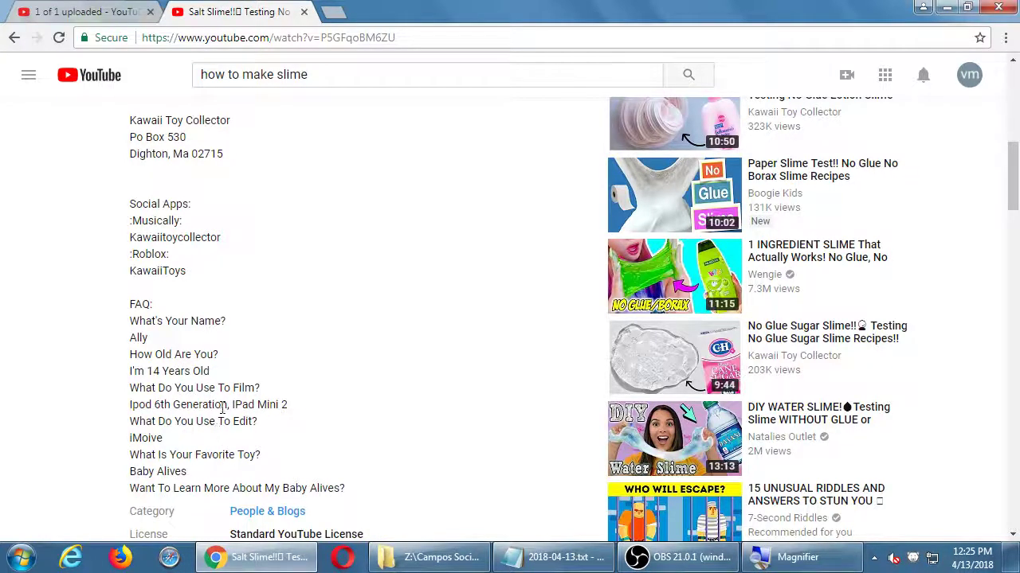
{"action": "scroll", "coordinate": [207, 407], "scroll_direction": "down", "scroll_amount": 3}
{"action": "scroll", "coordinate": [222, 412], "scroll_direction": "up", "scroll_amount": 1}
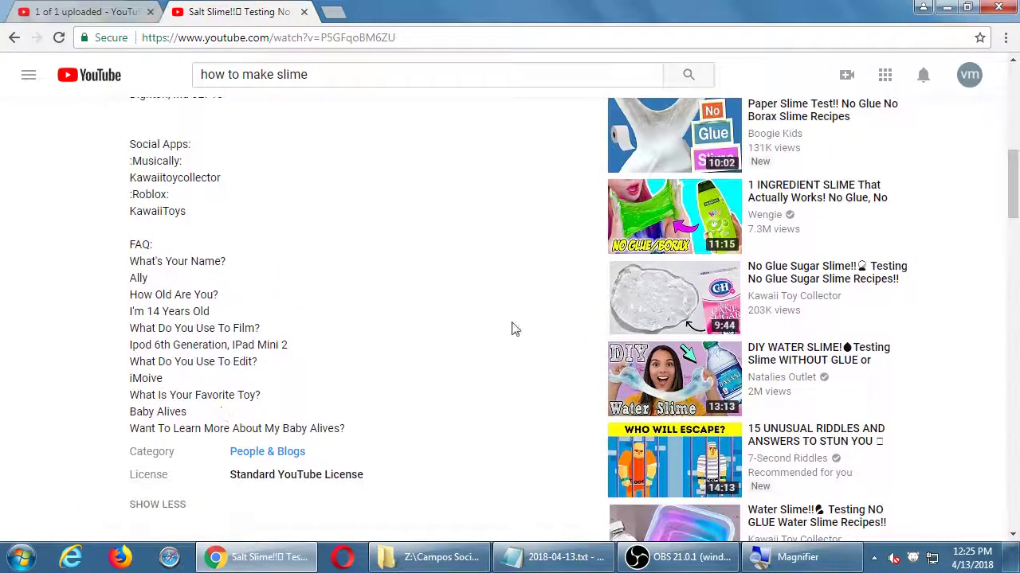
Step: Open No Glue Sugar Slime, then the 4 Easy DIY Slimes video, pausing its pre-roll ad
{"action": "left_click", "coordinate": [820, 272]}
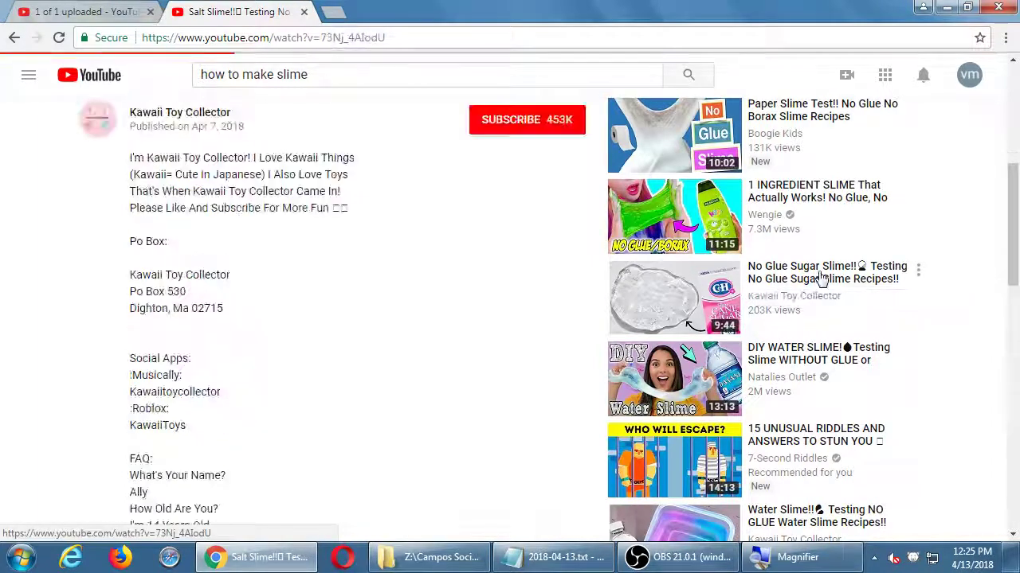
{"action": "scroll", "coordinate": [804, 392], "scroll_direction": "down", "scroll_amount": 3}
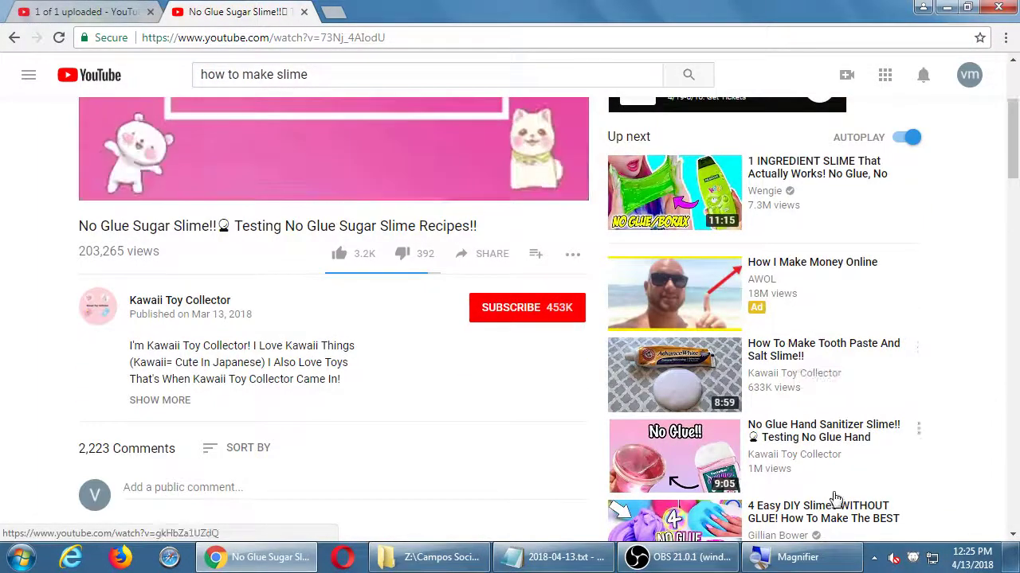
{"action": "scroll", "coordinate": [802, 494], "scroll_direction": "down", "scroll_amount": 2}
{"action": "scroll", "coordinate": [803, 495], "scroll_direction": "down", "scroll_amount": 2}
{"action": "left_click", "coordinate": [800, 269]}
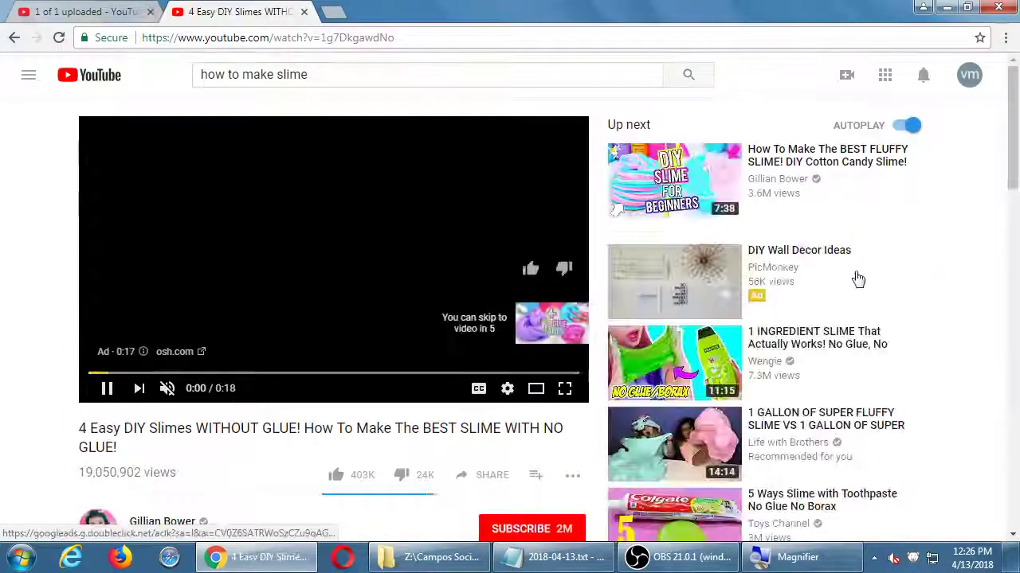
{"action": "left_click", "coordinate": [106, 390]}
{"action": "scroll", "coordinate": [119, 386], "scroll_direction": "down", "scroll_amount": 4}
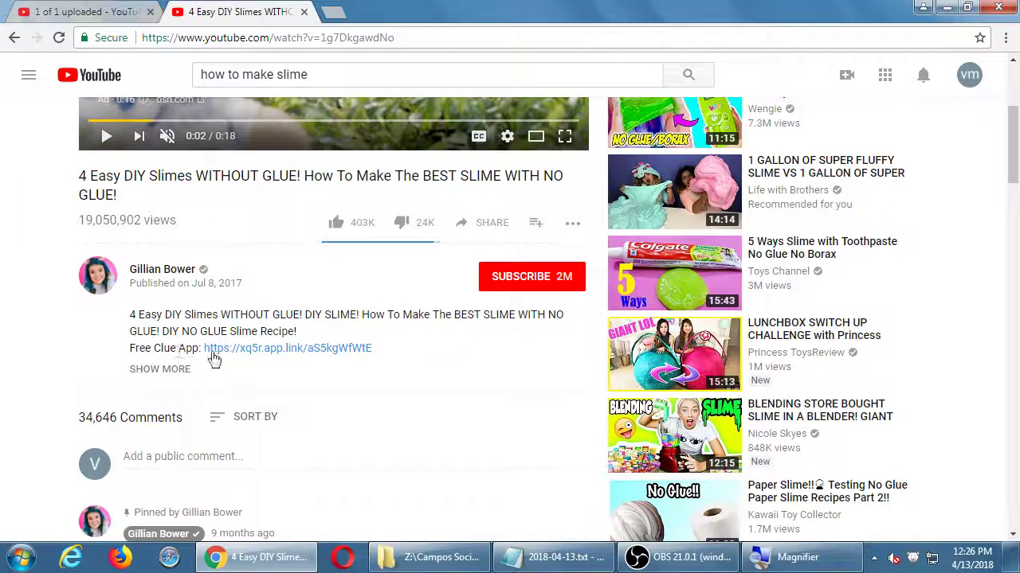
Step: Read the 4 Easy DIY Slimes description, collapse it, and return to the upload tab
{"action": "left_click", "coordinate": [141, 369]}
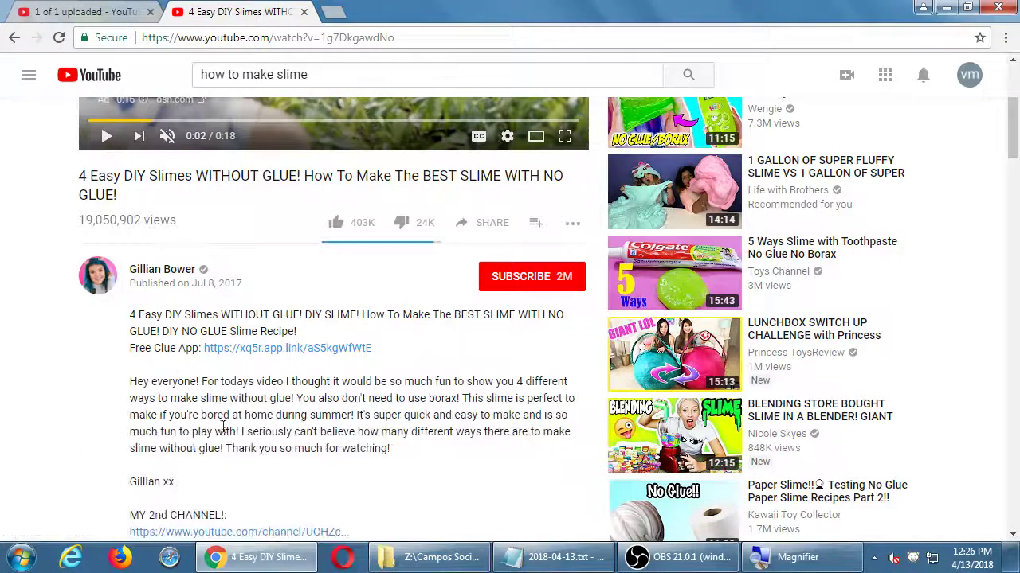
{"action": "scroll", "coordinate": [280, 398], "scroll_direction": "down", "scroll_amount": 1}
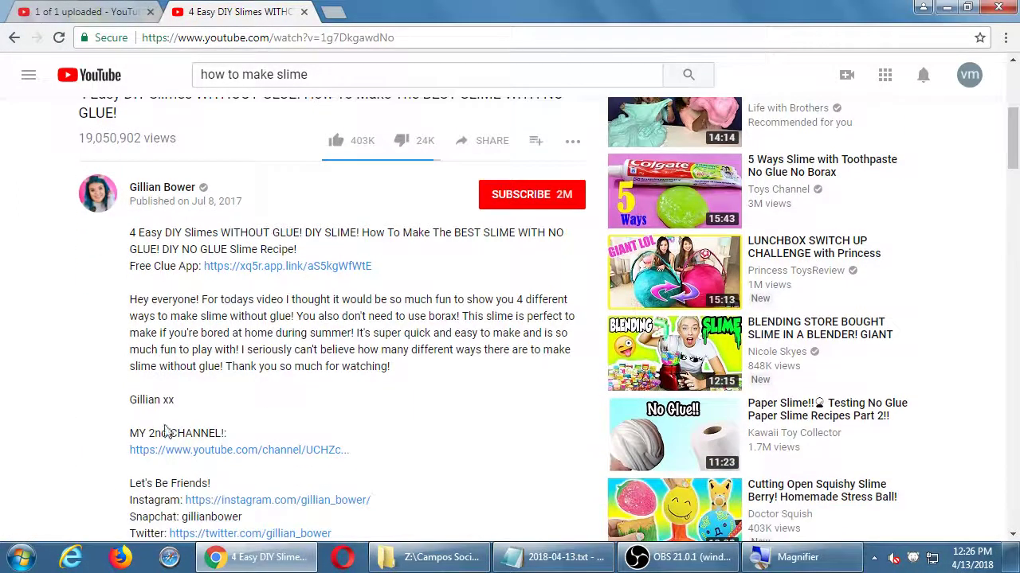
{"action": "scroll", "coordinate": [171, 442], "scroll_direction": "down", "scroll_amount": 6}
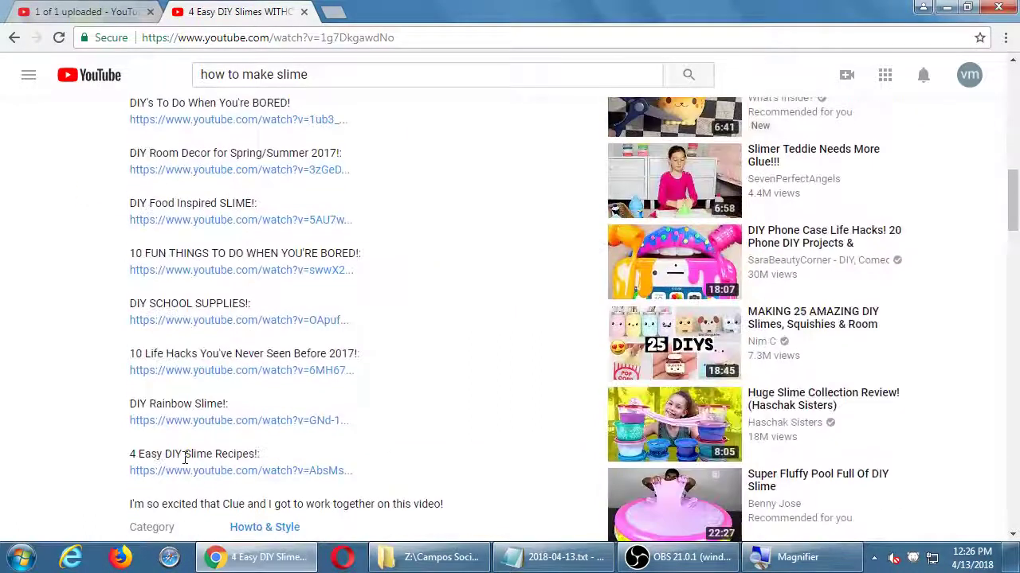
{"action": "scroll", "coordinate": [191, 446], "scroll_direction": "down", "scroll_amount": 1}
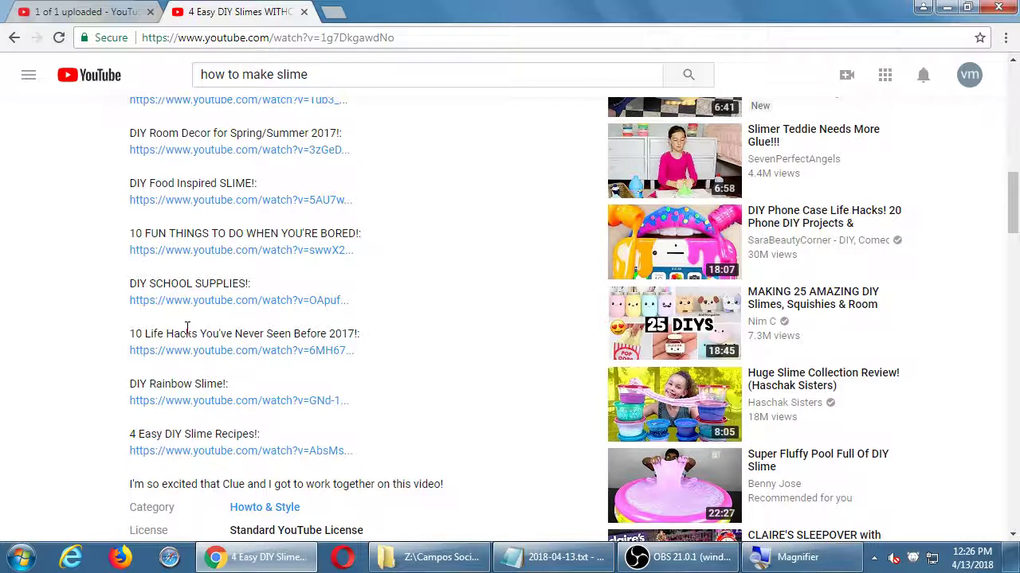
{"action": "scroll", "coordinate": [188, 328], "scroll_direction": "down", "scroll_amount": 1}
{"action": "scroll", "coordinate": [167, 406], "scroll_direction": "down", "scroll_amount": 3}
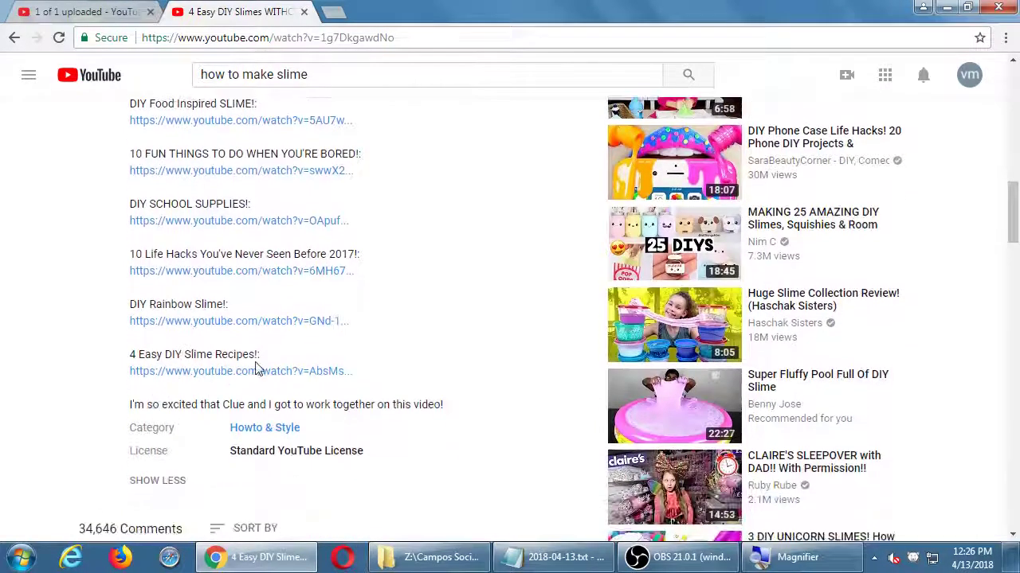
{"action": "left_click", "coordinate": [159, 481]}
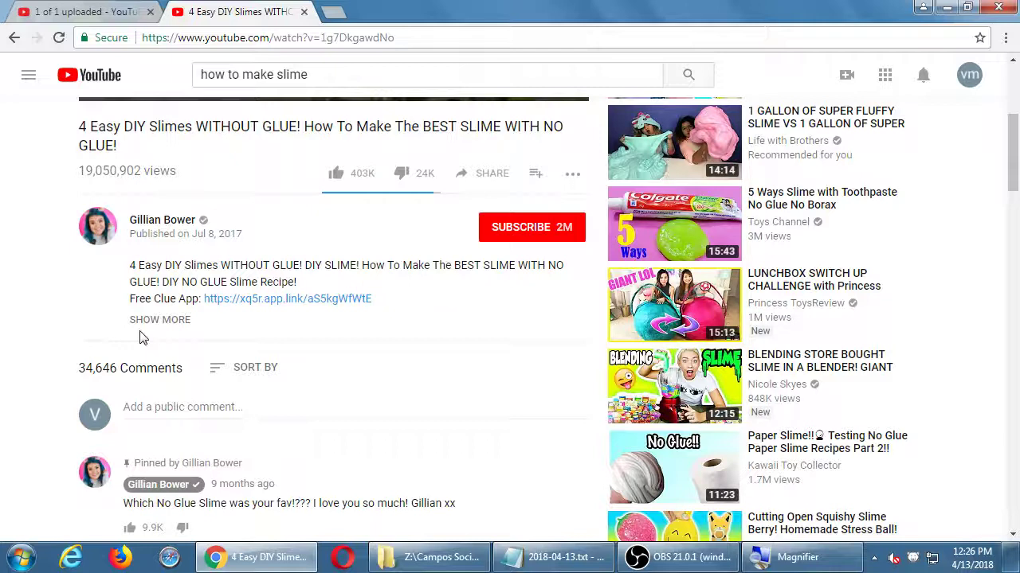
{"action": "left_click", "coordinate": [48, 10]}
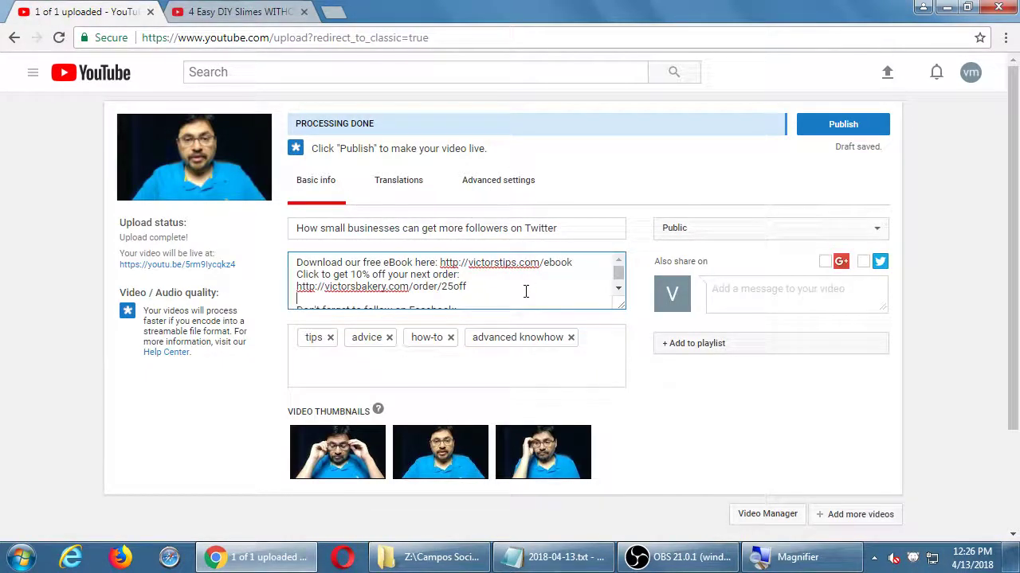
Step: Delete the blank line above 'Don't forget to follow on Facebook:' and bring Notepad forward
{"action": "key", "text": "Down"}
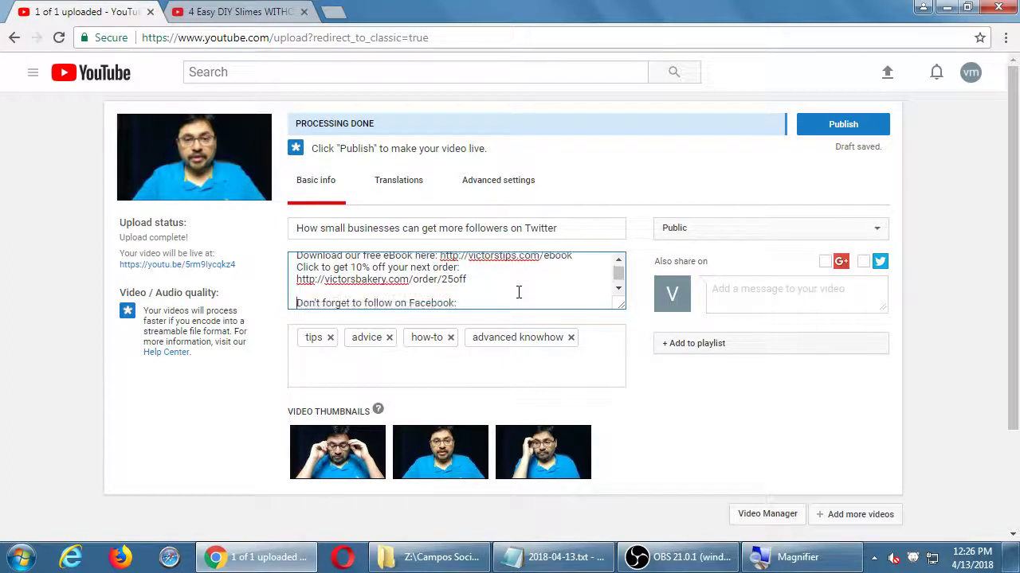
{"action": "key", "text": "BackSpace"}
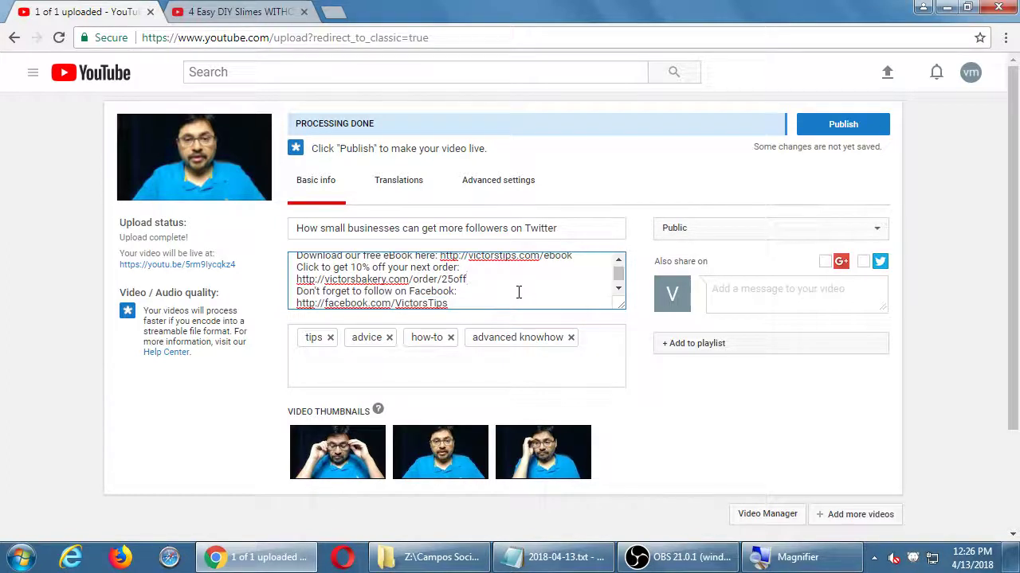
{"action": "key", "text": "Up"}
{"action": "key", "text": "Up"}
{"action": "key", "text": "Home"}
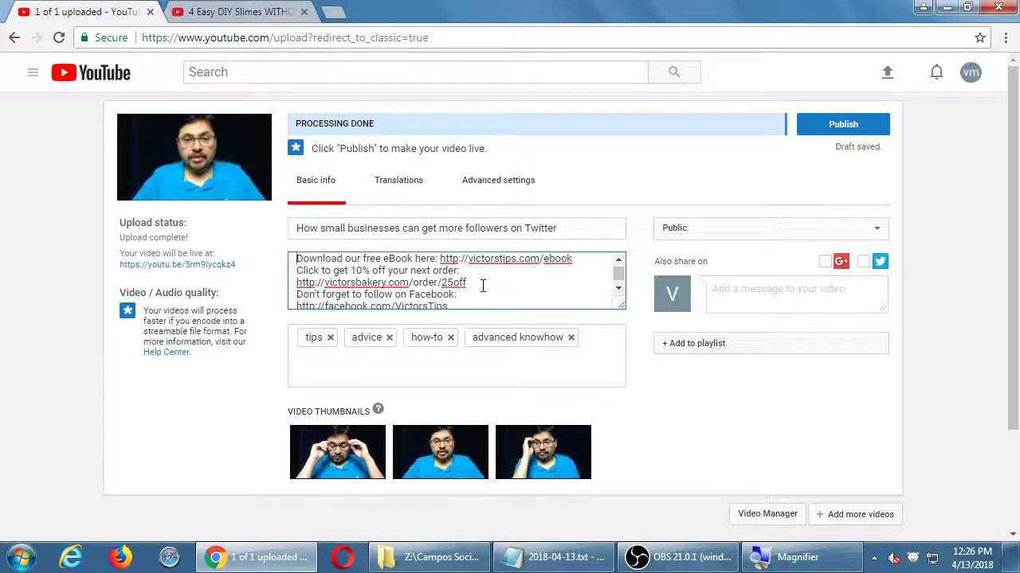
{"action": "left_click", "coordinate": [561, 558]}
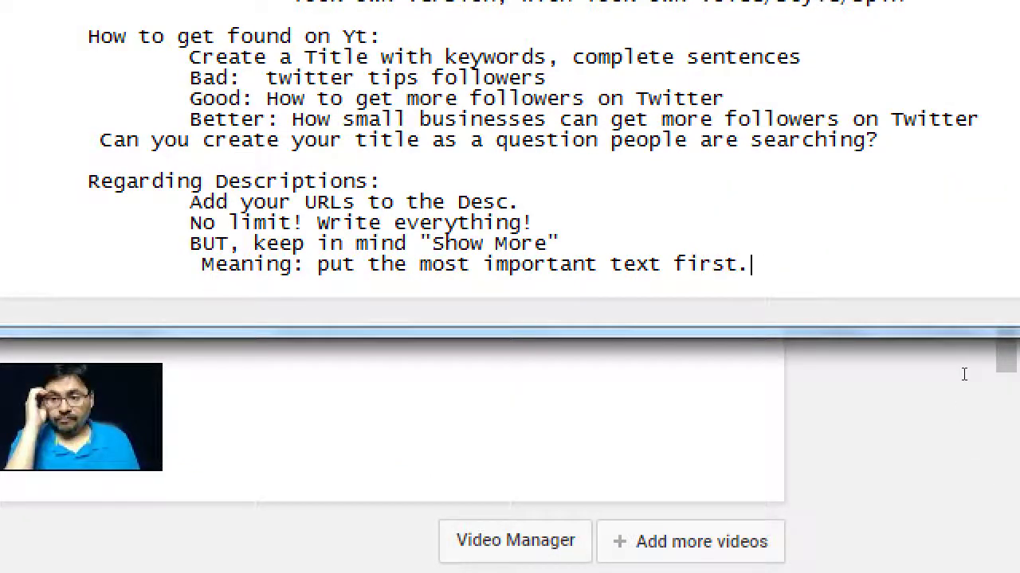
Step: Change the Meaning tip to end 'put the most important text first, within the 1st 3 lines'
{"action": "key", "text": "BackSpace"}
{"action": "type", "text": ", within i"}
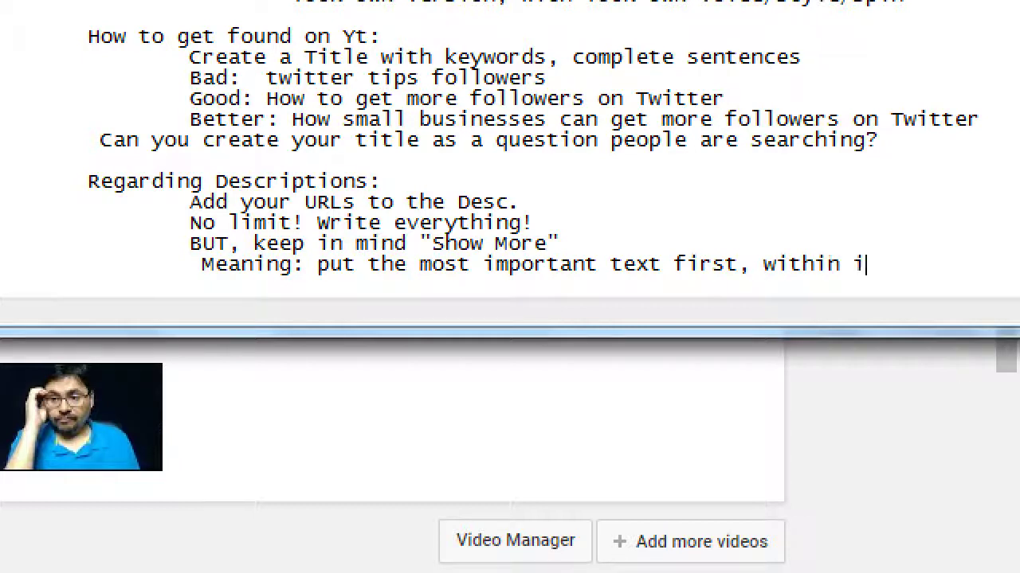
{"action": "key", "text": "BackSpace"}
{"action": "type", "text": "the 1st 3 lin"}
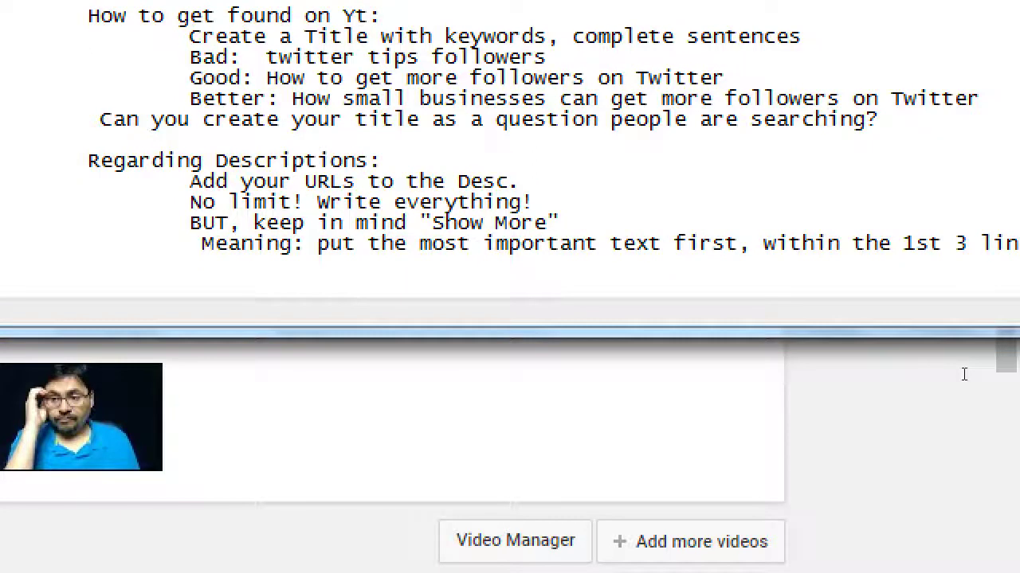
Step: Add an indented line 'Advanced Tip: You can generate Chapter Stops for your long videos'
{"action": "key", "text": "Tab"}
{"action": "type", "text": "Advanced Tip: You c"}
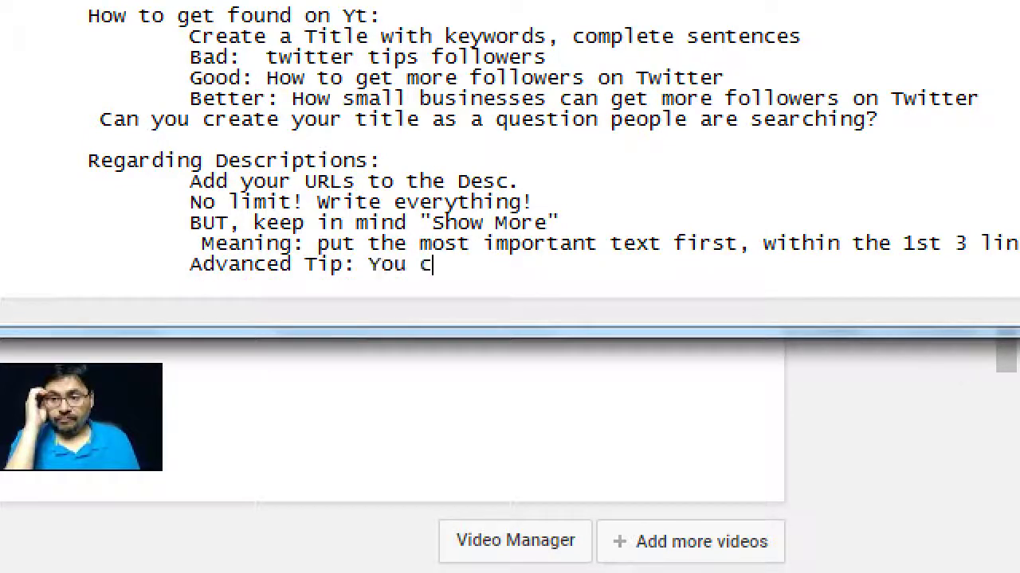
{"action": "type", "text": "an generat"}
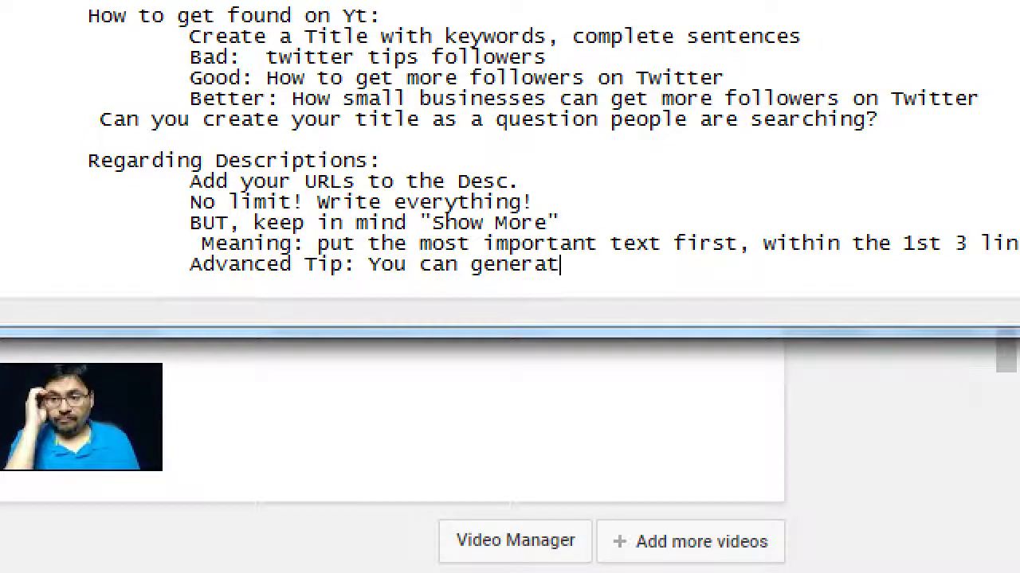
{"action": "type", "text": "e Chapter Stops in y"}
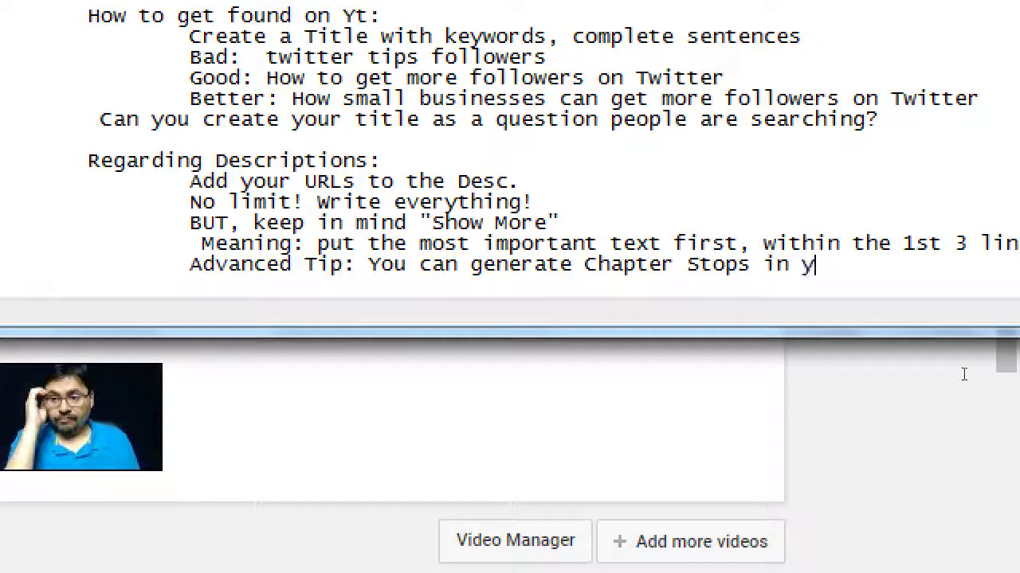
{"action": "key", "text": "BackSpace"}
{"action": "key", "text": "BackSpace"}
{"action": "key", "text": "BackSpace"}
{"action": "key", "text": "BackSpace"}
{"action": "type", "text": "for your long"}
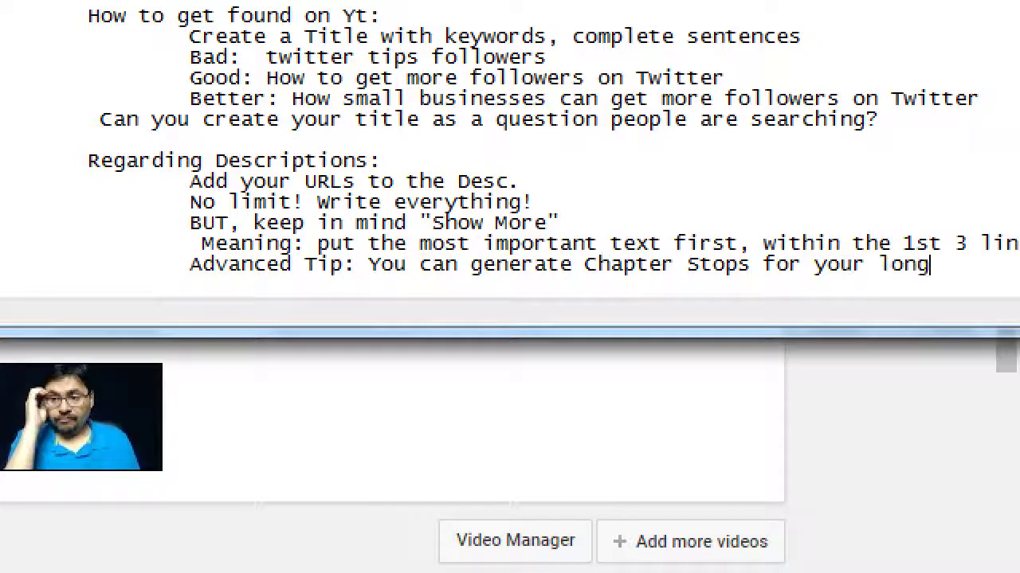
{"action": "type", "text": " videos"}
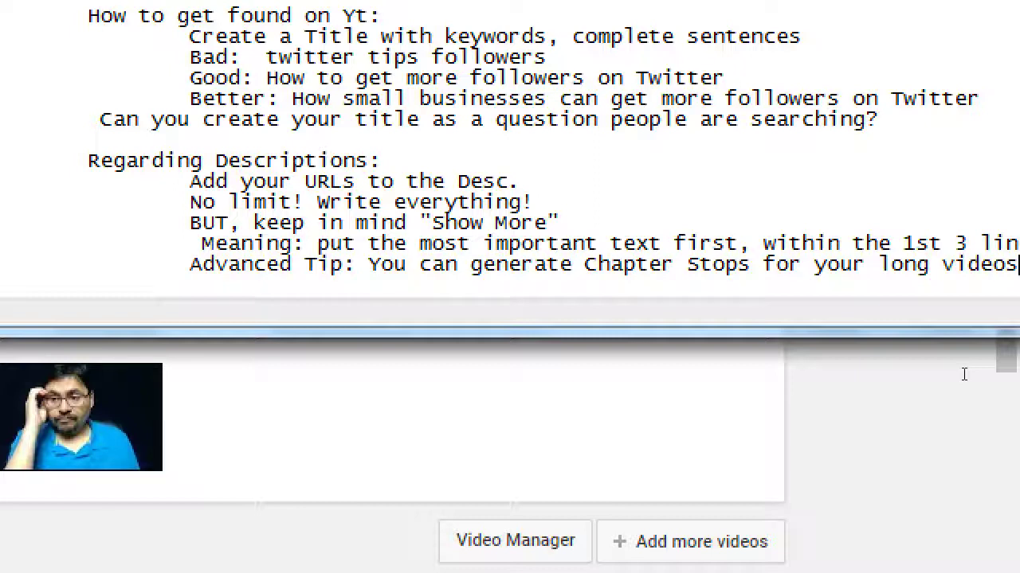
Step: Add an indented line below it reading 'Simply: Write a Time Code'
{"action": "key", "text": "Return"}
{"action": "key", "text": "Tab"}
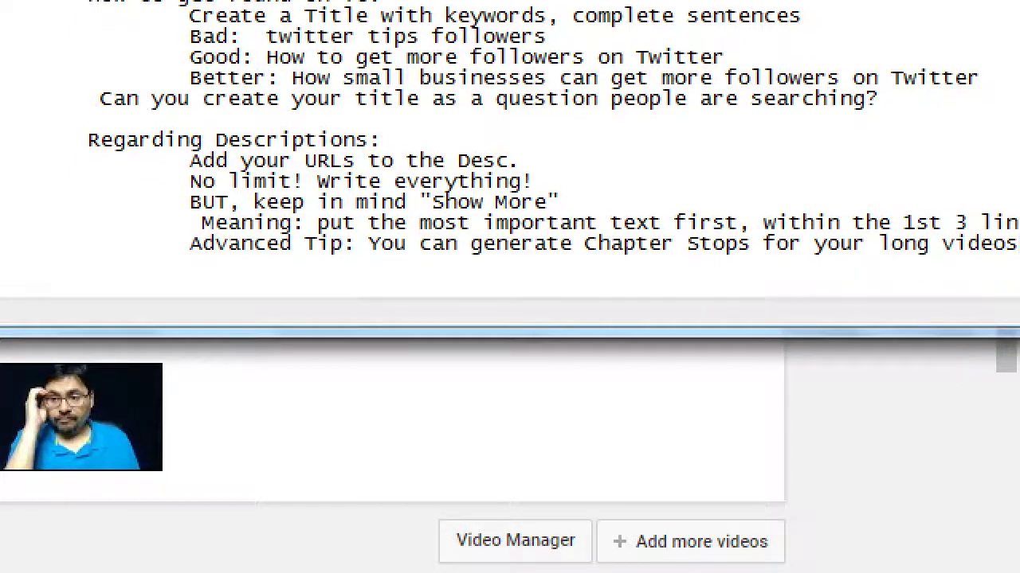
{"action": "type", "text": "Simply: Write a Time Code"}
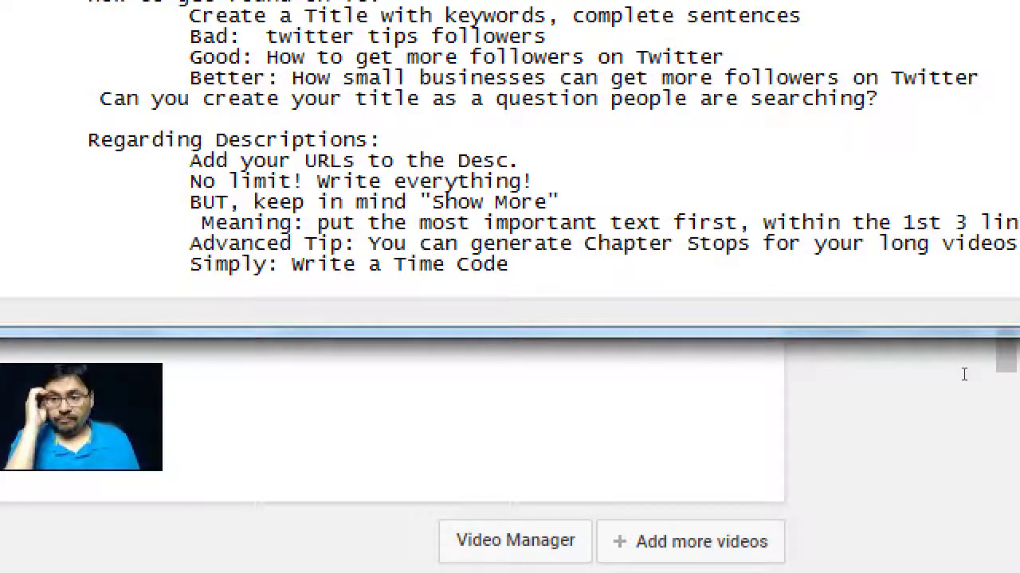
Step: Append '(it will be an active link to that mome' and list the first timestamp 01:12
{"action": "type", "text": "(it will be "}
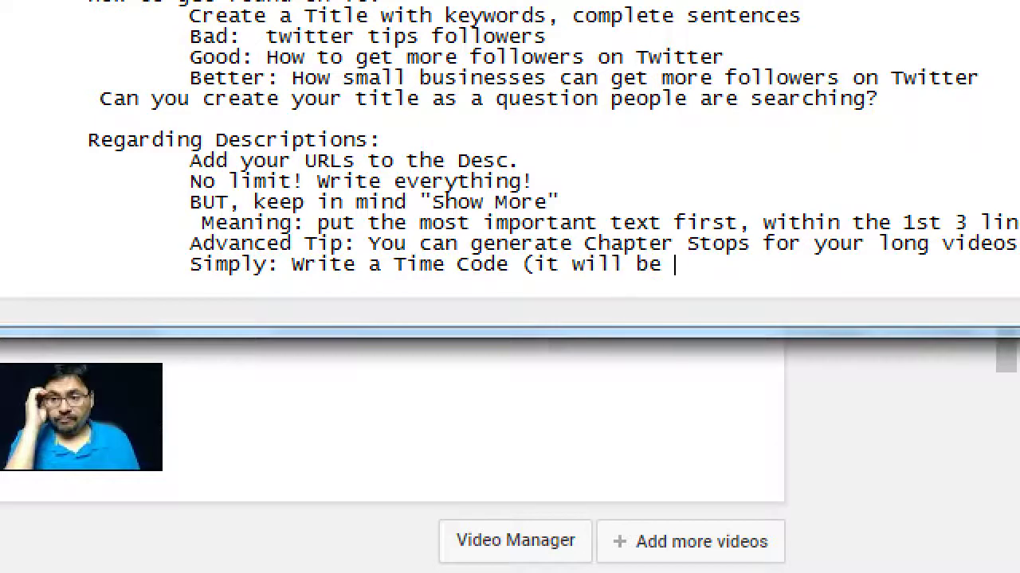
{"action": "type", "text": "an active link to "}
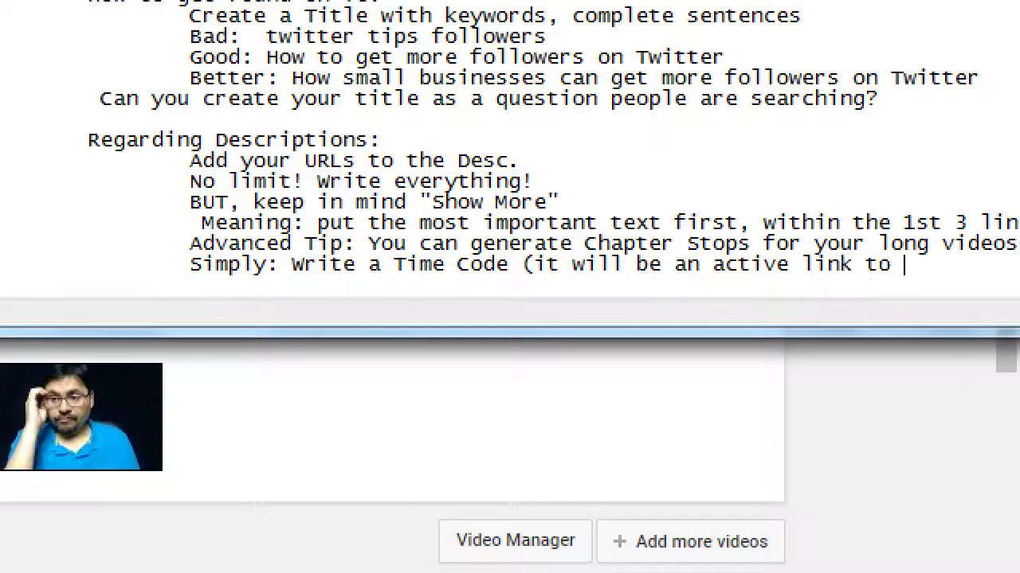
{"action": "type", "text": "that mome"}
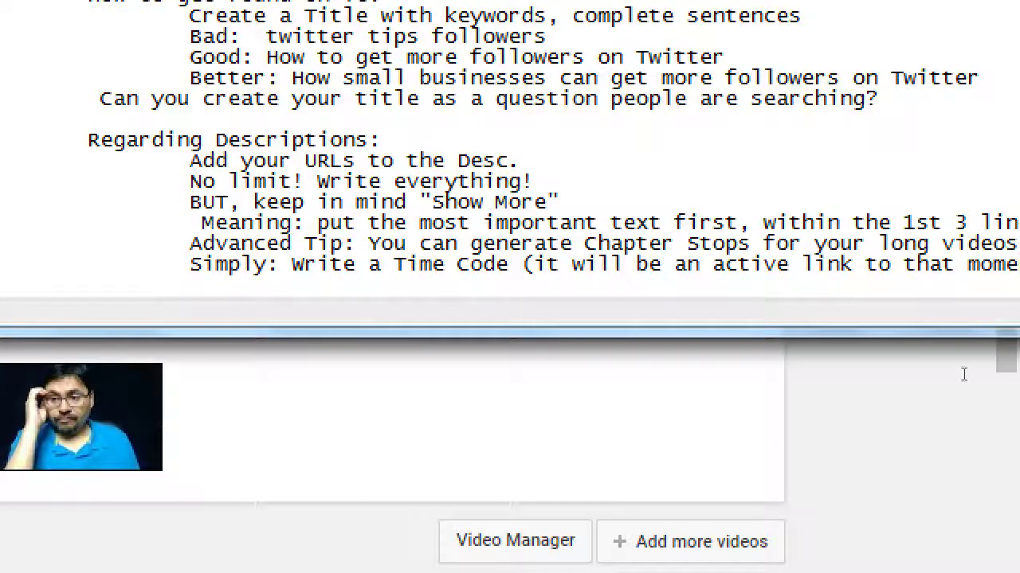
{"action": "key", "text": "Return"}
{"action": "key", "text": "Tab"}
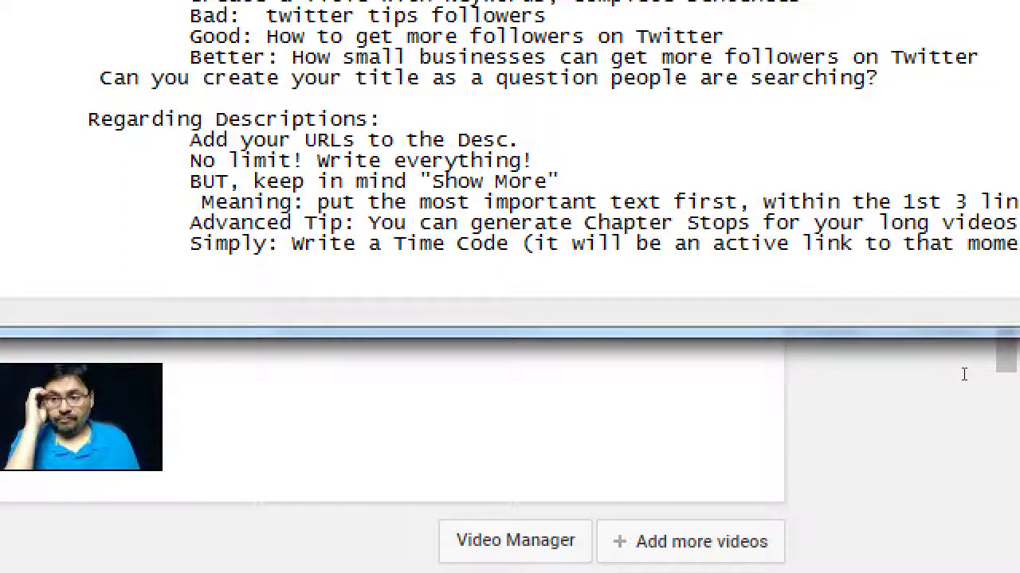
{"action": "type", "text": "01:12"}
Step: List the further example timestamps 07:52, 00:36 and 17:17 on indented lines
{"action": "key", "text": "Return"}
{"action": "key", "text": "Tab"}
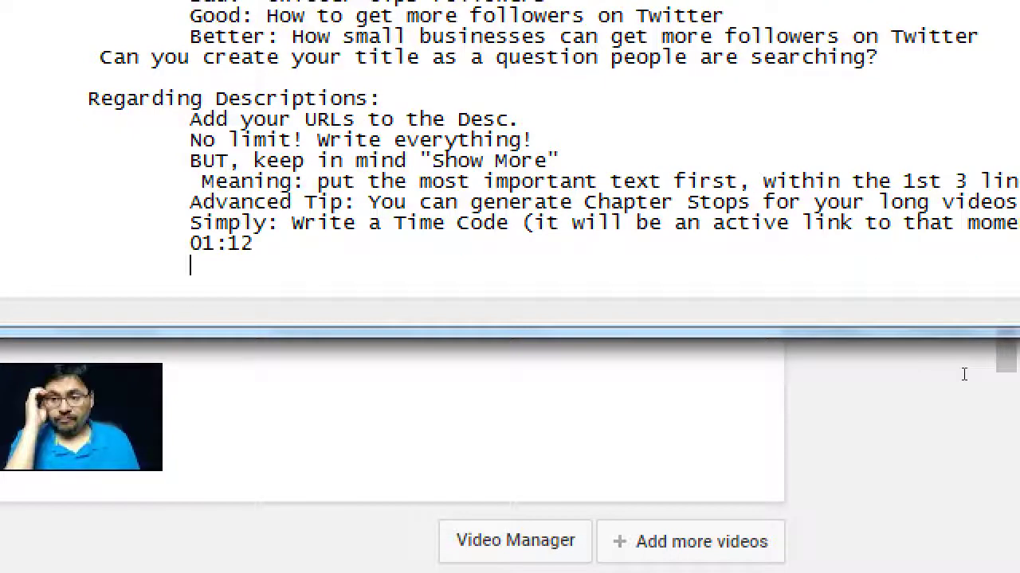
{"action": "type", "text": "07:52"}
{"action": "key", "text": "Return"}
{"action": "key", "text": "Tab"}
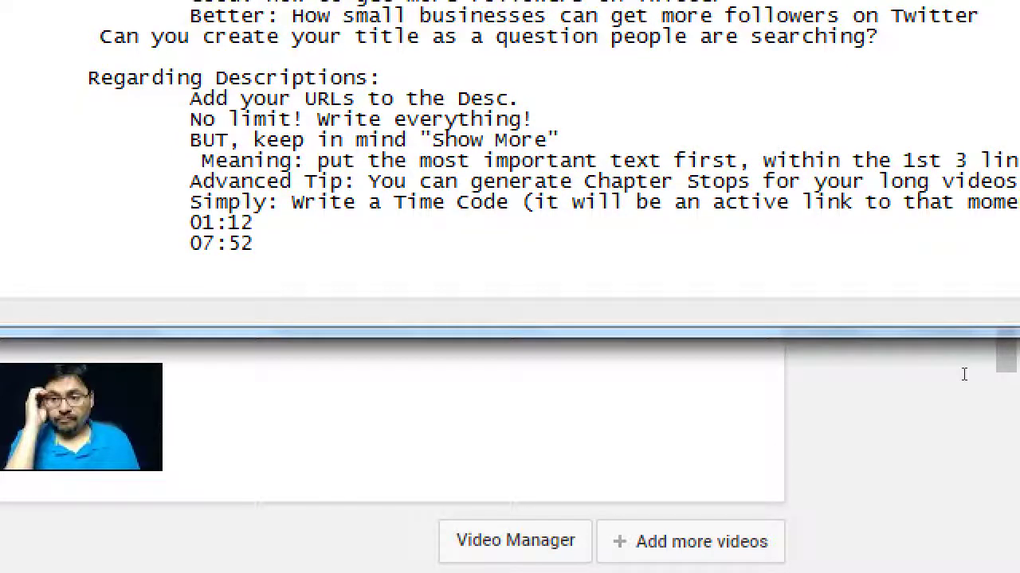
{"action": "type", "text": "00:36"}
{"action": "key", "text": "Return"}
{"action": "key", "text": "Tab"}
{"action": "type", "text": "17:17"}
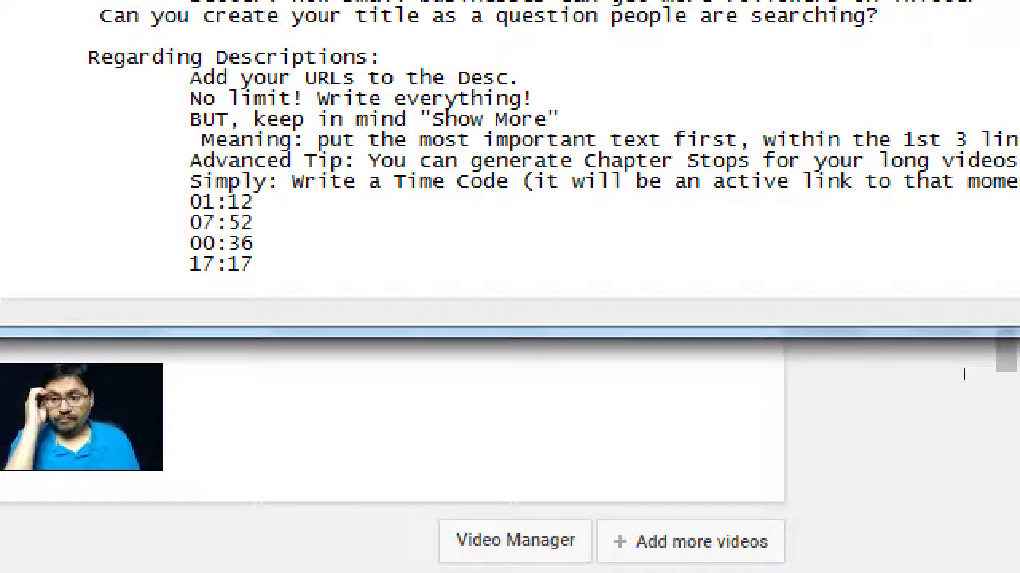
{"action": "key", "text": "super+minus"}
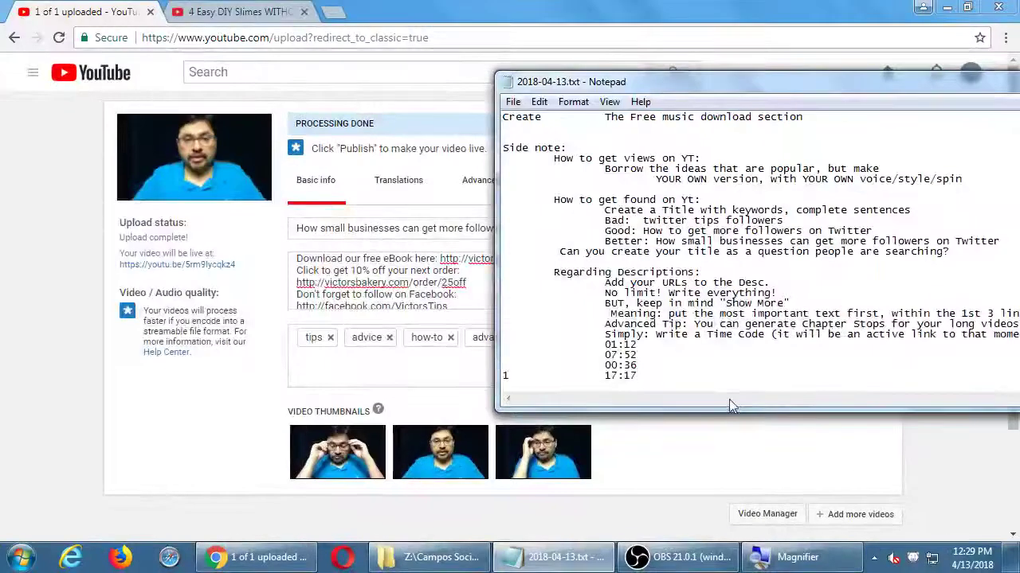
Step: Add a ==Chapters== section with lines '00:22 - Tip 1' and '01:02 - SEcond advice' to the description
{"action": "left_click", "coordinate": [470, 269]}
{"action": "scroll", "coordinate": [475, 289], "scroll_direction": "down", "scroll_amount": 3}
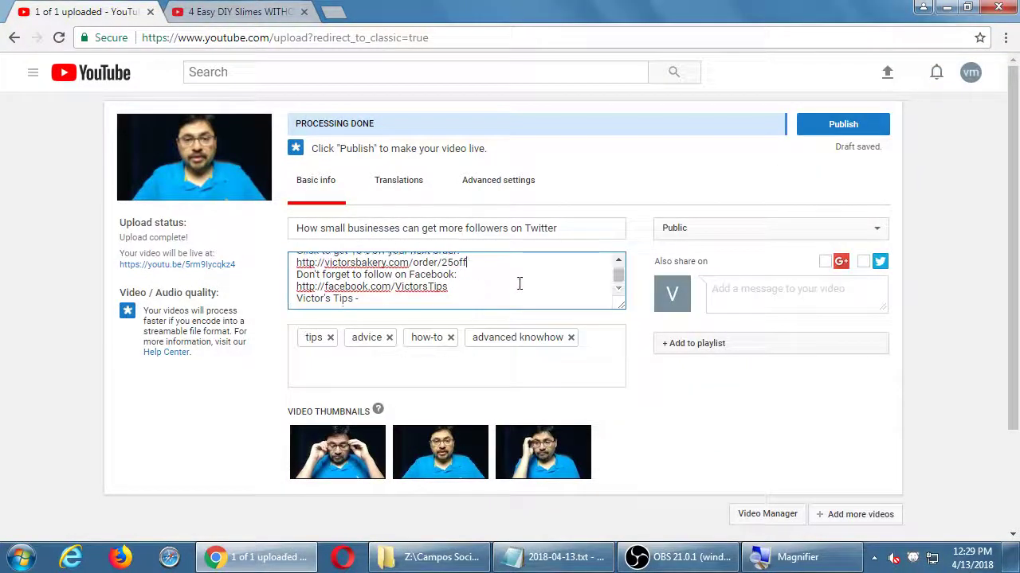
{"action": "key", "text": "super+plus"}
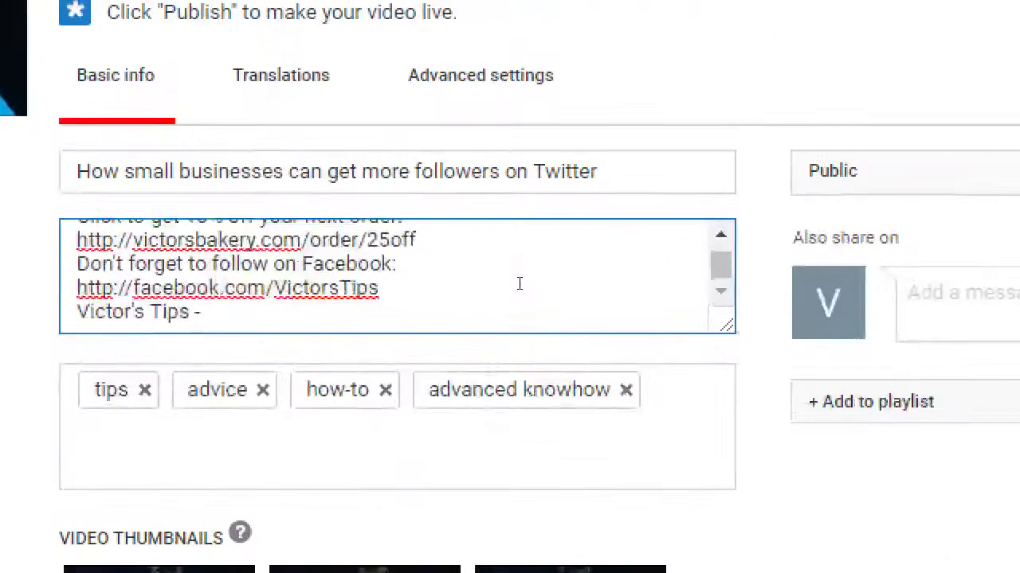
{"action": "key", "text": "Return"}
{"action": "key", "text": "Return"}
{"action": "type", "text": "==Chapters=="}
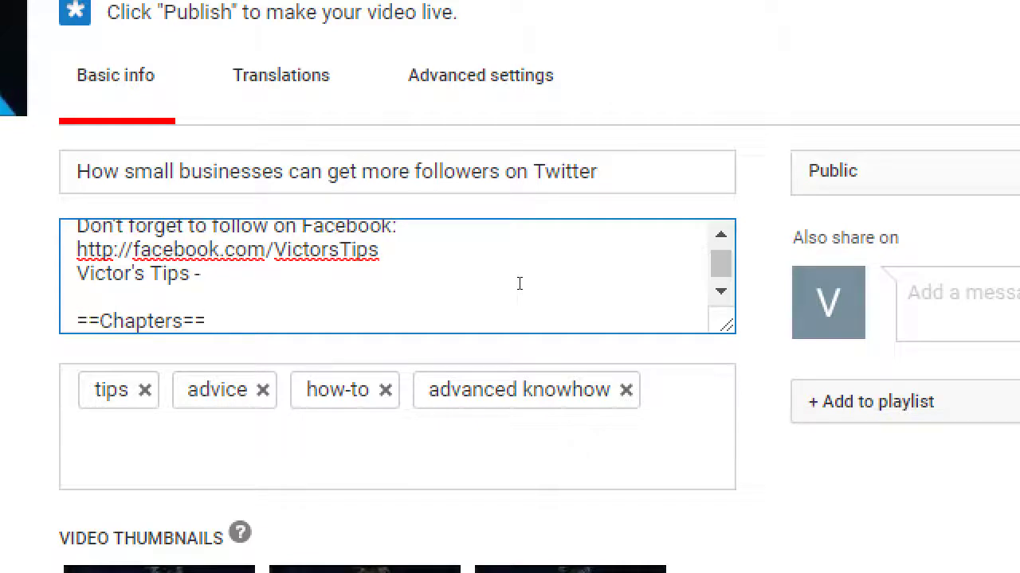
{"action": "key", "text": "Return"}
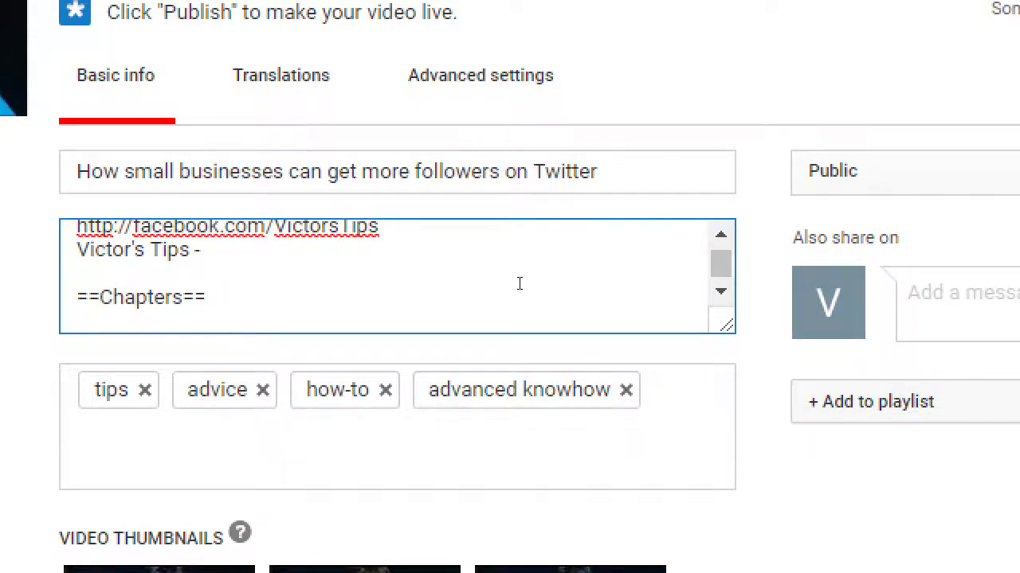
{"action": "type", "text": "00:2"}
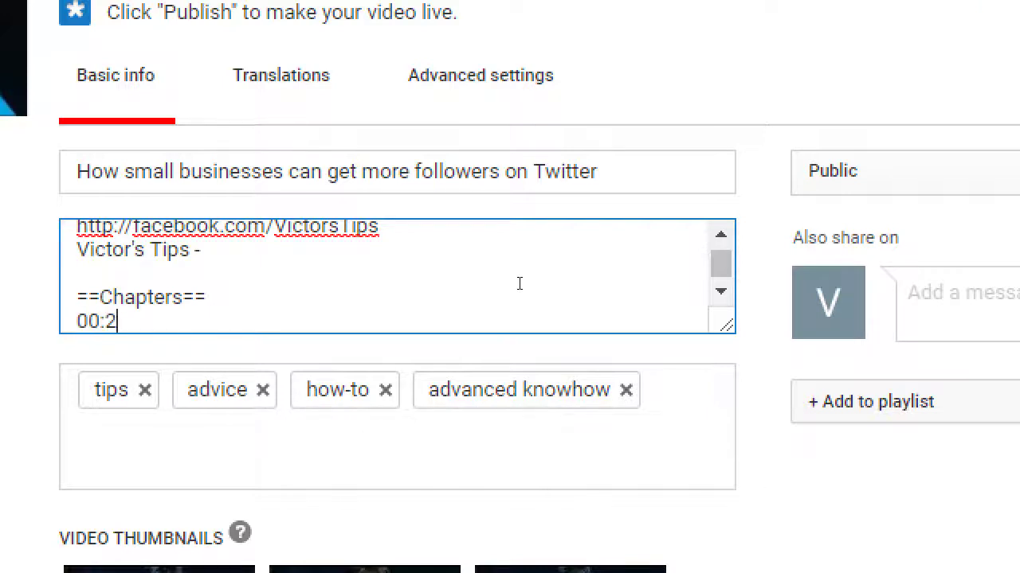
{"action": "type", "text": "2 - Tip 1"}
{"action": "key", "text": "Return"}
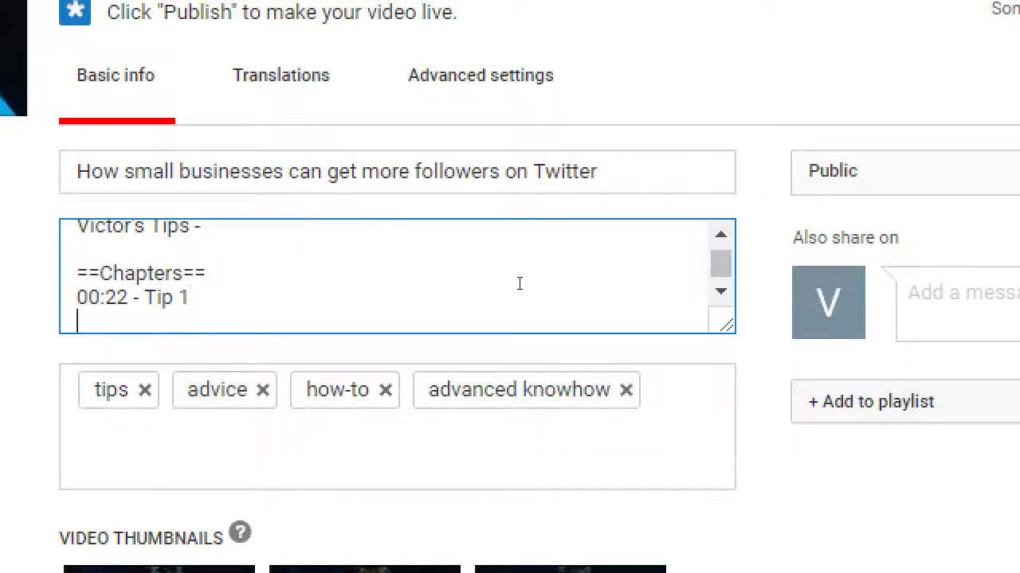
{"action": "type", "text": "01:02 - "}
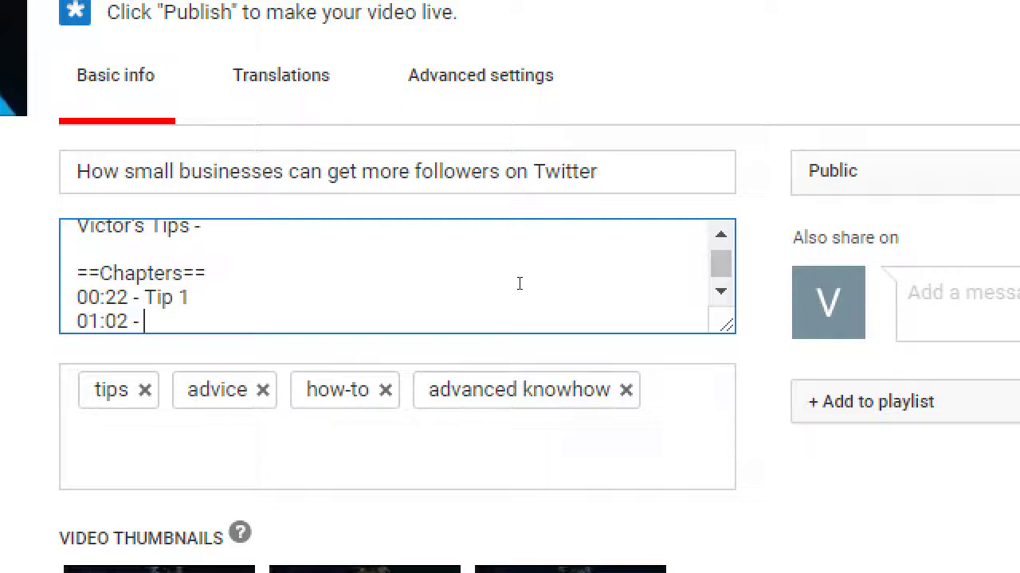
{"action": "type", "text": "SEcond "}
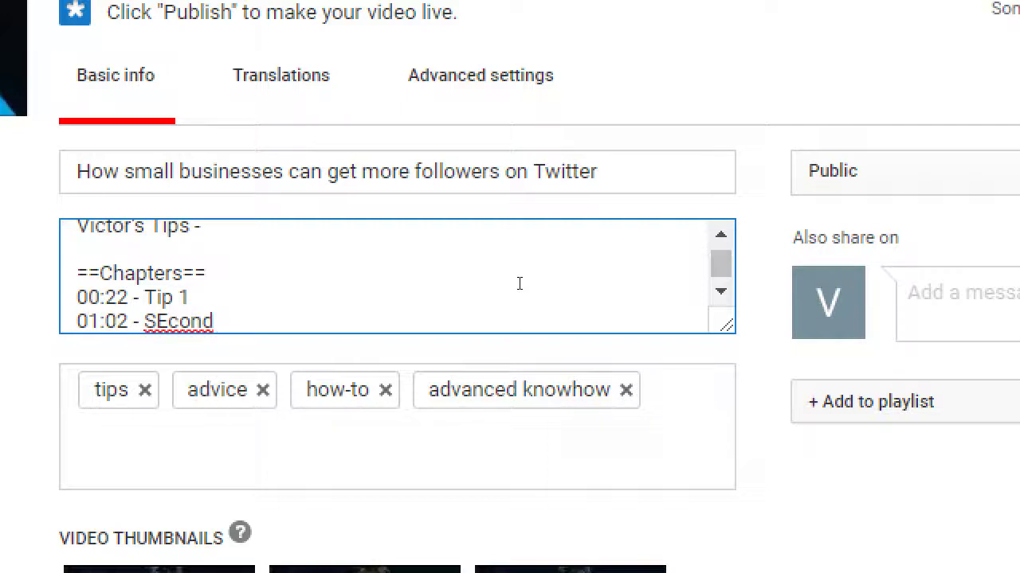
{"action": "type", "text": "advice"}
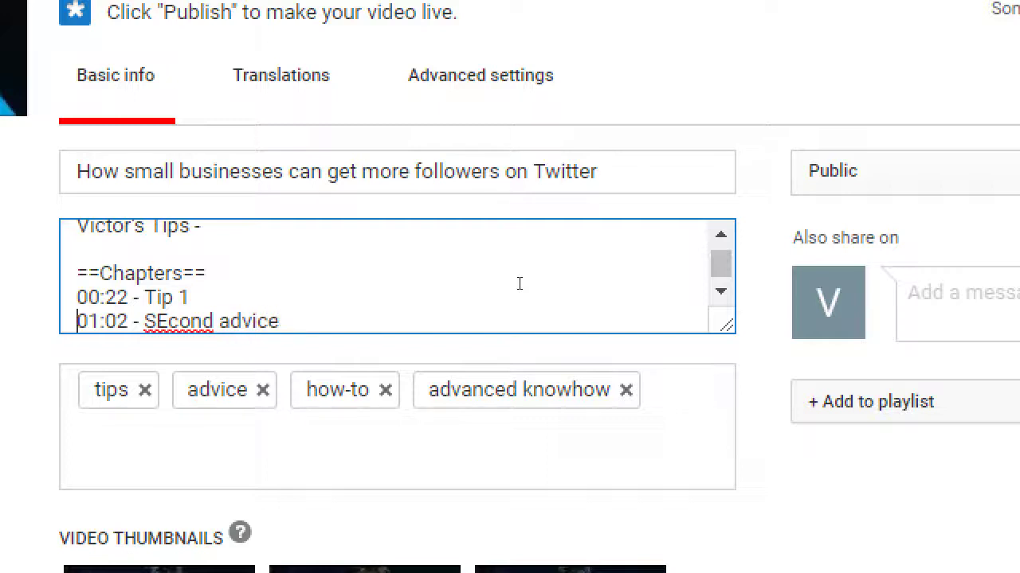
{"action": "key", "text": "shift+Right"}
{"action": "key", "text": "shift+Right"}
{"action": "key", "text": "shift+Right"}
{"action": "key", "text": "shift+Right"}
{"action": "key", "text": "shift+Right"}
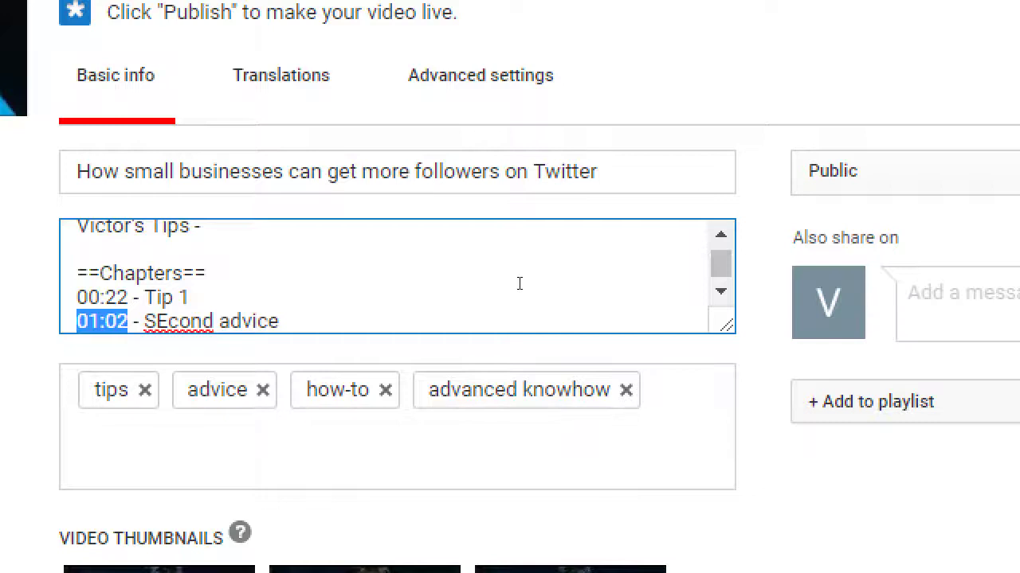
{"action": "key", "text": "Right"}
{"action": "key", "text": "Right"}
{"action": "key", "text": "Right"}
{"action": "key", "text": "Right"}
{"action": "key", "text": "Right"}
Step: Correct 'SEcond' to 'Second' and add a '05:00 - Something secret!' chapter line
{"action": "key", "text": "shift+Right"}
{"action": "type", "text": "e"}
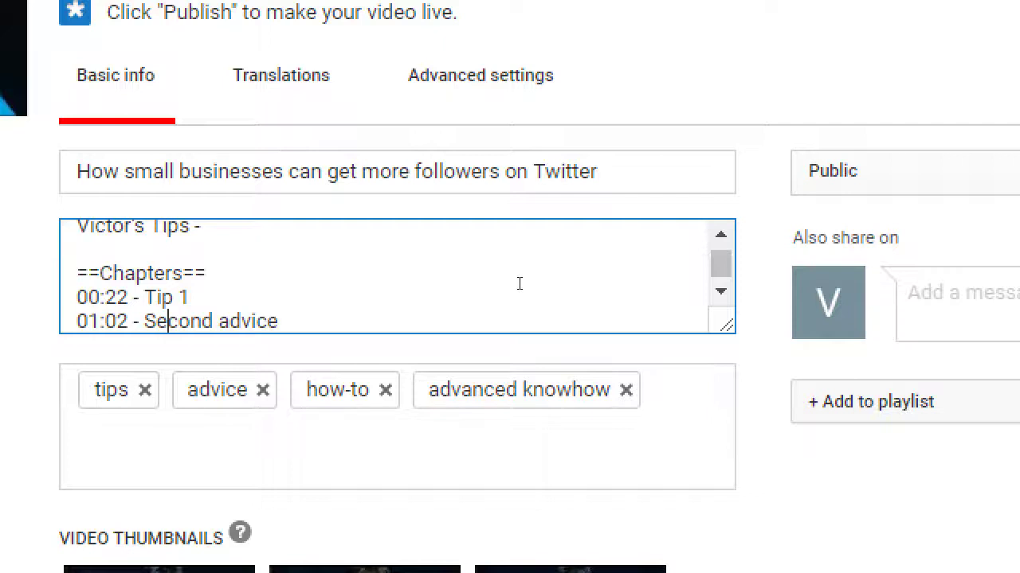
{"action": "key", "text": "Return"}
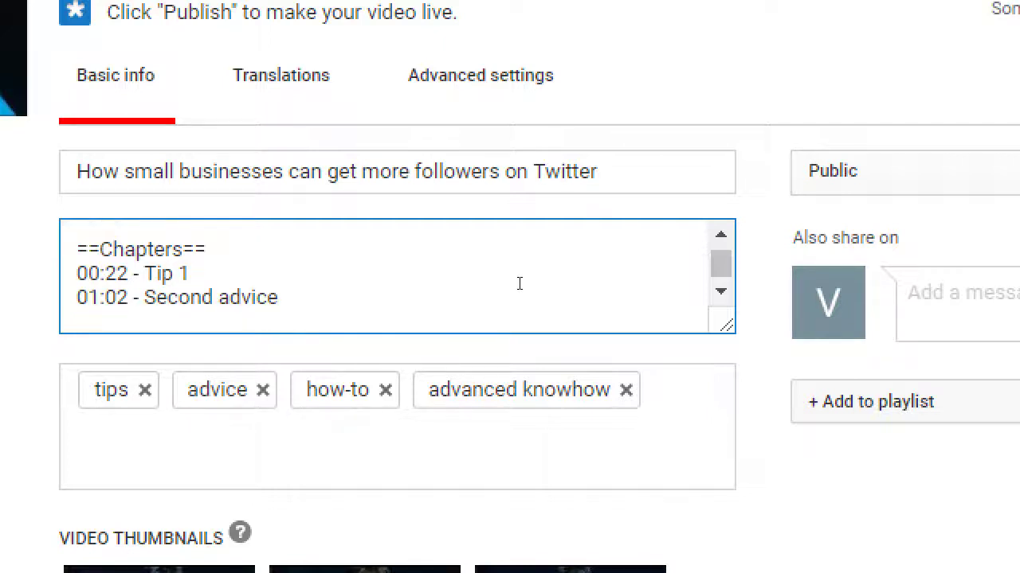
{"action": "type", "text": "05:00 -"}
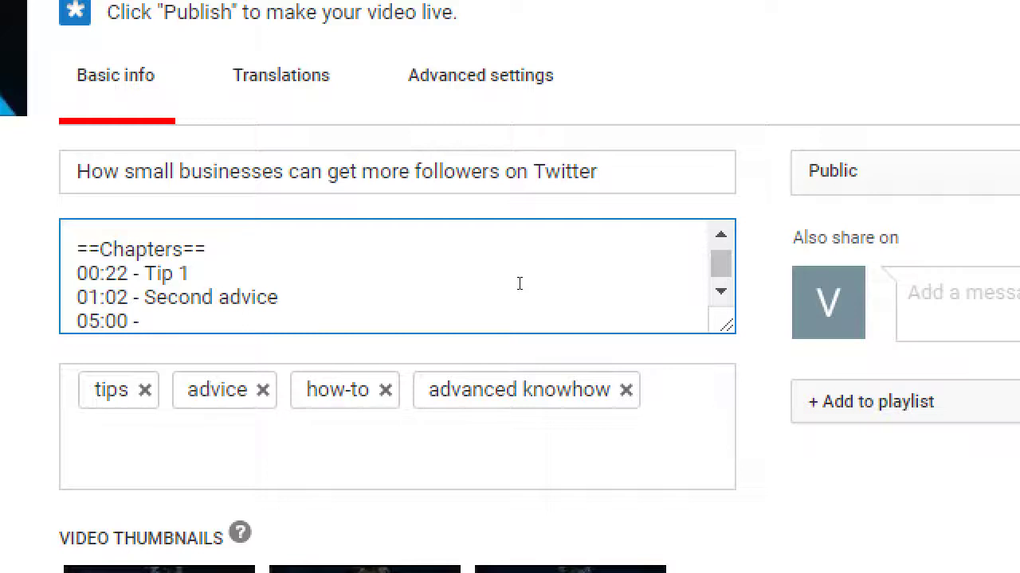
{"action": "type", "text": "Something secret"}
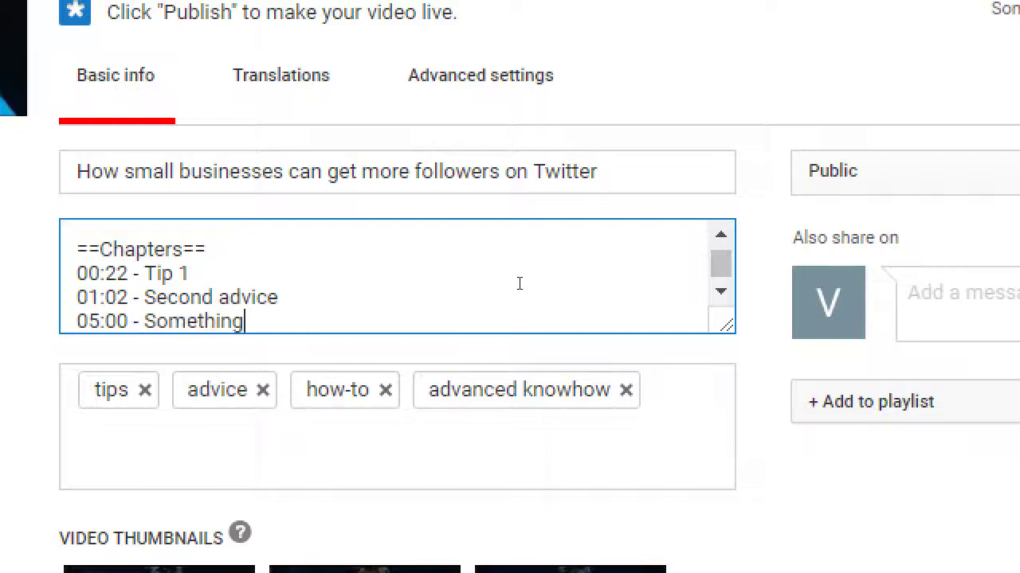
{"action": "type", "text": "!"}
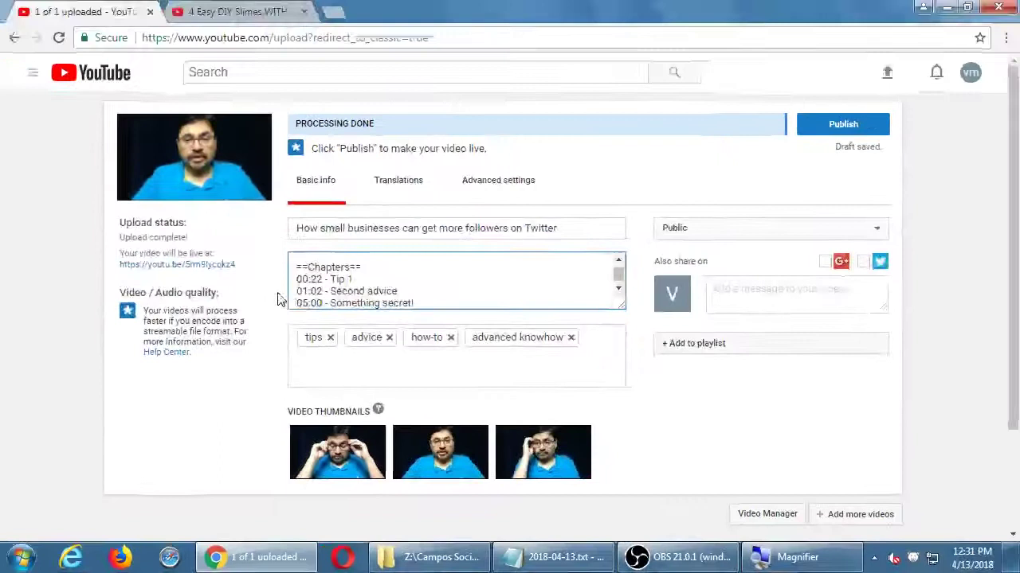
Step: In the slime video tab, search for 'investing tips for beginners' and browse the results
{"action": "left_click", "coordinate": [199, 13]}
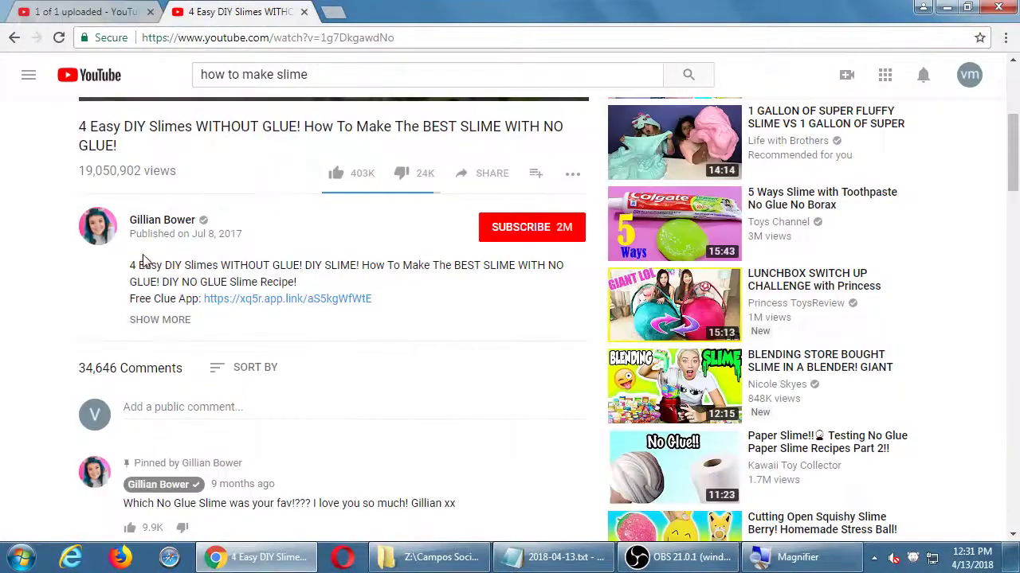
{"action": "scroll", "coordinate": [39, 260], "scroll_direction": "up", "scroll_amount": 4}
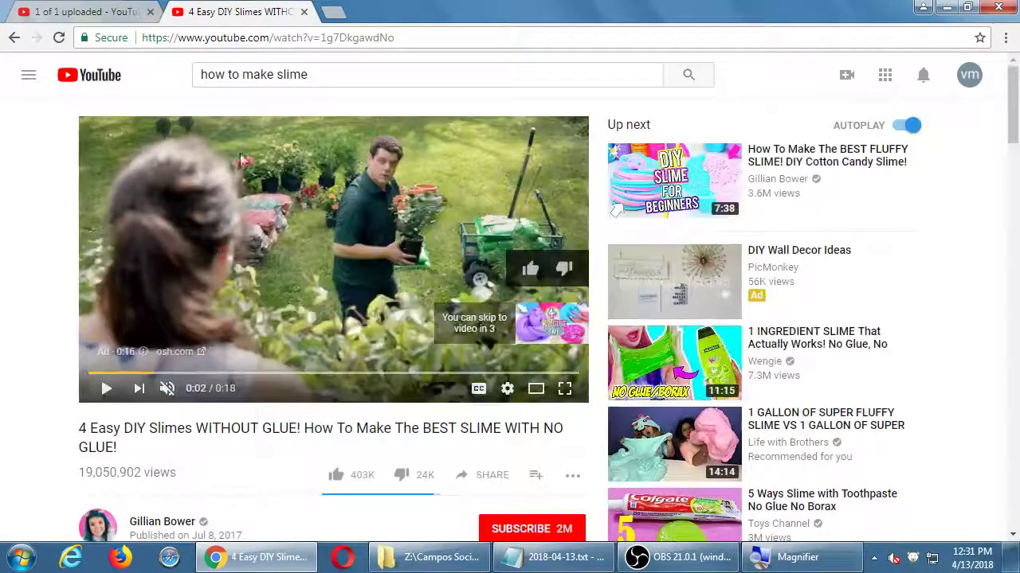
{"action": "triple_click", "coordinate": [330, 73]}
{"action": "type", "text": "invest"}
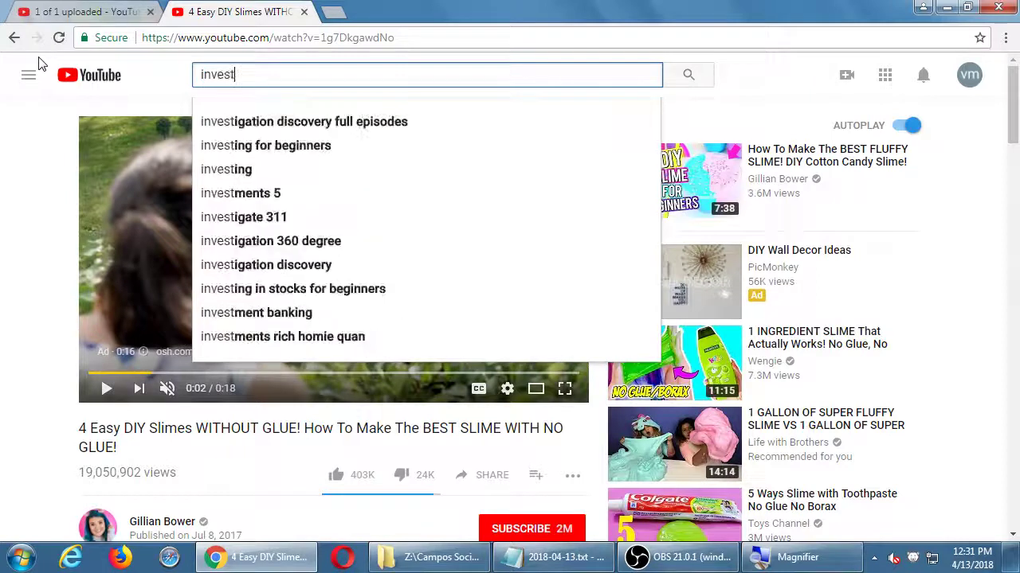
{"action": "type", "text": "ing tips fo"}
{"action": "key", "text": "Down"}
{"action": "key", "text": "Return"}
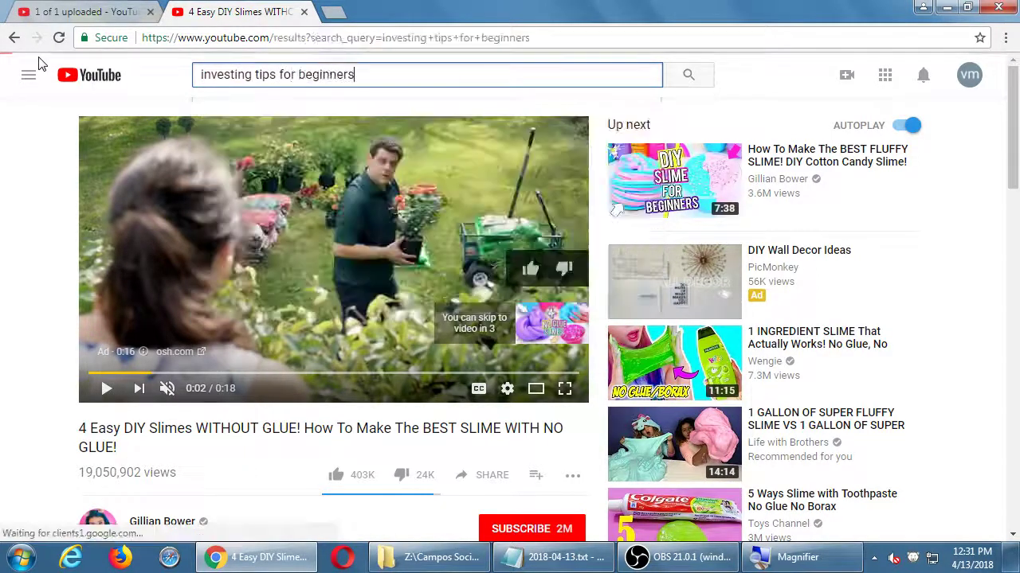
{"action": "scroll", "coordinate": [279, 311], "scroll_direction": "down", "scroll_amount": 3}
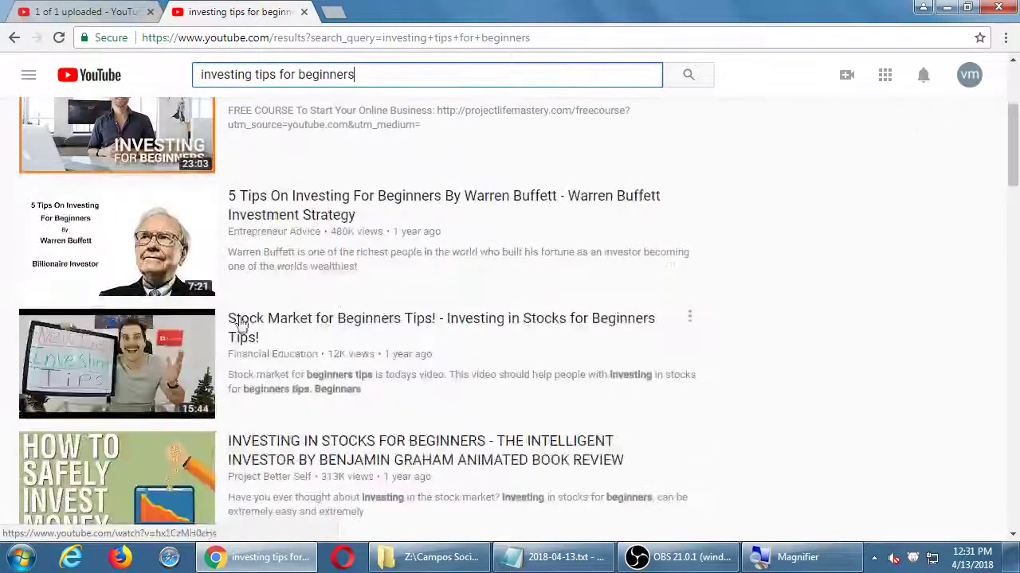
{"action": "scroll", "coordinate": [426, 348], "scroll_direction": "down", "scroll_amount": 10}
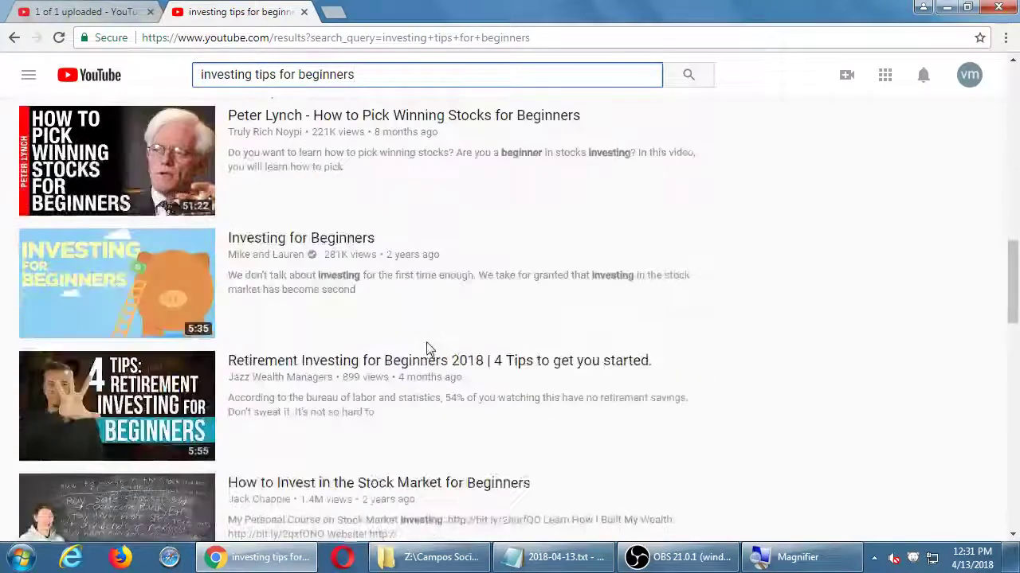
{"action": "scroll", "coordinate": [426, 348], "scroll_direction": "down", "scroll_amount": 11}
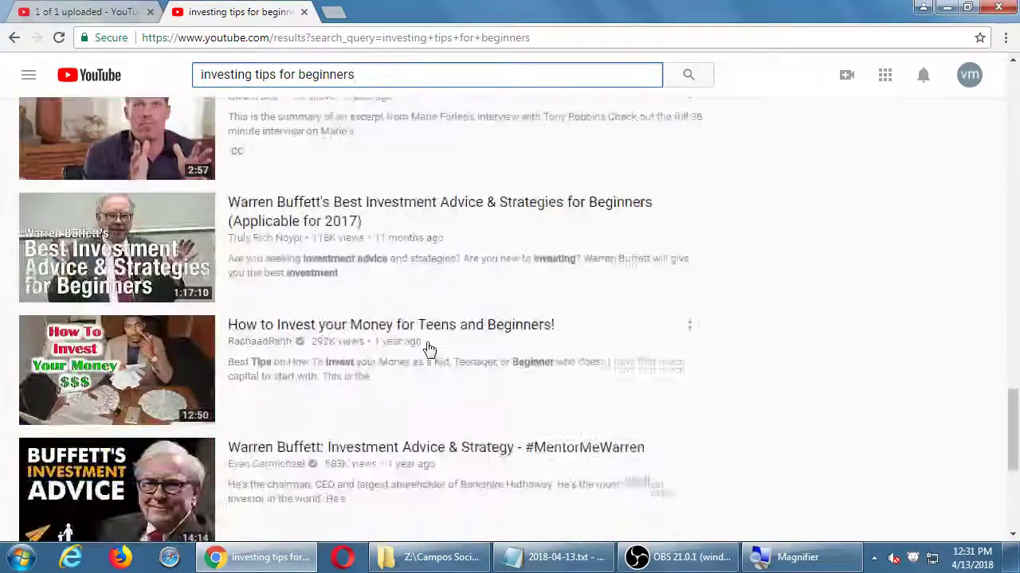
{"action": "scroll", "coordinate": [428, 348], "scroll_direction": "down", "scroll_amount": 4}
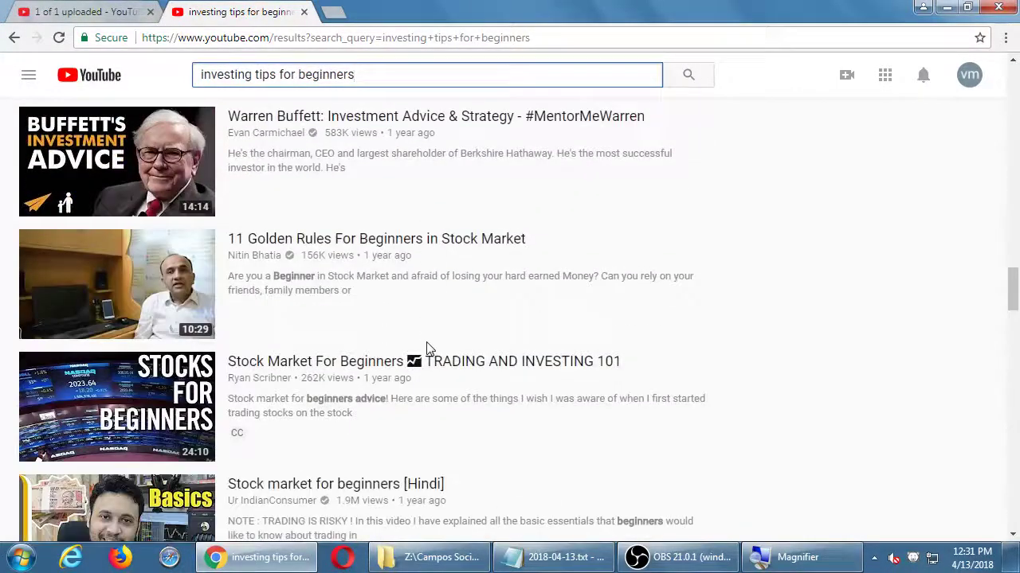
{"action": "scroll", "coordinate": [398, 308], "scroll_direction": "down", "scroll_amount": 6}
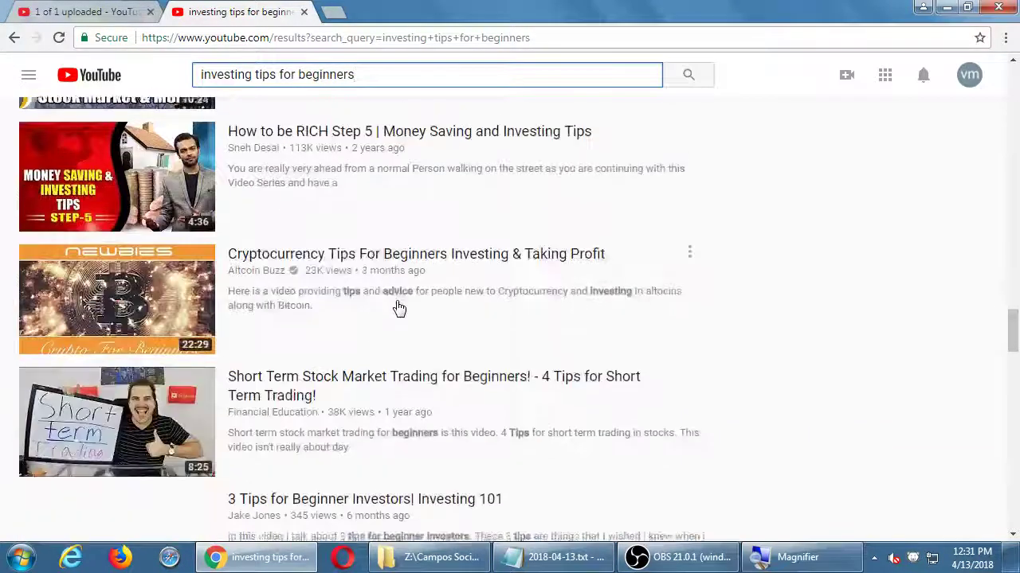
{"action": "scroll", "coordinate": [399, 308], "scroll_direction": "down", "scroll_amount": 5}
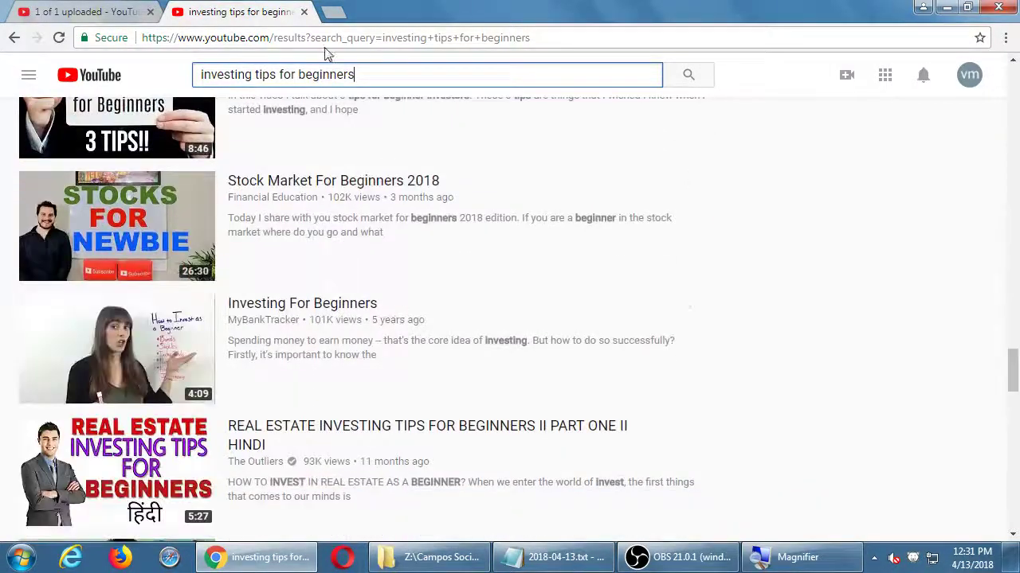
Step: Load the youtube.com/vmcfnn channel page through the address bar
{"action": "left_click", "coordinate": [327, 39]}
{"action": "key", "text": "End"}
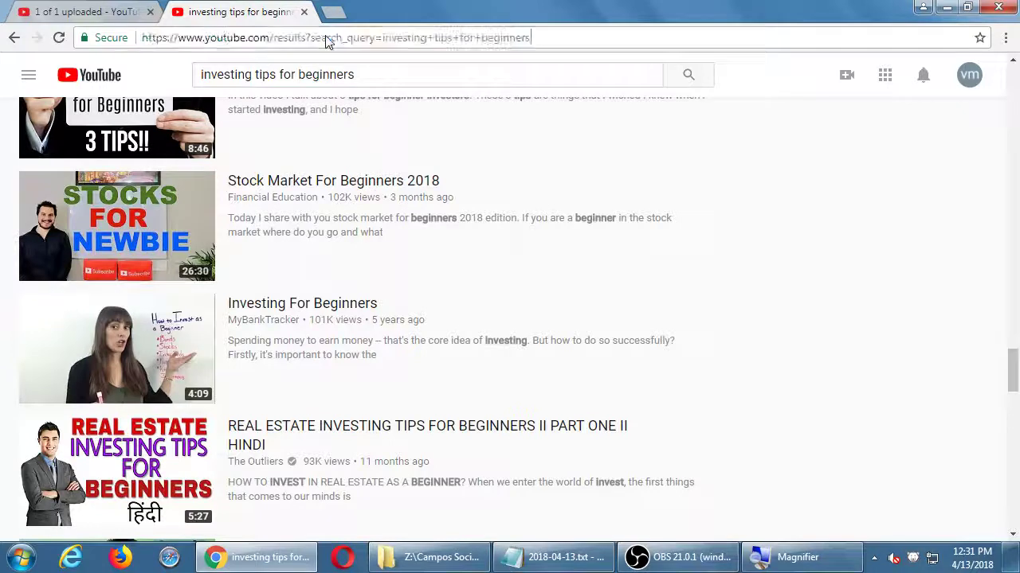
{"action": "key", "text": "ctrl+shift+Left"}
{"action": "key", "text": "ctrl+shift+Left"}
{"action": "key", "text": "ctrl+shift+Left"}
{"action": "key", "text": "ctrl+shift+Left"}
{"action": "key", "text": "ctrl+shift+Left"}
{"action": "key", "text": "ctrl+shift+Left"}
{"action": "key", "text": "ctrl+shift+Left"}
{"action": "type", "text": "v"}
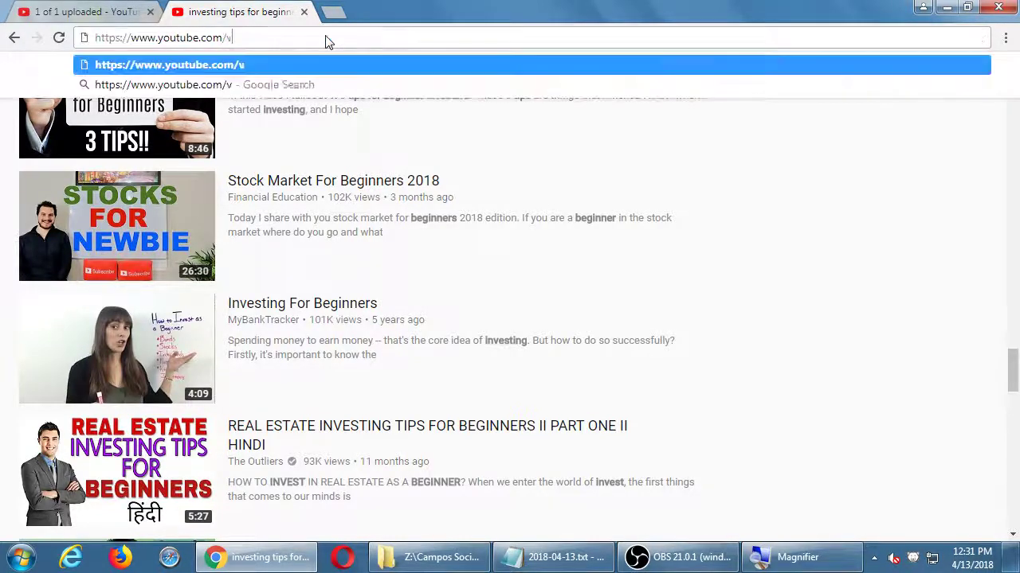
{"action": "type", "text": "mcfnn"}
{"action": "key", "text": "Return"}
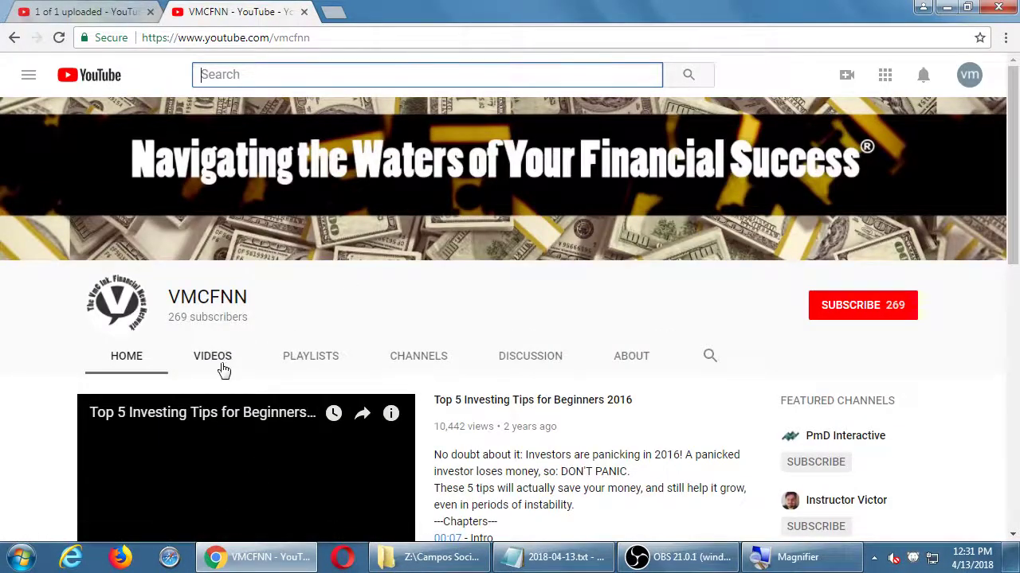
Step: From the channel's Videos list, open 'What To Do With a Refund Check'
{"action": "left_click", "coordinate": [220, 365]}
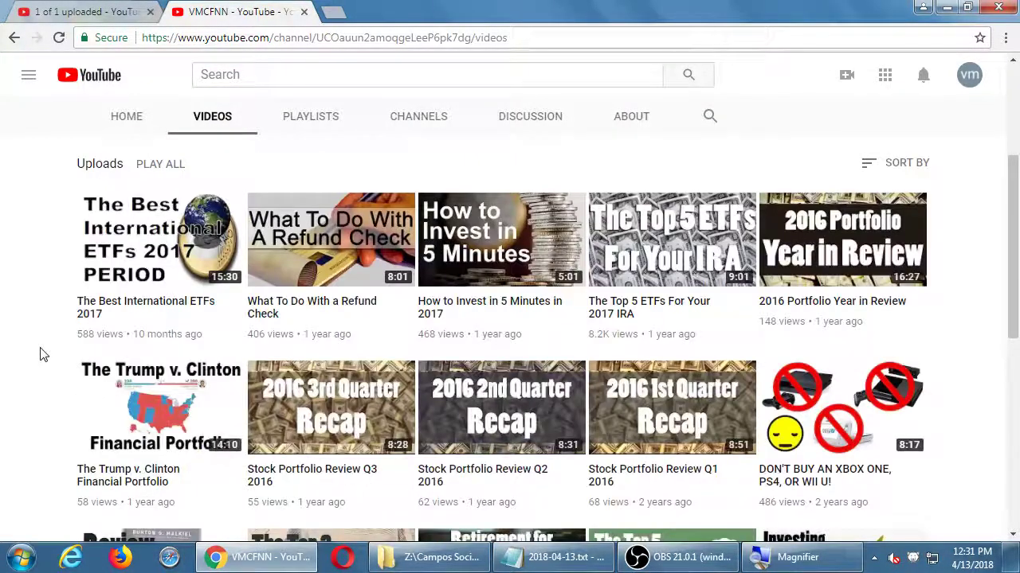
{"action": "left_click", "coordinate": [80, 9]}
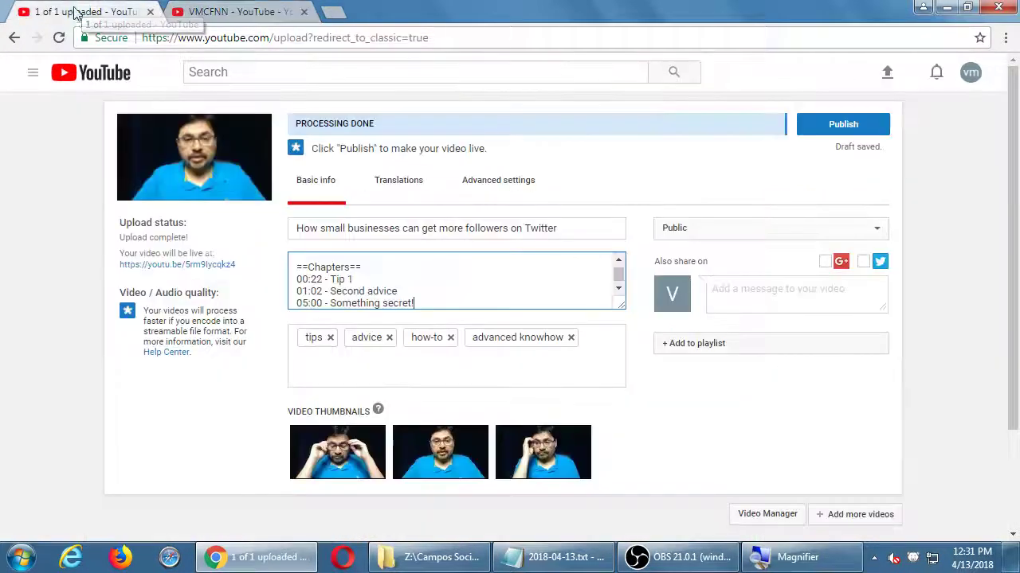
{"action": "double_click", "coordinate": [313, 290]}
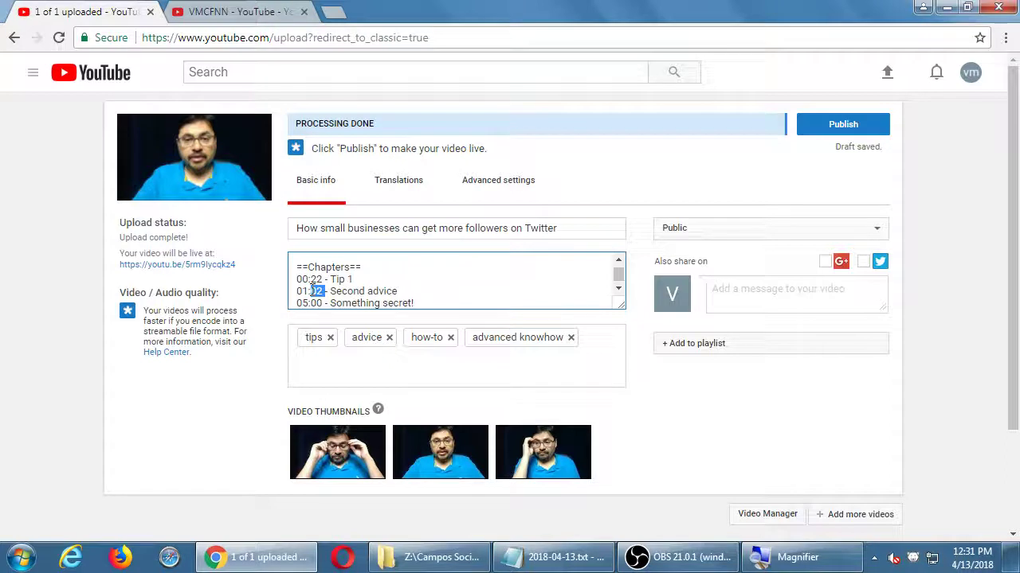
{"action": "left_click", "coordinate": [265, 16]}
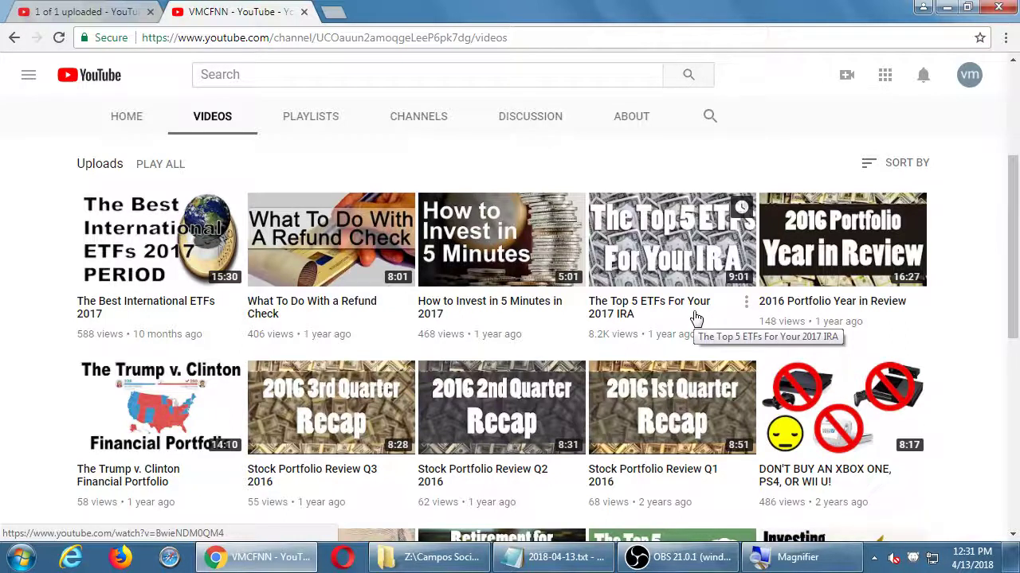
{"action": "left_click", "coordinate": [329, 229]}
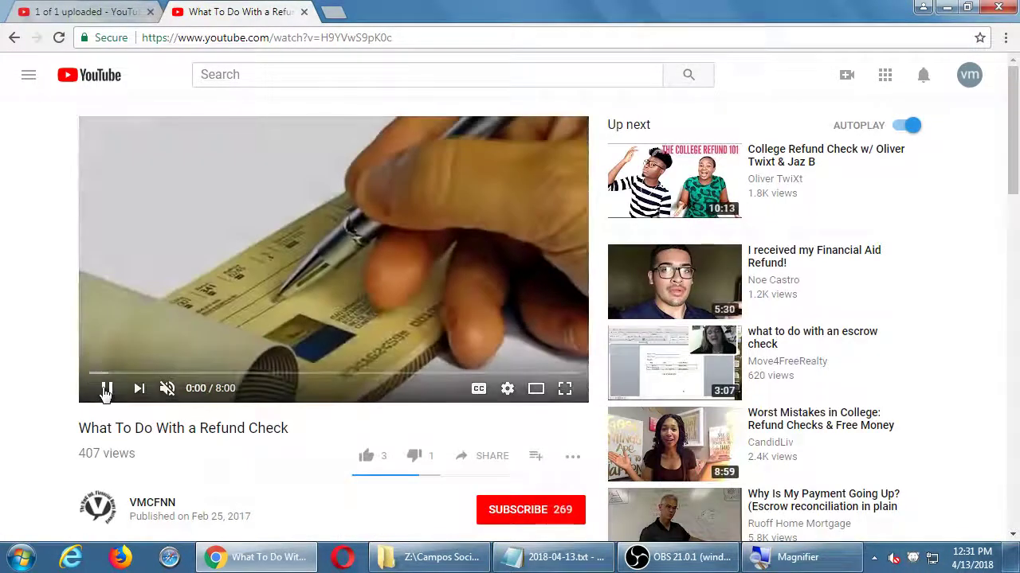
Step: Pause the Refund Check video and expand its description to show the chapter timestamps
{"action": "left_click", "coordinate": [104, 391]}
{"action": "scroll", "coordinate": [56, 382], "scroll_direction": "down", "scroll_amount": 3}
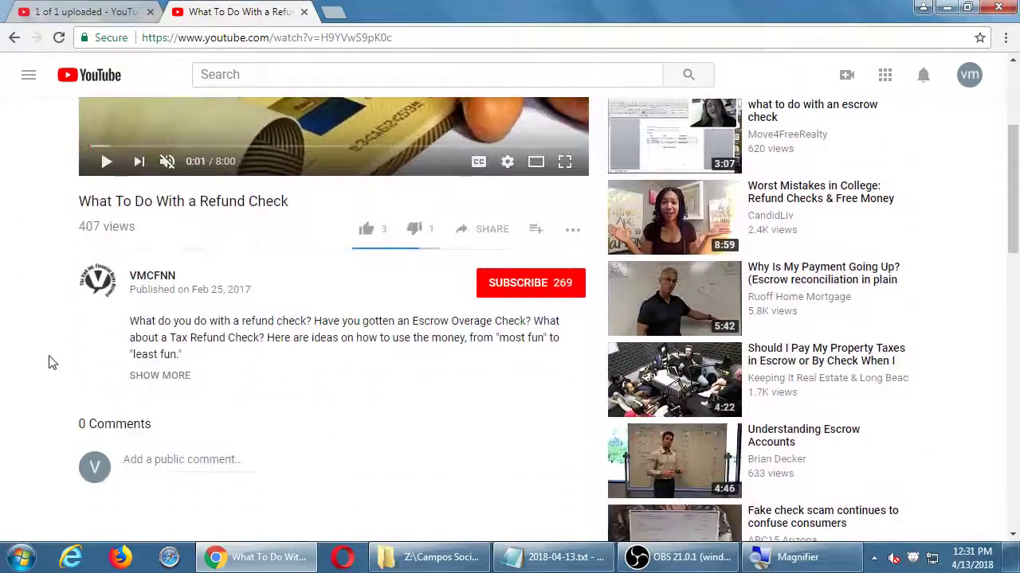
{"action": "left_click", "coordinate": [164, 376]}
{"action": "scroll", "coordinate": [56, 350], "scroll_direction": "down", "scroll_amount": 1}
{"action": "scroll", "coordinate": [56, 351], "scroll_direction": "down", "scroll_amount": 1}
{"action": "scroll", "coordinate": [74, 314], "scroll_direction": "down", "scroll_amount": 1}
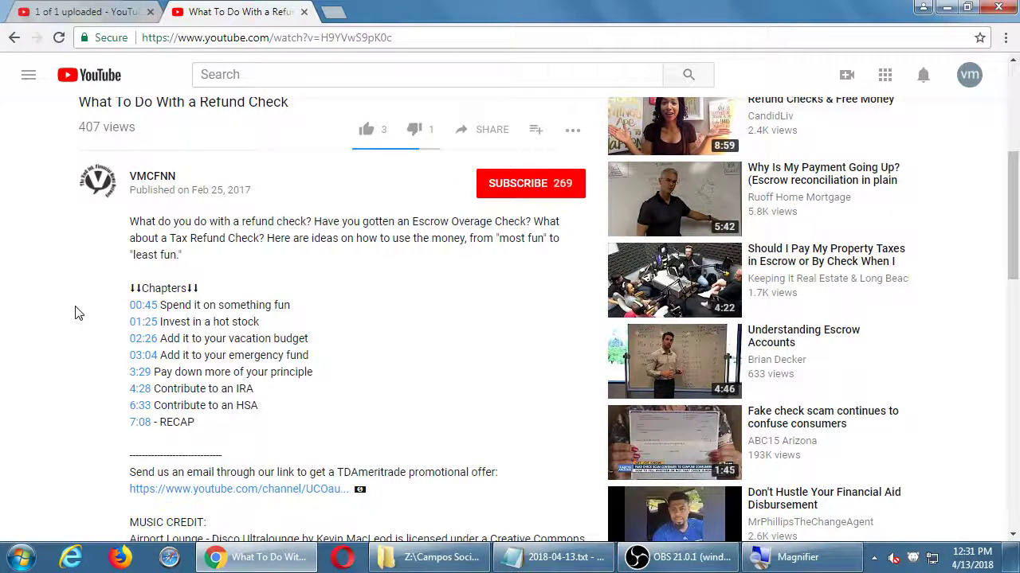
{"action": "scroll", "coordinate": [75, 314], "scroll_direction": "up", "scroll_amount": 3}
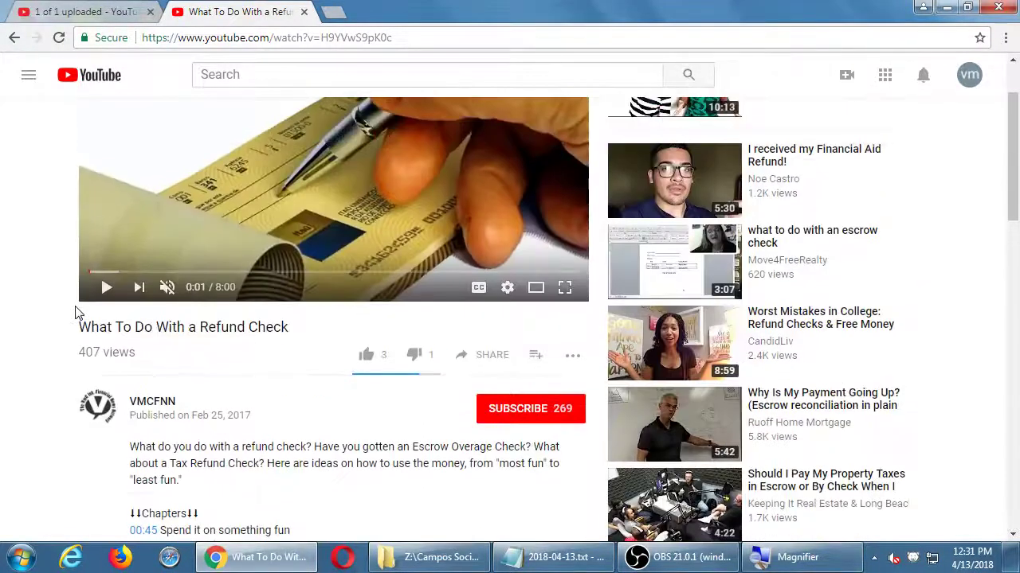
{"action": "scroll", "coordinate": [77, 312], "scroll_direction": "down", "scroll_amount": 3}
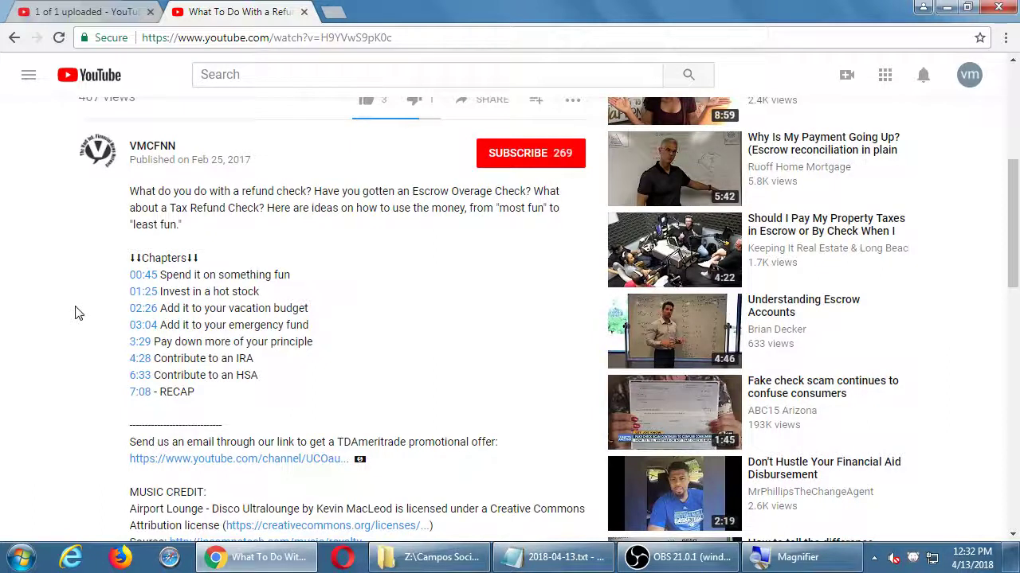
{"action": "key", "text": "super+plus"}
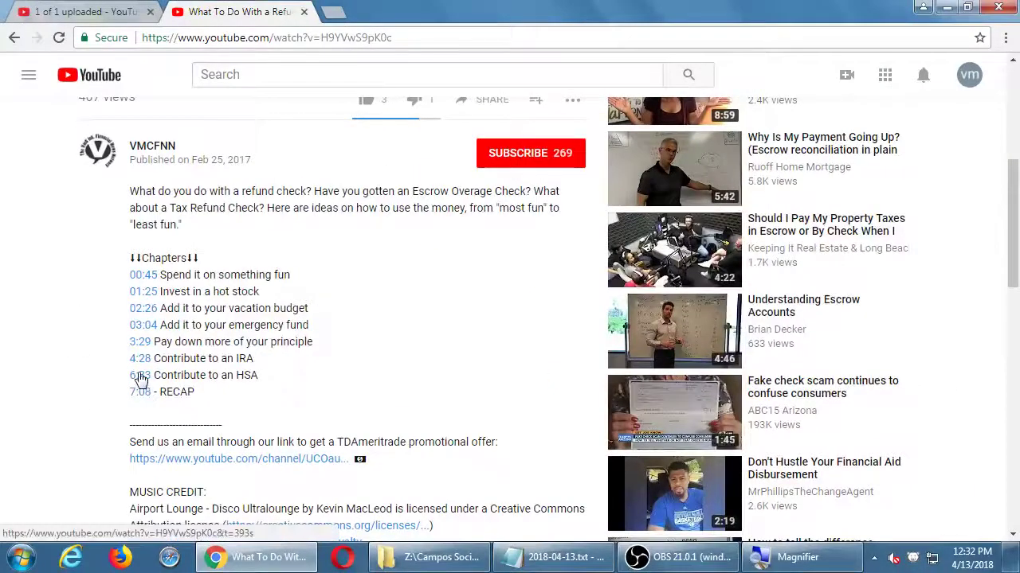
Step: Jump the example video to the 6:33 chapter and another timestamp, then pause it
{"action": "left_click", "coordinate": [139, 377]}
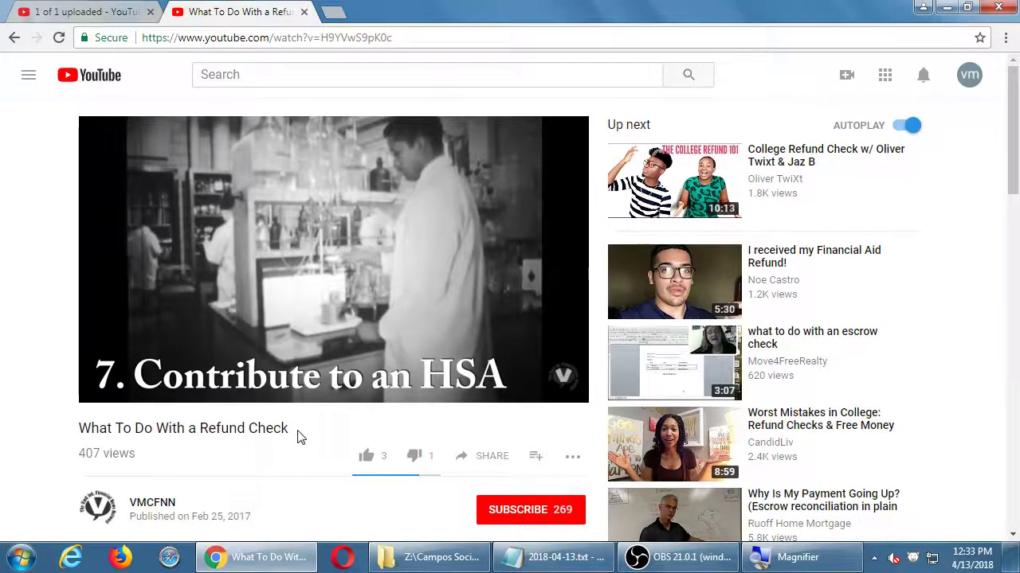
{"action": "scroll", "coordinate": [297, 436], "scroll_direction": "down", "scroll_amount": 4}
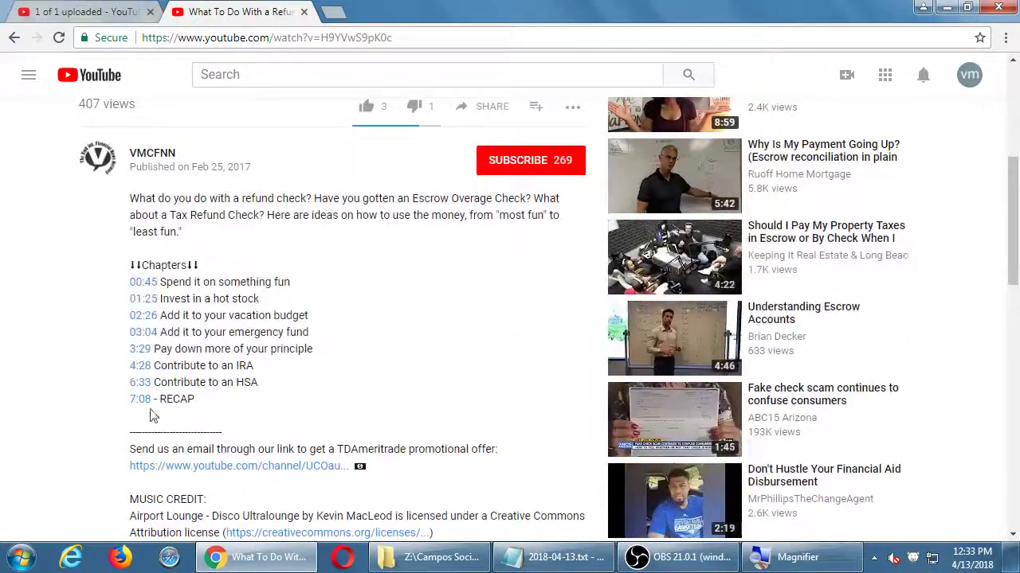
{"action": "left_click", "coordinate": [143, 405]}
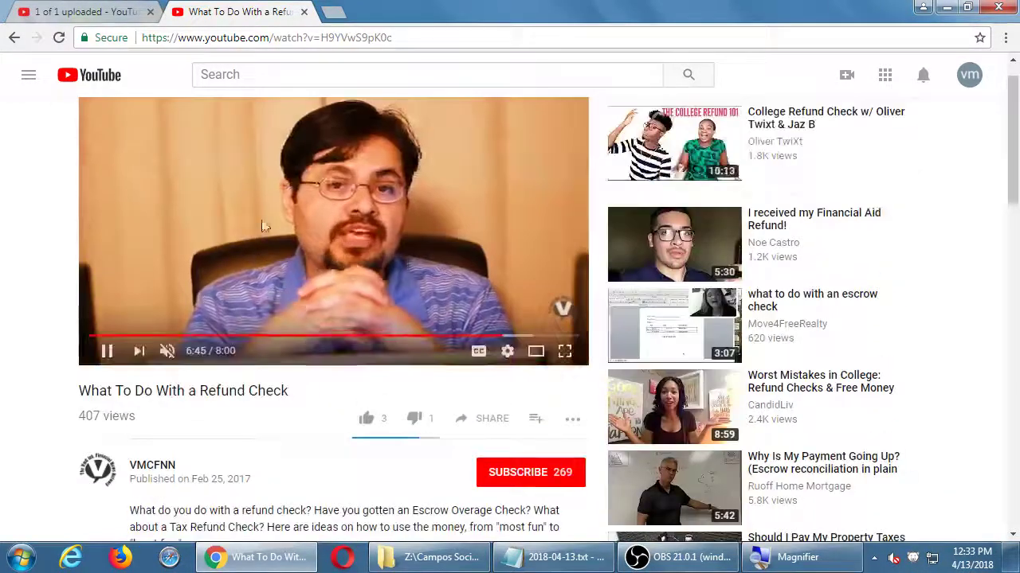
{"action": "left_click", "coordinate": [262, 183]}
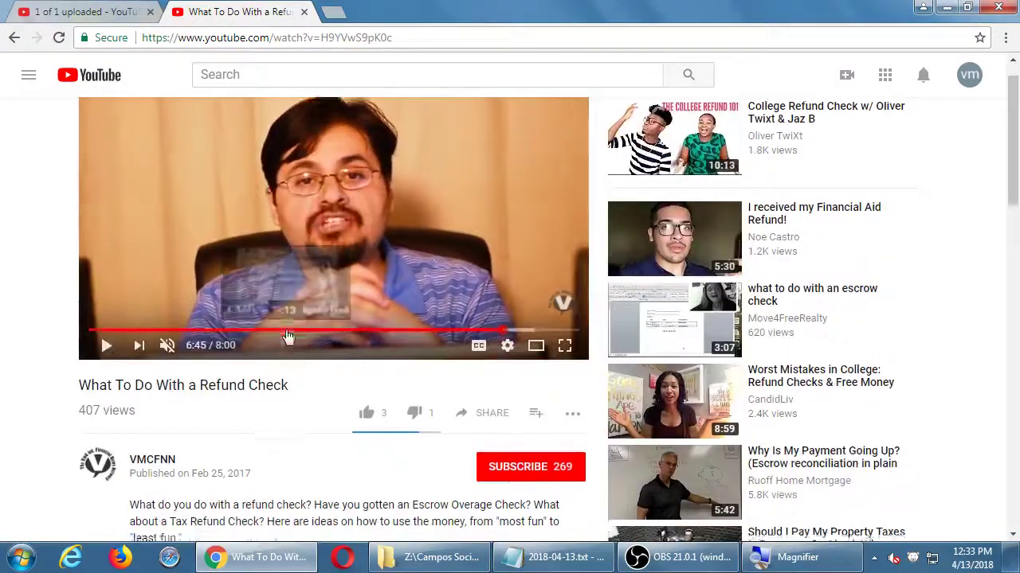
Step: Review the example's Chapters list, then go back to the new video's upload page
{"action": "scroll", "coordinate": [289, 338], "scroll_direction": "down", "scroll_amount": 3}
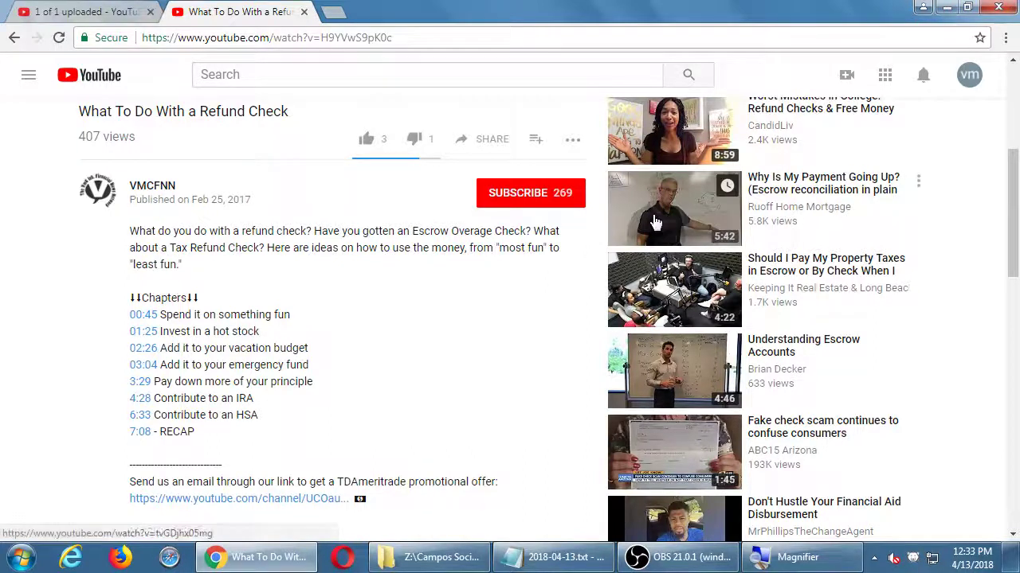
{"action": "left_click_drag", "start_coordinate": [215, 301], "coordinate": [111, 307]}
{"action": "left_click", "coordinate": [111, 306]}
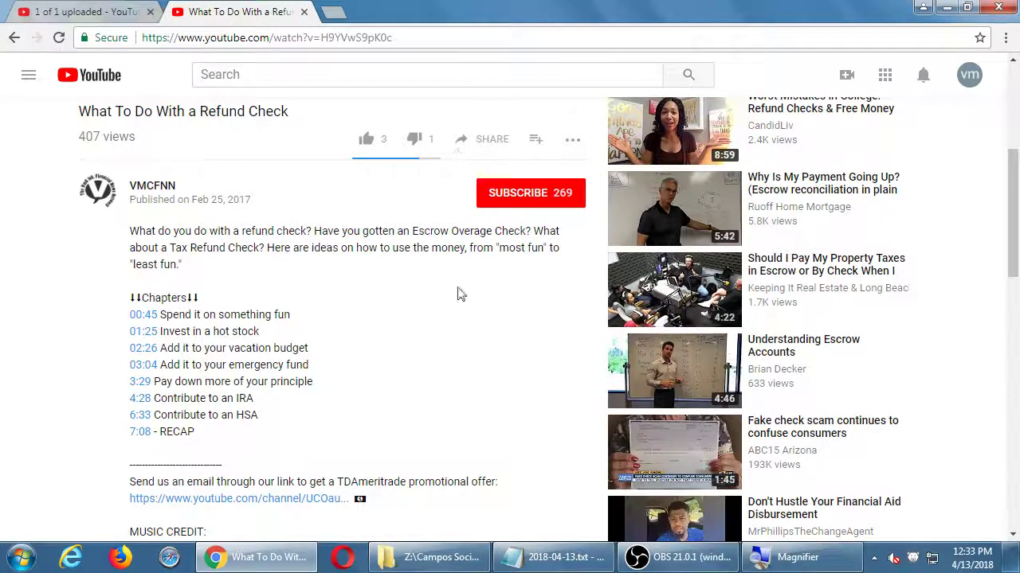
{"action": "left_click", "coordinate": [65, 11]}
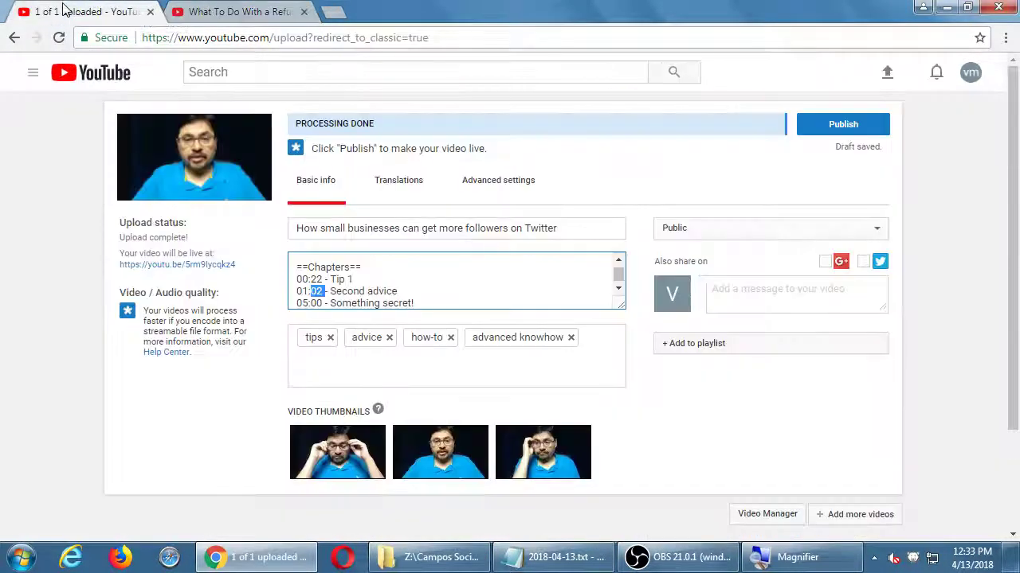
Step: Replace the ==Chapters== heading with '**Sections**', then with 'TABLE OF CONTENTS'
{"action": "left_click", "coordinate": [425, 268]}
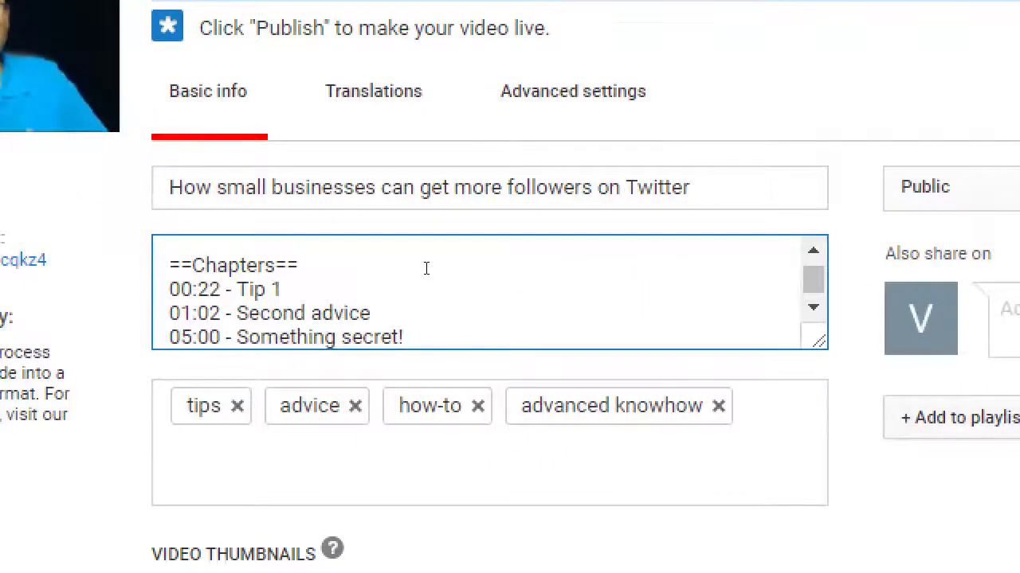
{"action": "key", "text": "shift+Home"}
{"action": "key", "text": "BackSpace"}
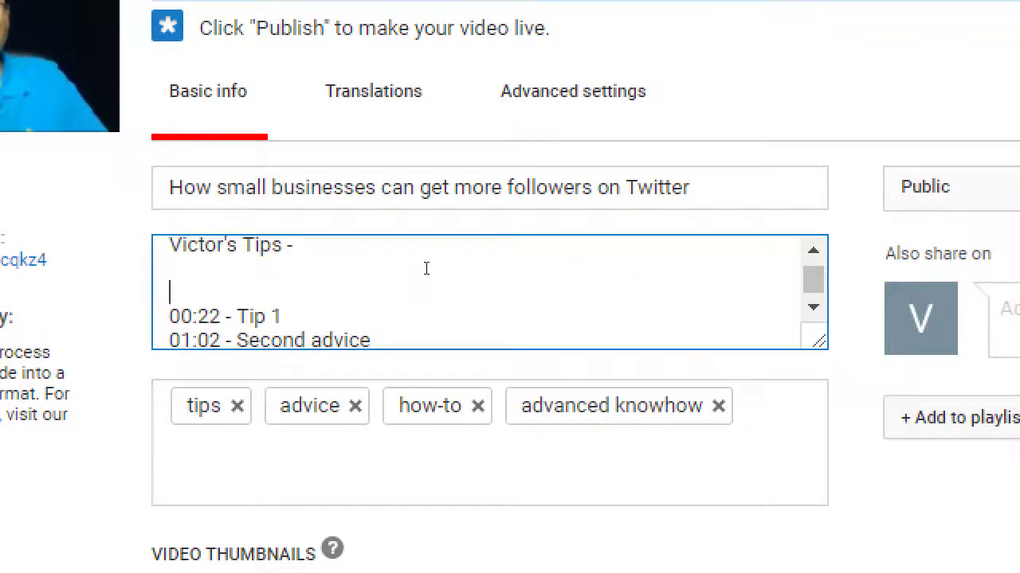
{"action": "type", "text": "**Sectio"}
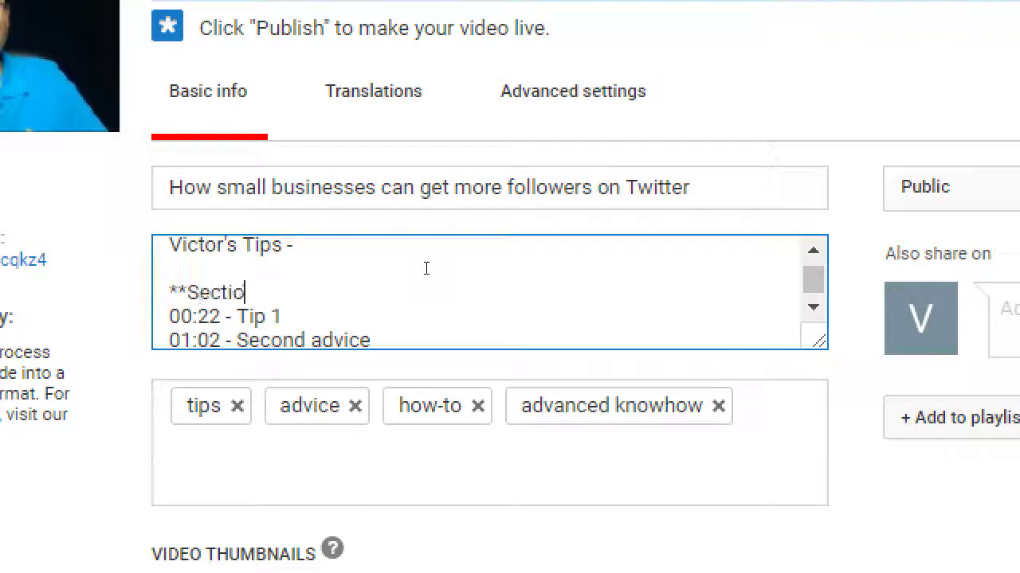
{"action": "type", "text": "ns**"}
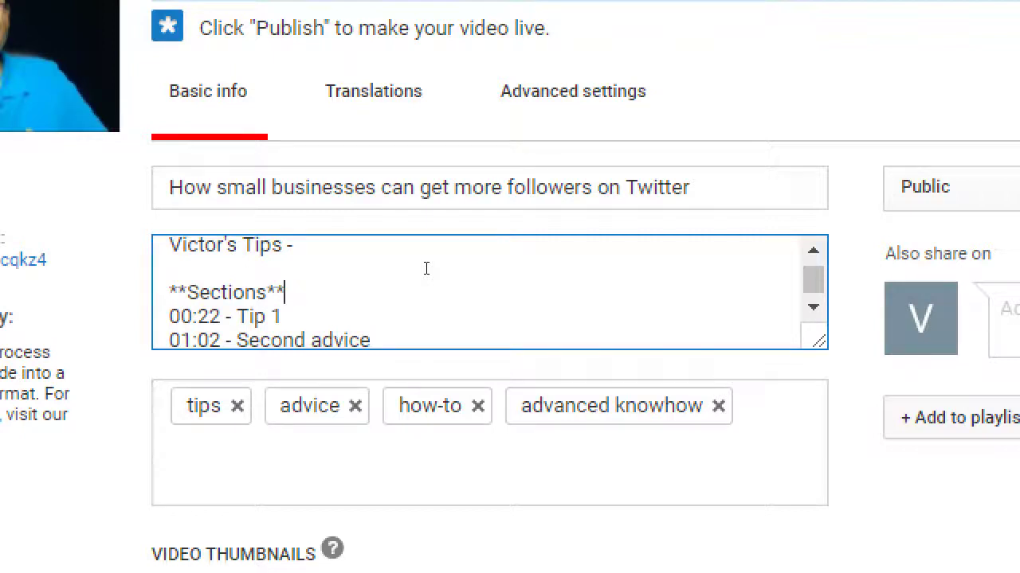
{"action": "key", "text": "shift+Home"}
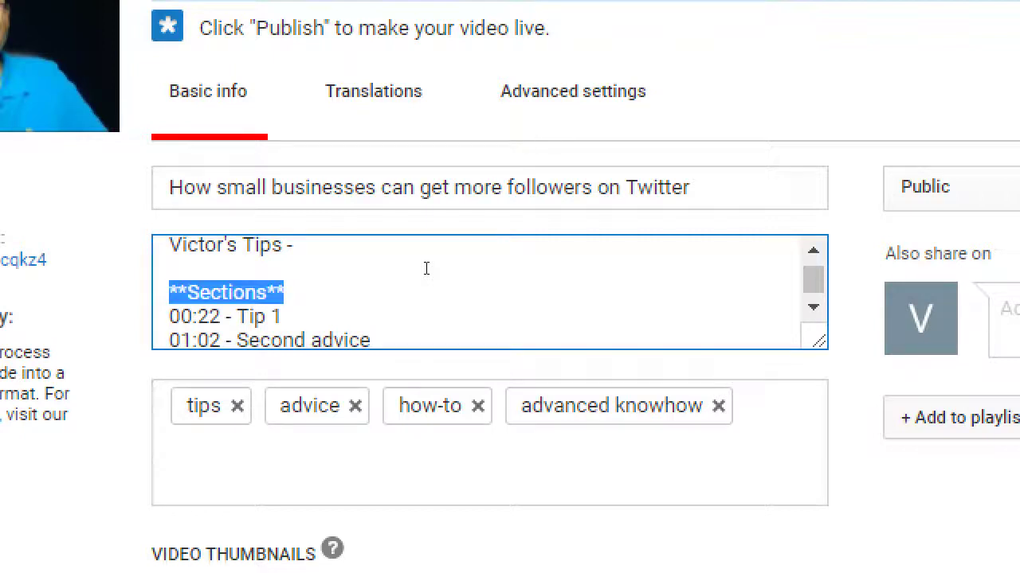
{"action": "type", "text": "TABLE OF CONTE"}
{"action": "key", "text": "BackSpace"}
{"action": "type", "text": "TENTS"}
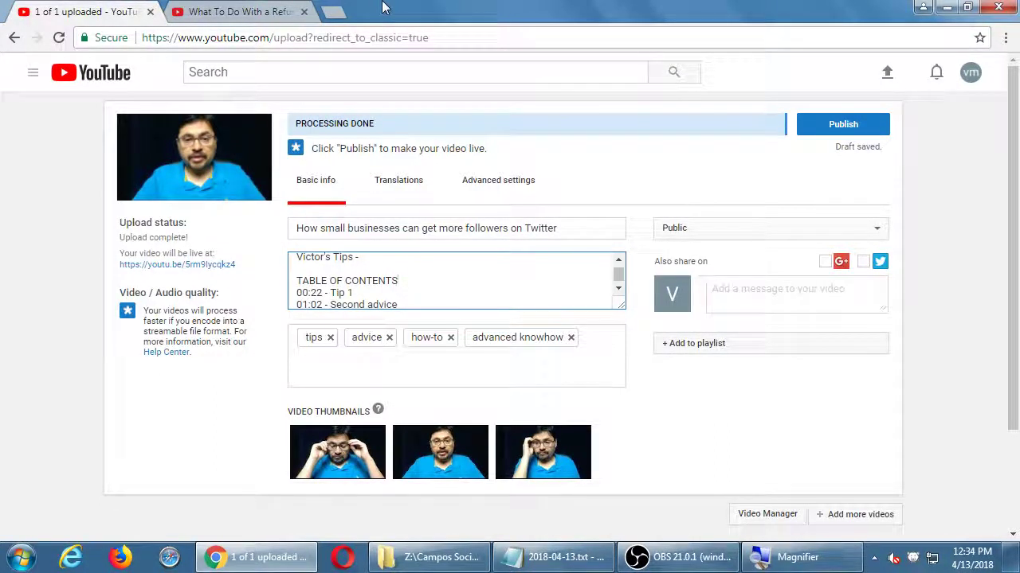
Step: On the example video page, jump to the 03:04 chapter and pause at 3:15
{"action": "left_click", "coordinate": [232, 11]}
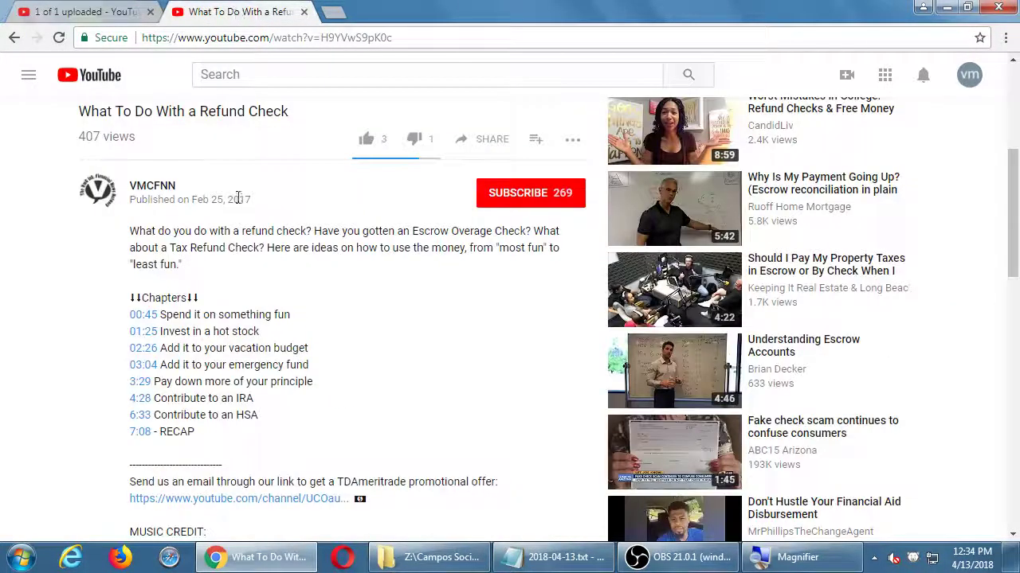
{"action": "scroll", "coordinate": [239, 207], "scroll_direction": "up", "scroll_amount": 2}
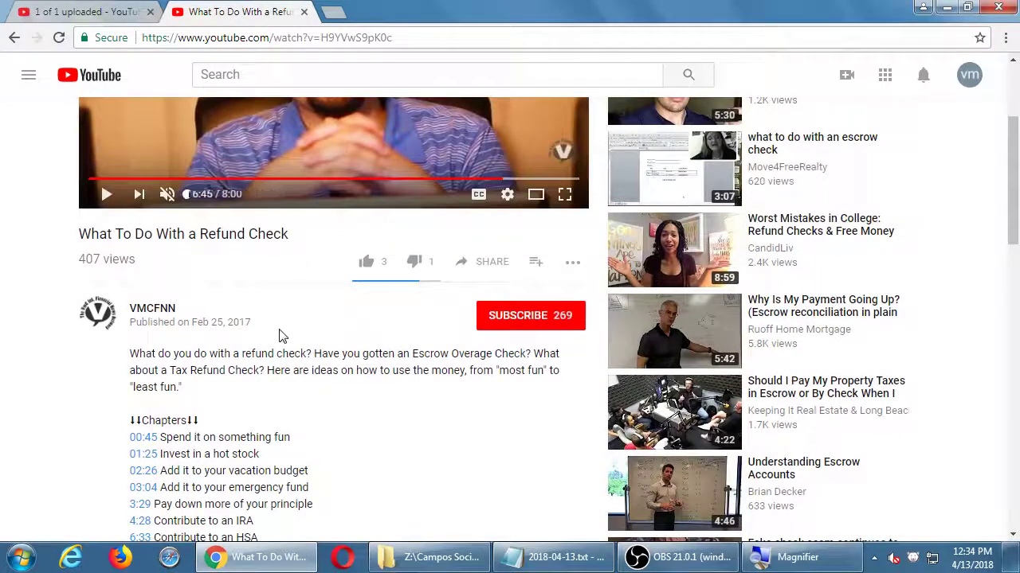
{"action": "scroll", "coordinate": [278, 335], "scroll_direction": "down", "scroll_amount": 3}
{"action": "left_click", "coordinate": [147, 322]}
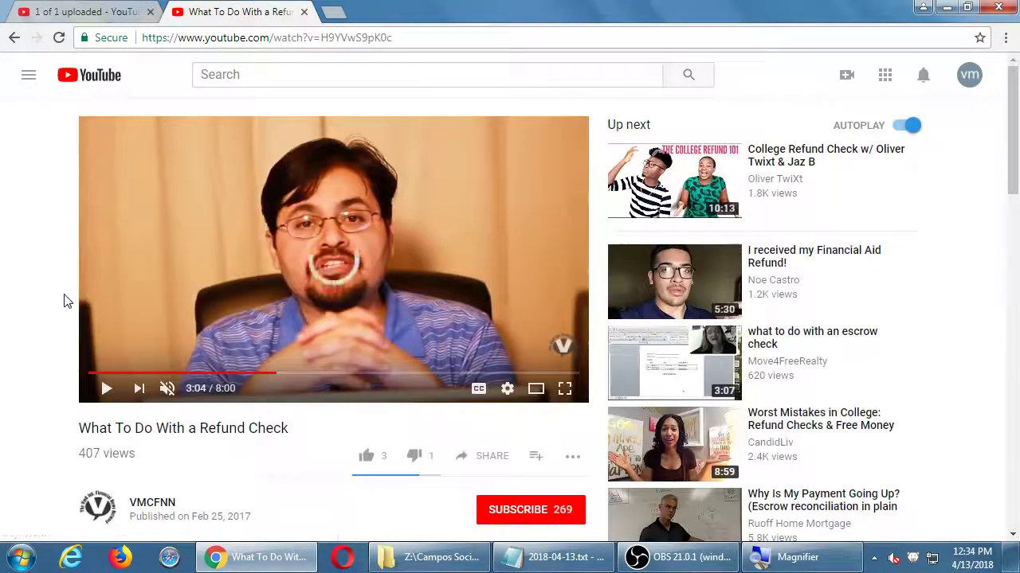
{"action": "scroll", "coordinate": [68, 300], "scroll_direction": "down", "scroll_amount": 2}
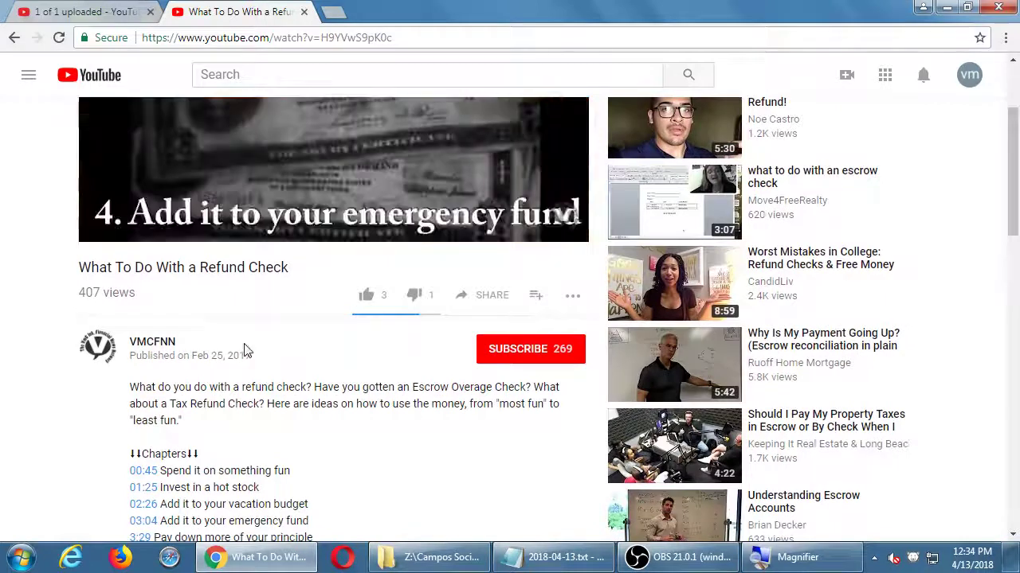
{"action": "scroll", "coordinate": [245, 351], "scroll_direction": "up", "scroll_amount": 2}
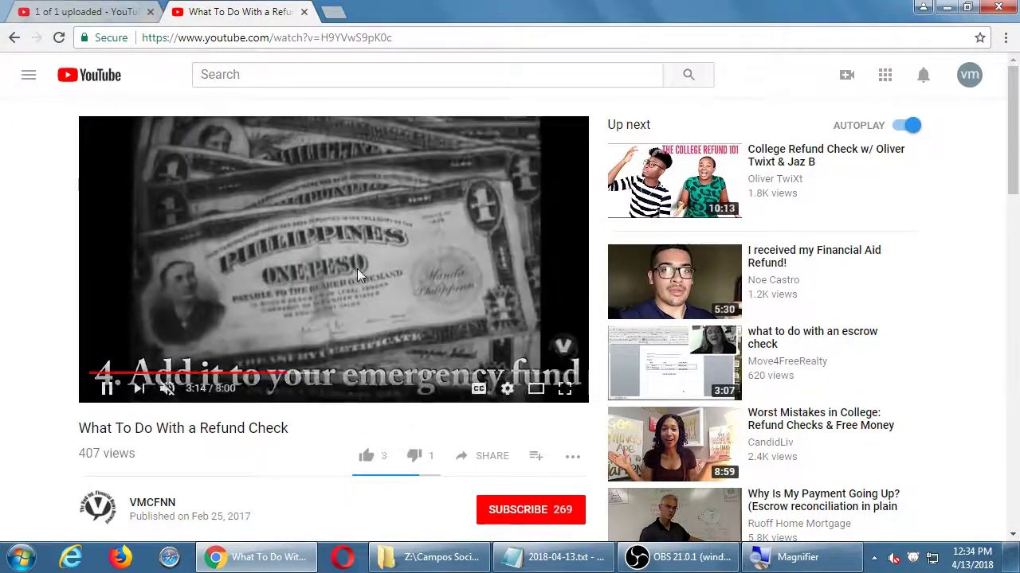
{"action": "left_click", "coordinate": [357, 268]}
Step: Check the Notepad notes, then go back to the new video's upload page
{"action": "scroll", "coordinate": [292, 425], "scroll_direction": "down", "scroll_amount": 2}
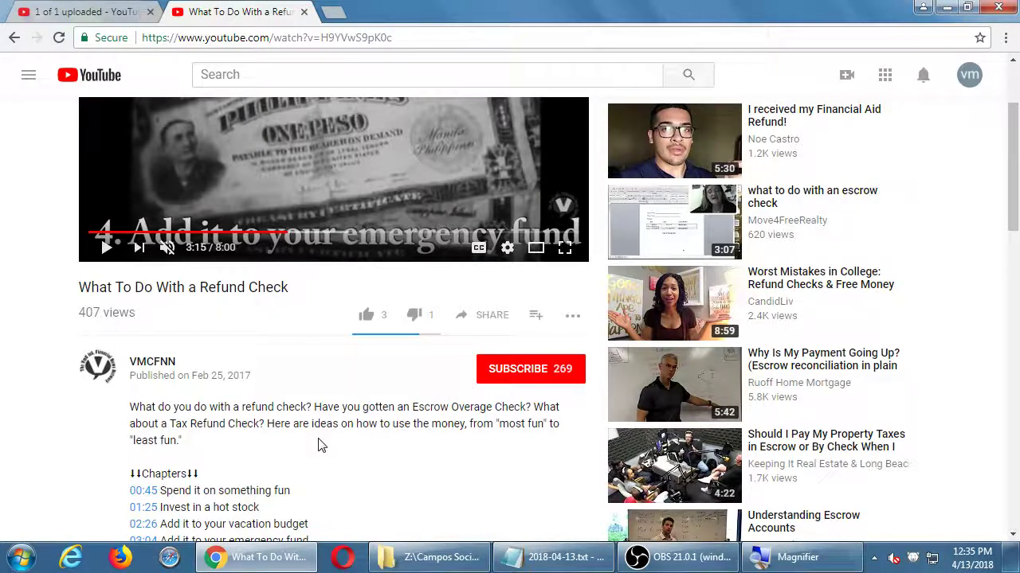
{"action": "scroll", "coordinate": [318, 445], "scroll_direction": "down", "scroll_amount": 4}
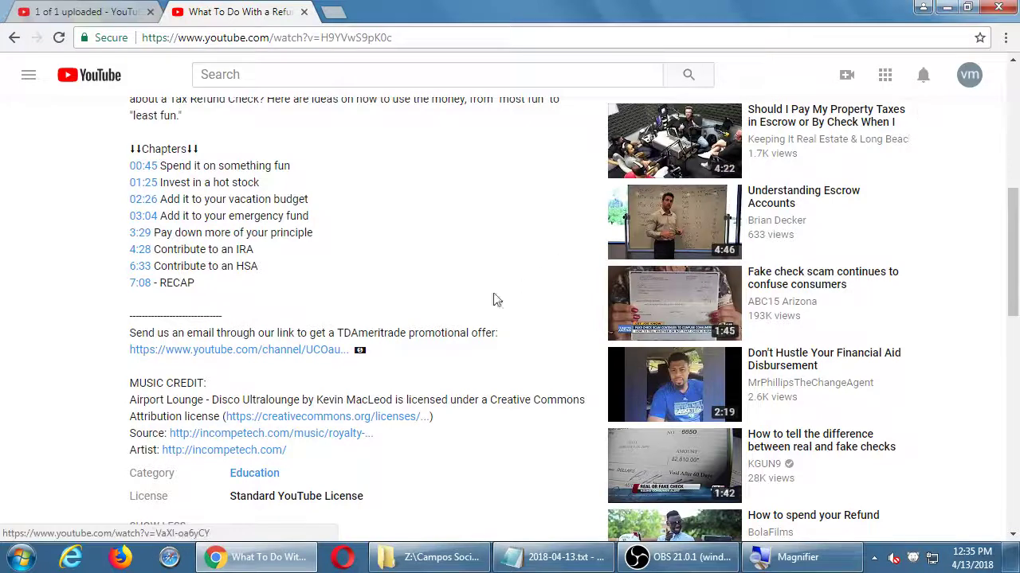
{"action": "scroll", "coordinate": [425, 307], "scroll_direction": "up", "scroll_amount": 2}
{"action": "scroll", "coordinate": [426, 310], "scroll_direction": "up", "scroll_amount": 3}
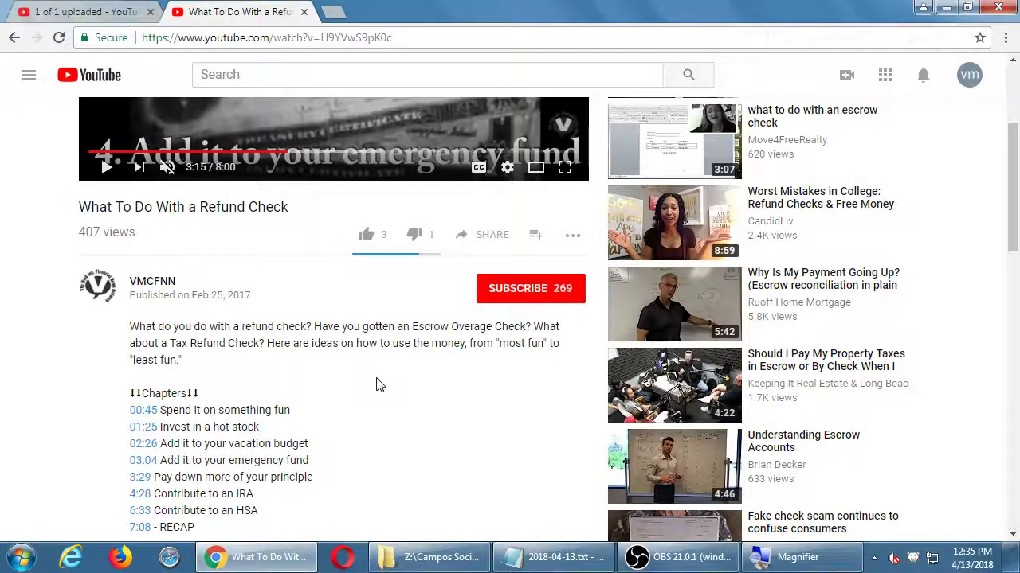
{"action": "left_click", "coordinate": [946, 7]}
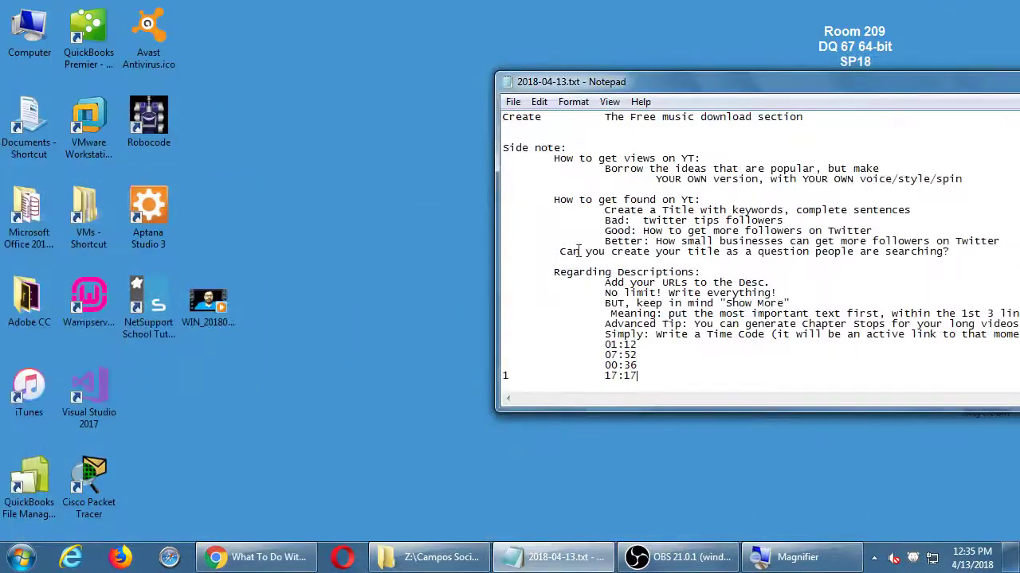
{"action": "left_click", "coordinate": [263, 558]}
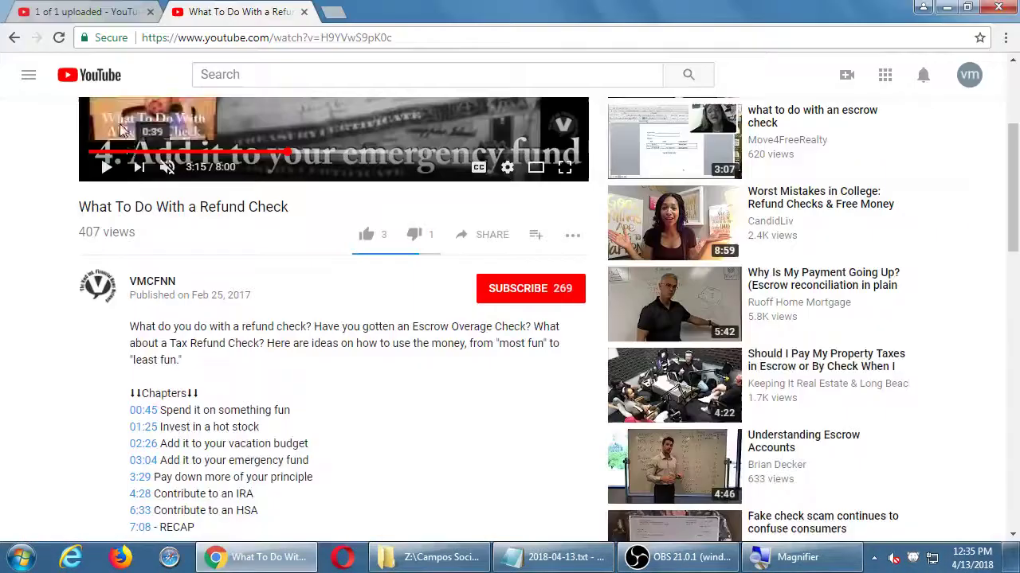
{"action": "left_click", "coordinate": [94, 13]}
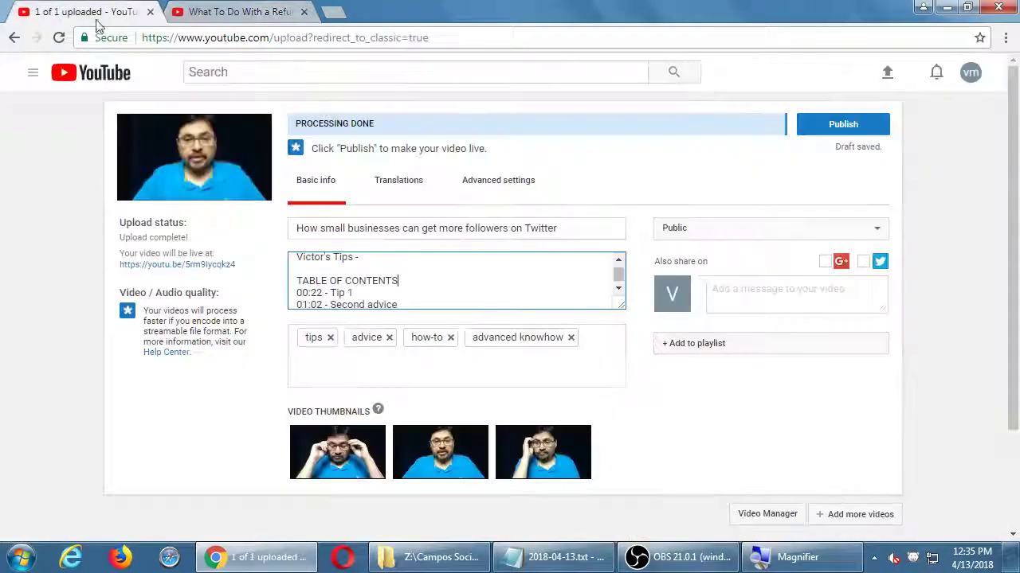
Step: Add the tag 'social media' in the Tags box
{"action": "left_click", "coordinate": [366, 365]}
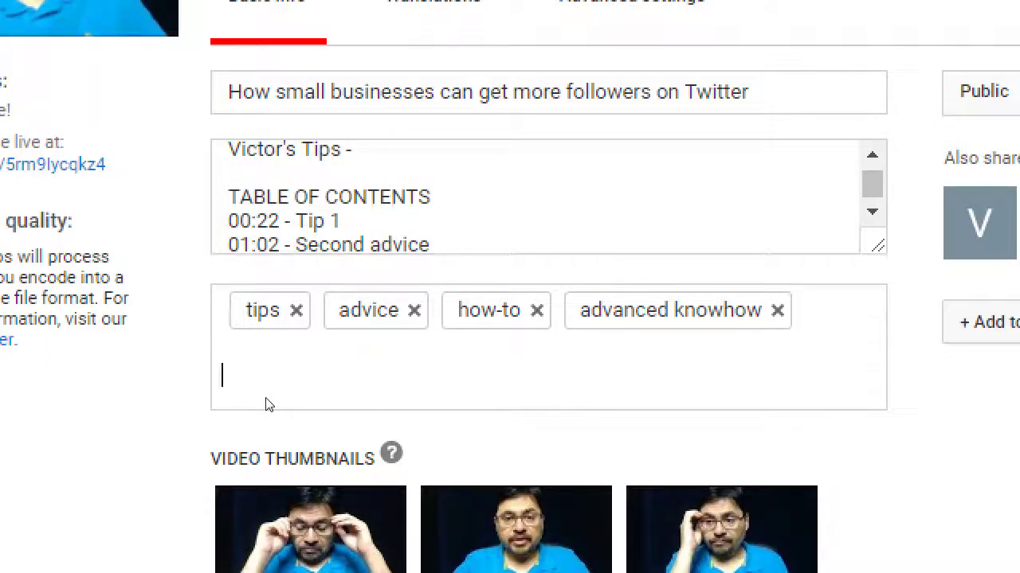
{"action": "key", "text": "shift+Tab"}
{"action": "key", "text": "shift+Tab"}
{"action": "key", "text": "Tab"}
{"action": "key", "text": "Up"}
{"action": "key", "text": "shift+Tab"}
{"action": "left_click", "coordinate": [366, 361]}
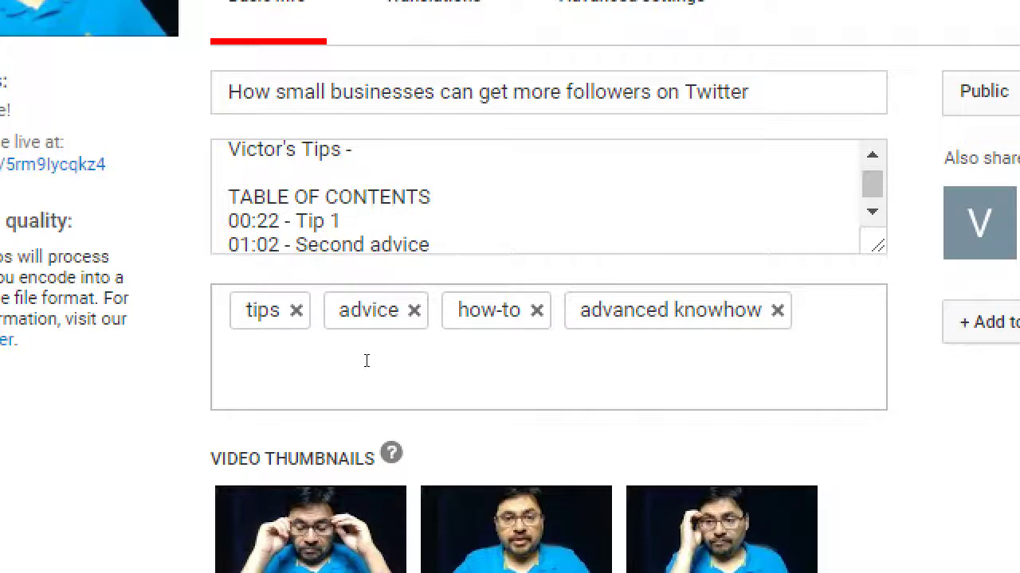
{"action": "type", "text": "social media"}
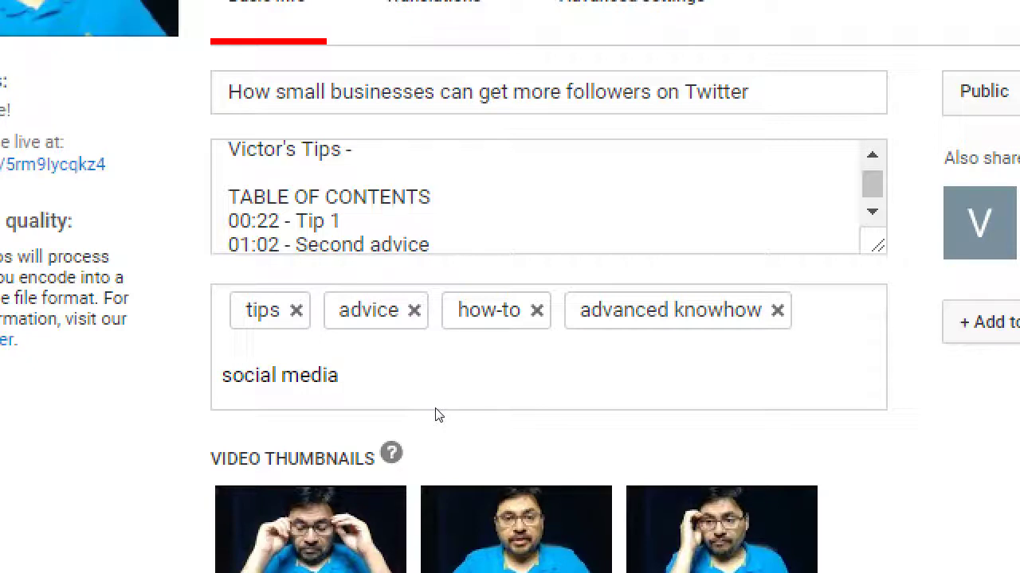
{"action": "key", "text": "Return"}
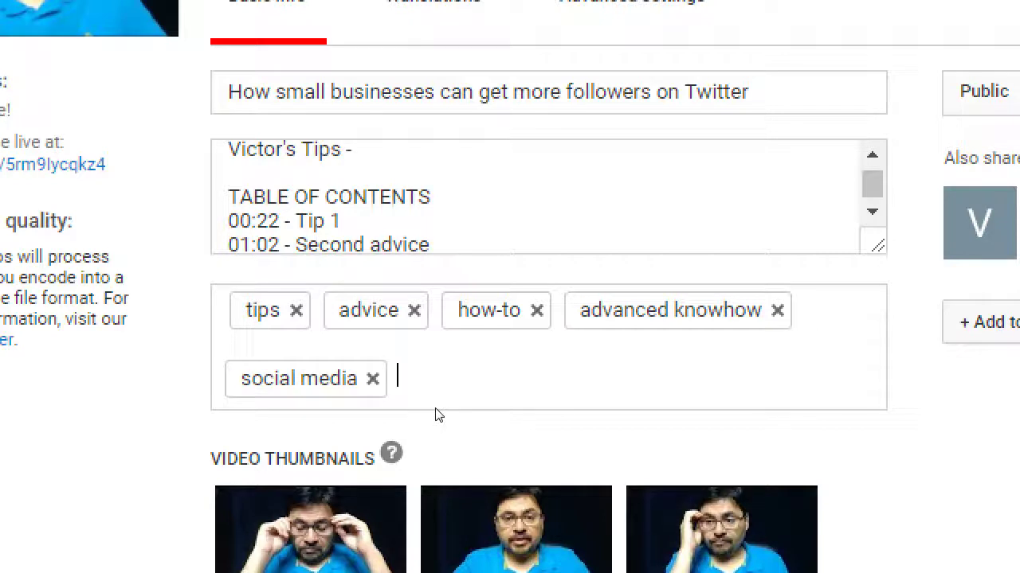
Step: Replace a long 'social media twitter facebook' tag with a 'facebook' tag
{"action": "type", "text": "social media "}
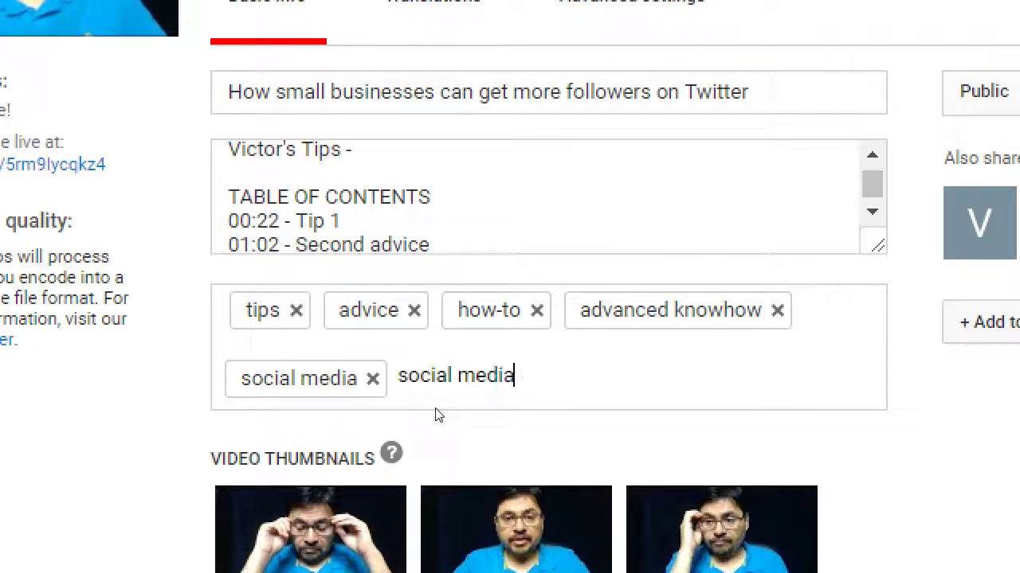
{"action": "type", "text": "twitter fa"}
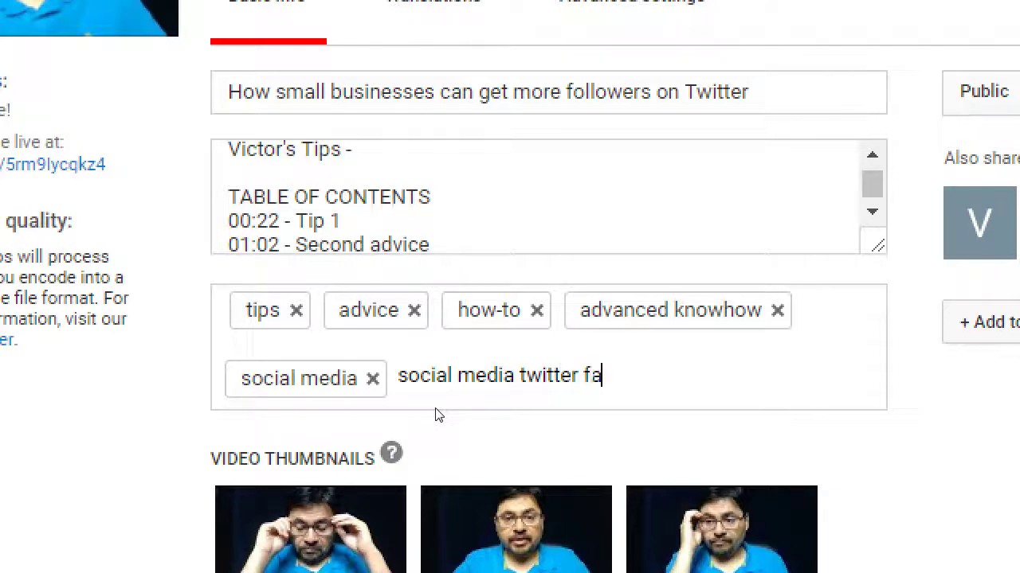
{"action": "type", "text": "cebook"}
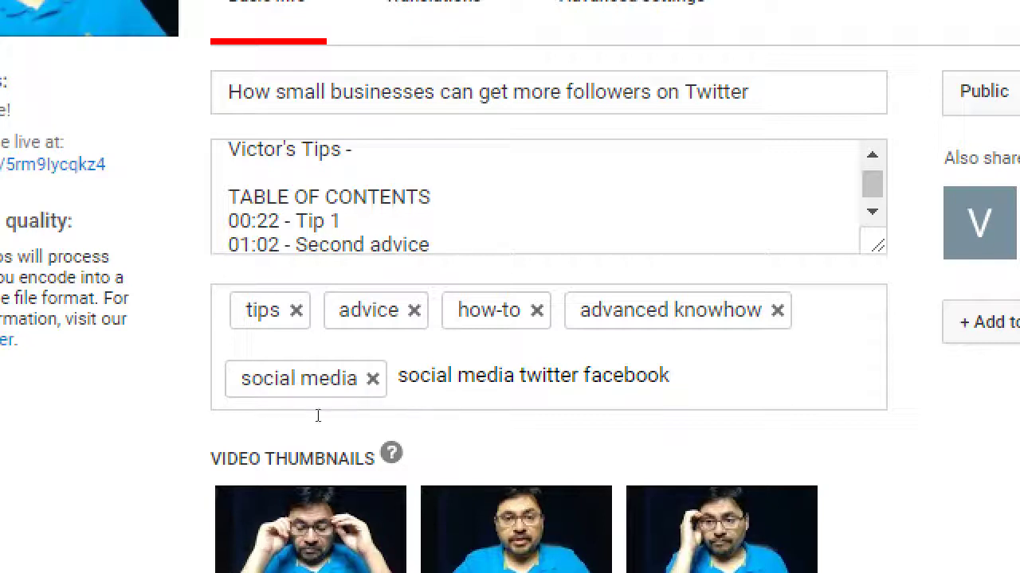
{"action": "key", "text": "Return"}
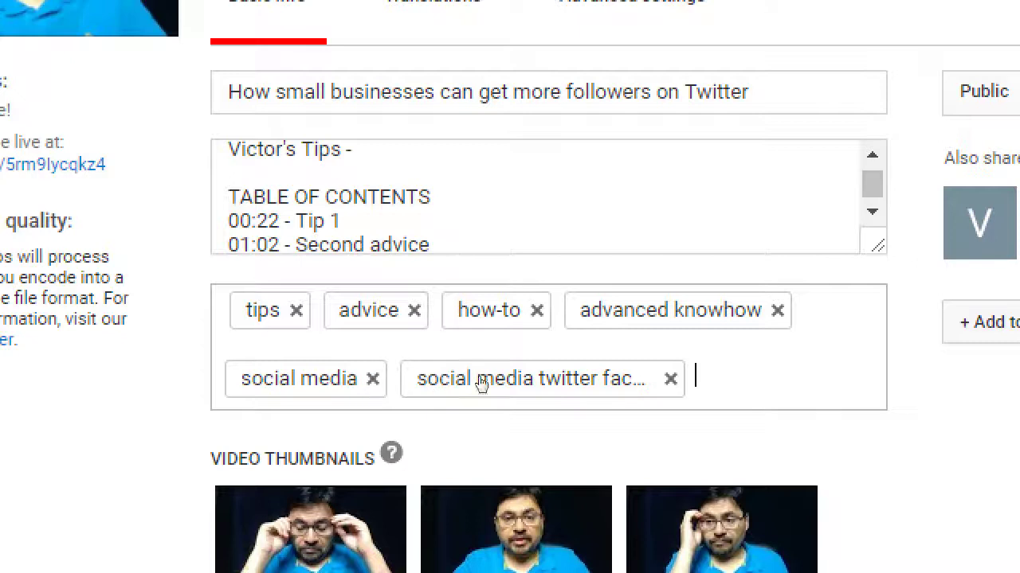
{"action": "key", "text": "BackSpace"}
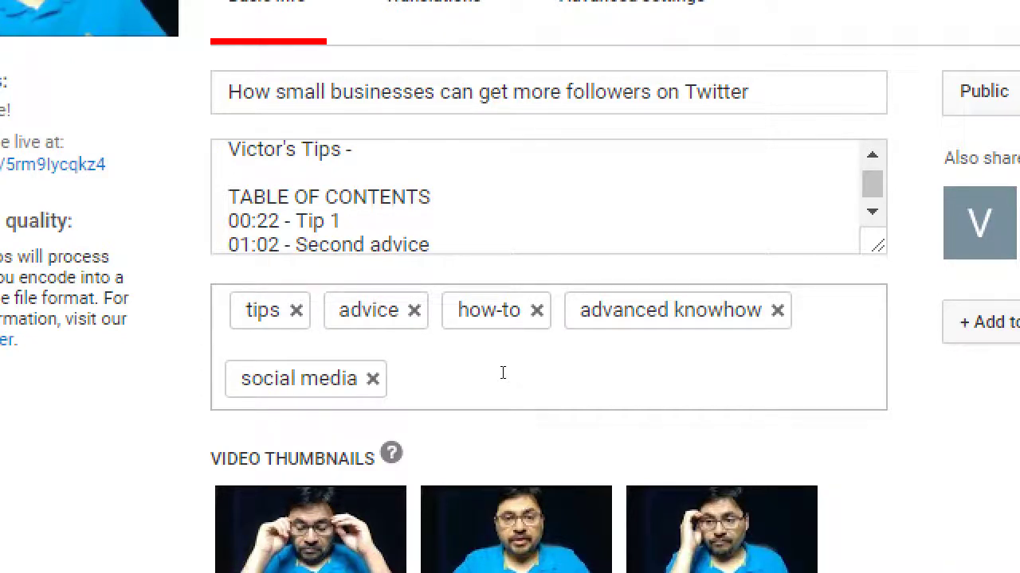
{"action": "type", "text": "facebook,"}
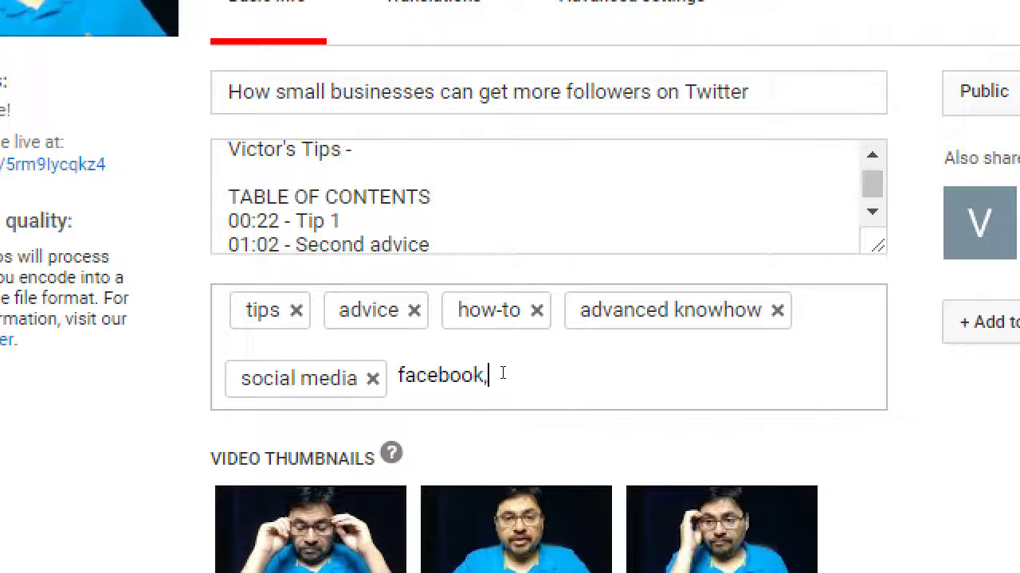
{"action": "key", "text": "Return"}
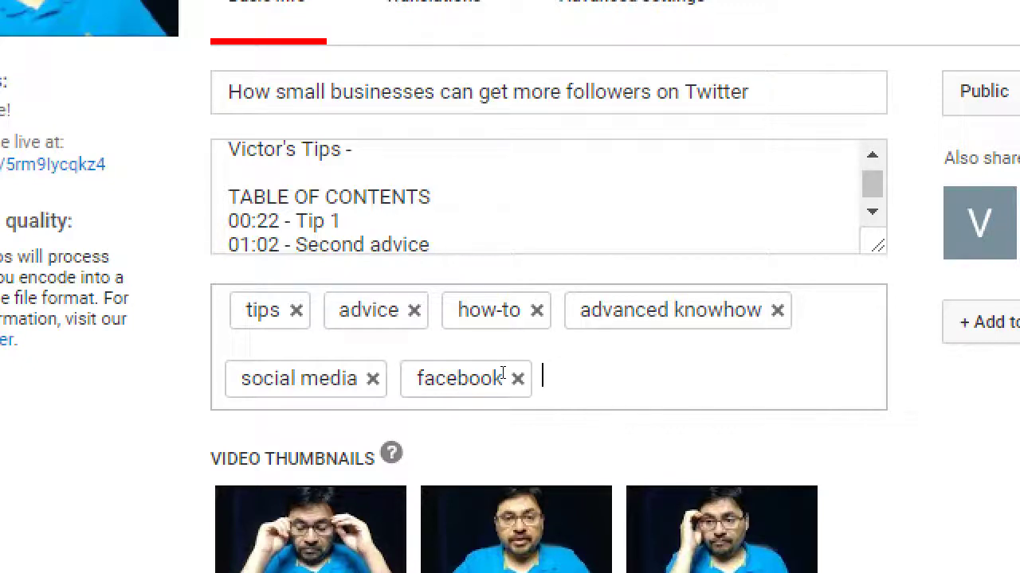
Step: Drop the duplicate 'social media' tag and add the tag 'make money fast'
{"action": "type", "text": "social media"}
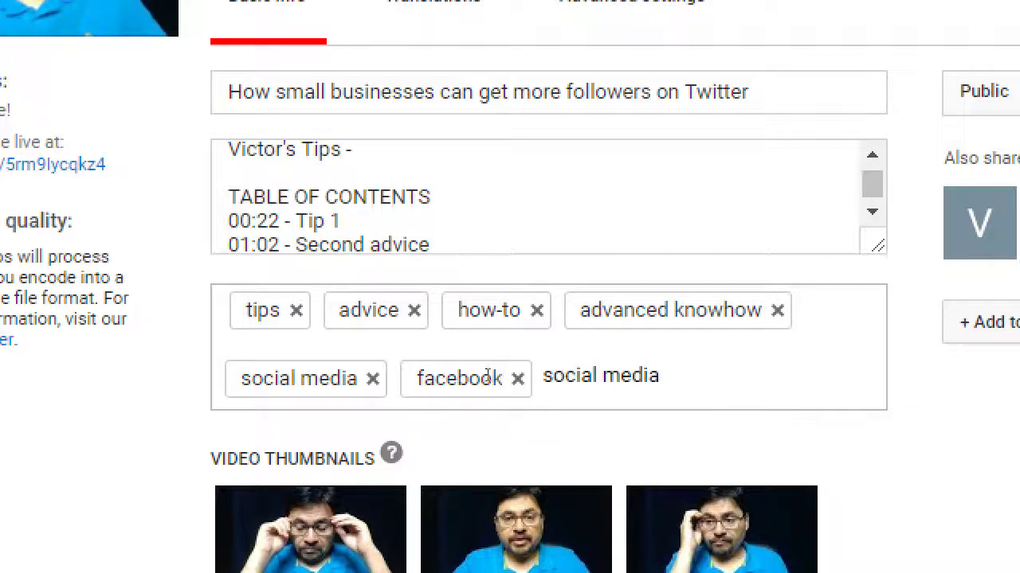
{"action": "key", "text": "Return"}
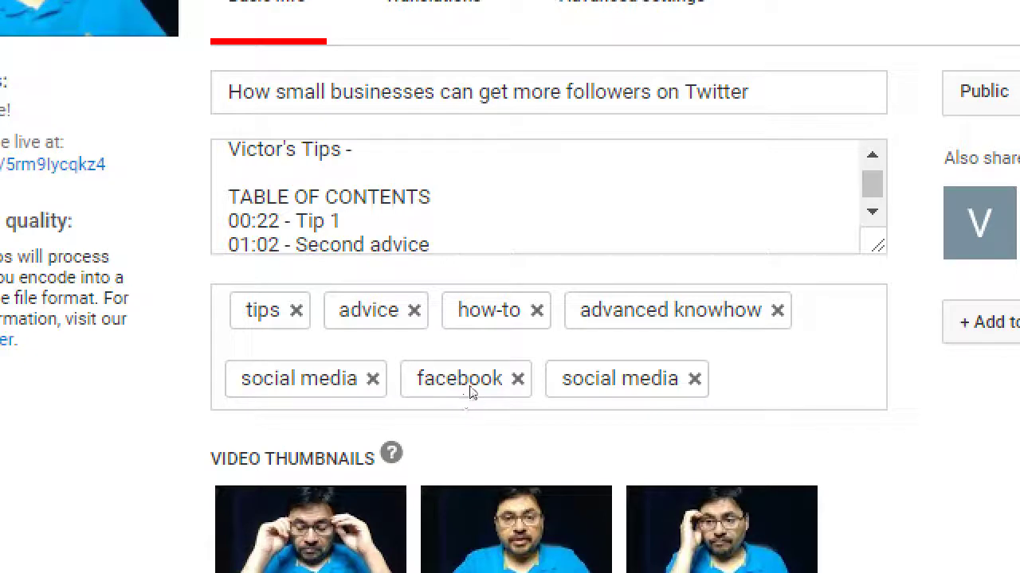
{"action": "key", "text": "BackSpace"}
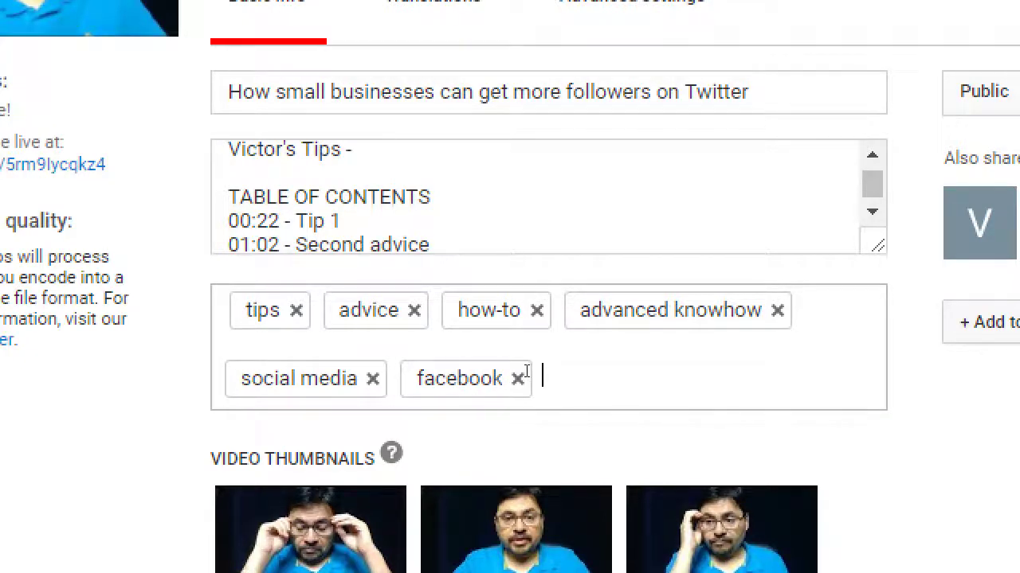
{"action": "type", "text": "make money fast"}
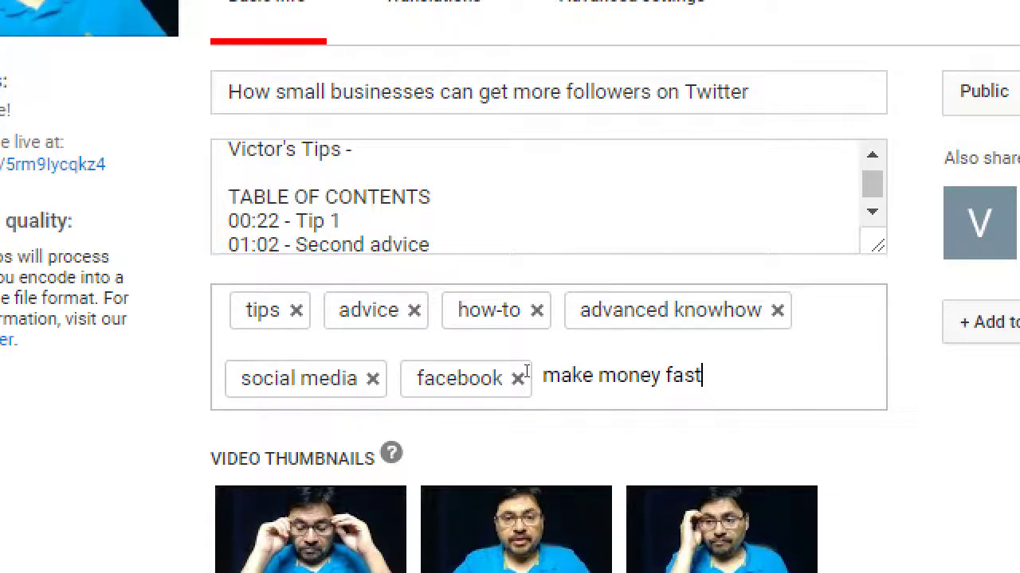
{"action": "key", "text": "Return"}
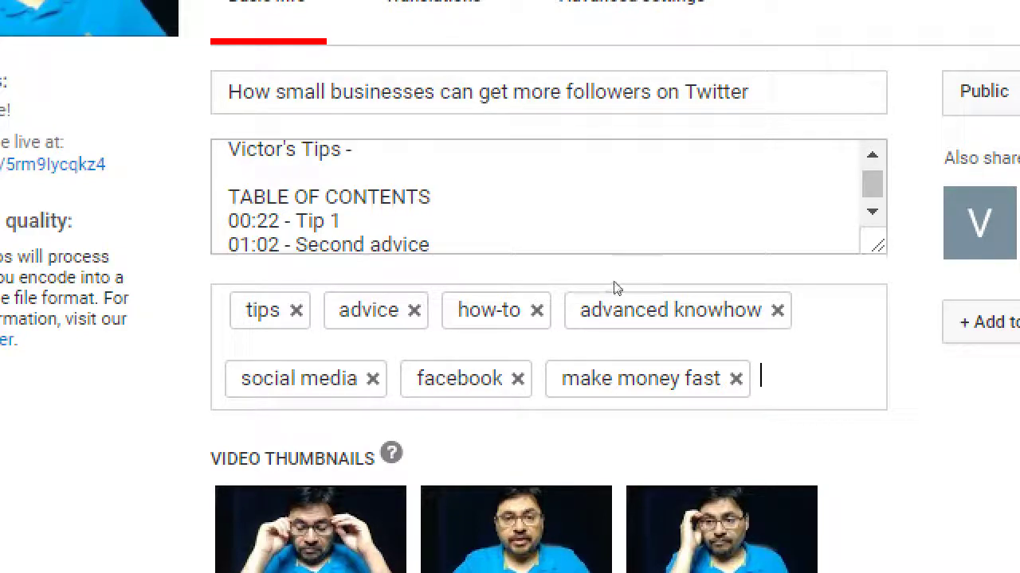
Step: Insert a blank first line above the eBook link, typing then deleting '#MakeMoneyNow' there
{"action": "left_click", "coordinate": [619, 245]}
{"action": "scroll", "coordinate": [619, 245], "scroll_direction": "down", "scroll_amount": 3}
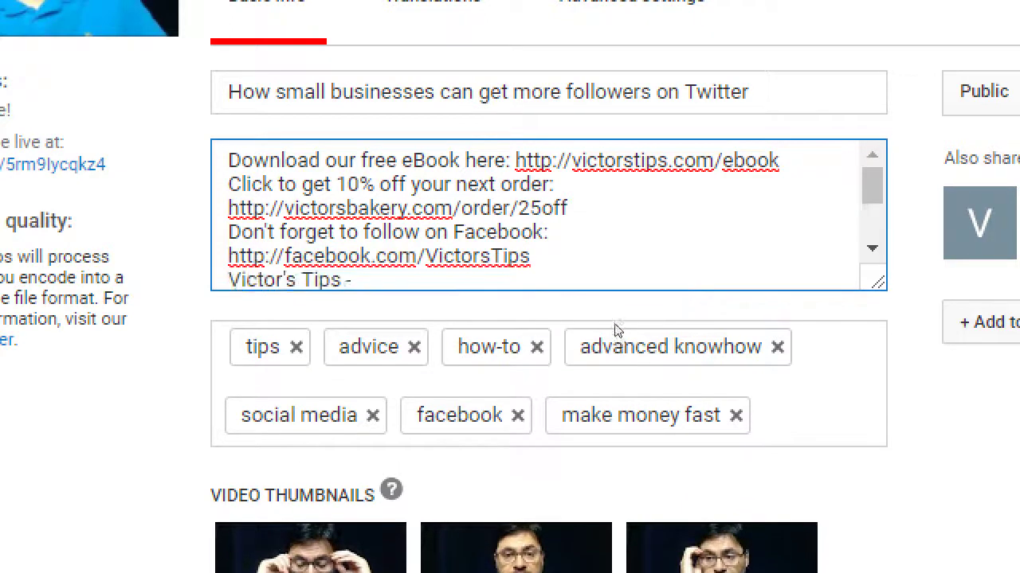
{"action": "key", "text": "Return"}
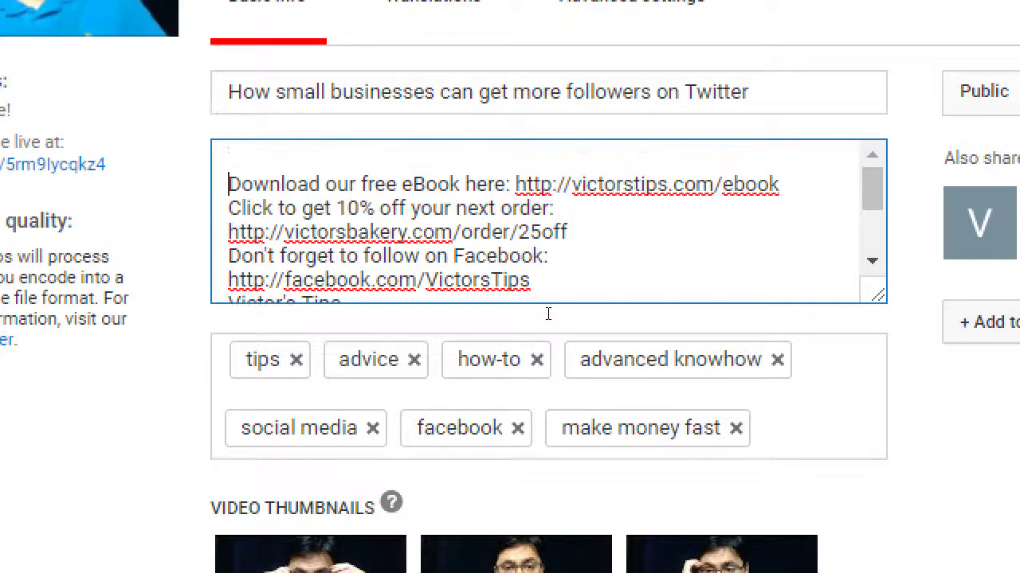
{"action": "key", "text": "Up"}
{"action": "type", "text": "#Make"}
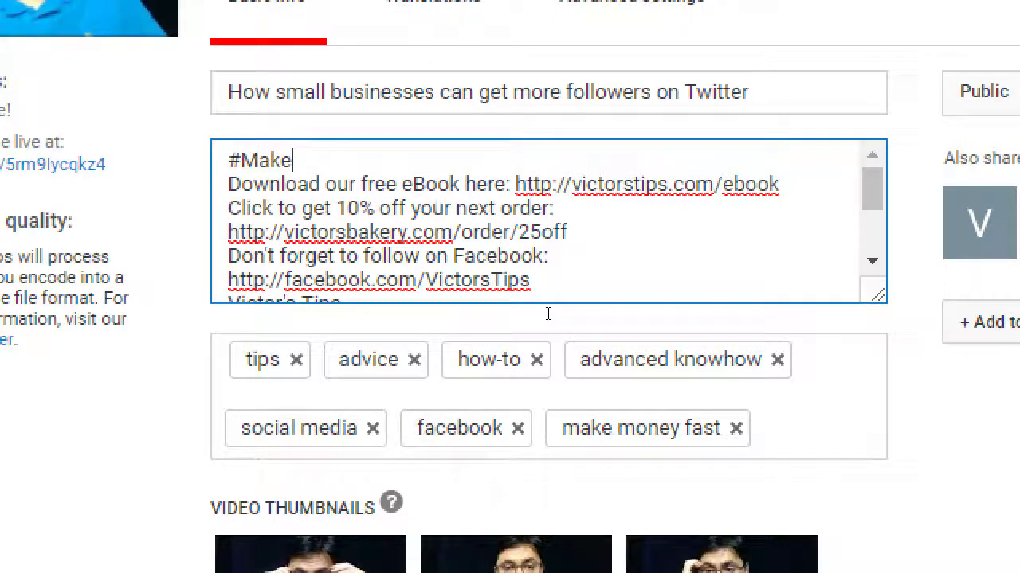
{"action": "type", "text": "MoneyNow"}
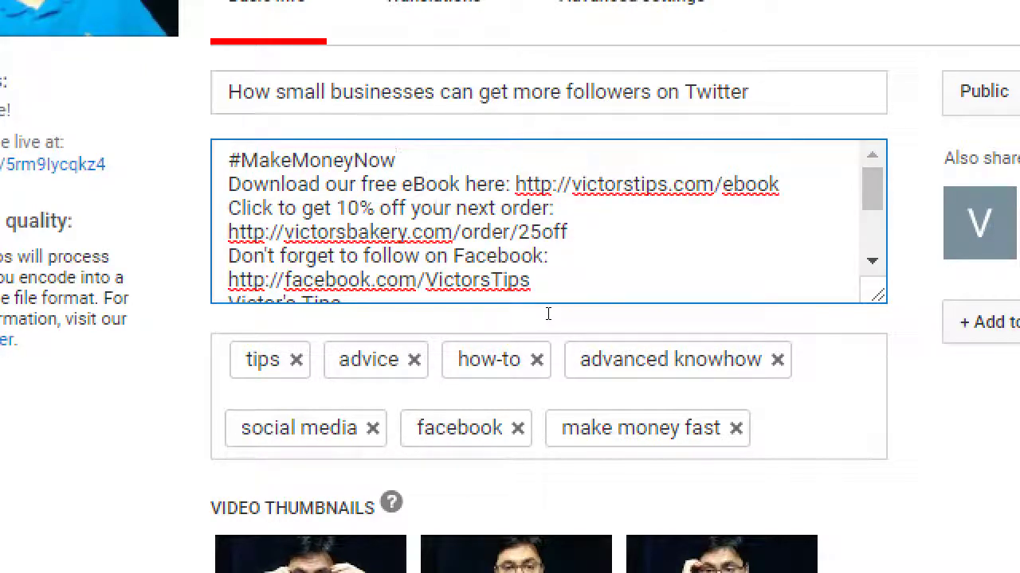
{"action": "key", "text": "shift+Home"}
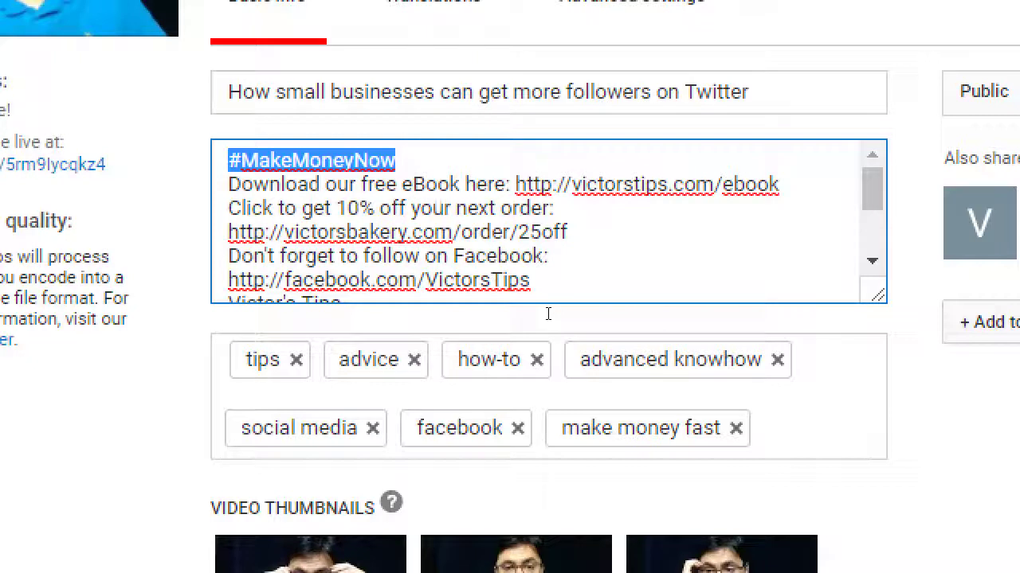
{"action": "key", "text": "BackSpace"}
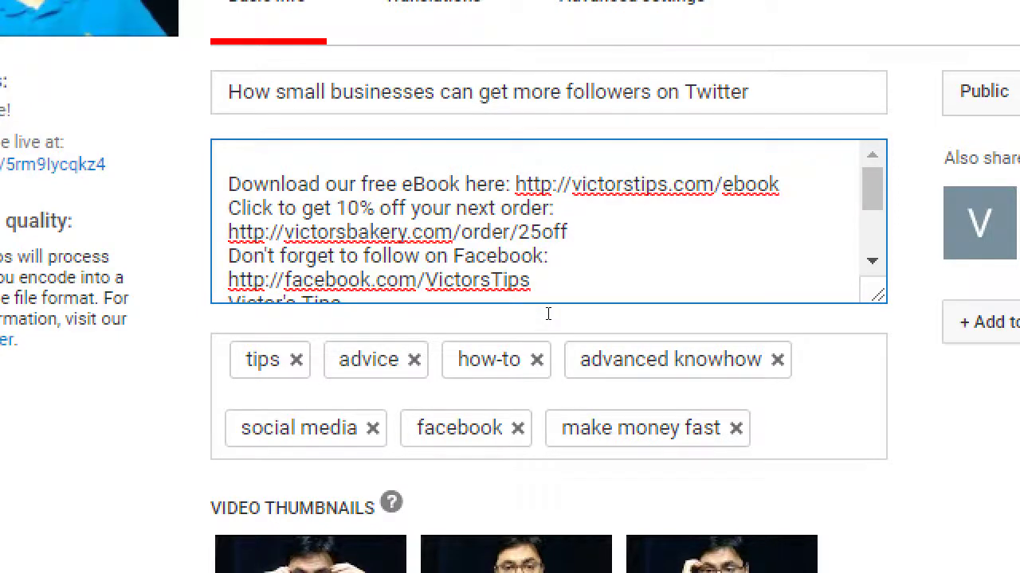
Step: In Notepad, add an indented line under 17:17: 'Don't bother with Hashtags in Descriptions.'
{"action": "key", "text": "alt+Tab"}
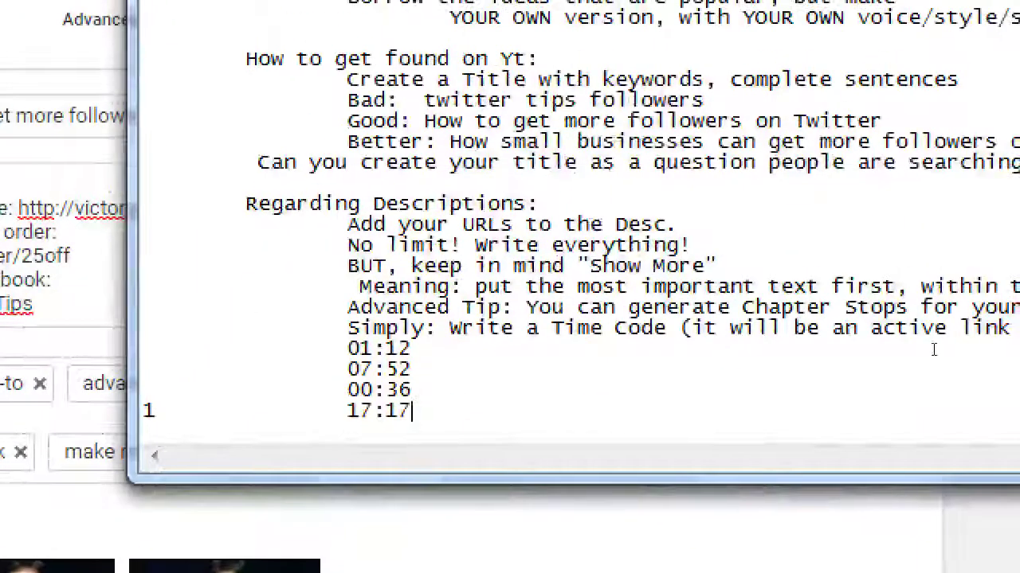
{"action": "key", "text": "Return"}
{"action": "key", "text": "Tab"}
{"action": "key", "text": "Tab"}
{"action": "key", "text": "BackSpace"}
{"action": "key", "text": "Tab"}
{"action": "type", "text": "Don't bother wit"}
{"action": "key", "text": "BackSpace"}
{"action": "key", "text": "BackSpace"}
{"action": "type", "text": "ther w"}
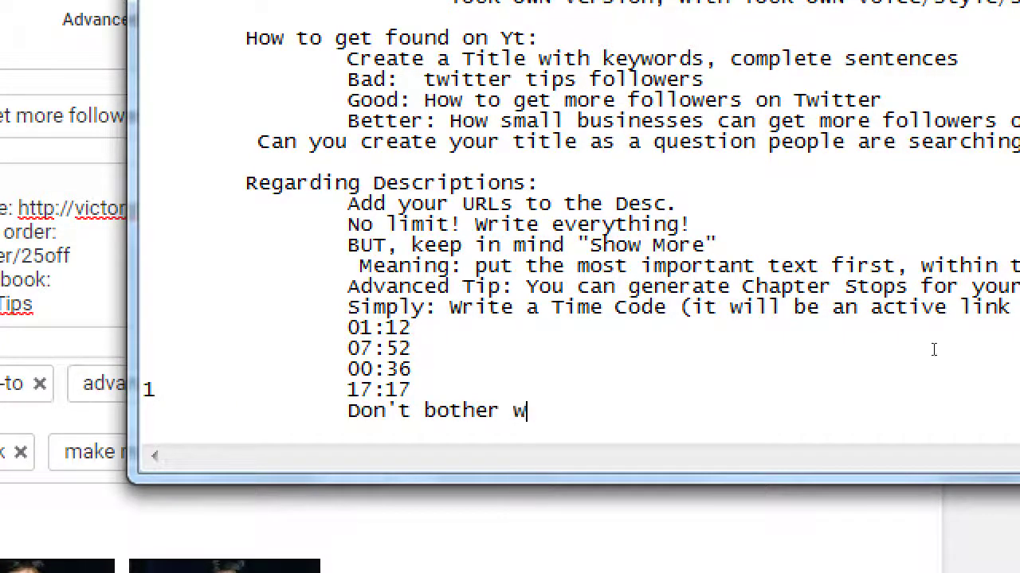
{"action": "type", "text": "ith Sa"}
{"action": "key", "text": "BackSpace"}
{"action": "key", "text": "BackSpace"}
{"action": "type", "text": "Hashtags in"}
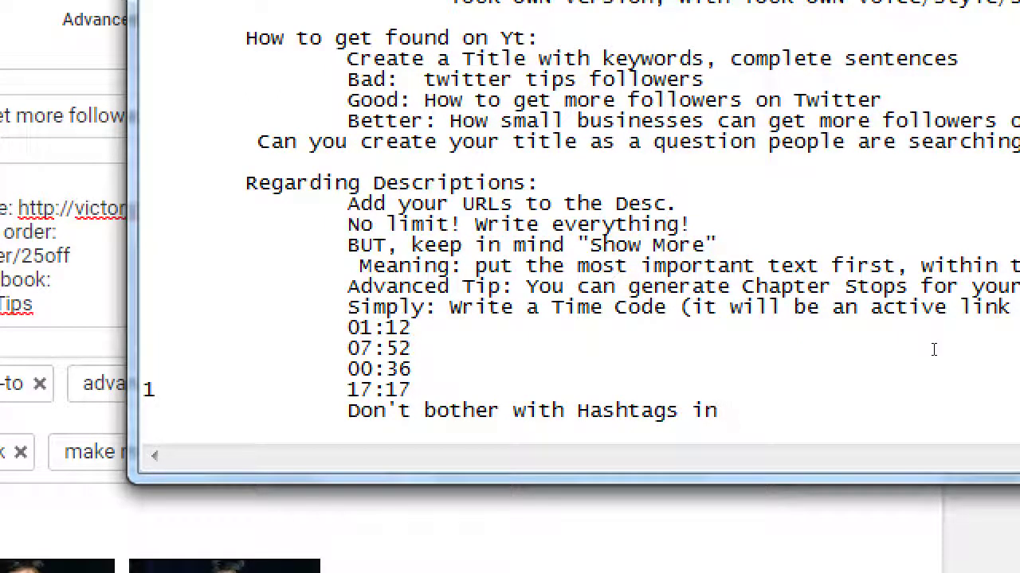
{"action": "type", "text": " Descriptions."}
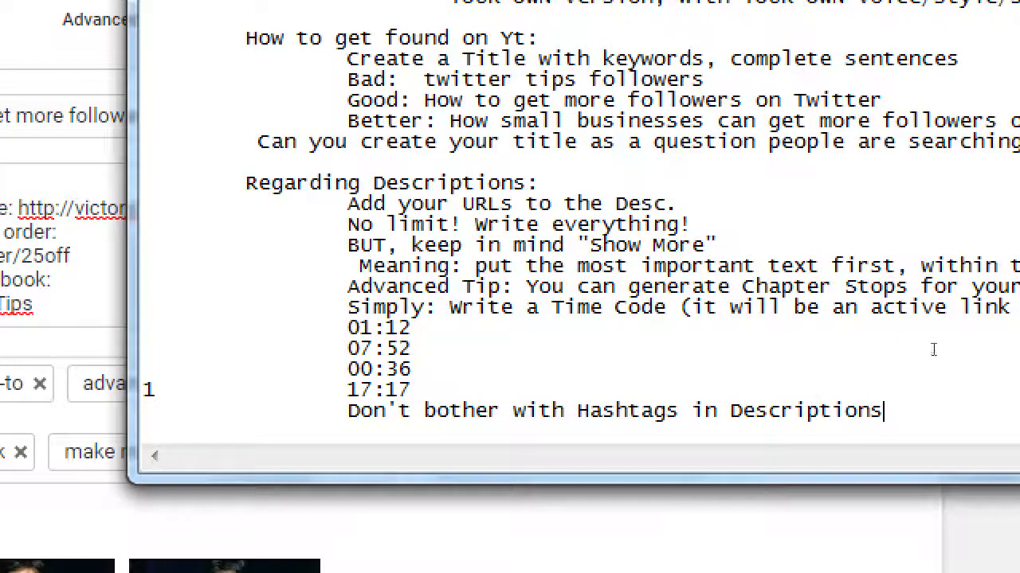
Step: Add an indented 'Too much downside' line beneath the hashtag note
{"action": "key", "text": "Return"}
{"action": "key", "text": "Tab"}
{"action": "key", "text": "Tab"}
{"action": "type", "text": "D"}
{"action": "key", "text": "BackSpace"}
{"action": "type", "text": "Too miuc"}
{"action": "key", "text": "BackSpace"}
{"action": "key", "text": "BackSpace"}
{"action": "key", "text": "BackSpace"}
{"action": "type", "text": "uch downl"}
{"action": "key", "text": "BackSpace"}
{"action": "type", "text": "side"}
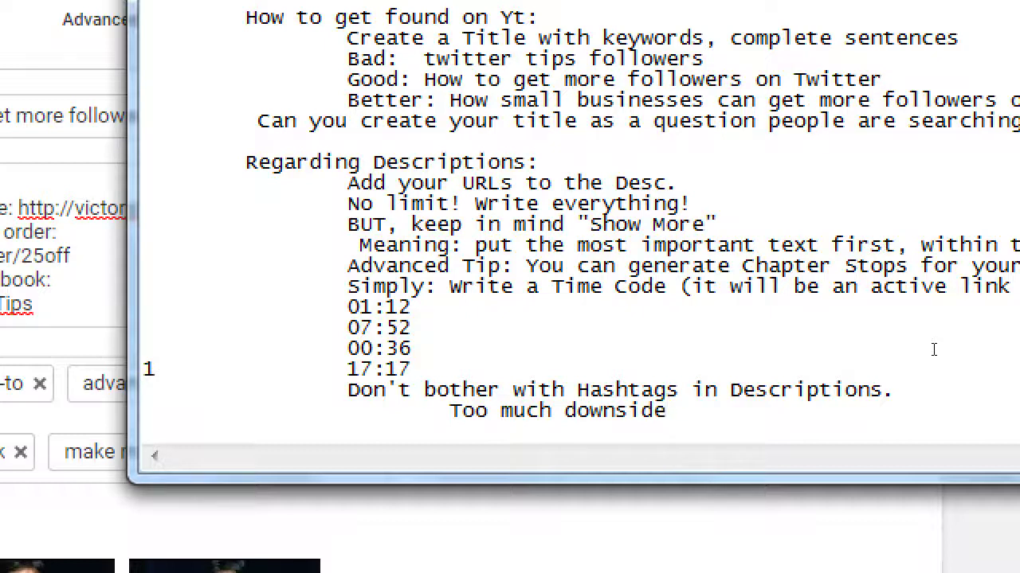
Step: Start a new indented line reading 'In Tag'
{"action": "key", "text": "Return"}
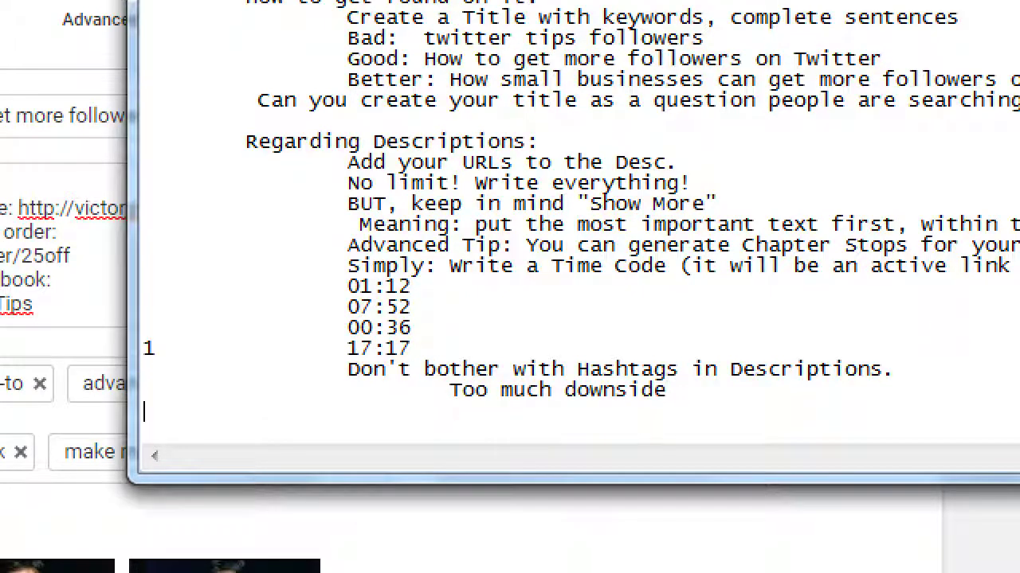
{"action": "key", "text": "Tab"}
{"action": "type", "text": "In Tag"}
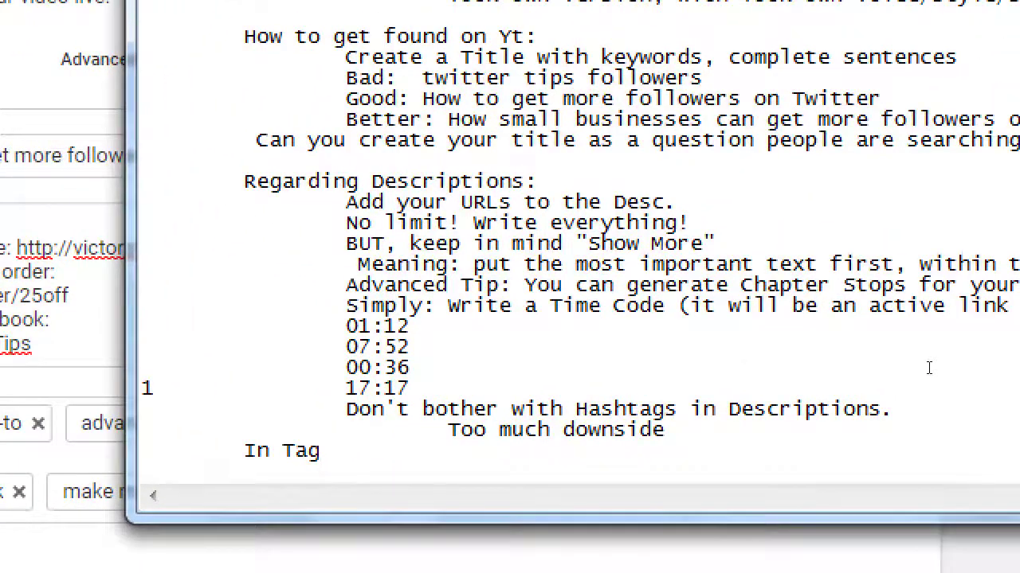
Step: Finish the line as 'In Tags: phrases that are multiple words separate them via Commas'
{"action": "type", "text": "s: "}
{"action": "type", "text": "words"}
{"action": "type", "text": " t"}
{"action": "key", "text": "BackSpace"}
{"action": "key", "text": "BackSpace"}
{"action": "key", "text": "BackSpace"}
{"action": "key", "text": "BackSpace"}
{"action": "key", "text": "BackSpace"}
{"action": "key", "text": "BackSpace"}
{"action": "key", "text": "BackSpace"}
{"action": "type", "text": "phras"}
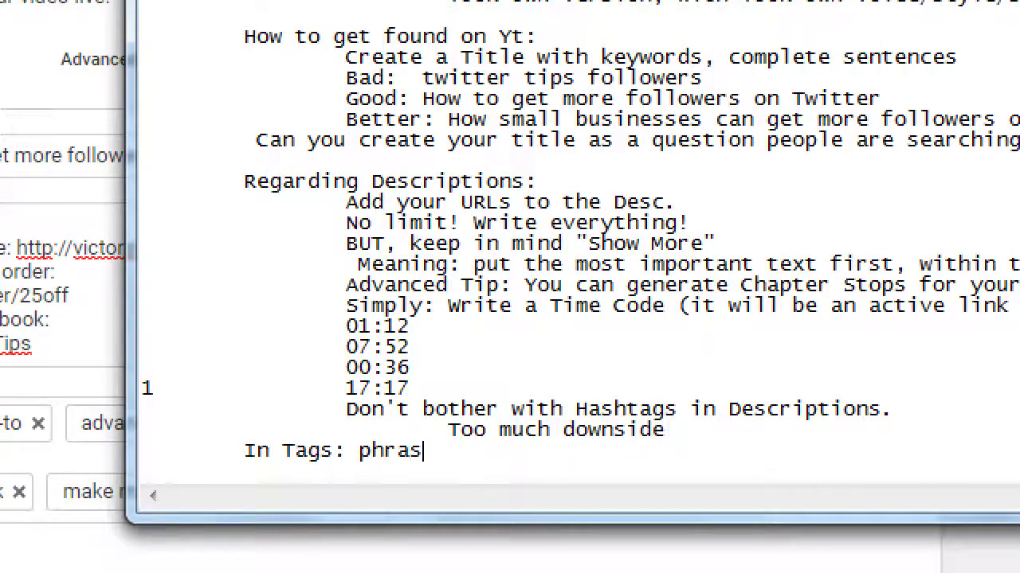
{"action": "type", "text": "es that are mul"}
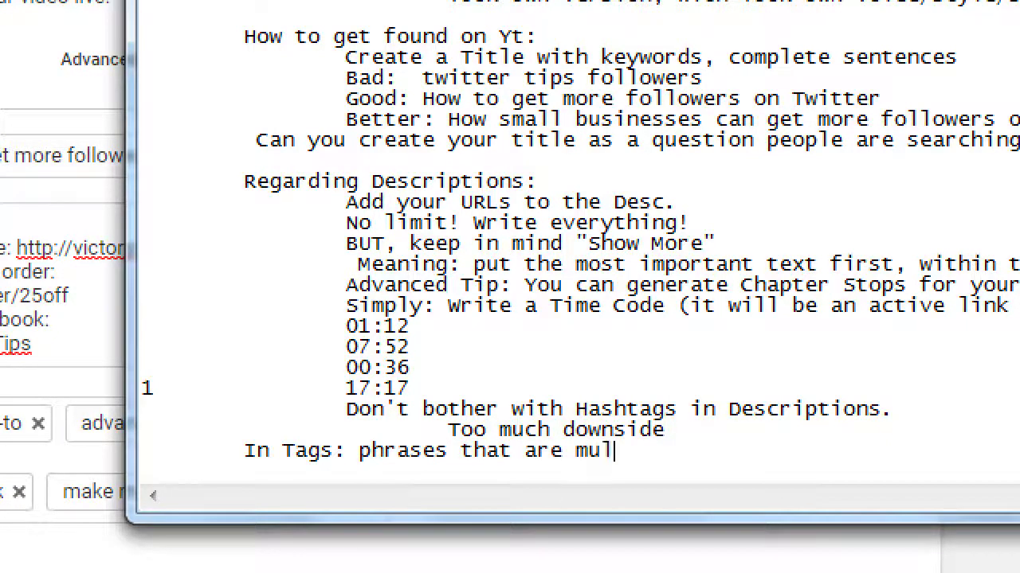
{"action": "type", "text": "tiple words"}
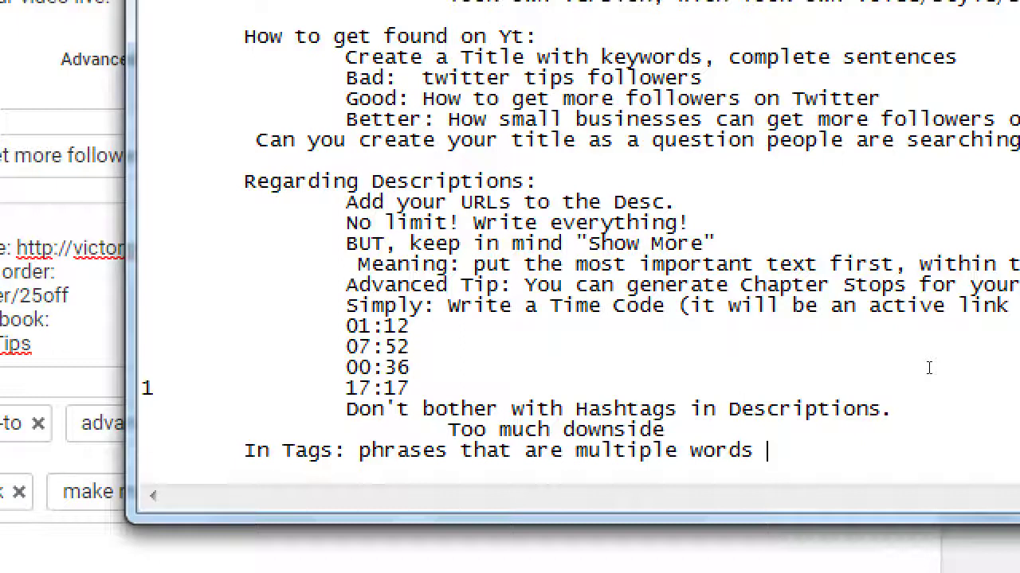
{"action": "type", "text": " separate the"}
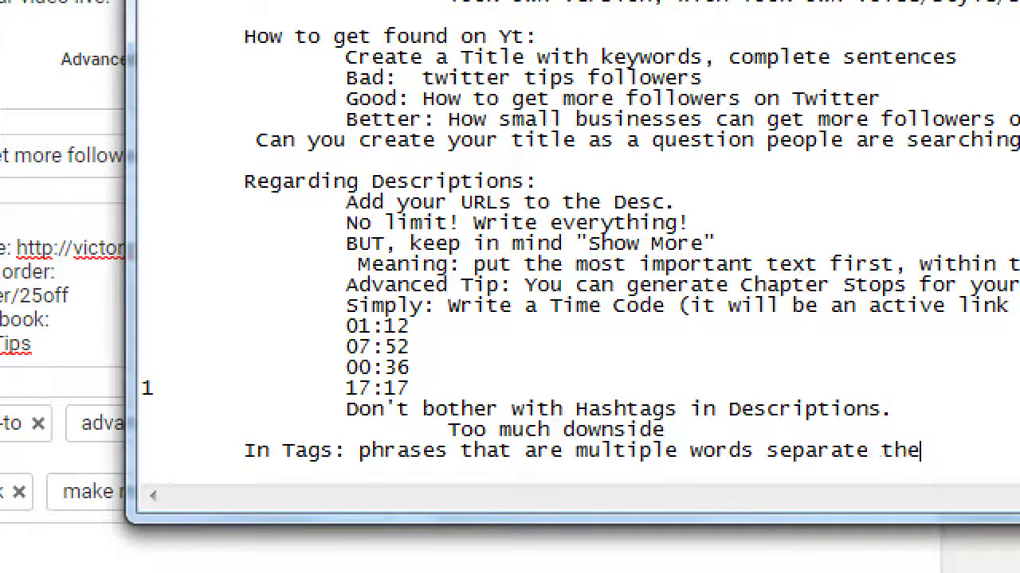
{"action": "type", "text": "m via Co"}
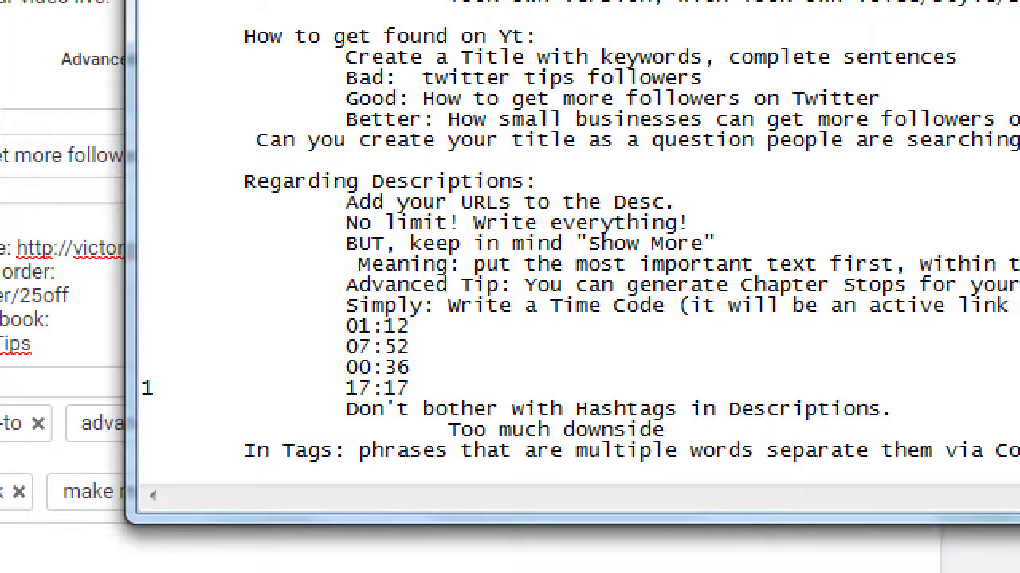
{"action": "type", "text": "mmas"}
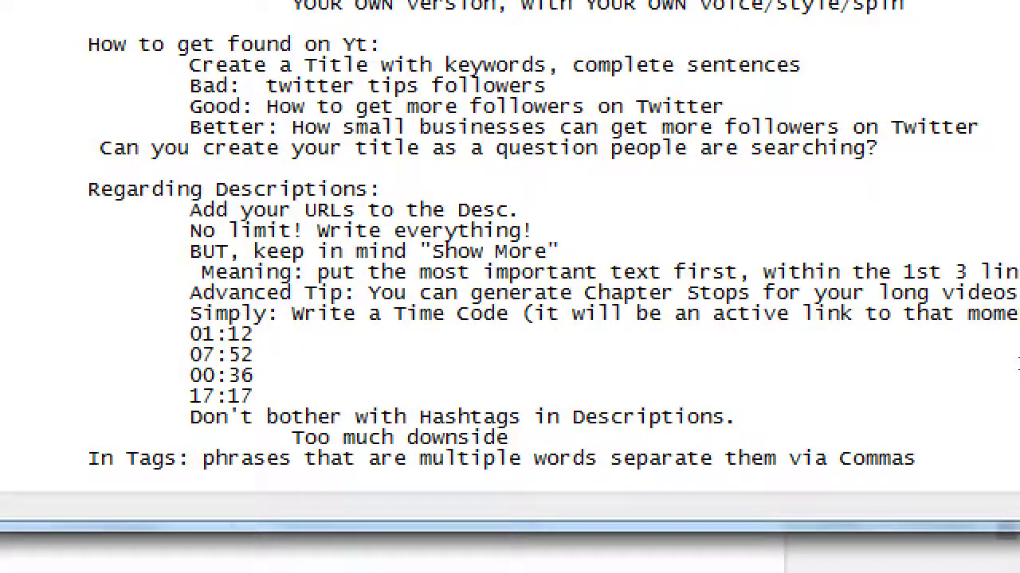
Step: Back on the upload page, change the video's visibility from Public to Unlisted
{"action": "key", "text": "super+minus"}
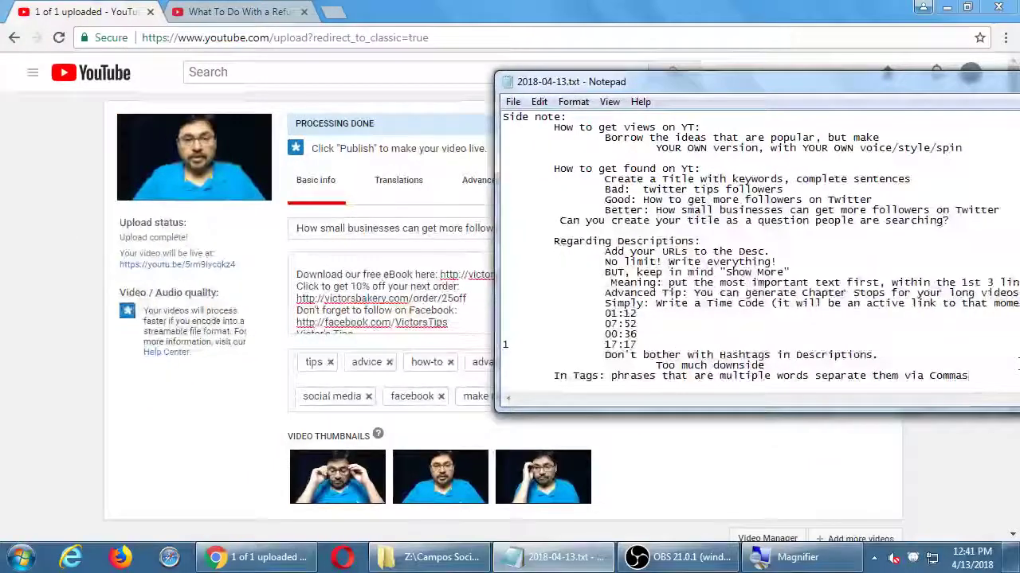
{"action": "left_click", "coordinate": [197, 443]}
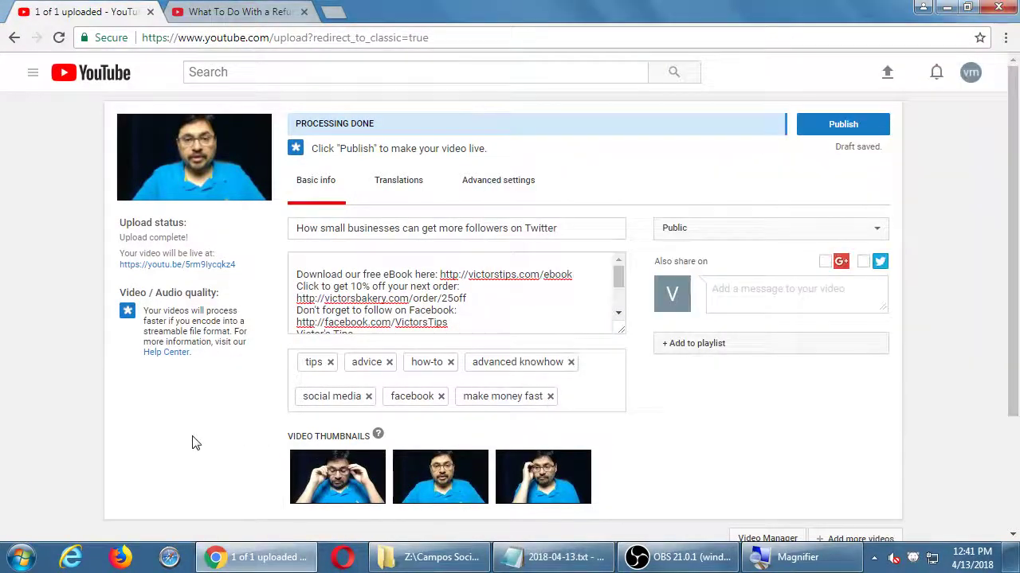
{"action": "left_click", "coordinate": [824, 234]}
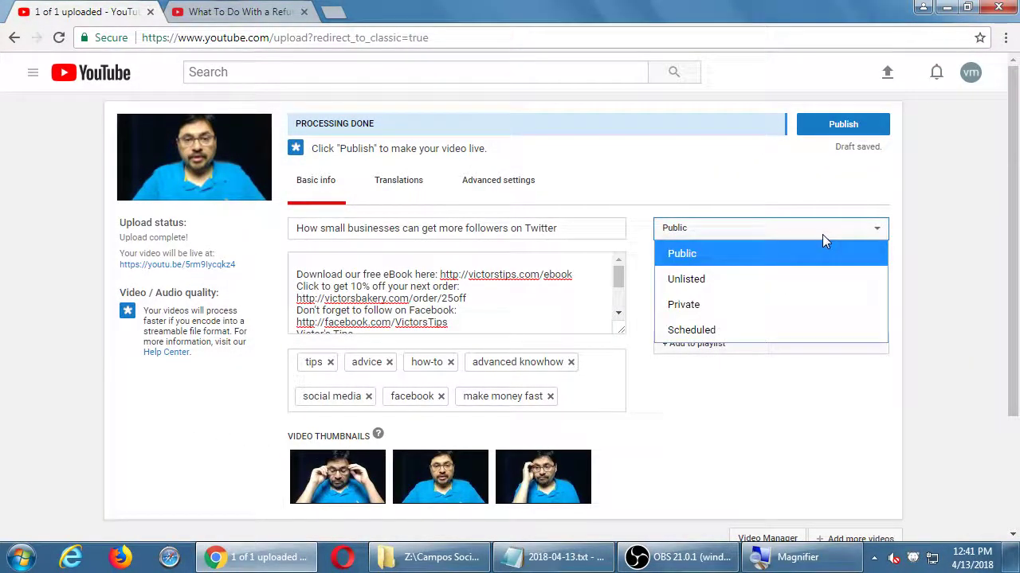
{"action": "key", "text": "super+plus"}
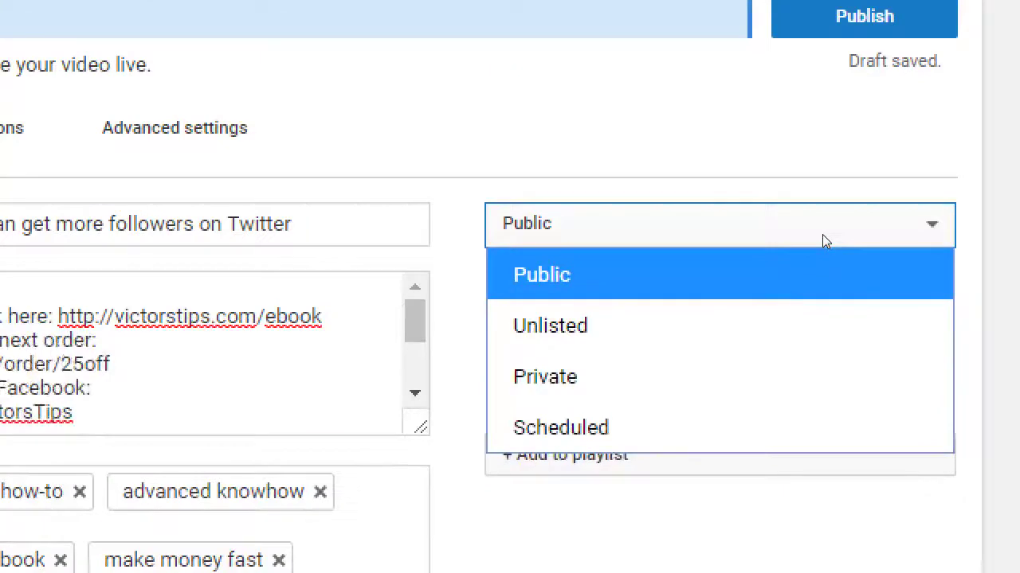
{"action": "key", "text": "Down"}
{"action": "key", "text": "Down"}
{"action": "key", "text": "Down"}
{"action": "key", "text": "Up"}
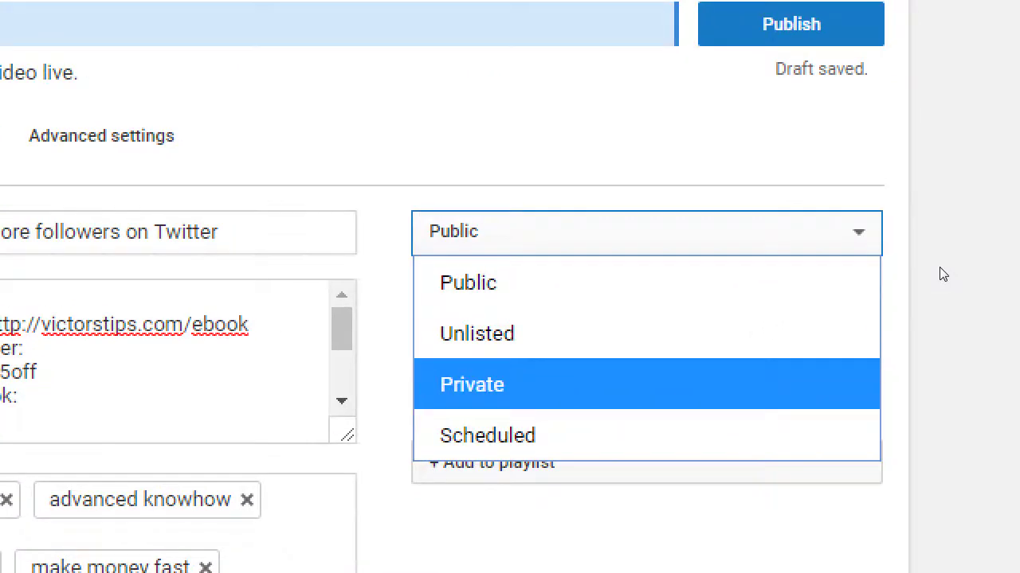
{"action": "left_click", "coordinate": [1011, 265]}
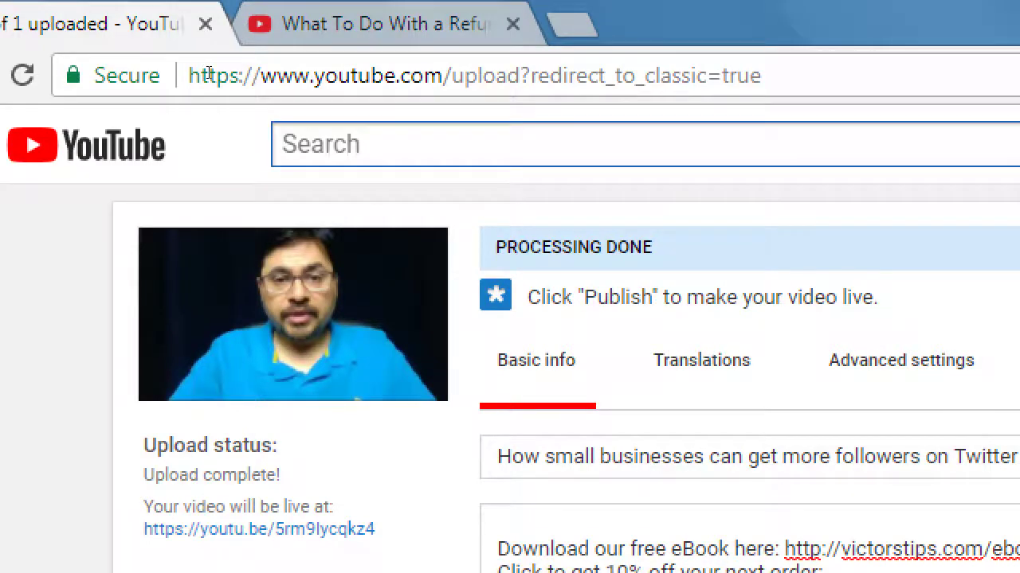
{"action": "key", "text": "alt+Down"}
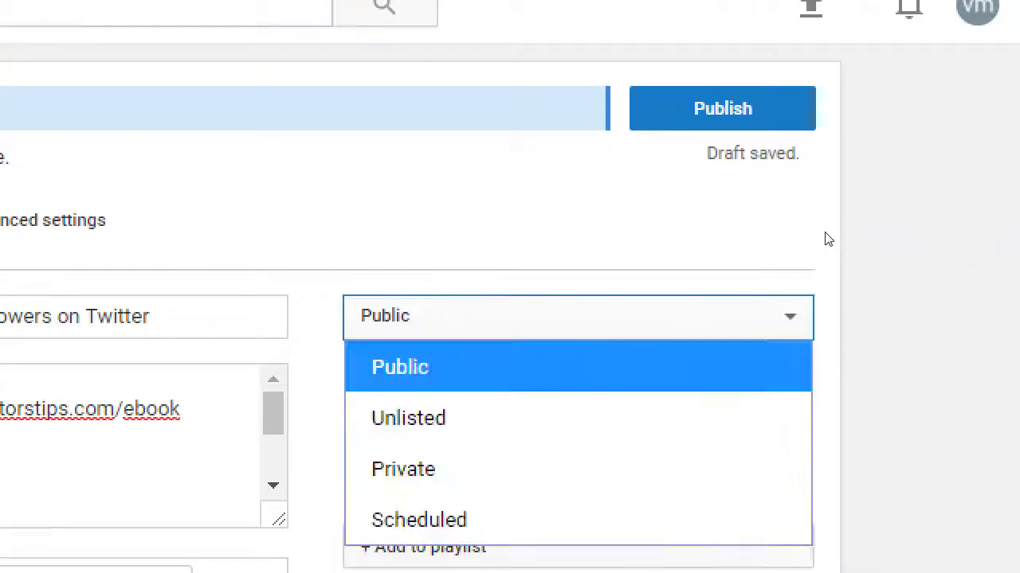
{"action": "key", "text": "Down"}
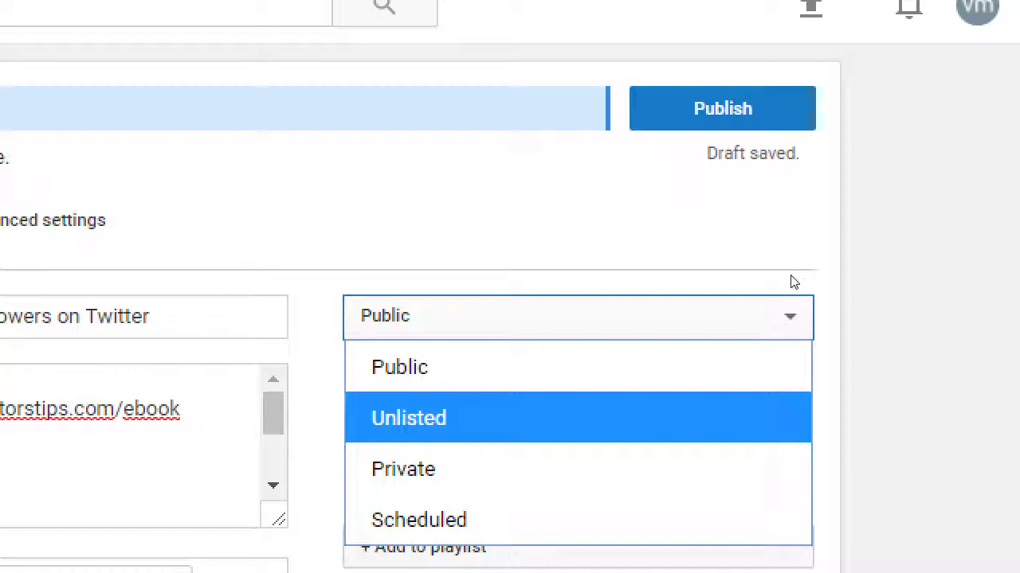
{"action": "key", "text": "Return"}
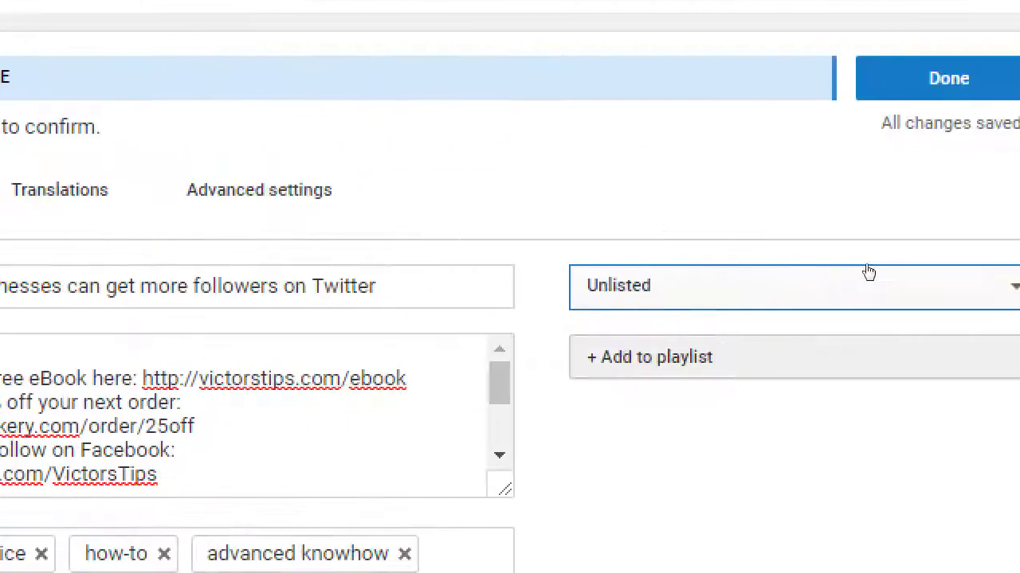
Step: Set the video's visibility to Private
{"action": "left_click", "coordinate": [868, 273]}
{"action": "key", "text": "Down"}
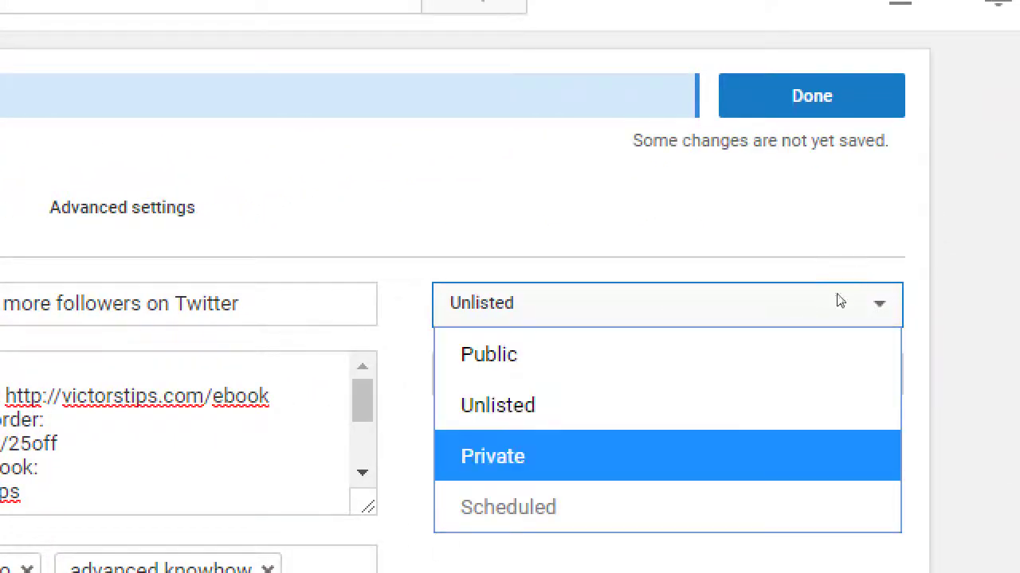
{"action": "key", "text": "Return"}
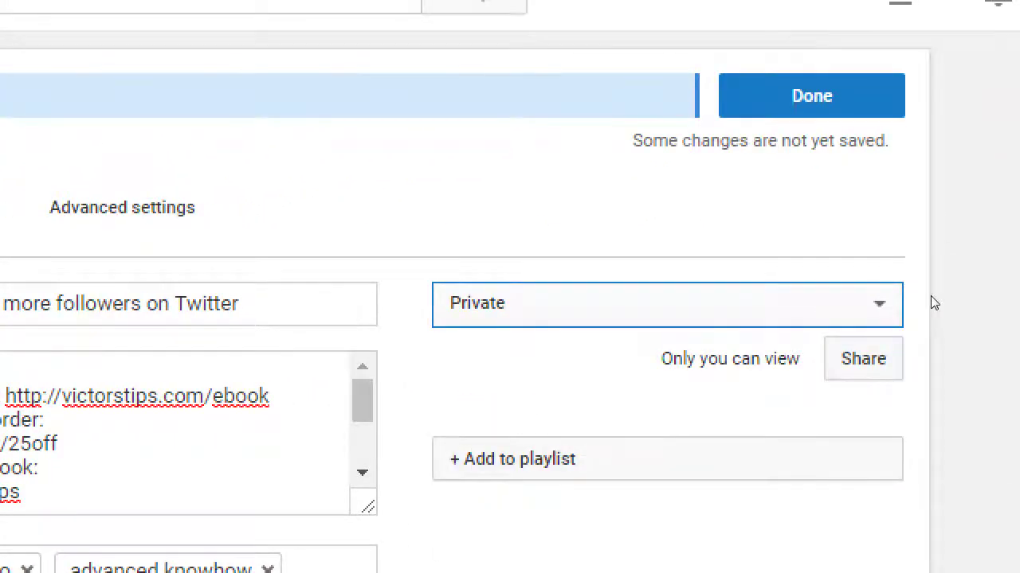
Step: Share the private video with three recipients' e-mail addresses, notifying them by e-mail
{"action": "key", "text": "Tab"}
{"action": "key", "text": "Return"}
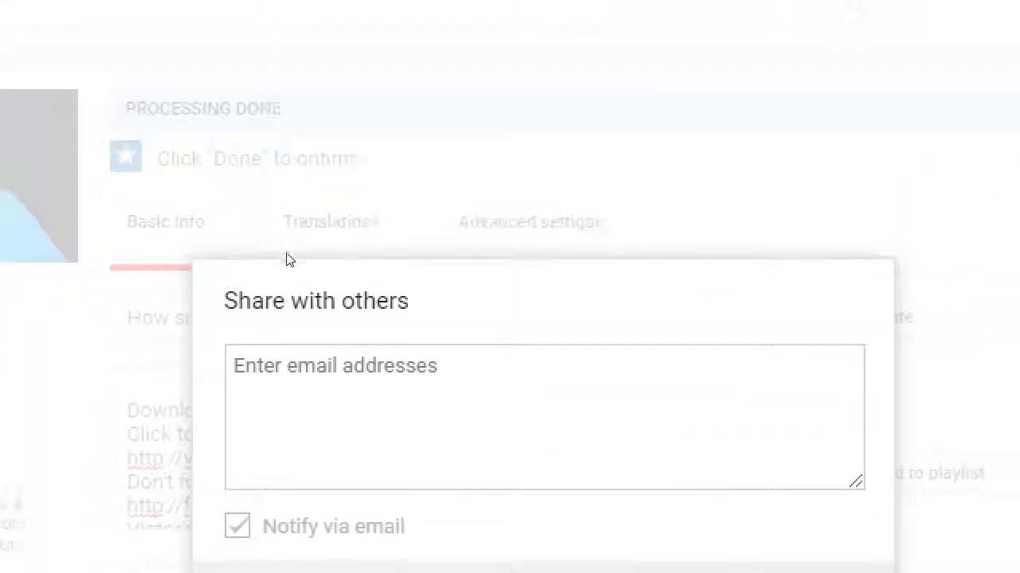
{"action": "left_click", "coordinate": [137, 353]}
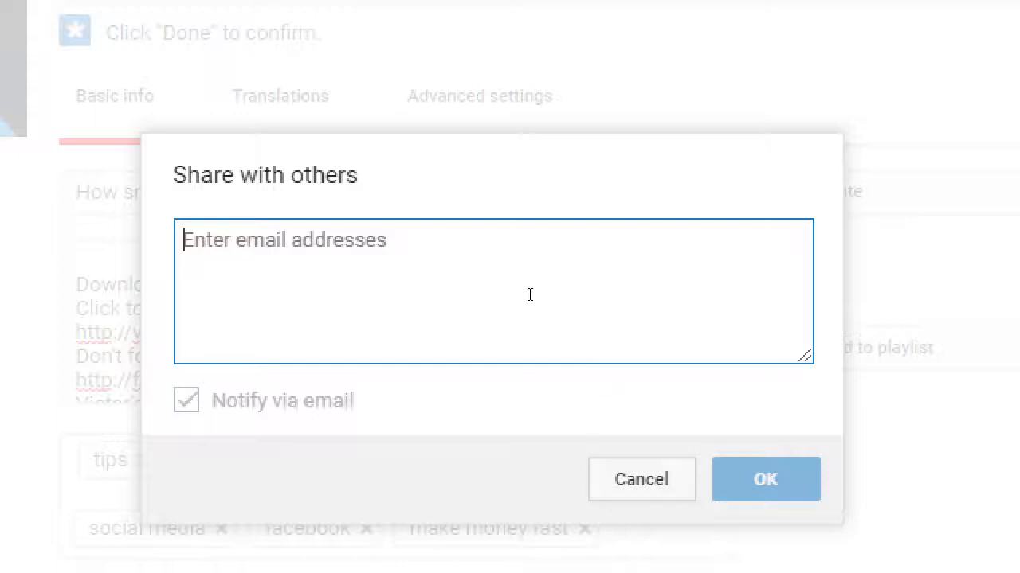
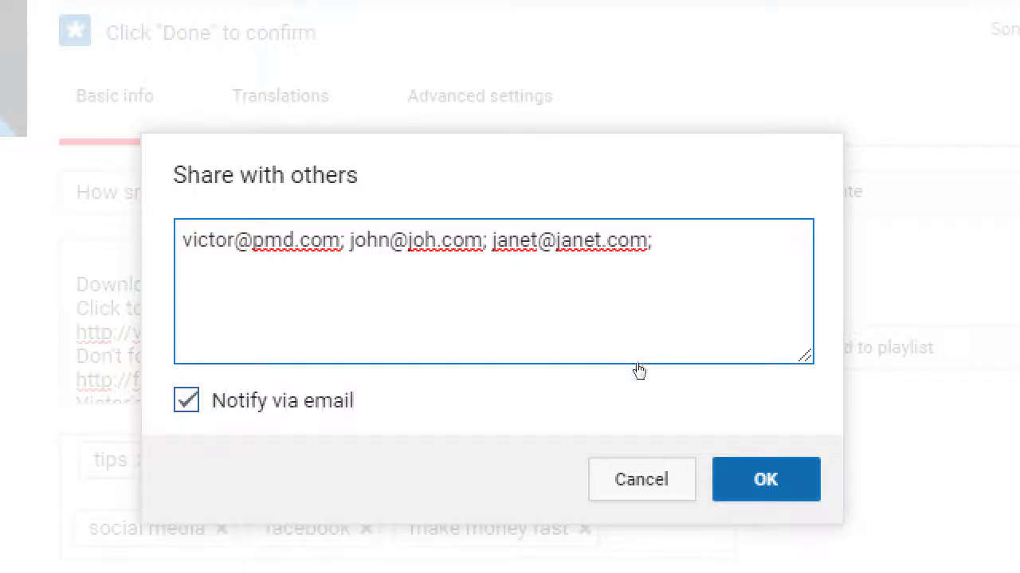
{"action": "key", "text": "Return"}
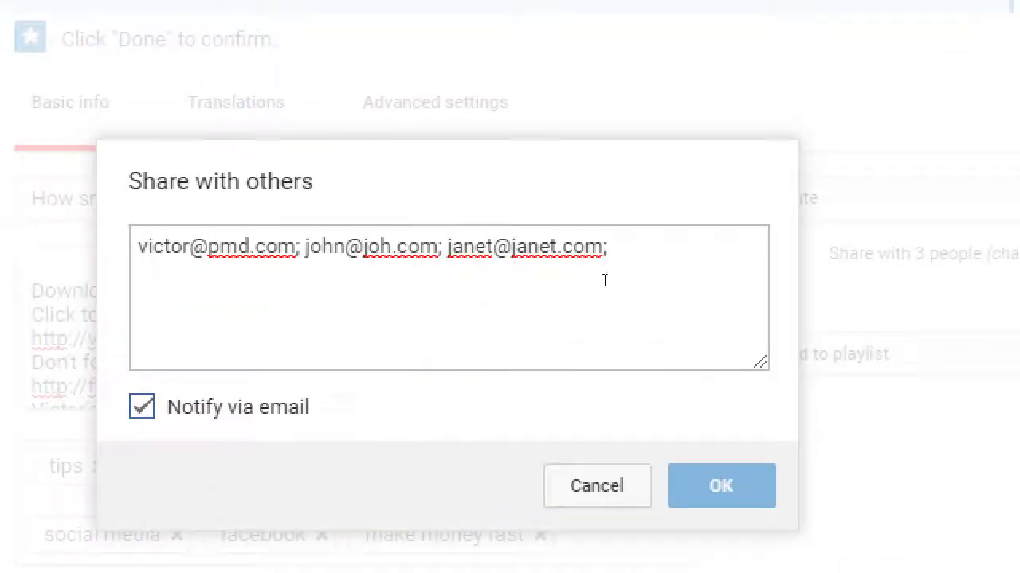
{"action": "left_click", "coordinate": [610, 269]}
{"action": "left_click_drag", "start_coordinate": [612, 270], "coordinate": [321, 289]}
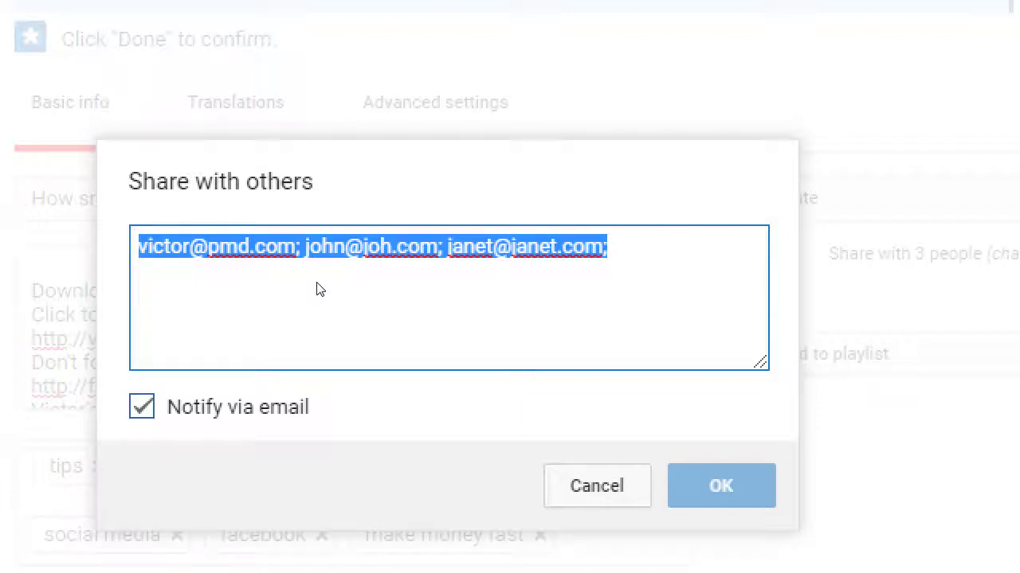
{"action": "key", "text": "Escape"}
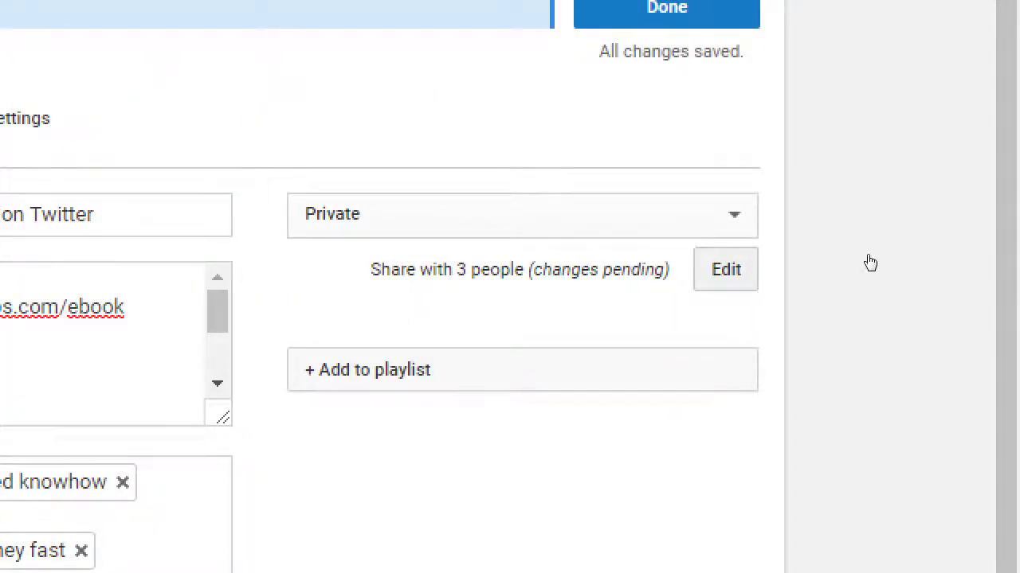
{"action": "key", "text": "shift+Tab"}
{"action": "key", "text": "space"}
{"action": "key", "text": "Up"}
{"action": "key", "text": "Up"}
{"action": "key", "text": "Return"}
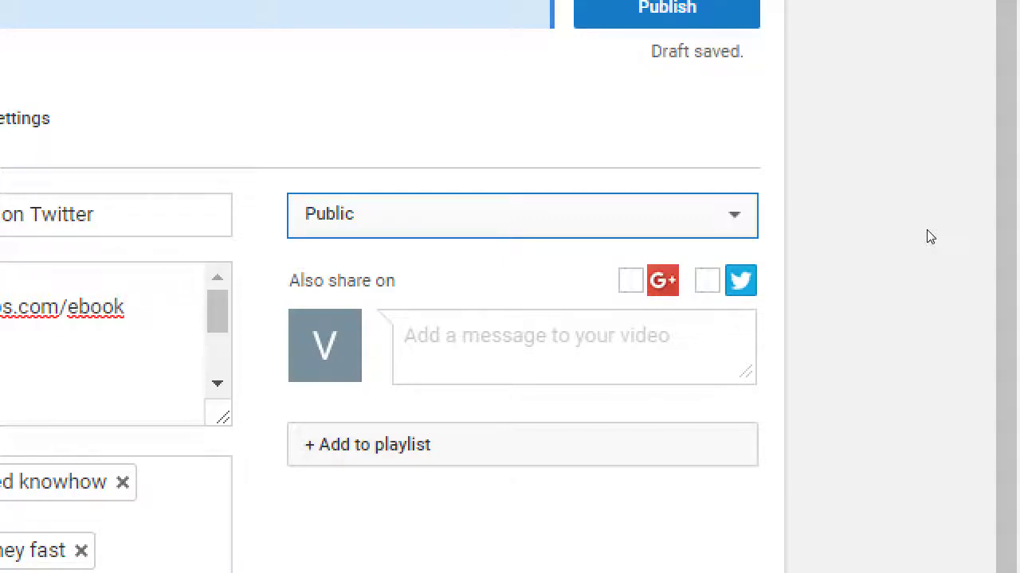
{"action": "key", "text": "alt+Down"}
{"action": "key", "text": "Down"}
{"action": "key", "text": "Down"}
{"action": "key", "text": "Down"}
{"action": "key", "text": "Up"}
{"action": "key", "text": "Return"}
{"action": "key", "text": "Tab"}
{"action": "key", "text": "Return"}
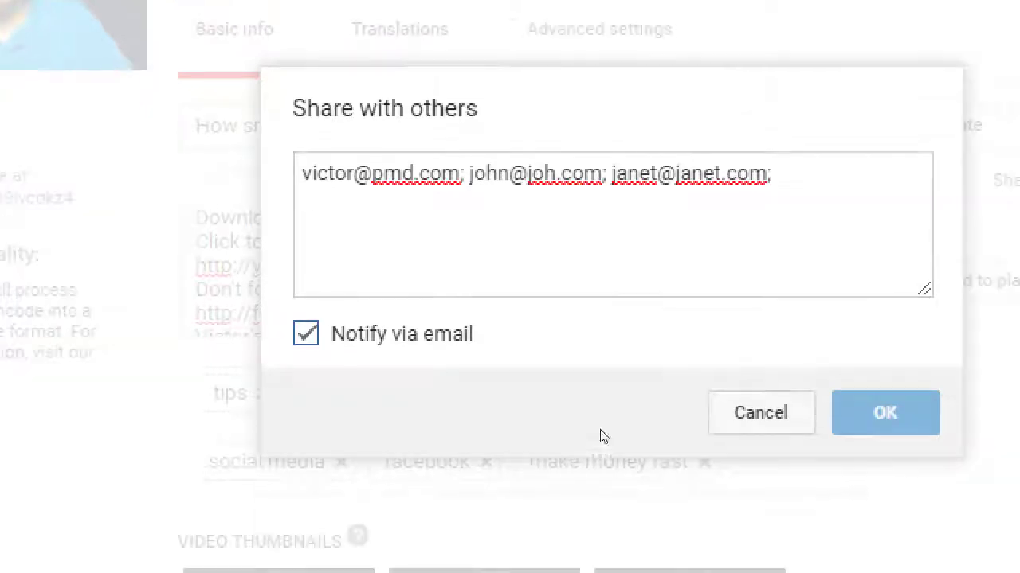
{"action": "left_click", "coordinate": [961, 457]}
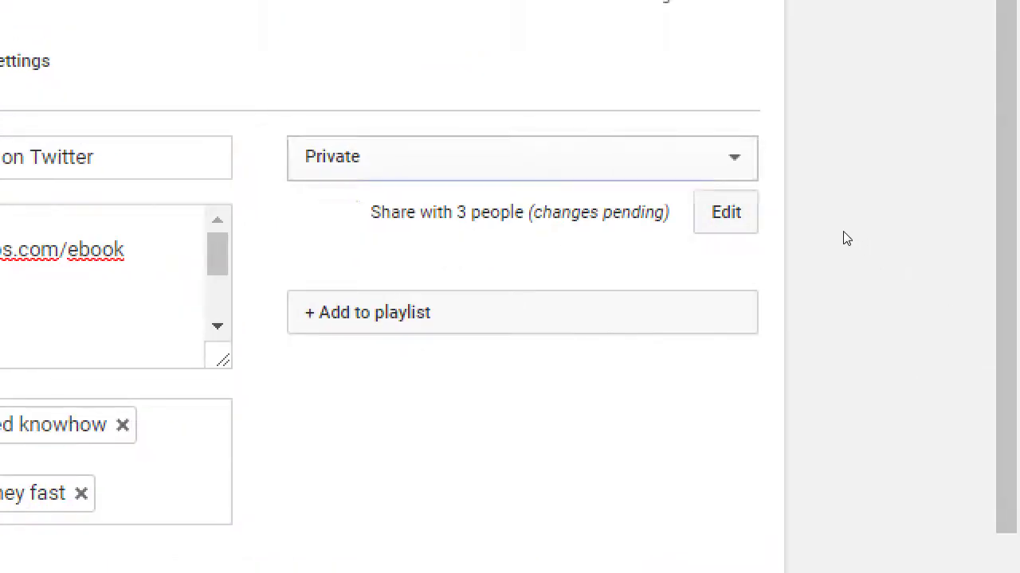
{"action": "key", "text": "space"}
Step: Schedule release for Apr 17, 2018 at 10:15 AM, then switch visibility back to Public
{"action": "left_click", "coordinate": [740, 338]}
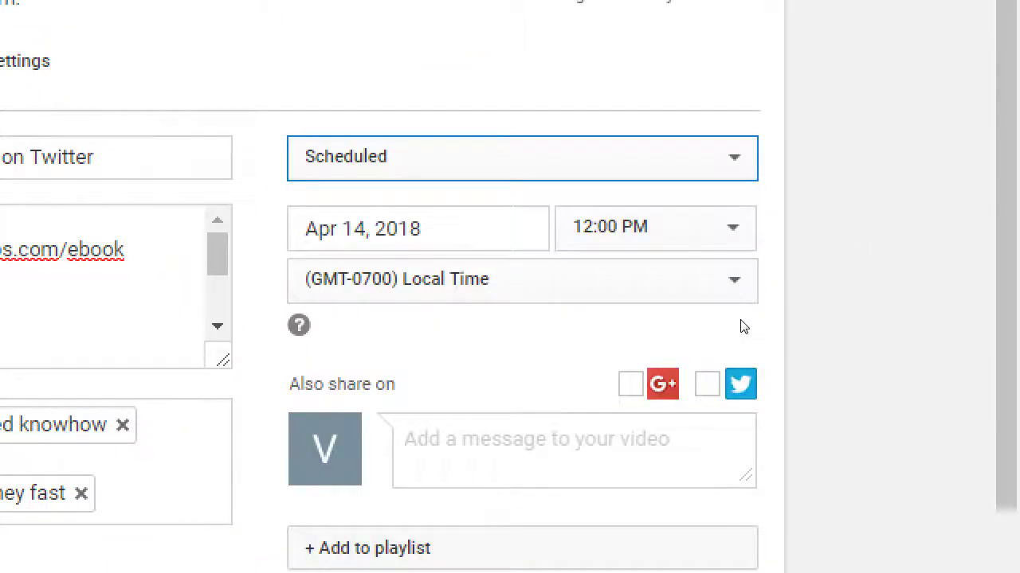
{"action": "key", "text": "Tab"}
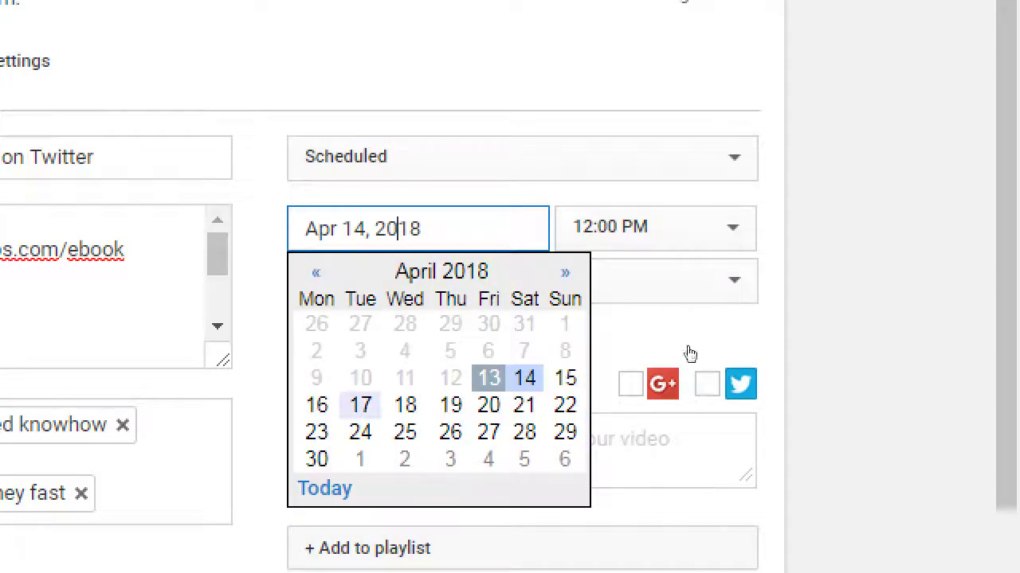
{"action": "key", "text": "Return"}
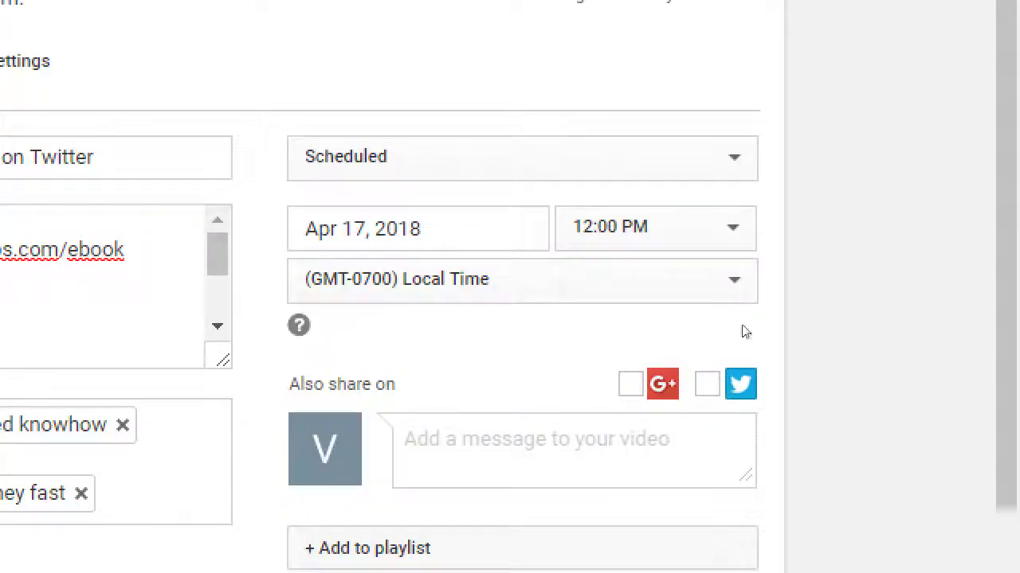
{"action": "key", "text": "Tab"}
{"action": "key", "text": "Down"}
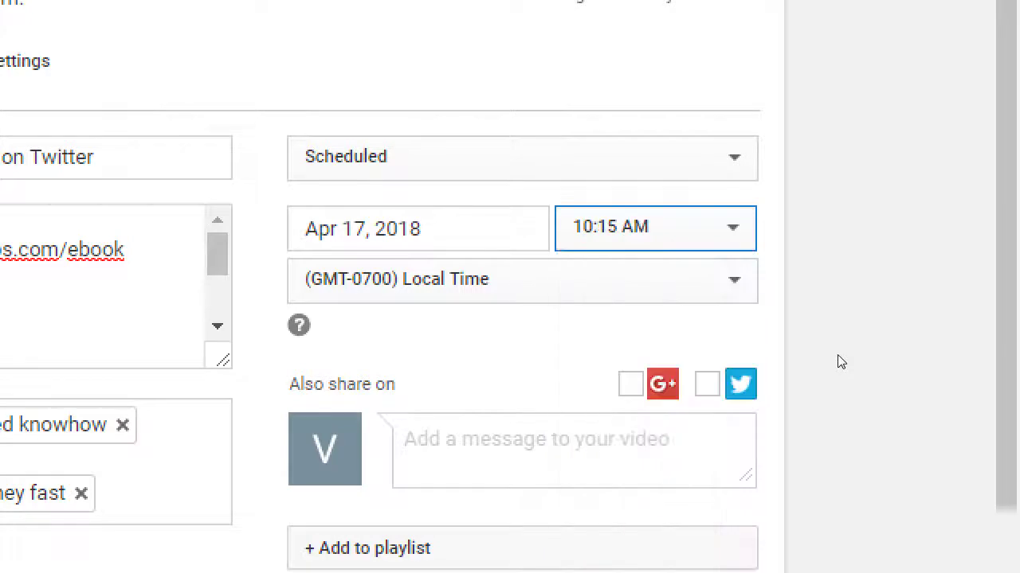
{"action": "key", "text": "Return"}
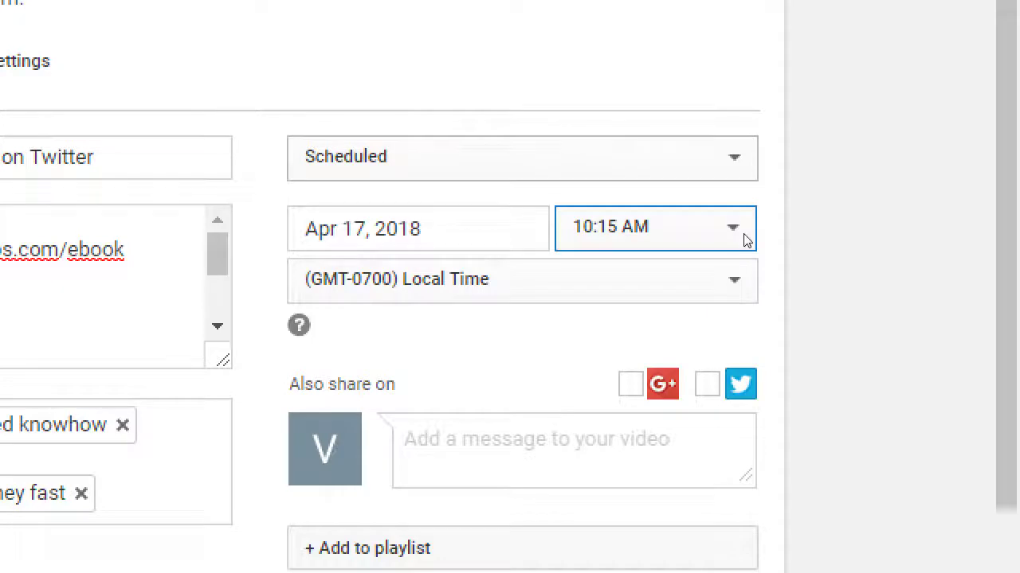
{"action": "key", "text": "alt+Down"}
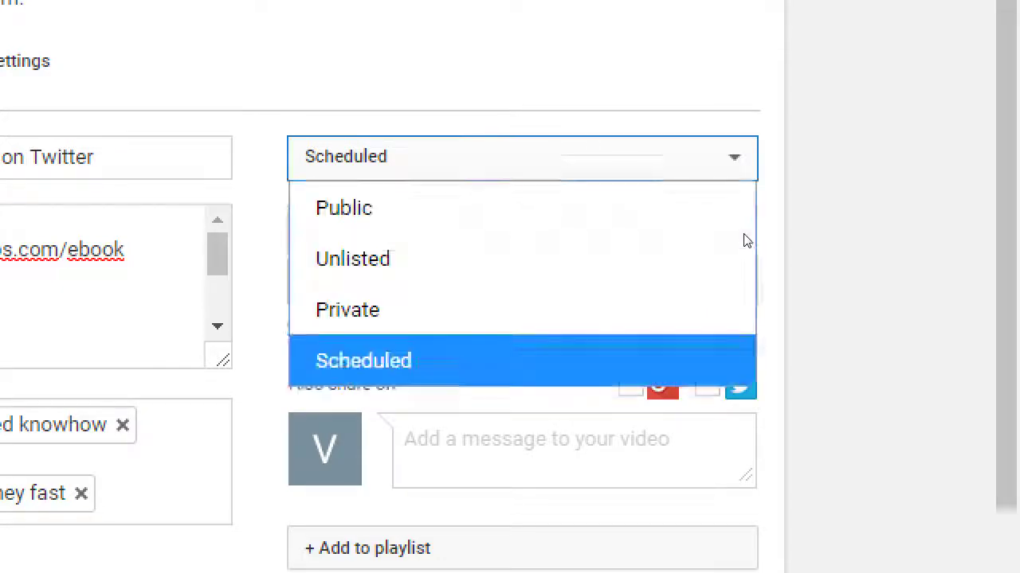
{"action": "key", "text": "Return"}
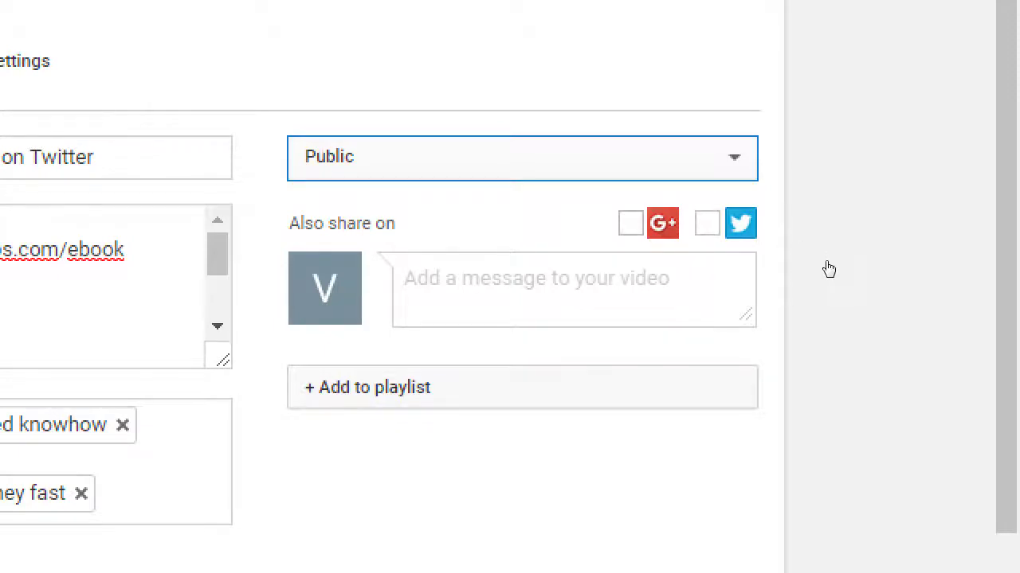
Step: Toggle visibility to Scheduled and back to Public, then bring up the Add to playlist options
{"action": "key", "text": "space"}
{"action": "key", "text": "Down"}
{"action": "key", "text": "Down"}
{"action": "key", "text": "Down"}
{"action": "key", "text": "Return"}
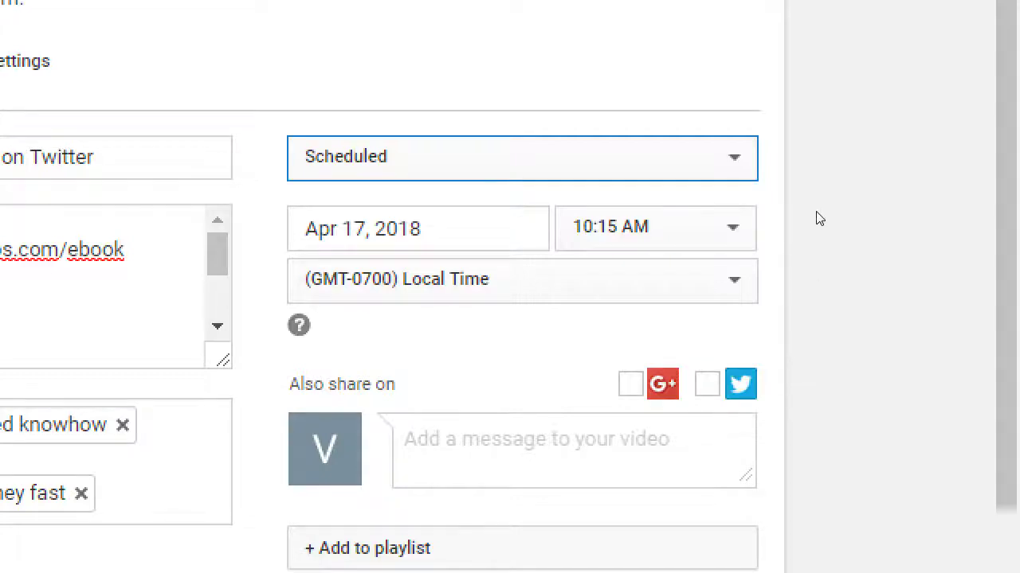
{"action": "key", "text": "alt+Down"}
{"action": "key", "text": "Return"}
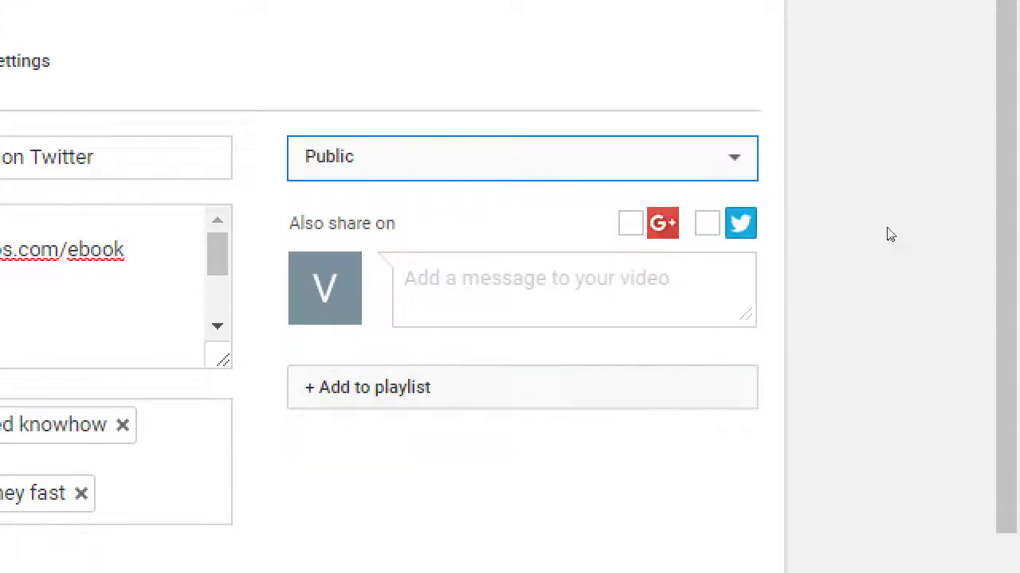
{"action": "scroll", "coordinate": [955, 238], "scroll_direction": "down", "scroll_amount": 2}
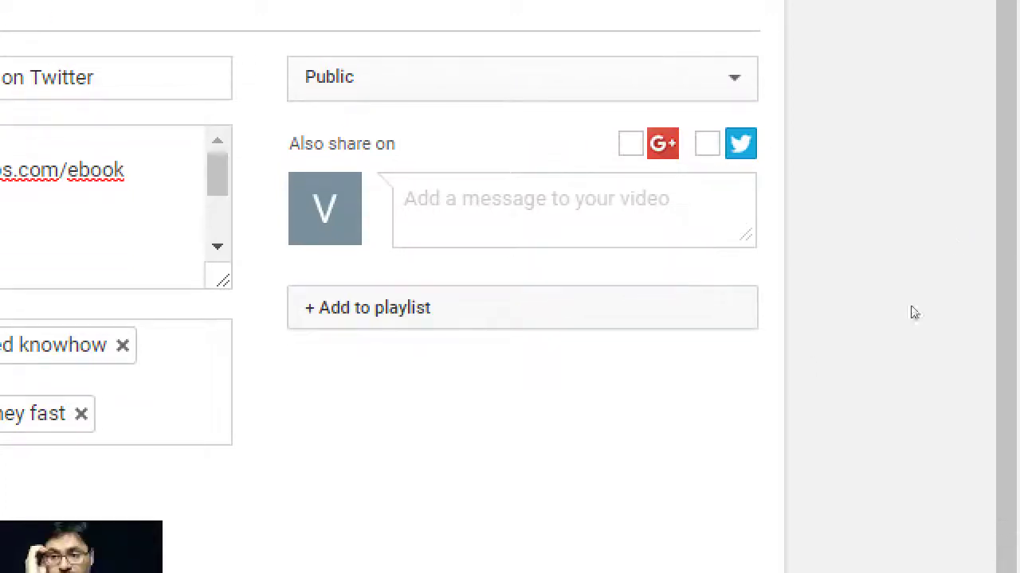
{"action": "left_click", "coordinate": [739, 307]}
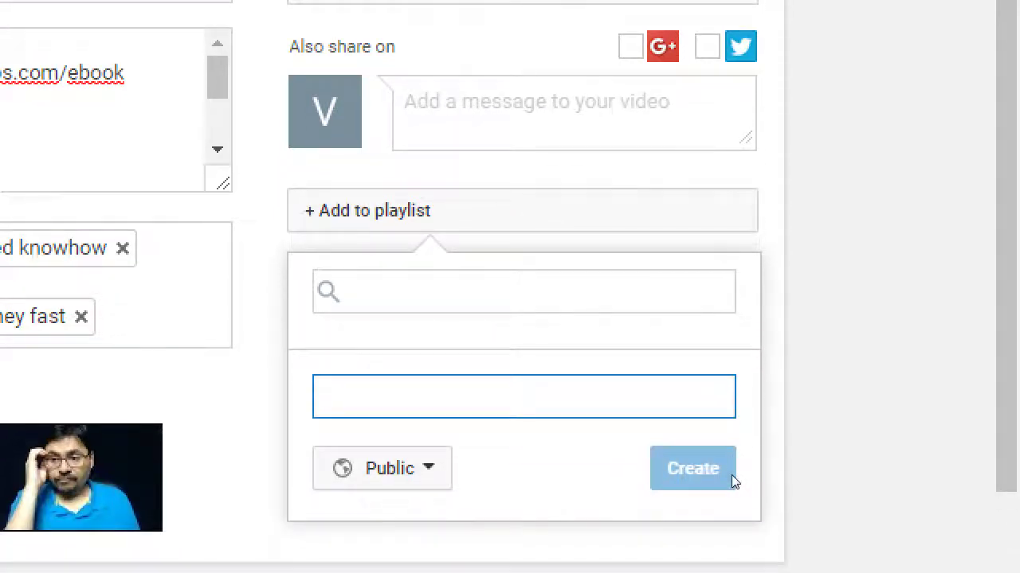
Step: Create a public playlist named 'Social Media Tips' containing the video
{"action": "type", "text": "Social Media "}
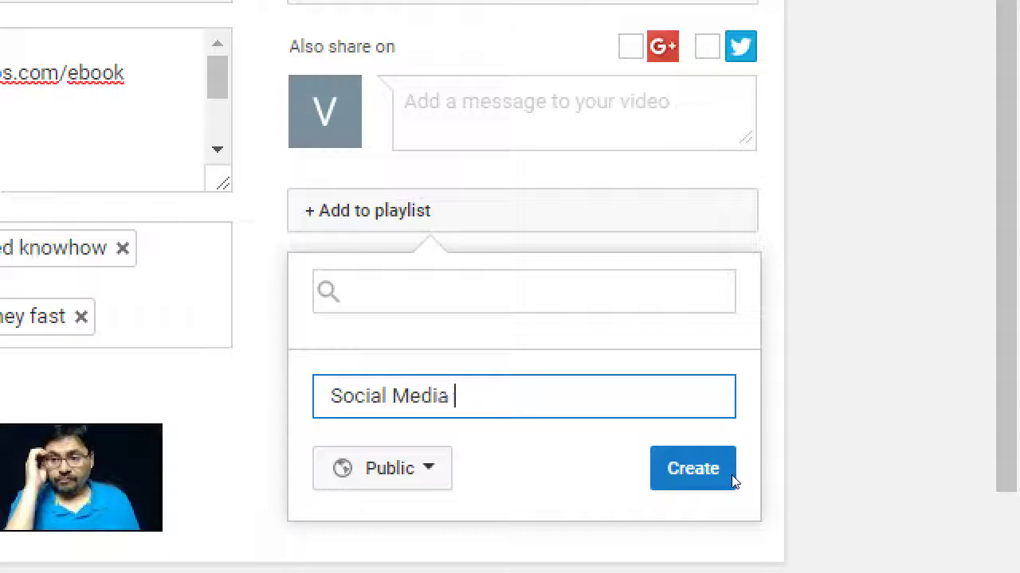
{"action": "type", "text": "Tips"}
{"action": "left_click", "coordinate": [733, 481]}
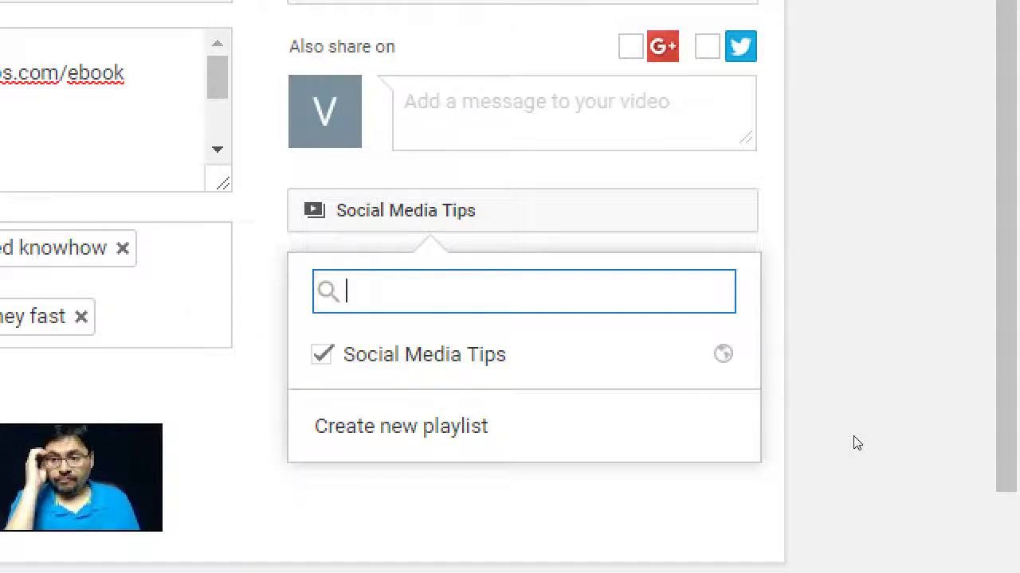
Step: Create a 'Monday Motivation' playlist and tick both it and 'Social Media Tips' for the video
{"action": "left_click", "coordinate": [704, 409]}
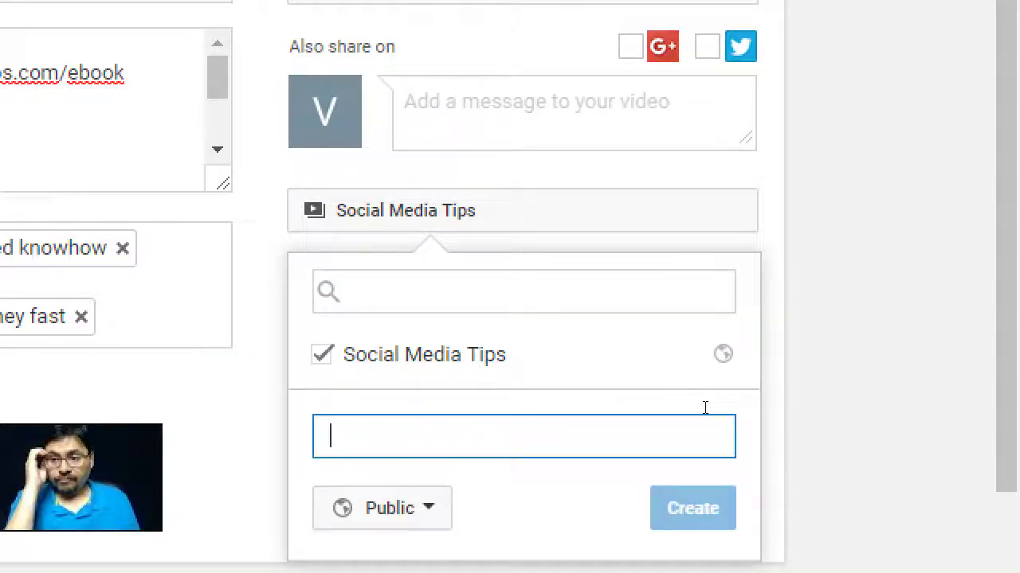
{"action": "type", "text": "Mo"}
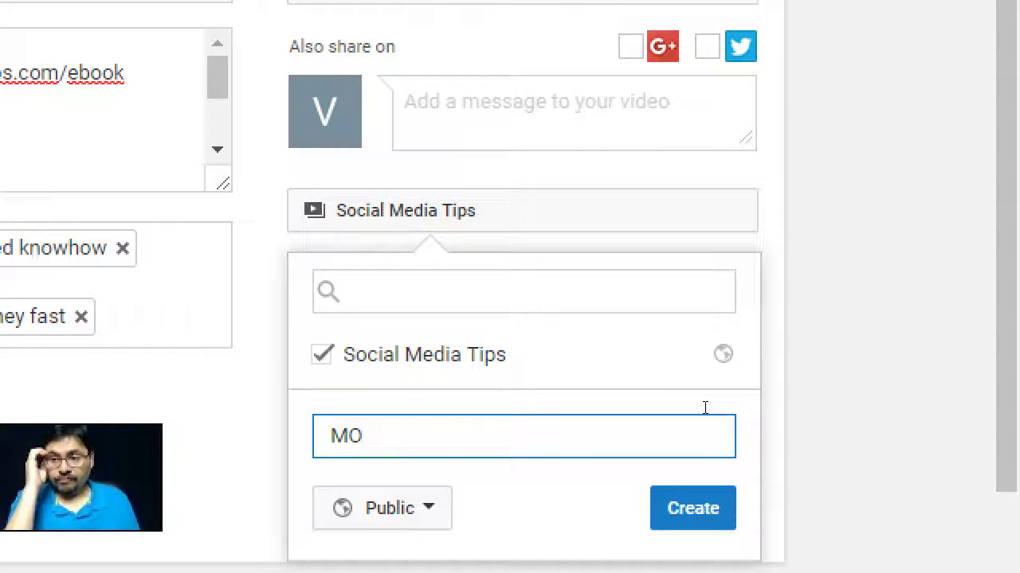
{"action": "type", "text": "nday Mo"}
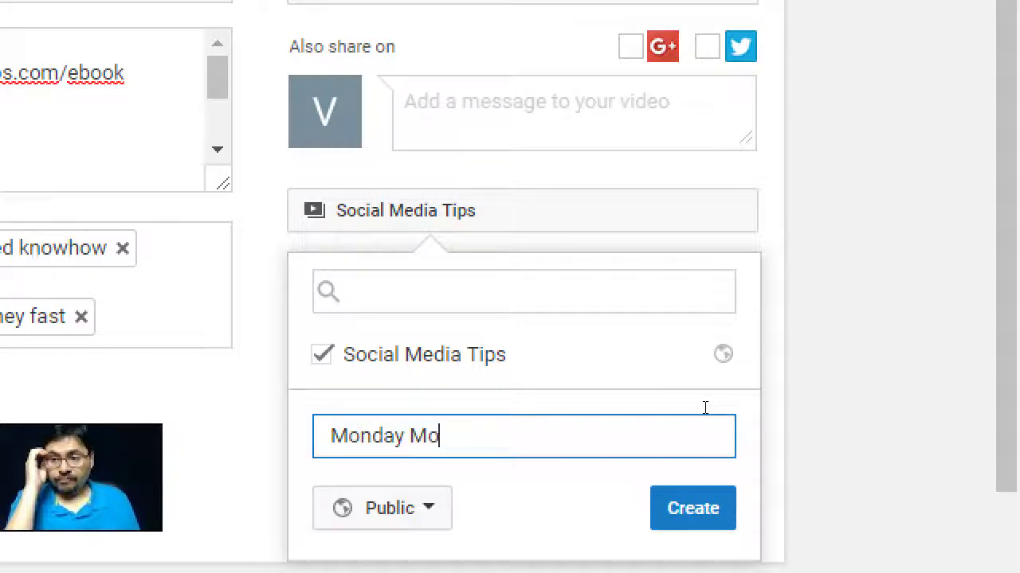
{"action": "type", "text": "tivation"}
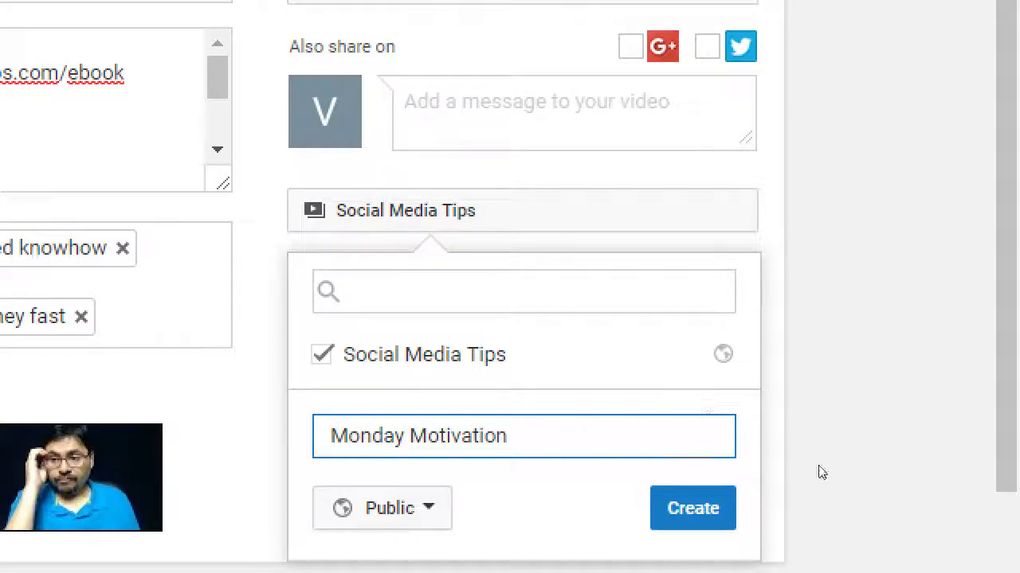
{"action": "key", "text": "Return"}
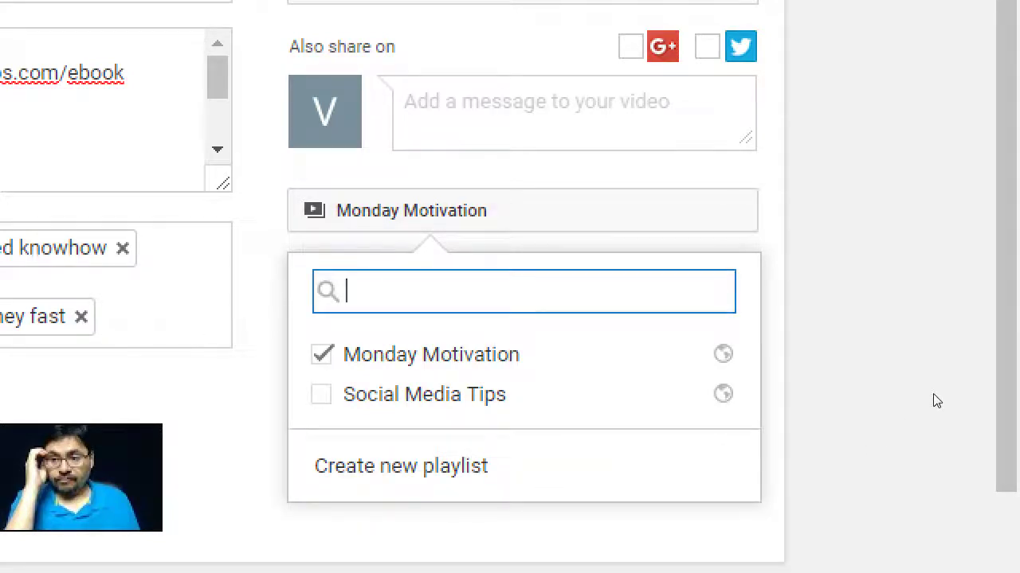
{"action": "left_click", "coordinate": [667, 400]}
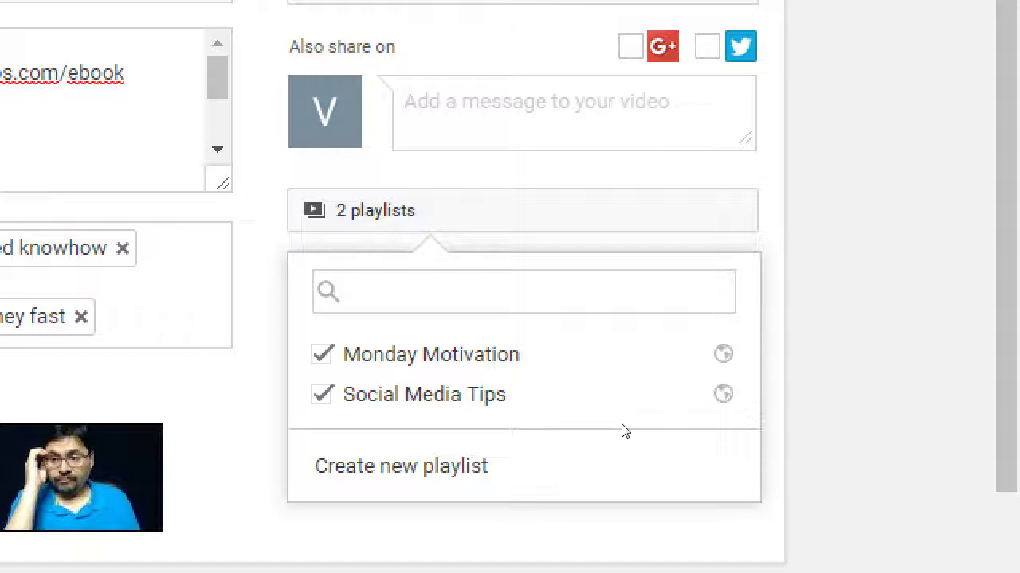
Step: In Notepad, add a 'Playlists:' heading with the indented line 'Organize your videos into groups. You can have a video'
{"action": "key", "text": "alt+Tab"}
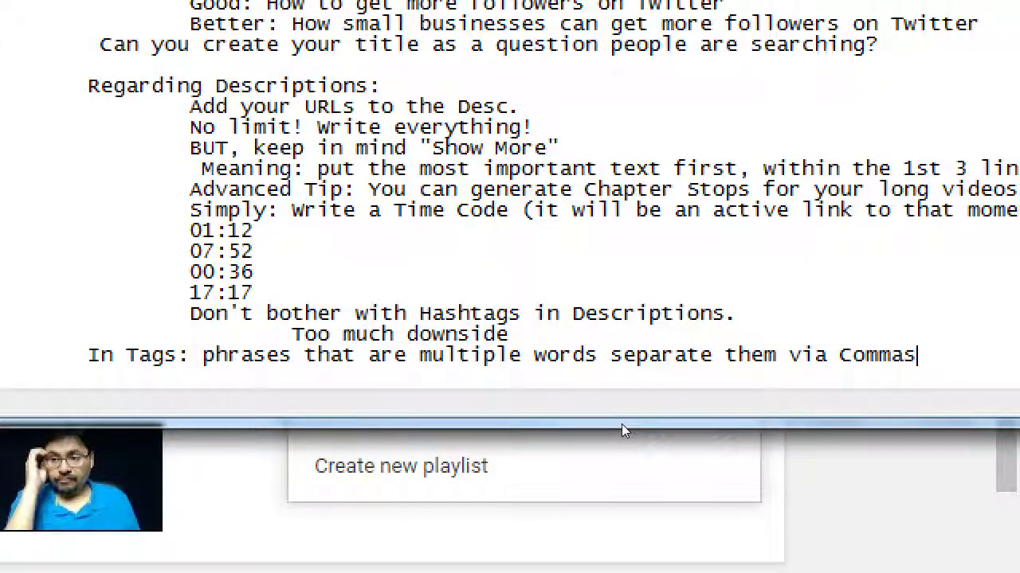
{"action": "key", "text": "Return"}
{"action": "key", "text": "Return"}
{"action": "type", "text": "Playlists:"}
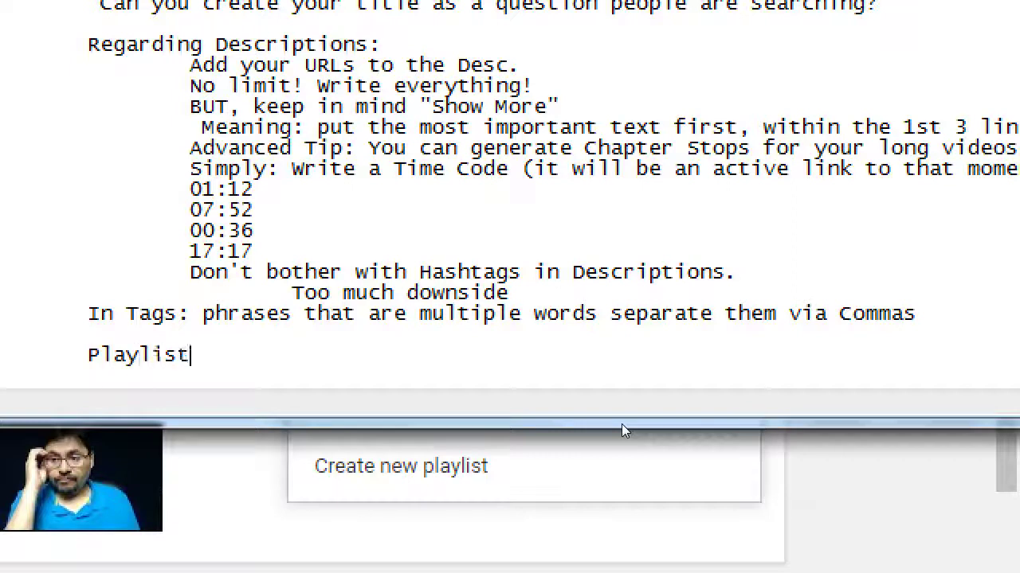
{"action": "key", "text": "Return"}
{"action": "key", "text": "Tab"}
{"action": "type", "text": "Oran"}
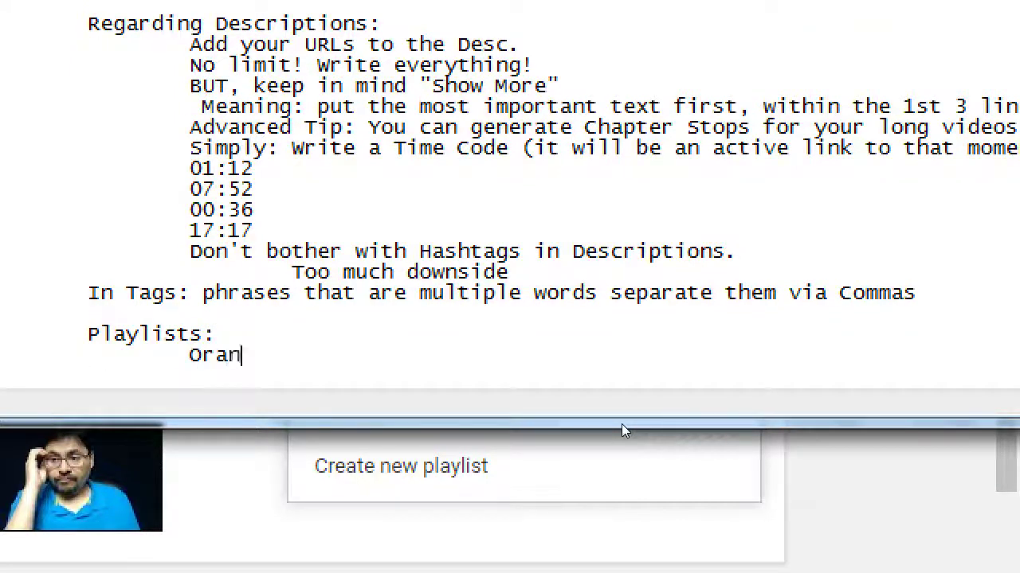
{"action": "key", "text": "BackSpace"}
{"action": "key", "text": "BackSpace"}
{"action": "type", "text": "gn"}
{"action": "key", "text": "BackSpace"}
{"action": "type", "text": "anize your vidoes"}
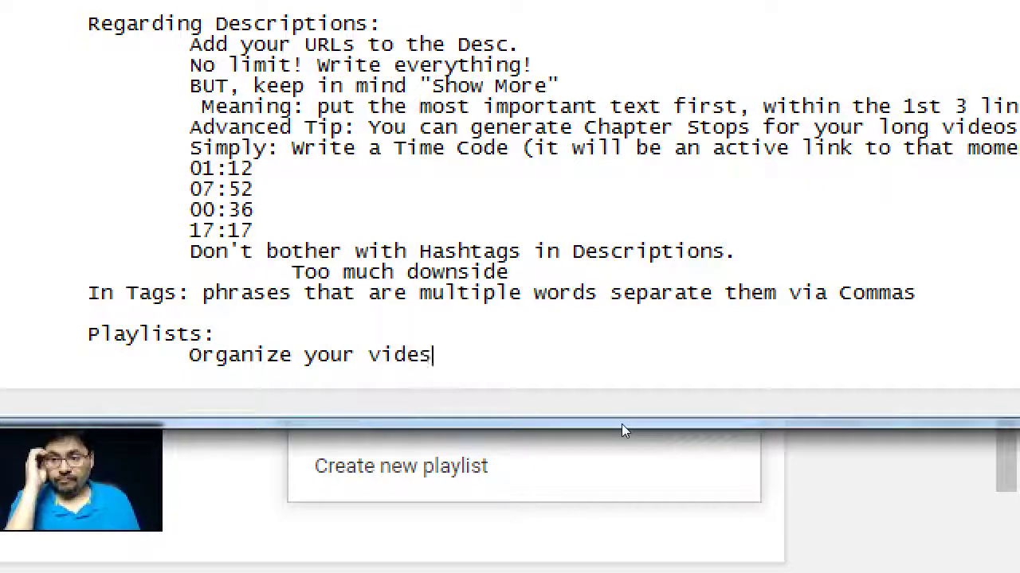
{"action": "key", "text": "BackSpace"}
{"action": "key", "text": "BackSpace"}
{"action": "type", "text": "oes into "}
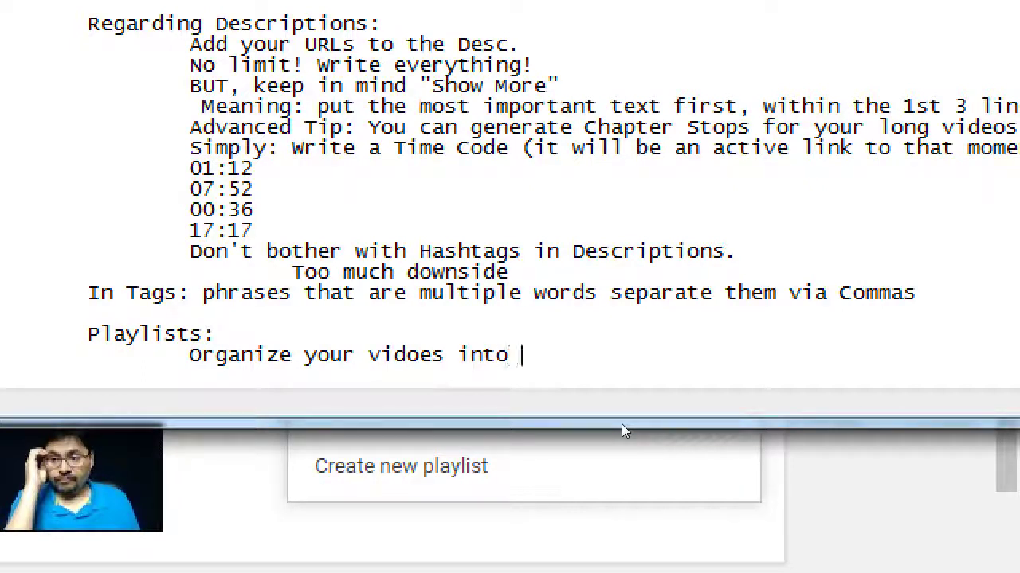
{"action": "type", "text": "groups."}
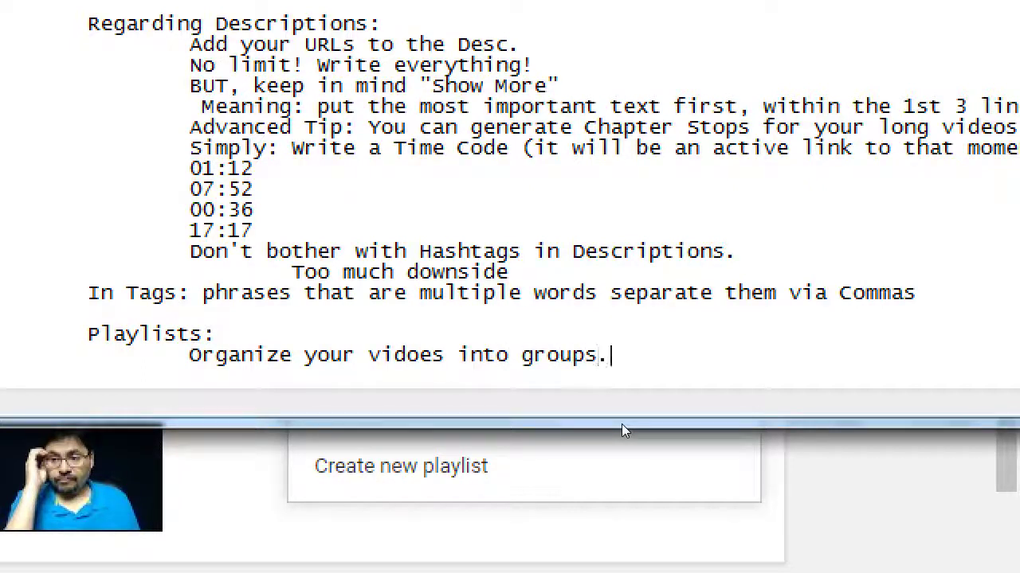
{"action": "type", "text": " You can have m"}
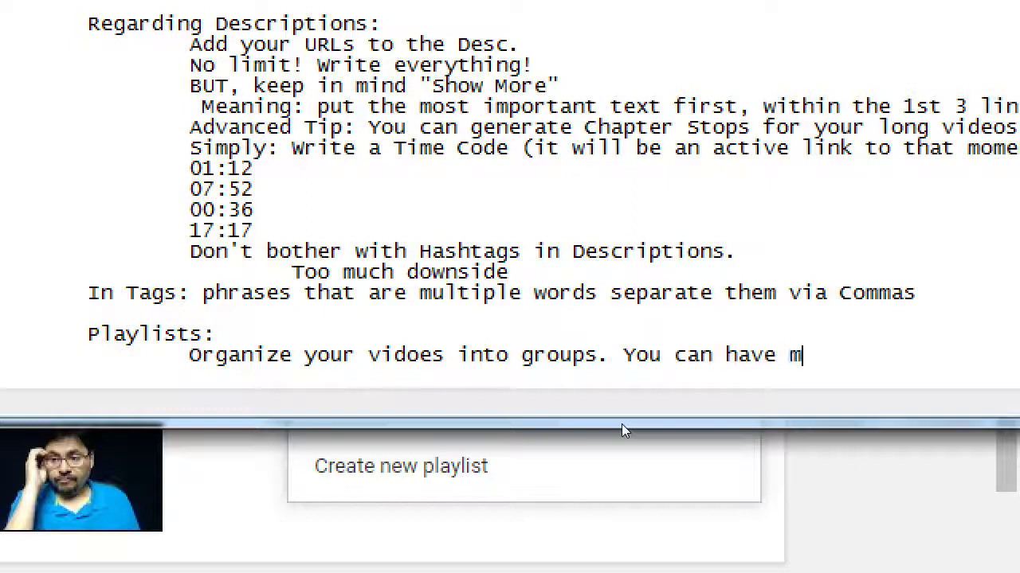
{"action": "key", "text": "BackSpace"}
{"action": "type", "text": "a fvideo"}
{"action": "key", "text": "ctrl+shift+Left"}
{"action": "type", "text": "vd"}
{"action": "key", "text": "BackSpace"}
{"action": "type", "text": "ideo"}
Step: Add indented lines saying videos can sit in several playlists, which keep viewers focused and autoplay
{"action": "key", "text": "Return"}
{"action": "key", "text": "Tab"}
{"action": "type", "text": "in more than one"}
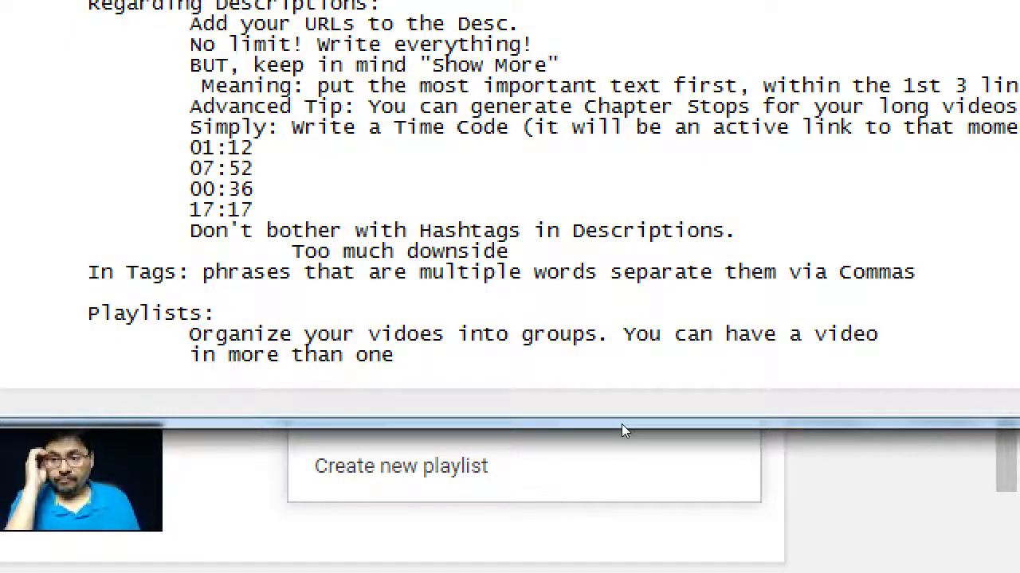
{"action": "type", "text": " Playlist. PLs keep people focused on your"}
{"action": "key", "text": "BackSpace"}
{"action": "type", "text": "ur"}
{"action": "key", "text": "Return"}
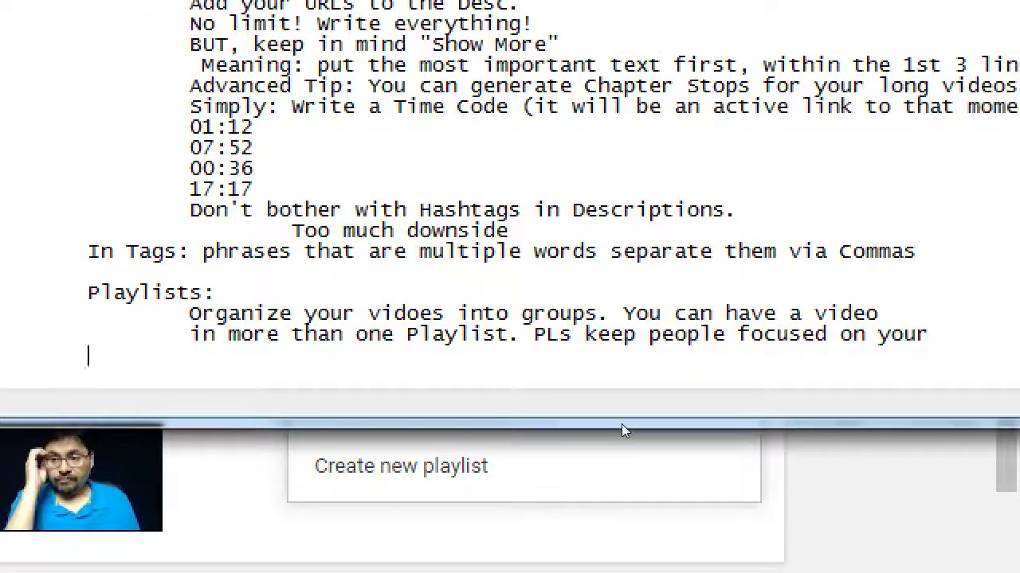
{"action": "key", "text": "Tab"}
{"action": "type", "text": "content;"}
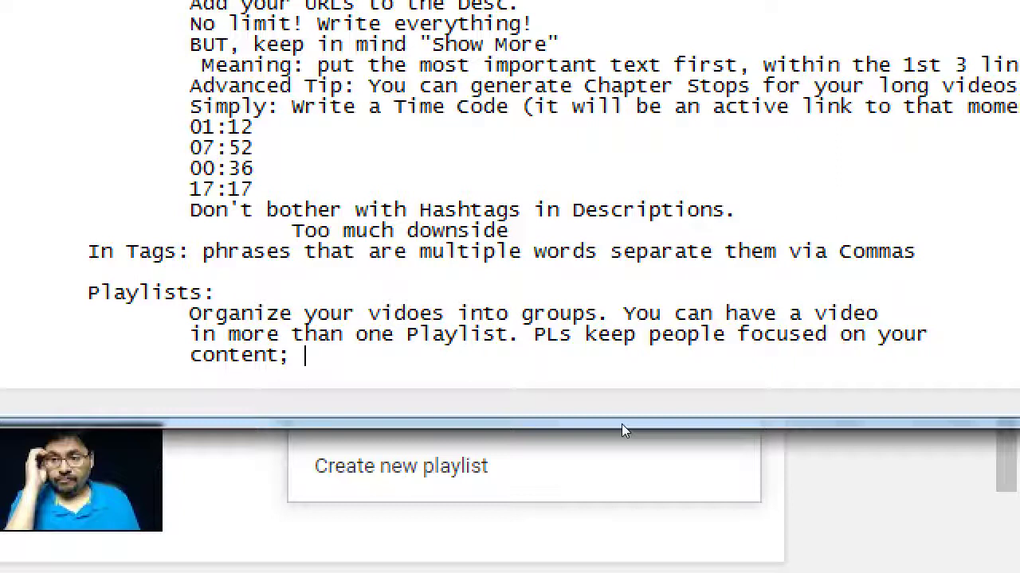
{"action": "type", "text": " they will autopoa"}
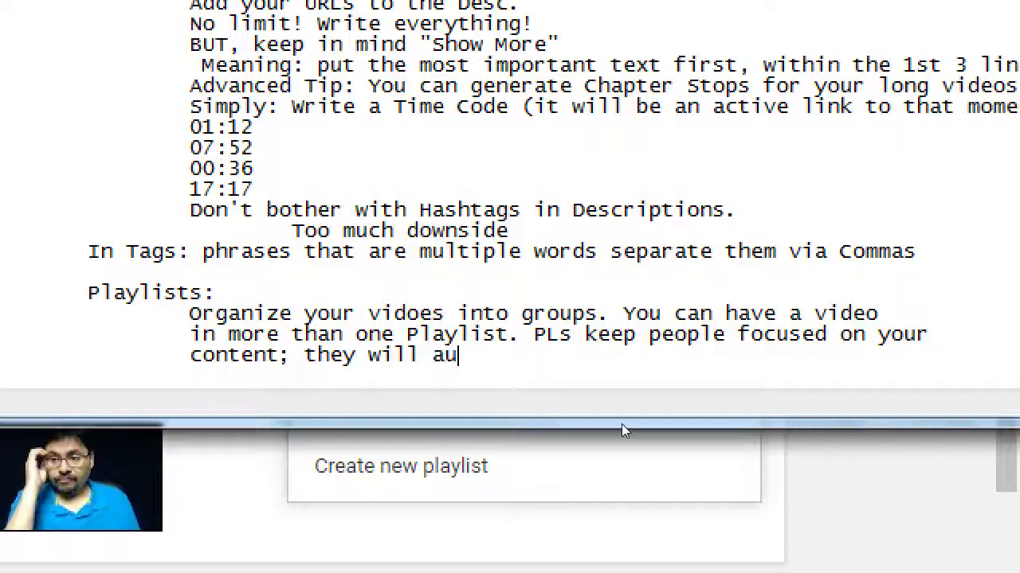
{"action": "key", "text": "BackSpace"}
{"action": "key", "text": "BackSpace"}
{"action": "type", "text": "lay once a"}
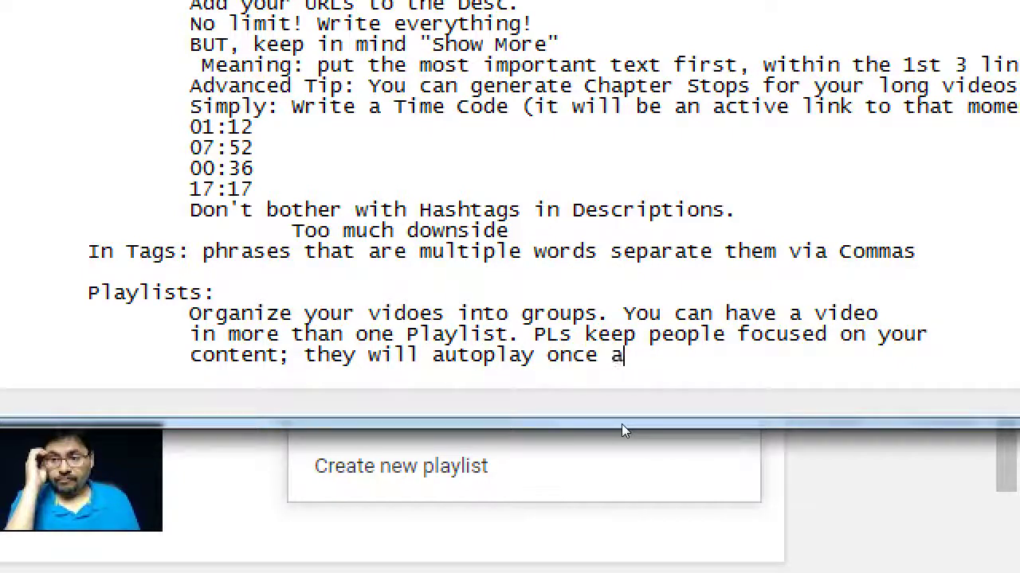
{"action": "type", "text": " person sees one vdi"}
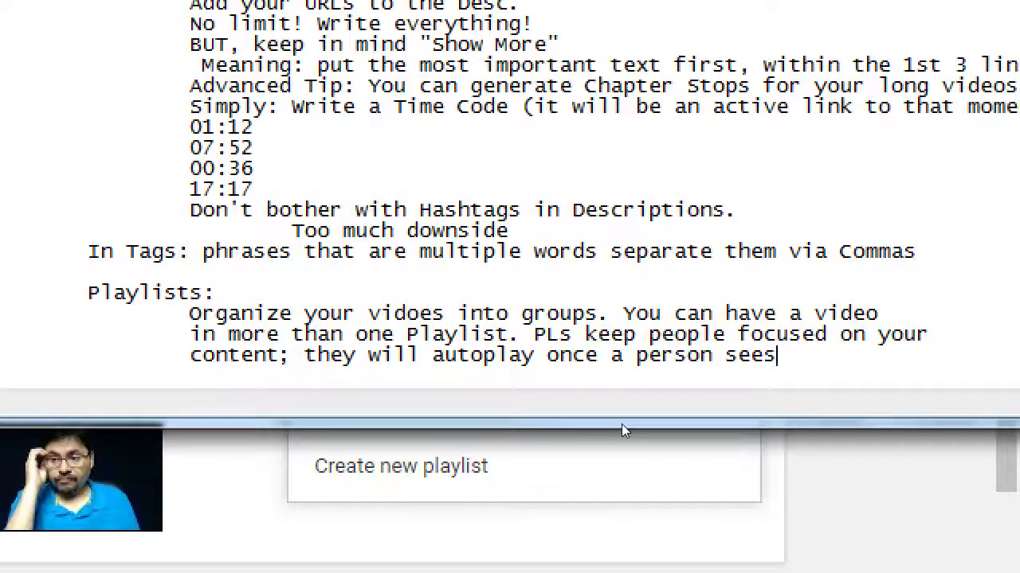
{"action": "key", "text": "BackSpace"}
{"action": "key", "text": "BackSpace"}
{"action": "type", "text": "ideo"}
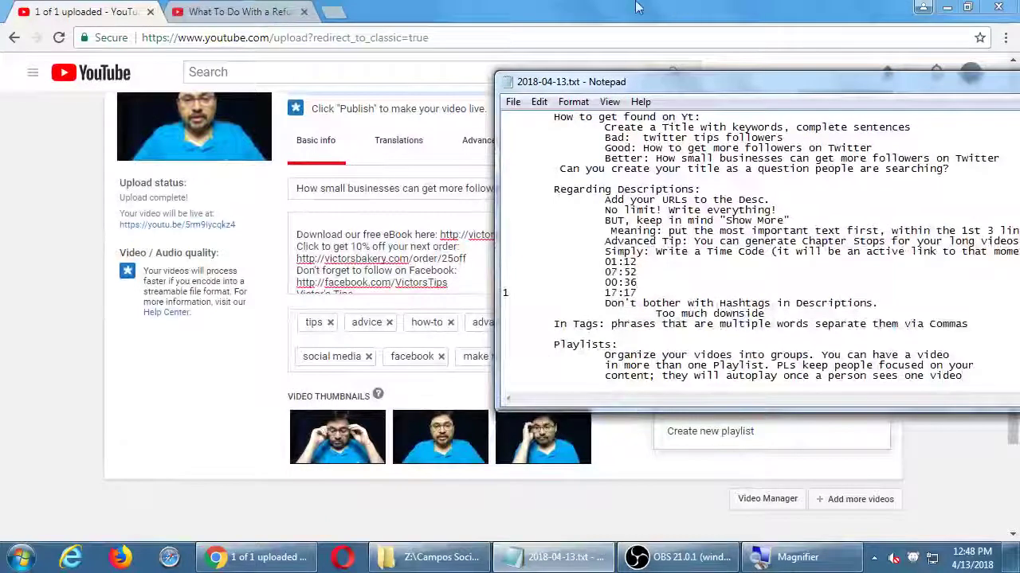
Step: Back on the upload page, close the playlist picker and choose English as the original language under Translations
{"action": "left_click", "coordinate": [638, 8]}
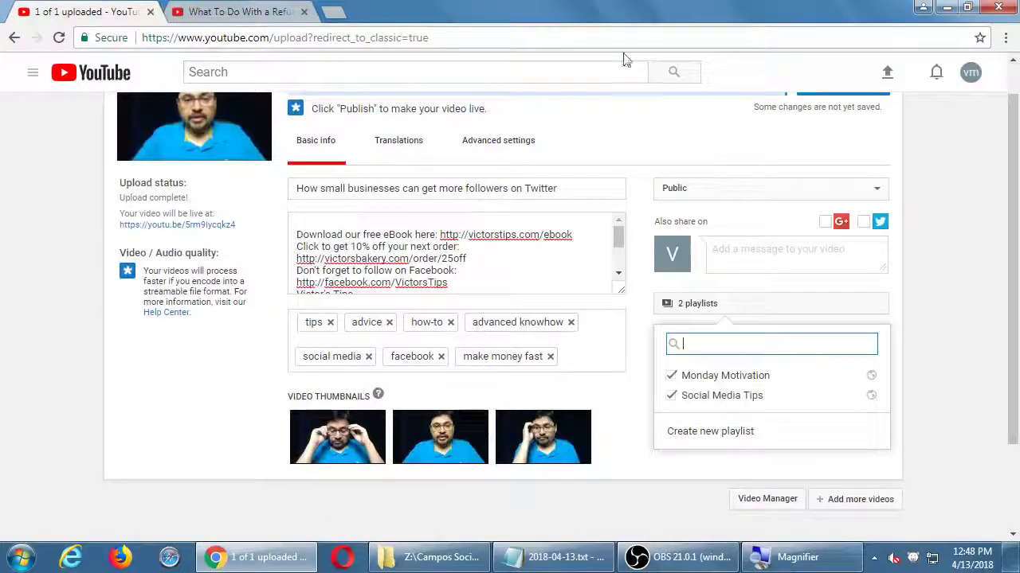
{"action": "left_click", "coordinate": [947, 301]}
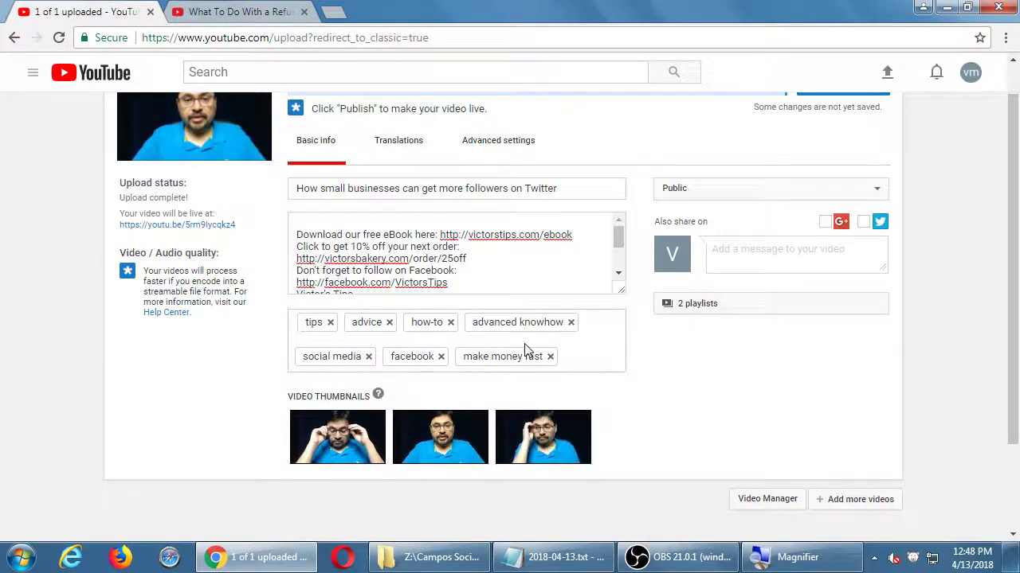
{"action": "scroll", "coordinate": [524, 351], "scroll_direction": "up", "scroll_amount": 1}
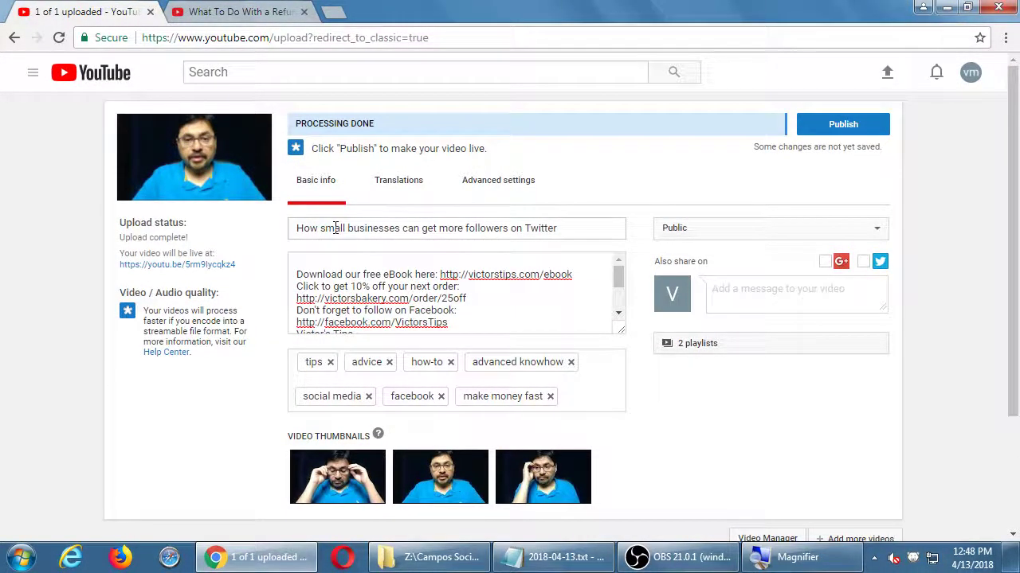
{"action": "left_click", "coordinate": [401, 192]}
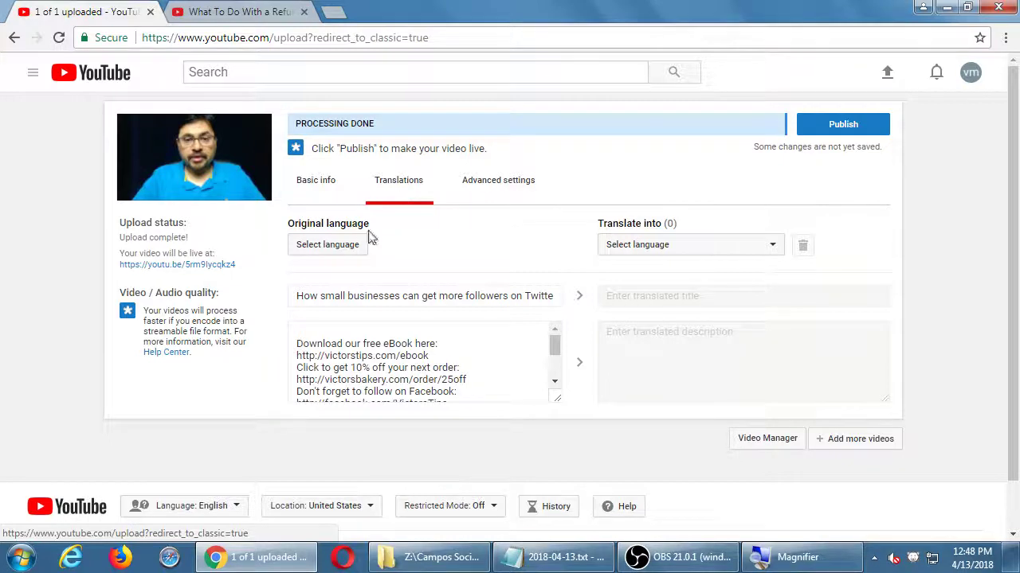
{"action": "left_click", "coordinate": [351, 244]}
{"action": "left_click", "coordinate": [371, 291]}
{"action": "left_click", "coordinate": [371, 316]}
{"action": "left_click", "coordinate": [651, 365]}
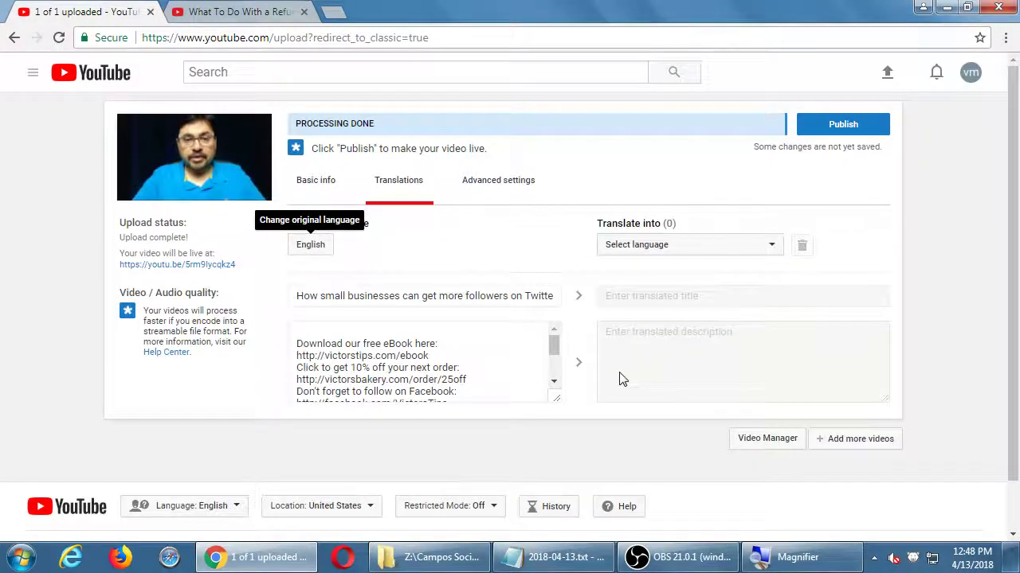
{"action": "left_click", "coordinate": [699, 248]}
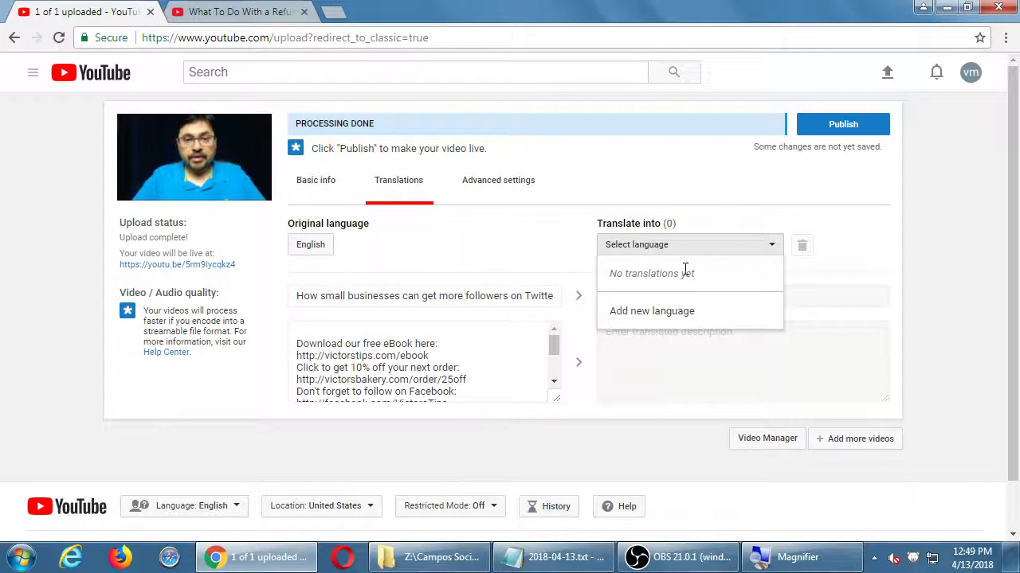
Step: Search the language list for 'spa' and add Spanish (Mexico) as a translation language
{"action": "left_click", "coordinate": [679, 312]}
{"action": "left_click", "coordinate": [467, 290]}
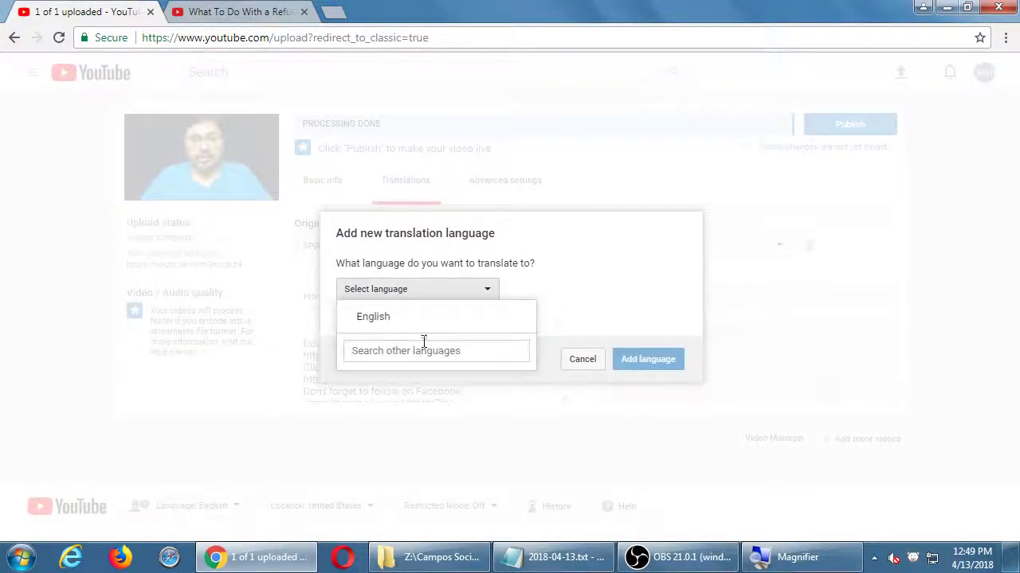
{"action": "left_click", "coordinate": [391, 348]}
{"action": "type", "text": "spa"}
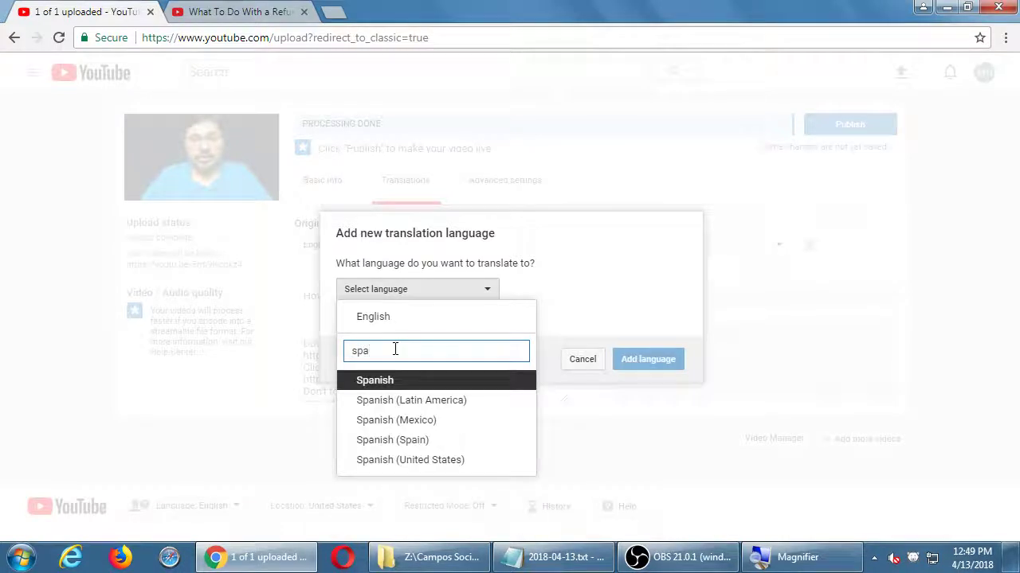
{"action": "left_click", "coordinate": [442, 420]}
{"action": "left_click", "coordinate": [663, 360]}
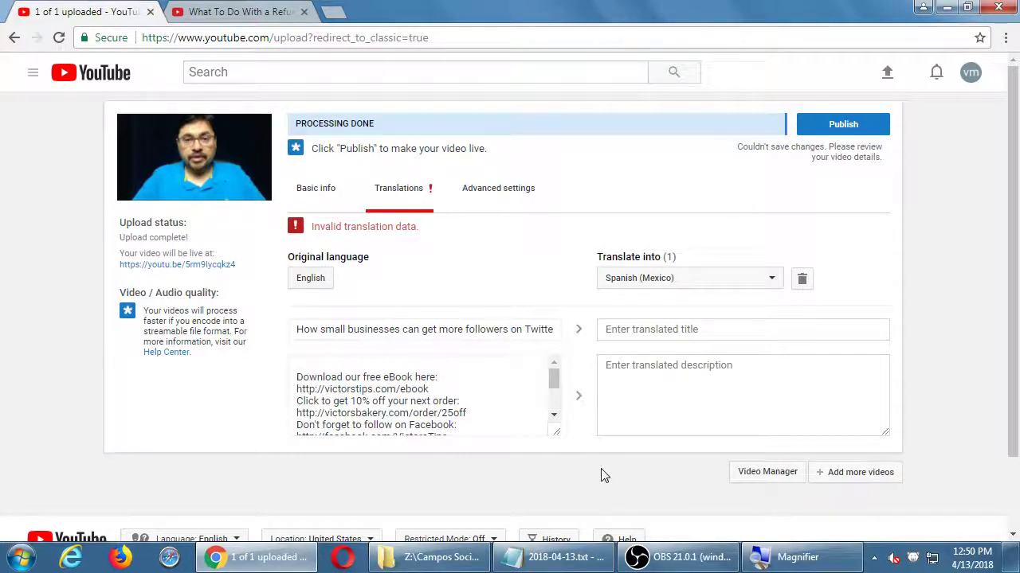
Step: Delete the Spanish (Mexico) translation and cancel the original-language dialog, keeping English
{"action": "left_click", "coordinate": [803, 285]}
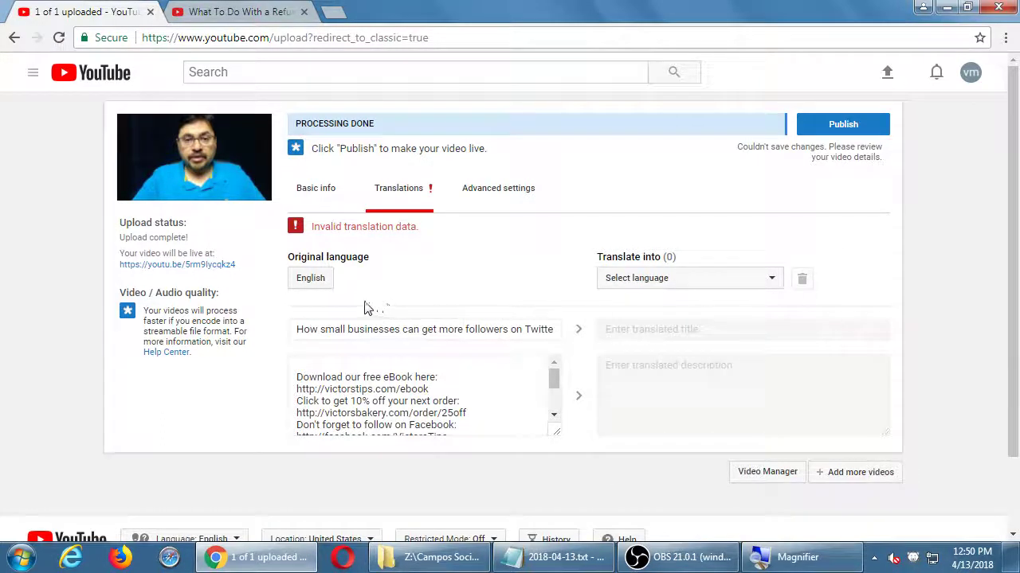
{"action": "left_click", "coordinate": [326, 285]}
{"action": "left_click", "coordinate": [388, 293]}
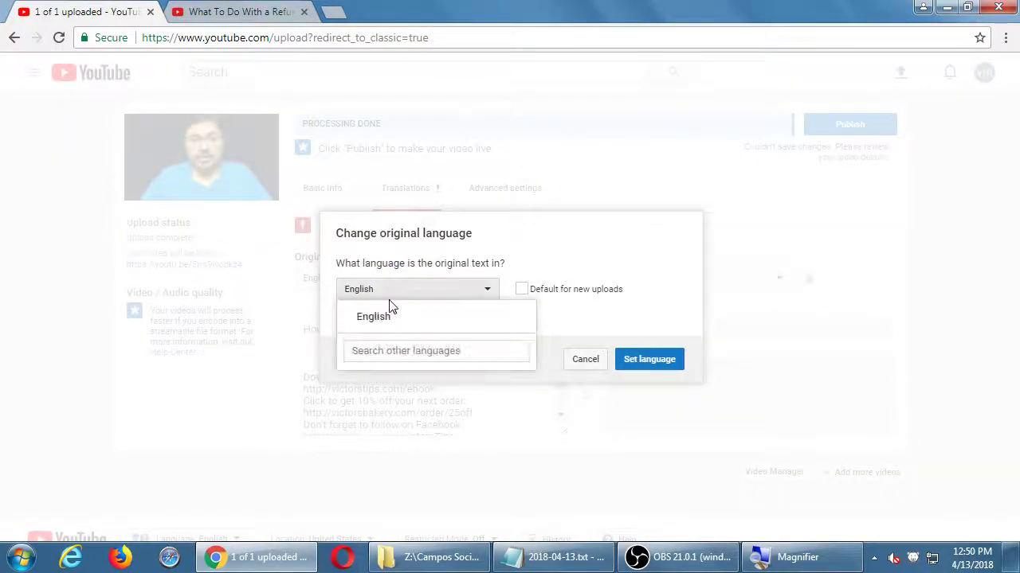
{"action": "left_click", "coordinate": [567, 339]}
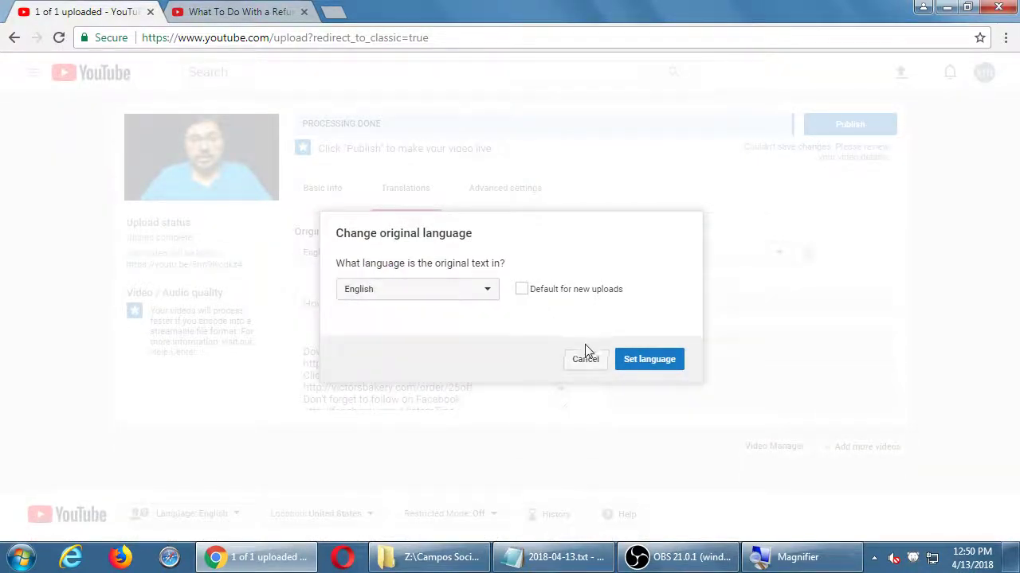
{"action": "left_click", "coordinate": [586, 359]}
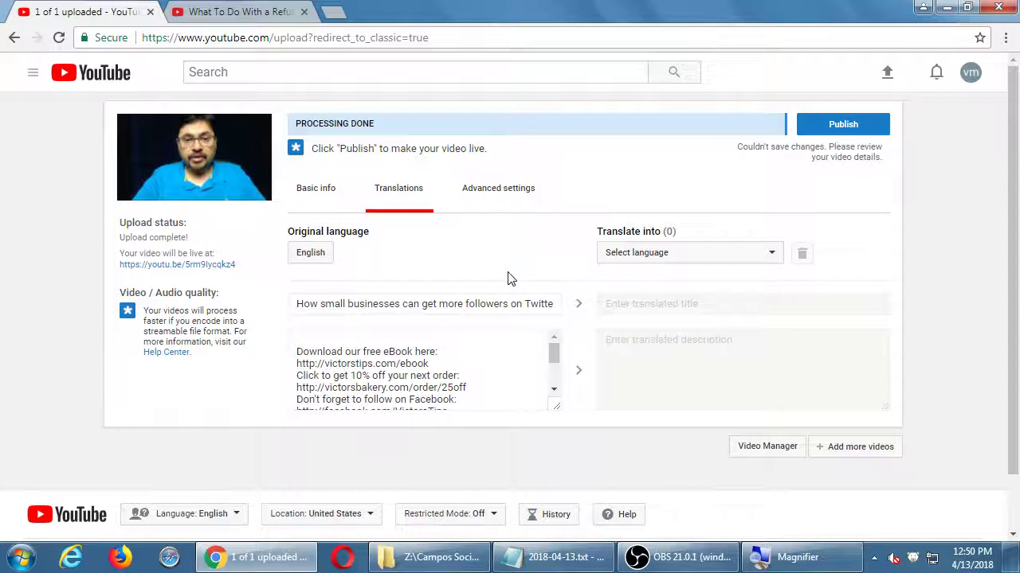
Step: Review the Advanced settings (Standard YouTube License, English, embedding allowed) and view the age-restriction help
{"action": "left_click", "coordinate": [503, 203]}
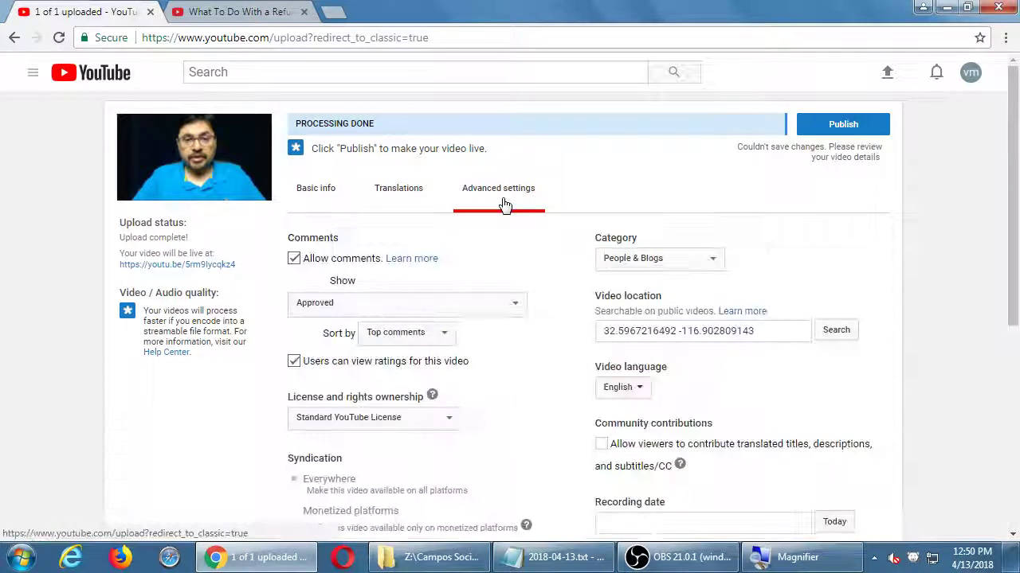
{"action": "scroll", "coordinate": [552, 315], "scroll_direction": "down", "scroll_amount": 1}
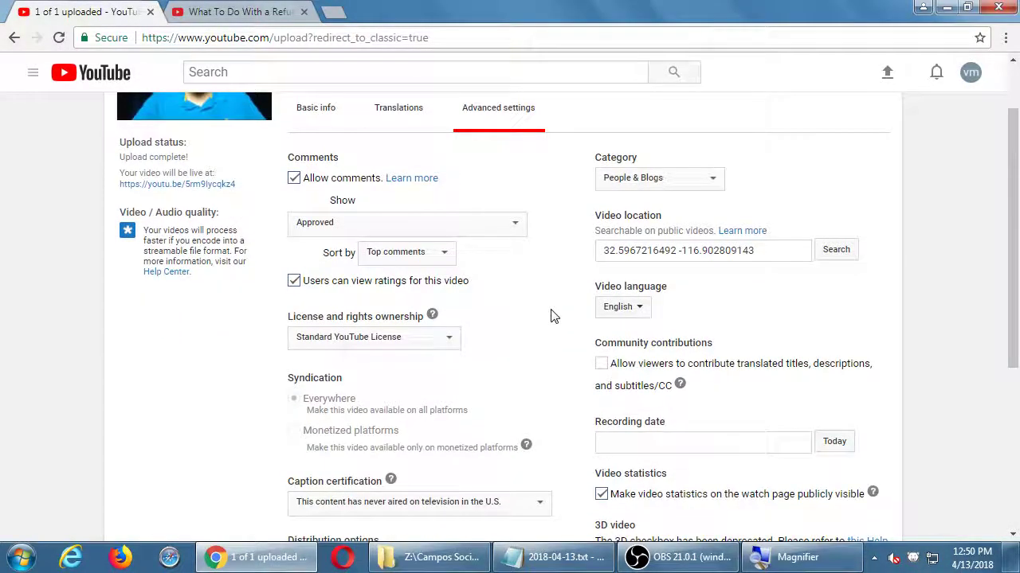
{"action": "scroll", "coordinate": [554, 316], "scroll_direction": "down", "scroll_amount": 3}
{"action": "scroll", "coordinate": [554, 316], "scroll_direction": "down", "scroll_amount": 1}
{"action": "scroll", "coordinate": [553, 317], "scroll_direction": "up", "scroll_amount": 5}
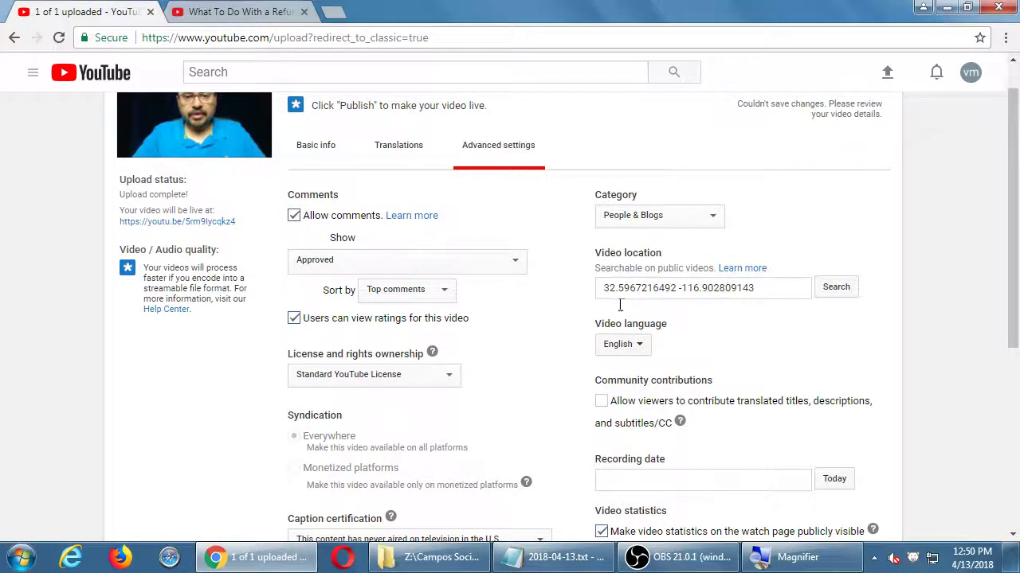
{"action": "scroll", "coordinate": [545, 356], "scroll_direction": "down", "scroll_amount": 1}
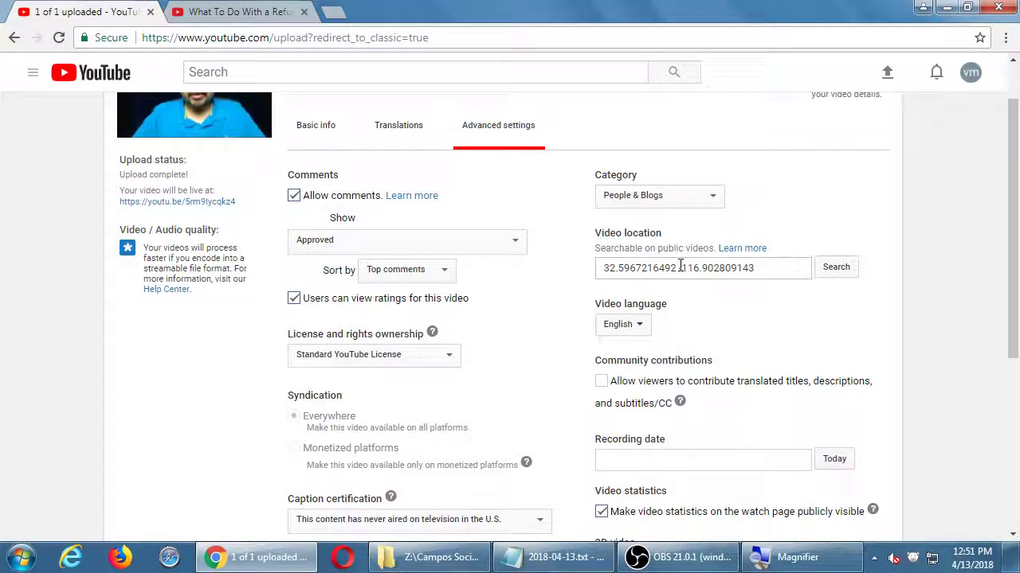
{"action": "scroll", "coordinate": [903, 403], "scroll_direction": "down", "scroll_amount": 5}
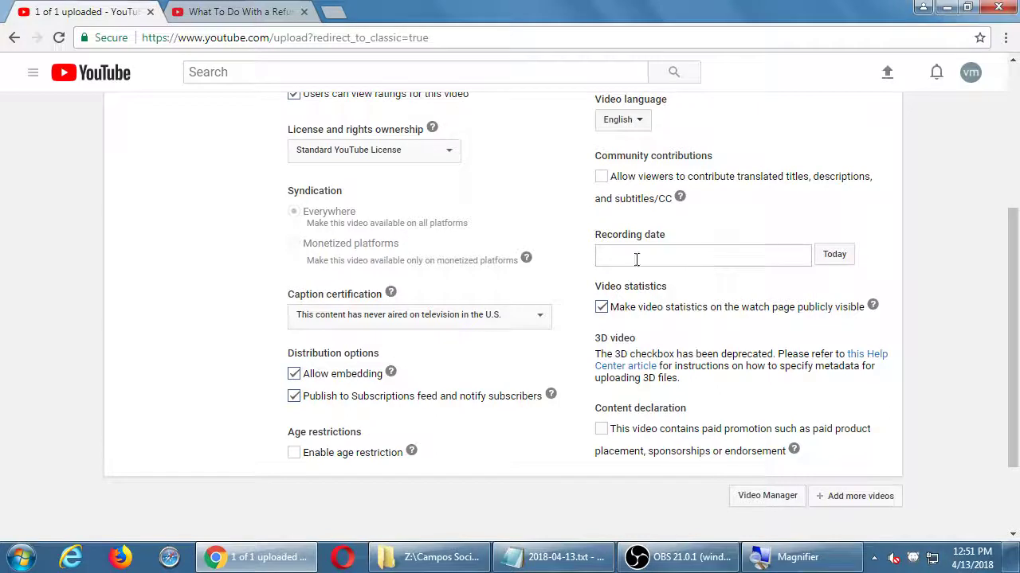
{"action": "left_click", "coordinate": [412, 451]}
Step: In the second tab, search YouTube for 'how to use photoshop' using the suggestion list
{"action": "left_click", "coordinate": [239, 11]}
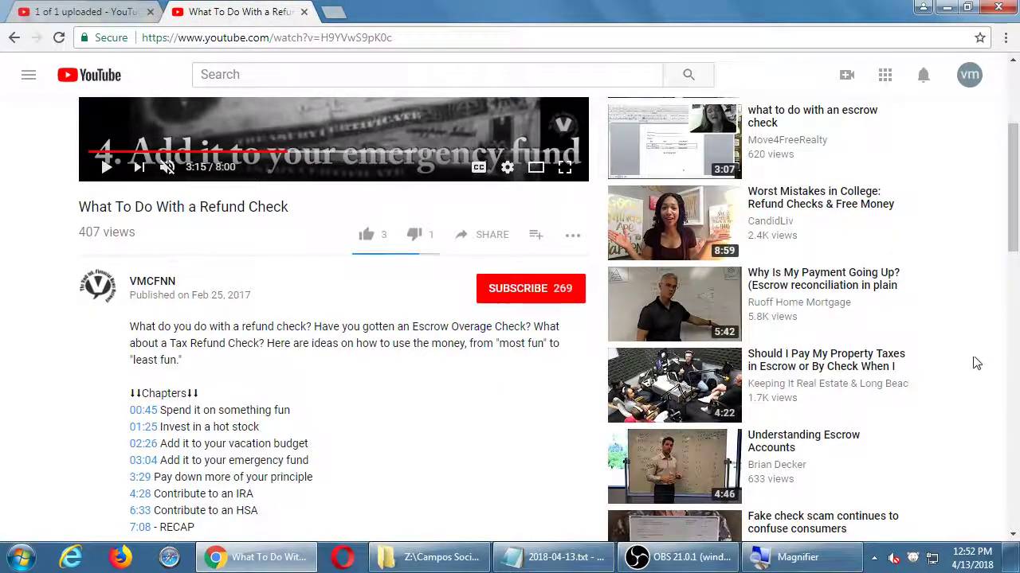
{"action": "scroll", "coordinate": [981, 353], "scroll_direction": "up", "scroll_amount": 2}
{"action": "left_click", "coordinate": [311, 83]}
{"action": "type", "text": "how"}
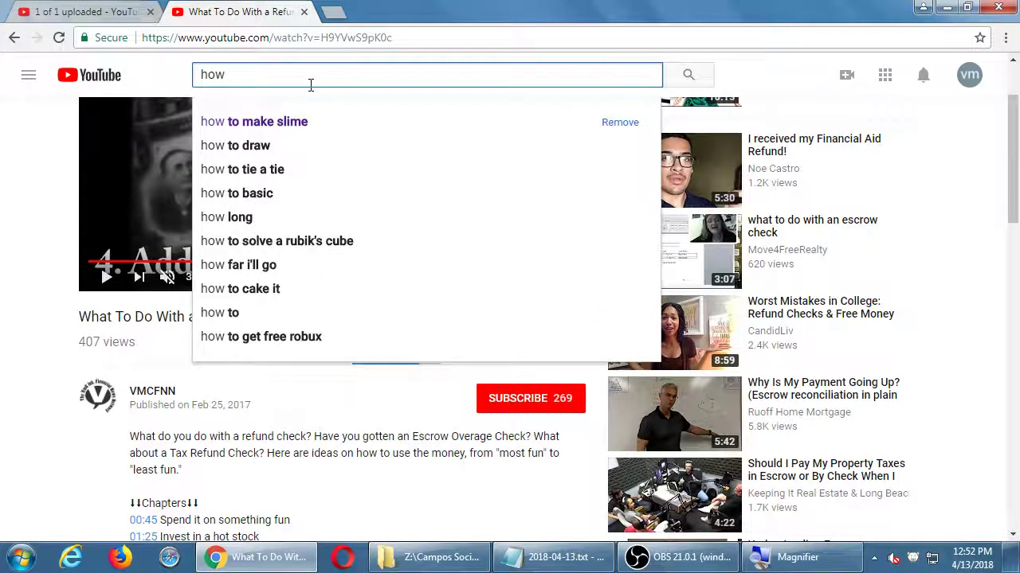
{"action": "type", "text": "to use pho"}
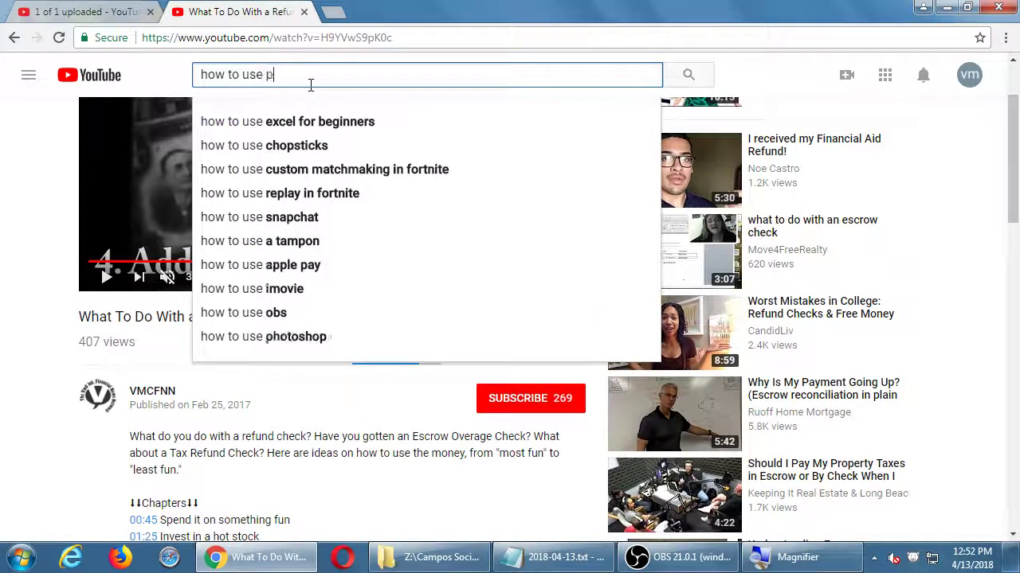
{"action": "key", "text": "Down"}
{"action": "key", "text": "Down"}
{"action": "key", "text": "Down"}
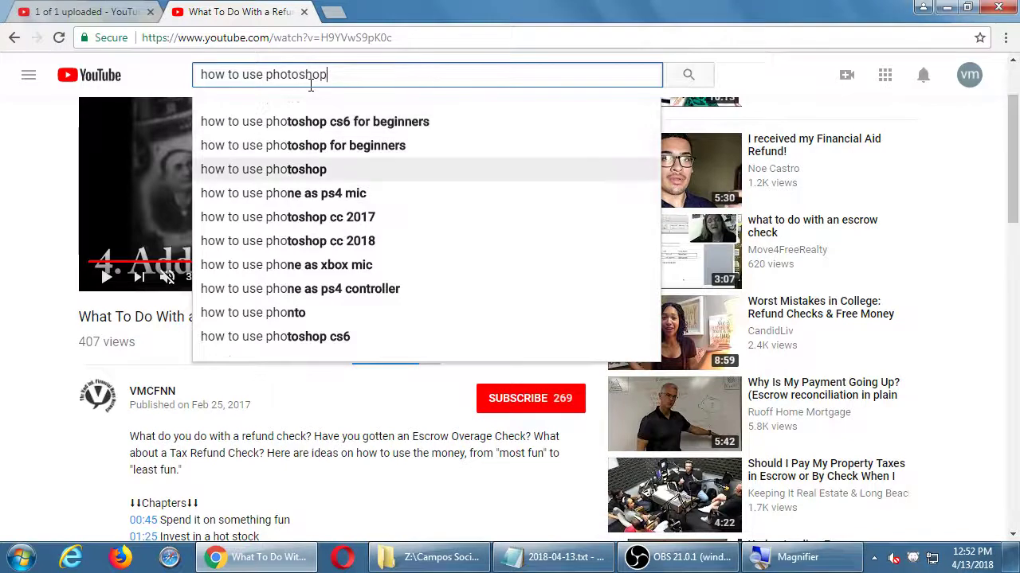
{"action": "key", "text": "Return"}
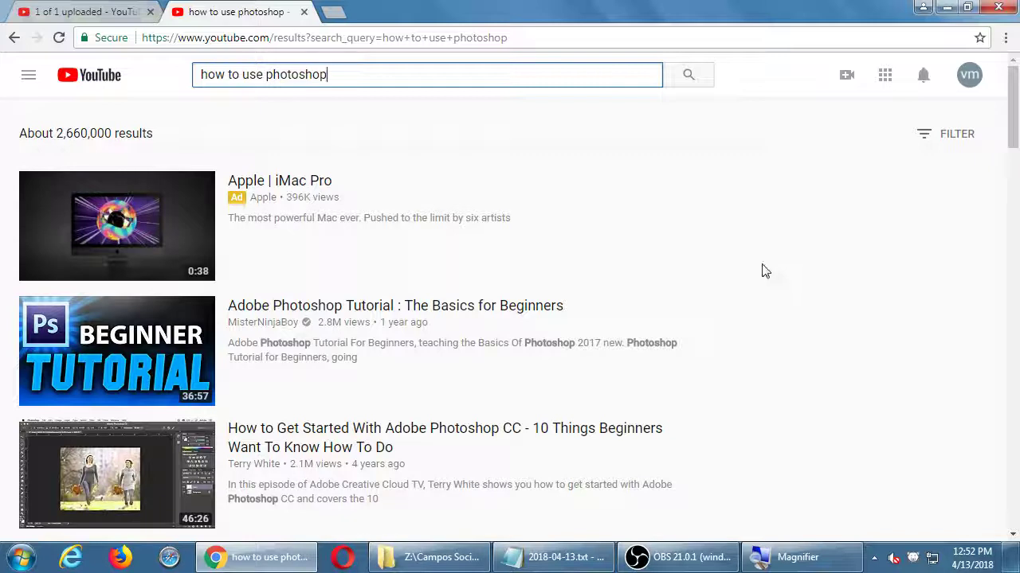
Step: Set the recording date to today, then change its year to 2015
{"action": "left_click", "coordinate": [117, 12]}
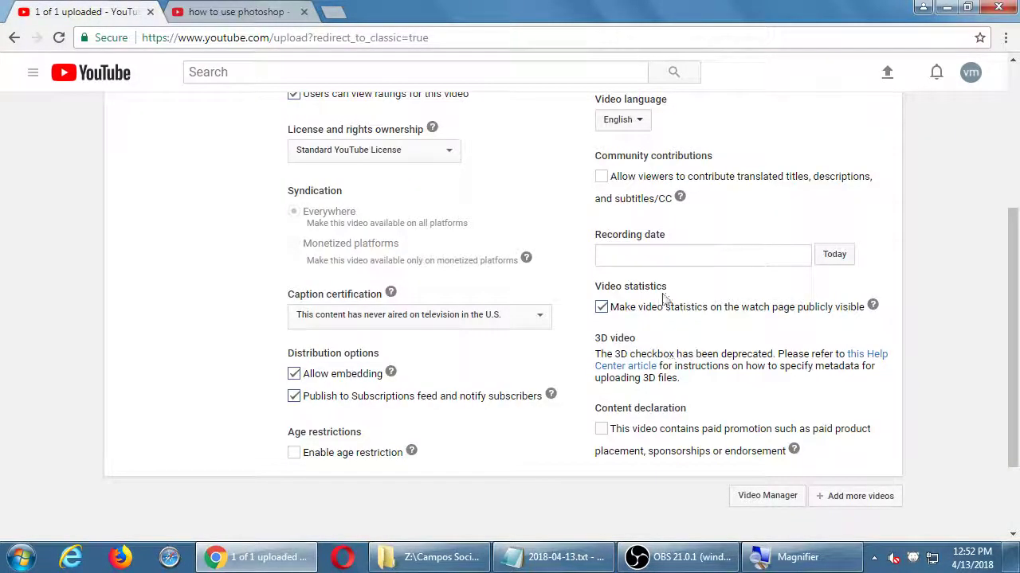
{"action": "left_click", "coordinate": [842, 258]}
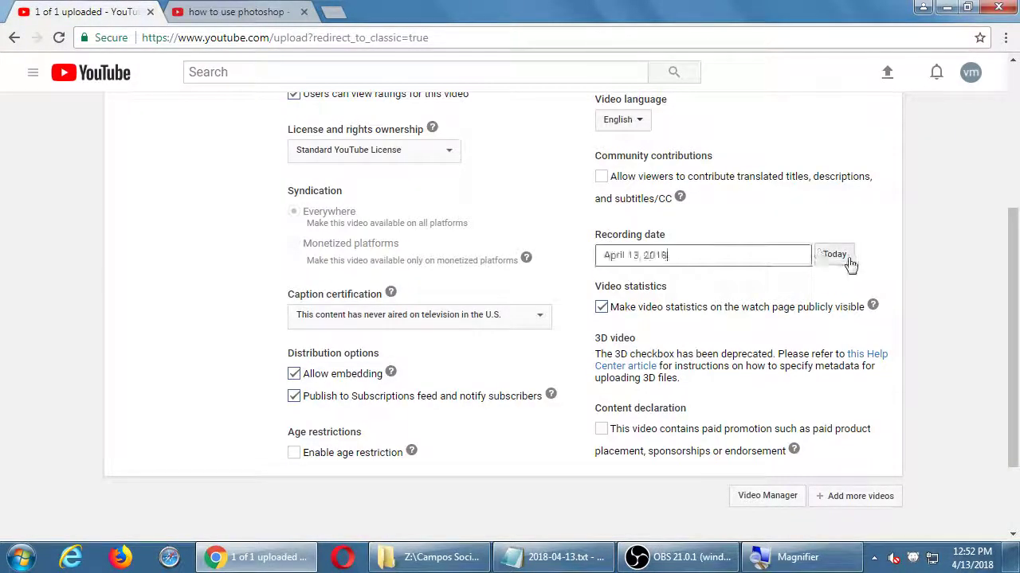
{"action": "left_click", "coordinate": [694, 256]}
{"action": "key", "text": "BackSpace"}
{"action": "type", "text": "5"}
{"action": "key", "text": "Tab"}
{"action": "scroll", "coordinate": [693, 256], "scroll_direction": "down", "scroll_amount": 1}
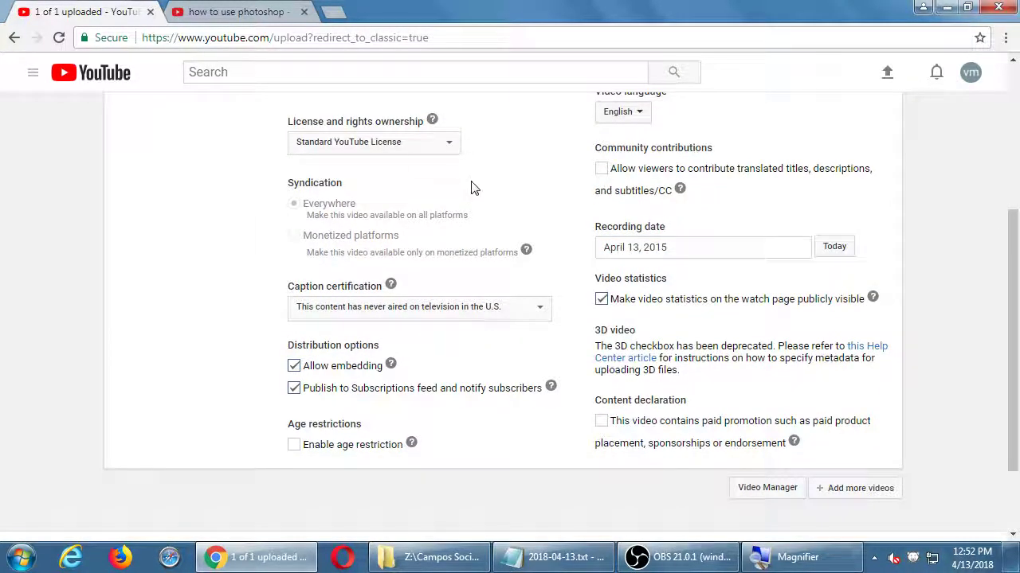
Step: Check the photoshop results, revisit the recording date, then return to the results tab
{"action": "left_click", "coordinate": [251, 14]}
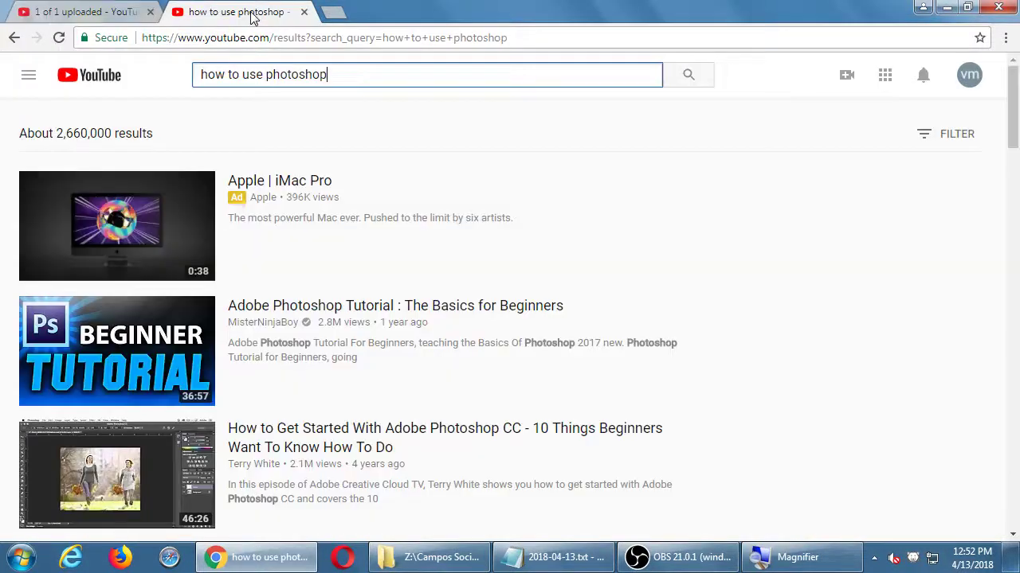
{"action": "left_click", "coordinate": [67, 12]}
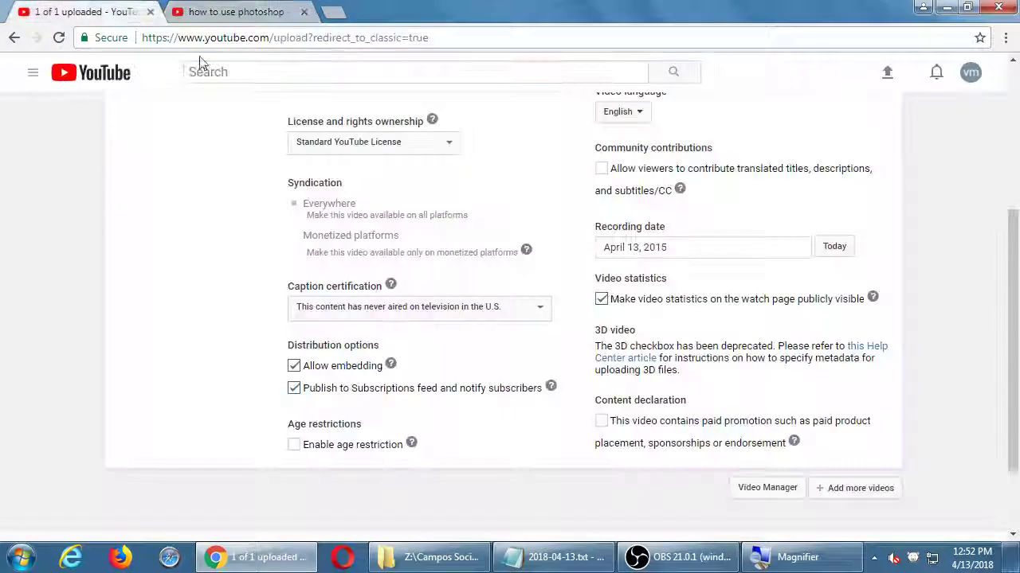
{"action": "left_click", "coordinate": [690, 246]}
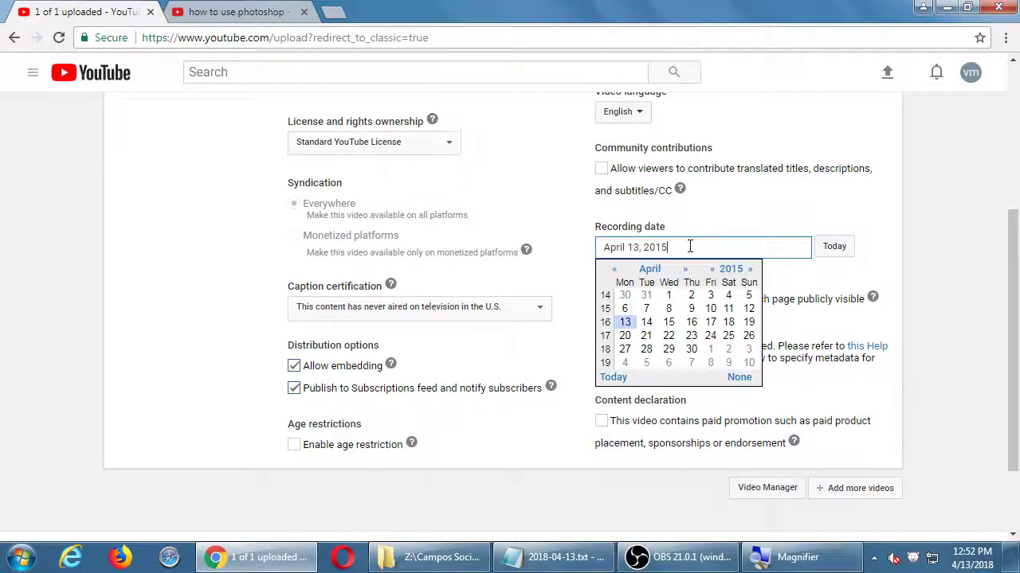
{"action": "left_click", "coordinate": [203, 14]}
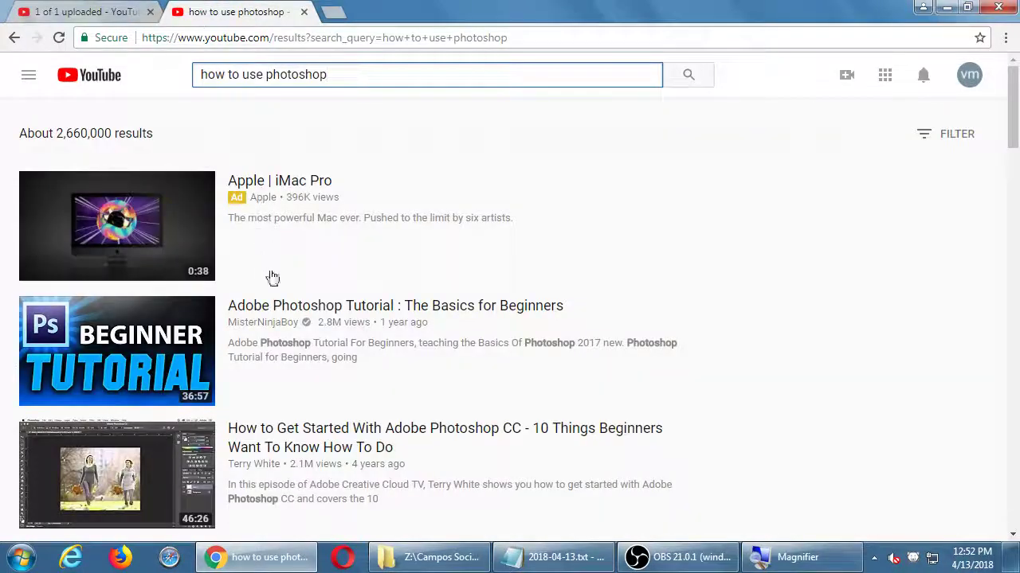
Step: Open 'Adobe Photoshop Tutorial : The Basics for Beginners' and pause its pre-roll ad
{"action": "left_click", "coordinate": [295, 310]}
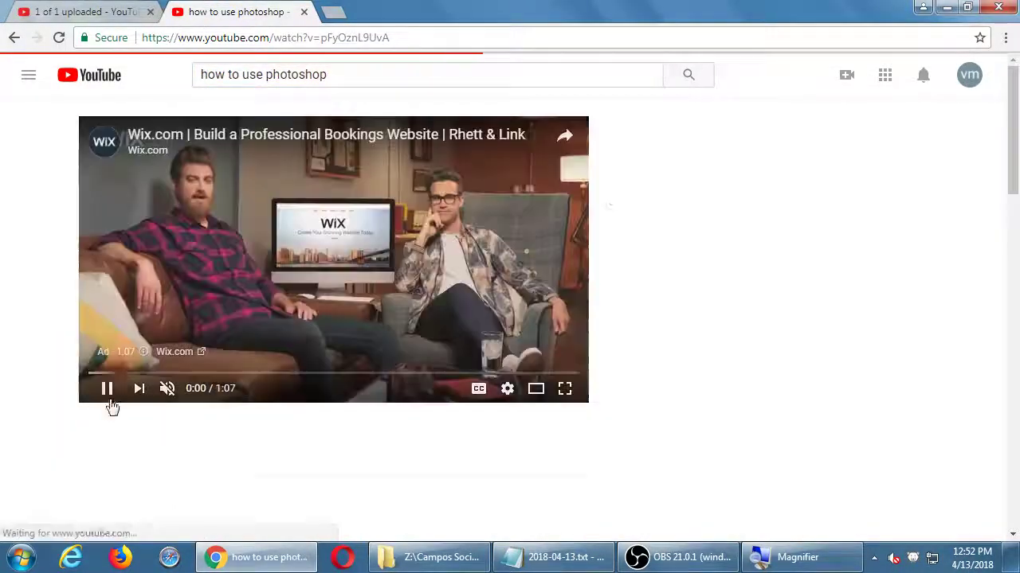
{"action": "left_click", "coordinate": [106, 388]}
{"action": "scroll", "coordinate": [69, 420], "scroll_direction": "down", "scroll_amount": 2}
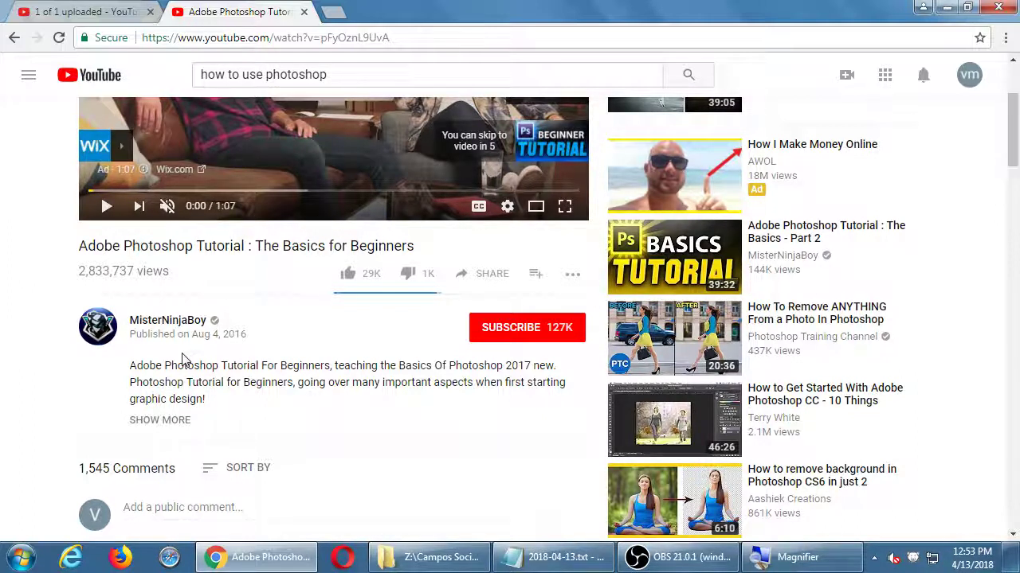
Step: Close the tutorial tab and date calendar, publish the video, and select its youtu.be share link
{"action": "left_click", "coordinate": [303, 11]}
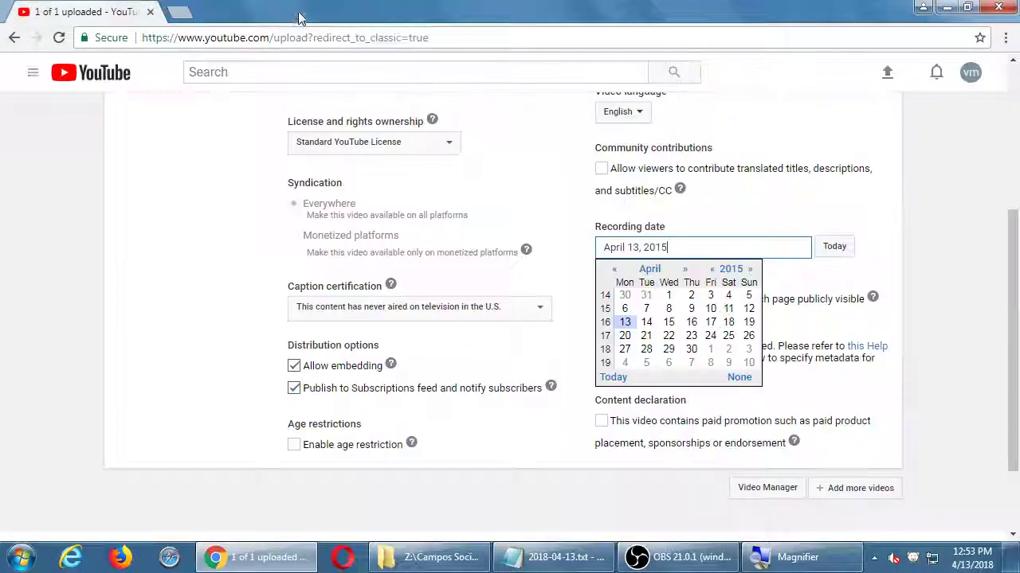
{"action": "left_click", "coordinate": [933, 244]}
{"action": "scroll", "coordinate": [933, 245], "scroll_direction": "up", "scroll_amount": 3}
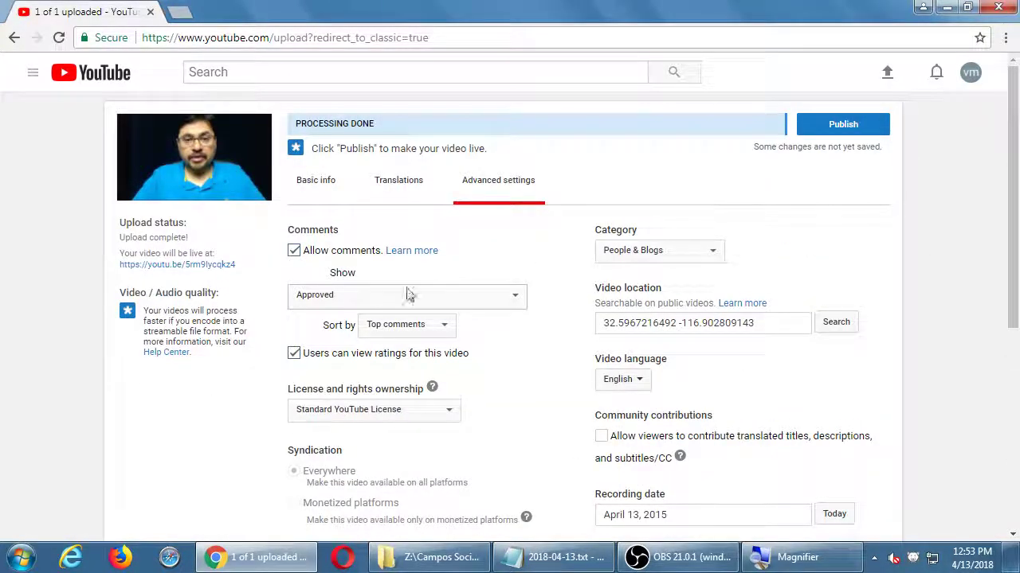
{"action": "left_click", "coordinate": [844, 126]}
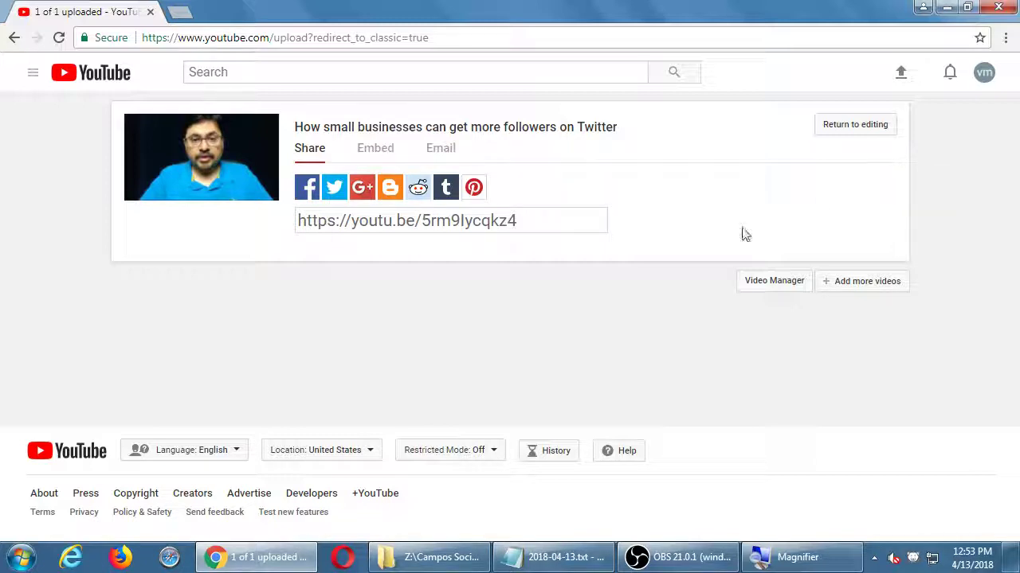
{"action": "left_click", "coordinate": [505, 221]}
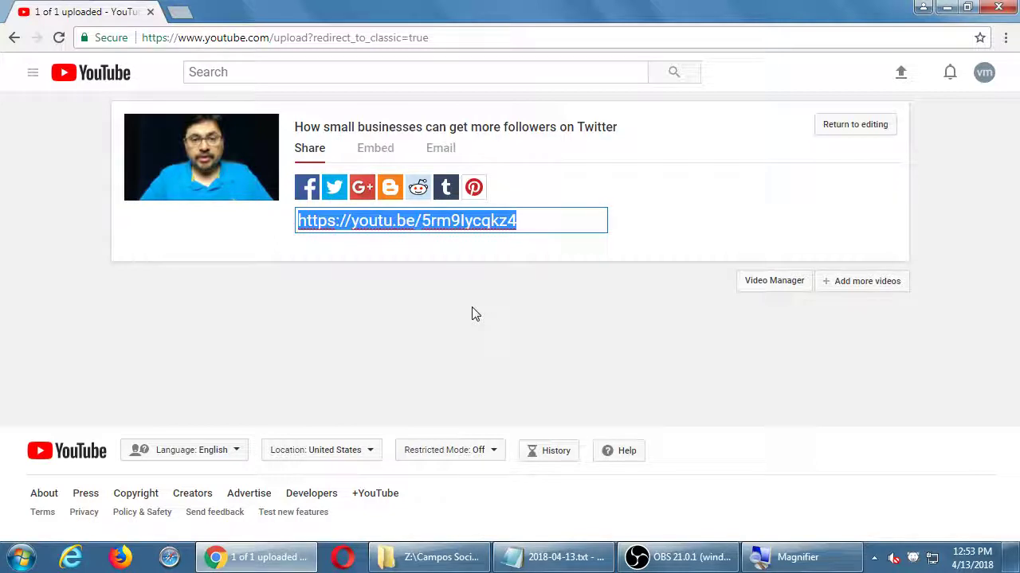
Step: Email the video to two recipients with the message 'Tips', correcting the invalid first address
{"action": "left_click", "coordinate": [442, 151]}
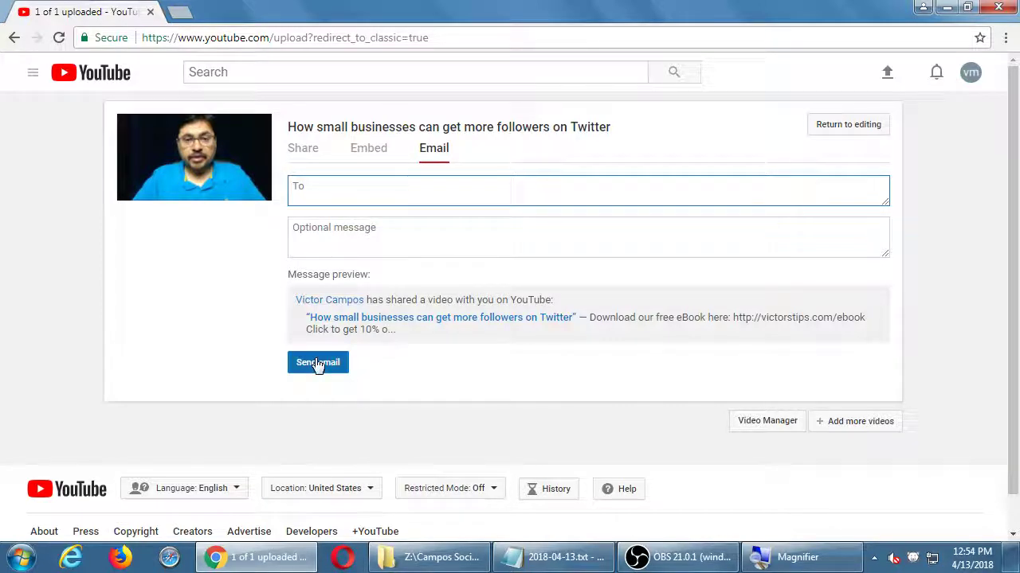
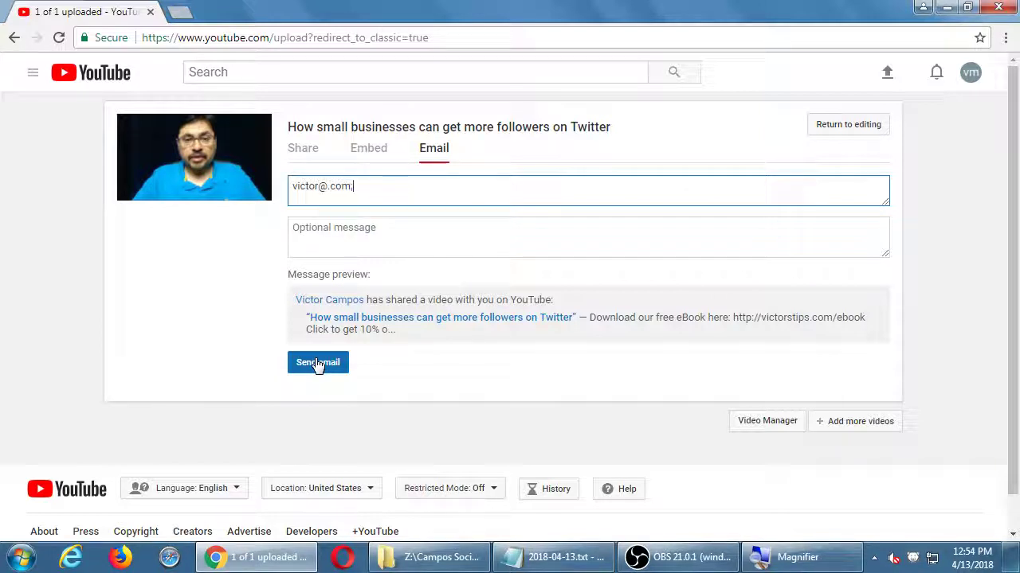
{"action": "key", "text": "Tab"}
{"action": "key", "text": "shift+Tab"}
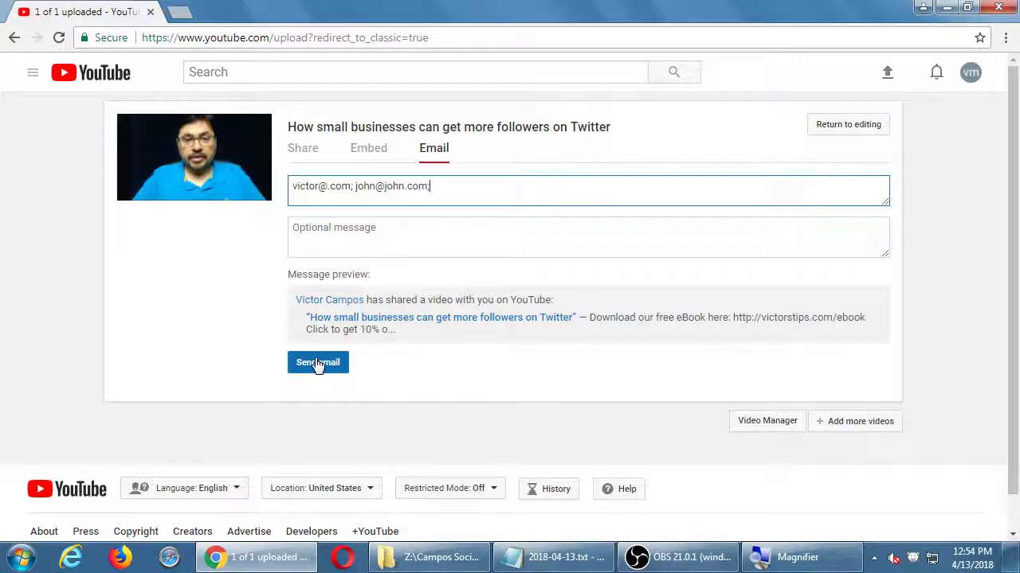
{"action": "left_click", "coordinate": [374, 244]}
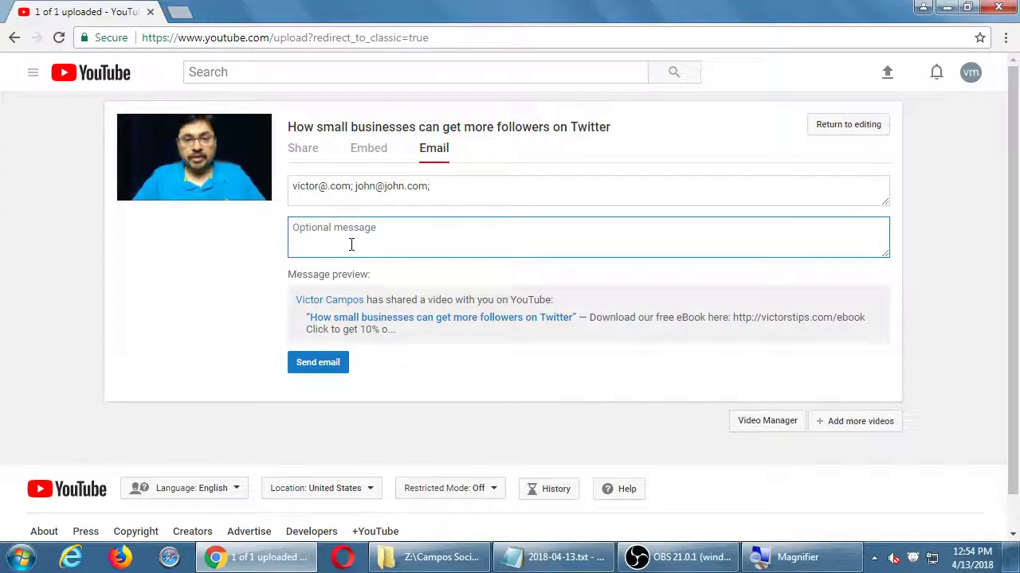
{"action": "type", "text": "Tips"}
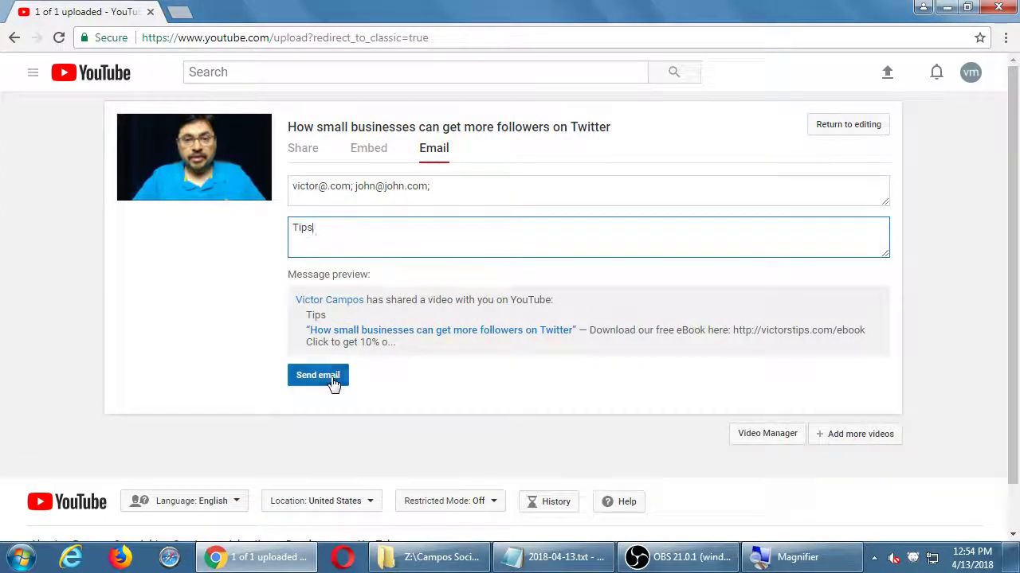
{"action": "left_click", "coordinate": [332, 379]}
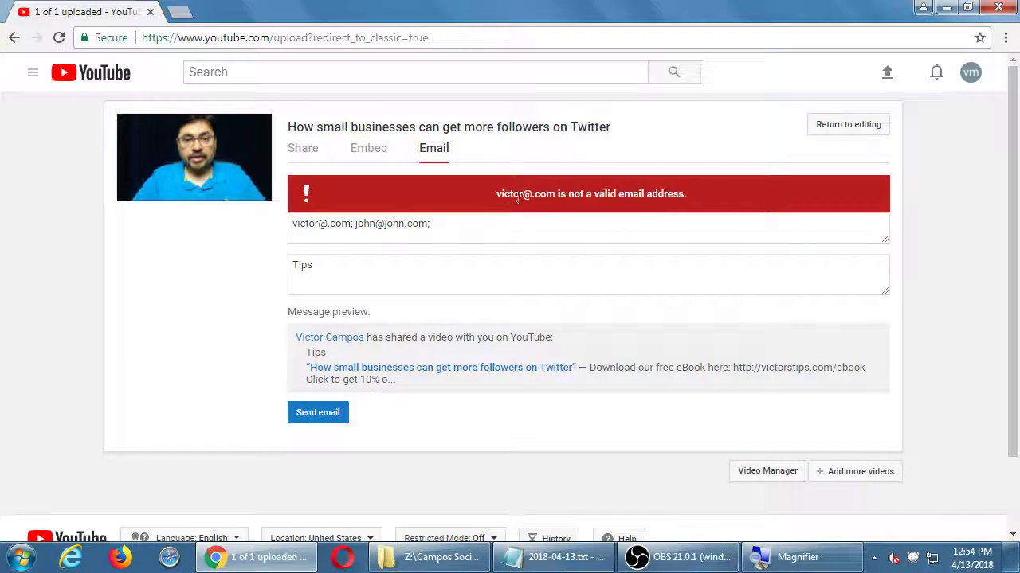
{"action": "left_click", "coordinate": [326, 224]}
{"action": "type", "text": "victor"}
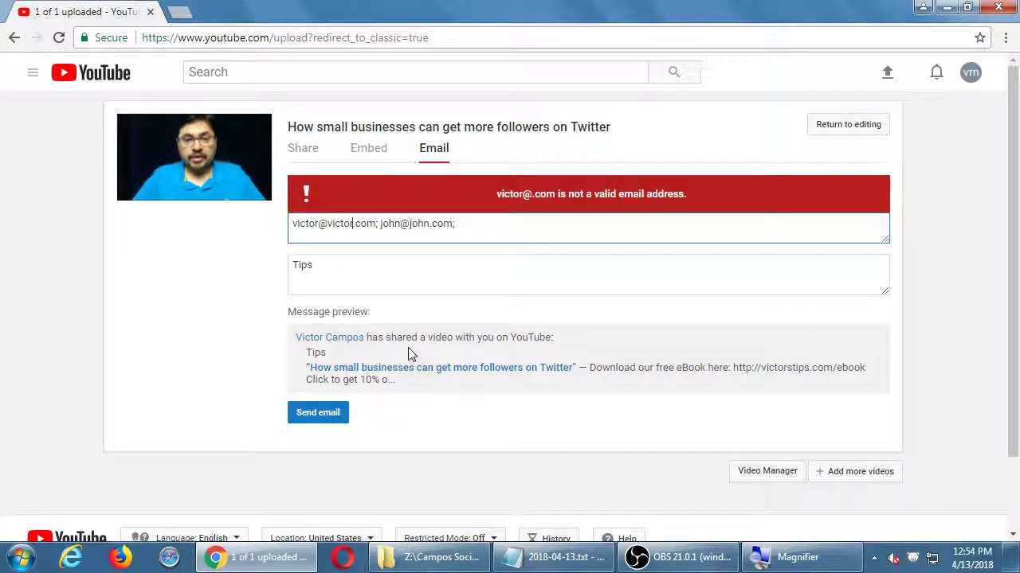
{"action": "left_click", "coordinate": [306, 420]}
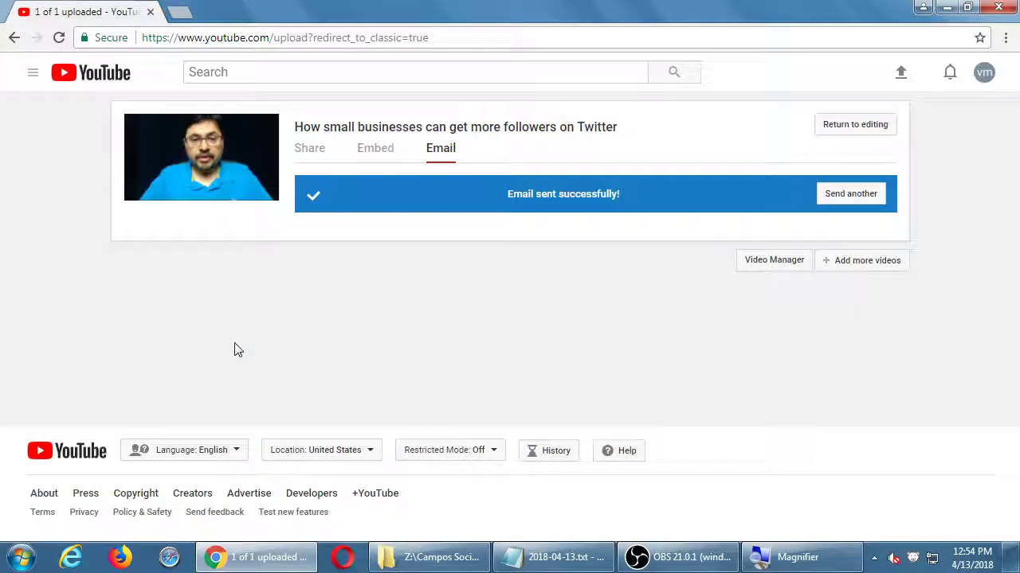
Step: Send the video by email again to two more recipients
{"action": "left_click", "coordinate": [837, 194]}
{"action": "type", "text": "v"}
{"action": "key", "text": "BackSpace"}
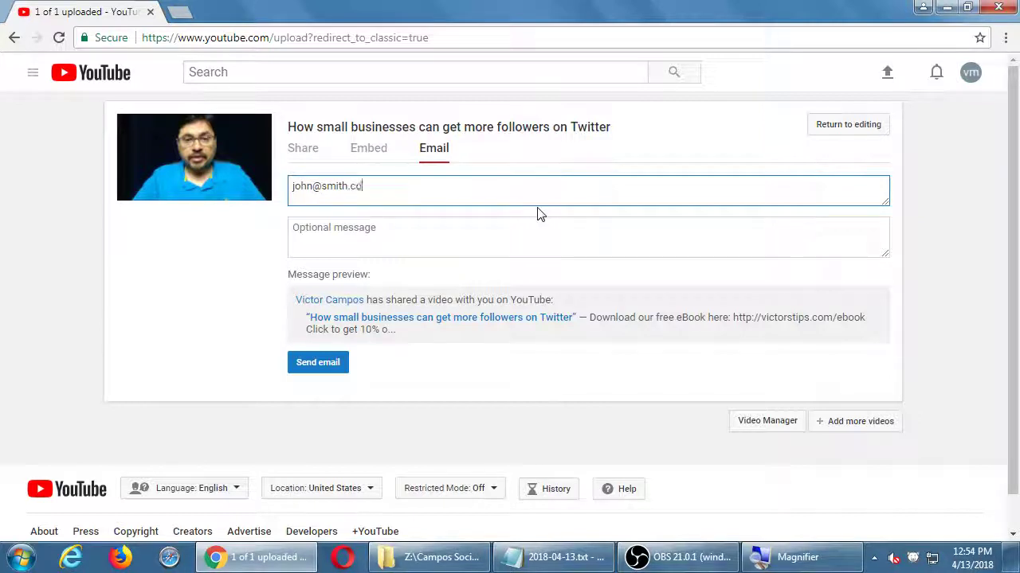
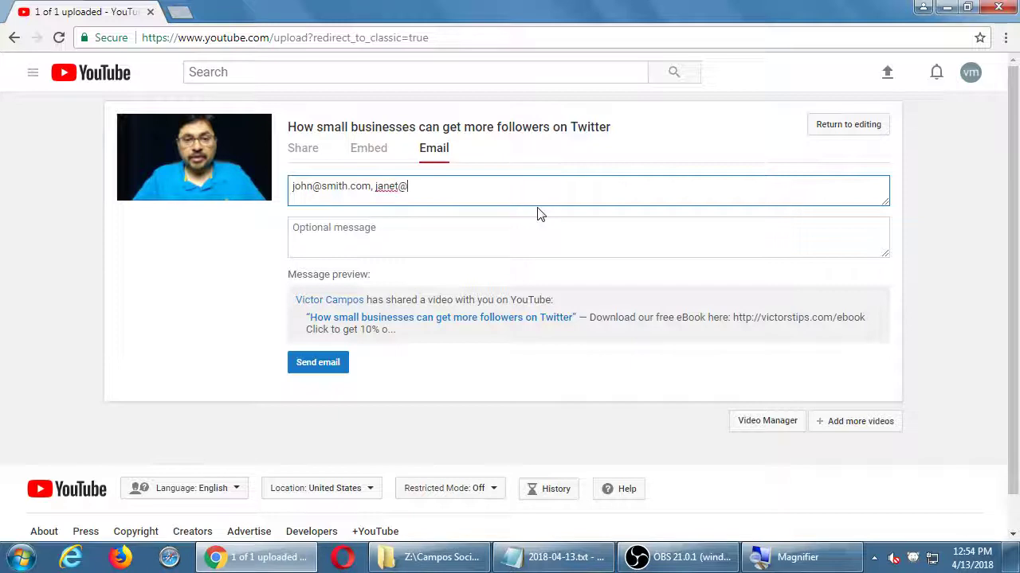
{"action": "left_click", "coordinate": [326, 363]}
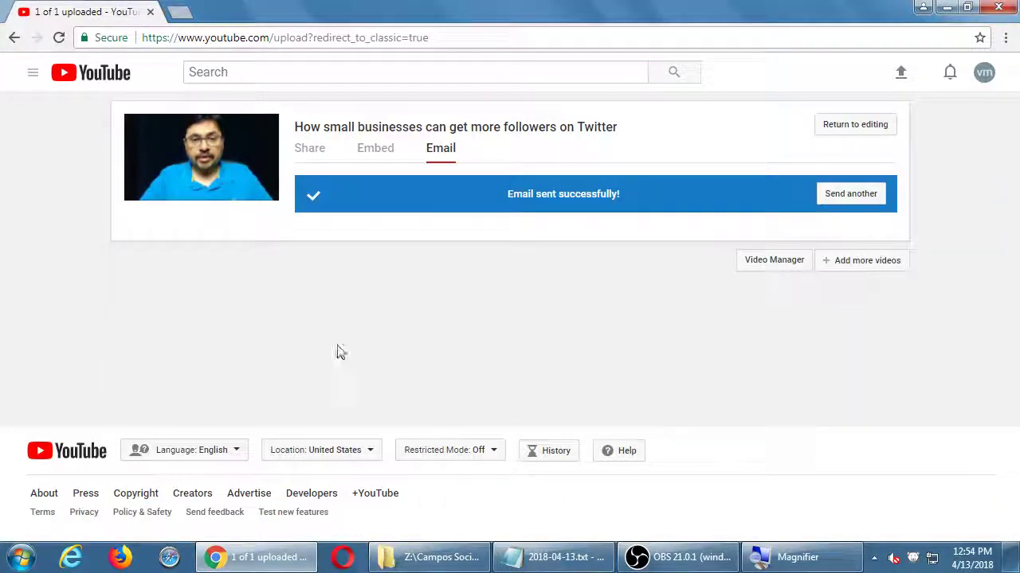
Step: Leave the email share form and show the video's embed code (youtube.com/embed/5rm9Iycqkz4)
{"action": "left_click", "coordinate": [845, 194]}
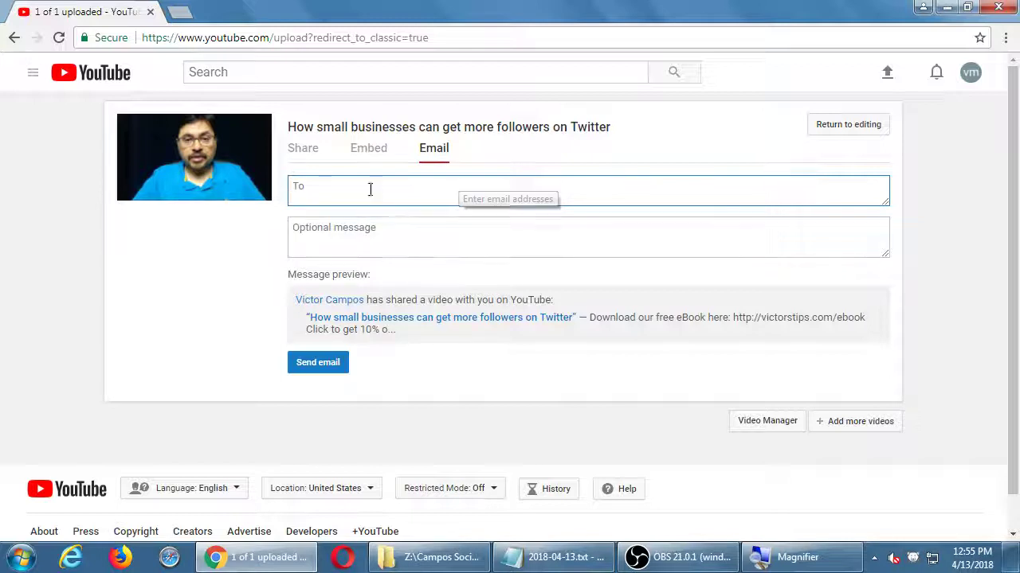
{"action": "left_click", "coordinate": [372, 155]}
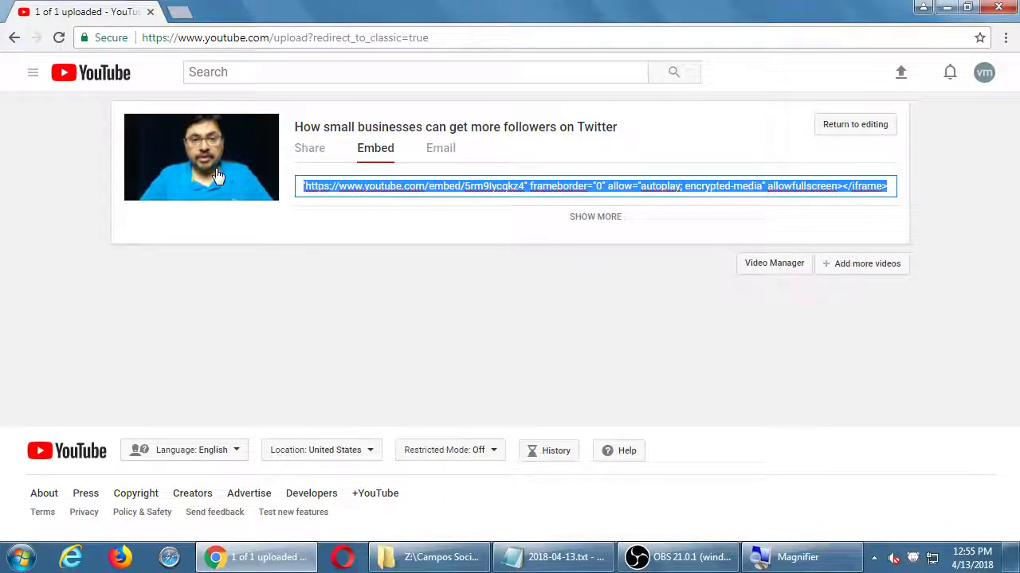
Step: Set the embed size to 640 × 360 with player controls hidden (controls=0), and select the code
{"action": "left_click", "coordinate": [601, 224]}
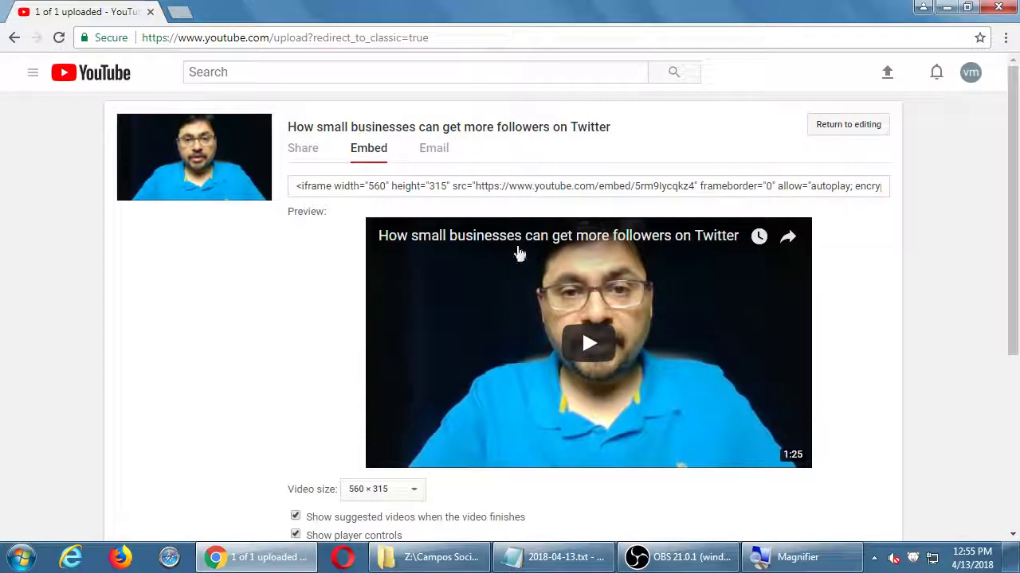
{"action": "scroll", "coordinate": [393, 302], "scroll_direction": "down", "scroll_amount": 3}
{"action": "left_click", "coordinate": [383, 368]}
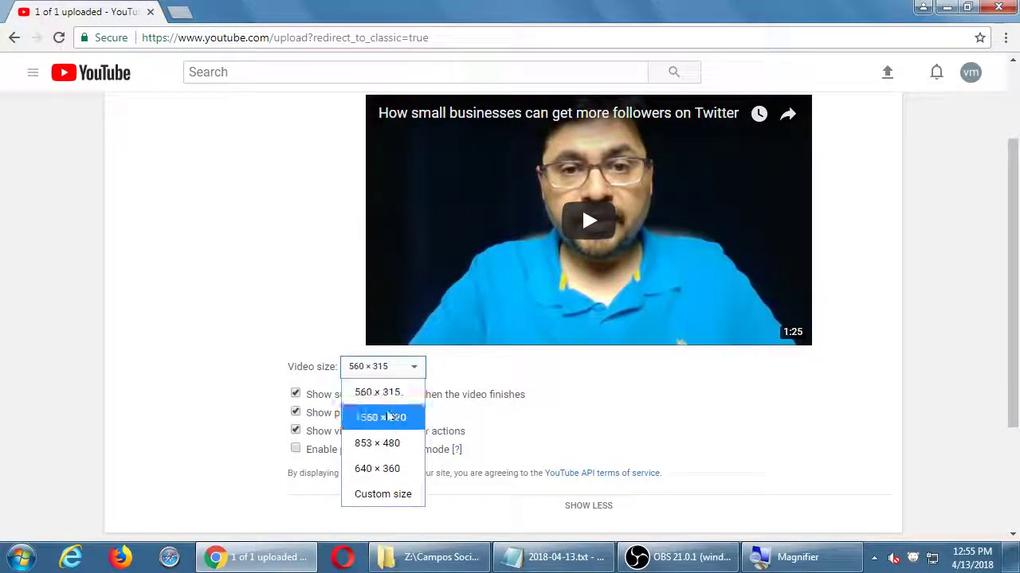
{"action": "left_click", "coordinate": [388, 471]}
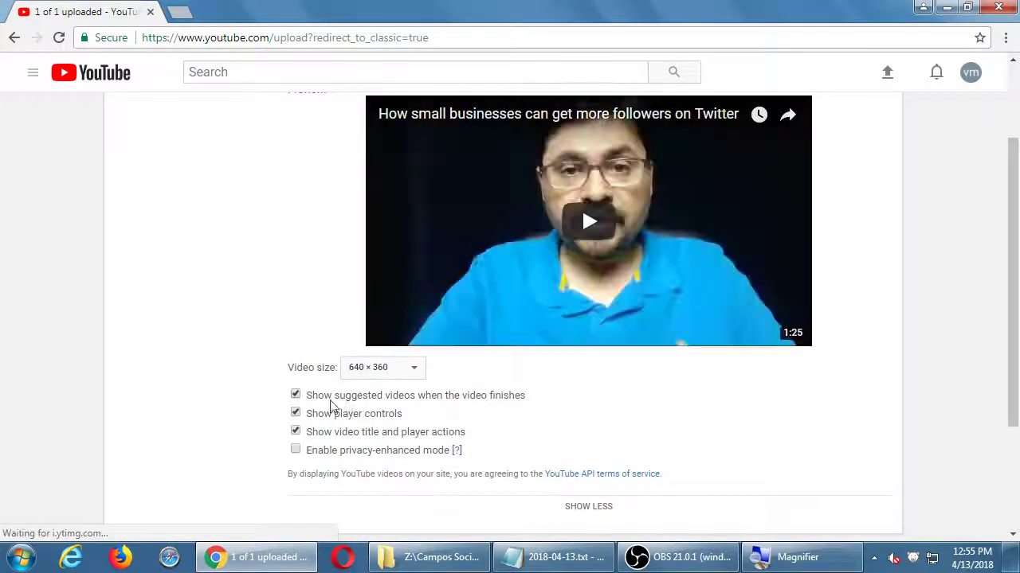
{"action": "left_click", "coordinate": [296, 418]}
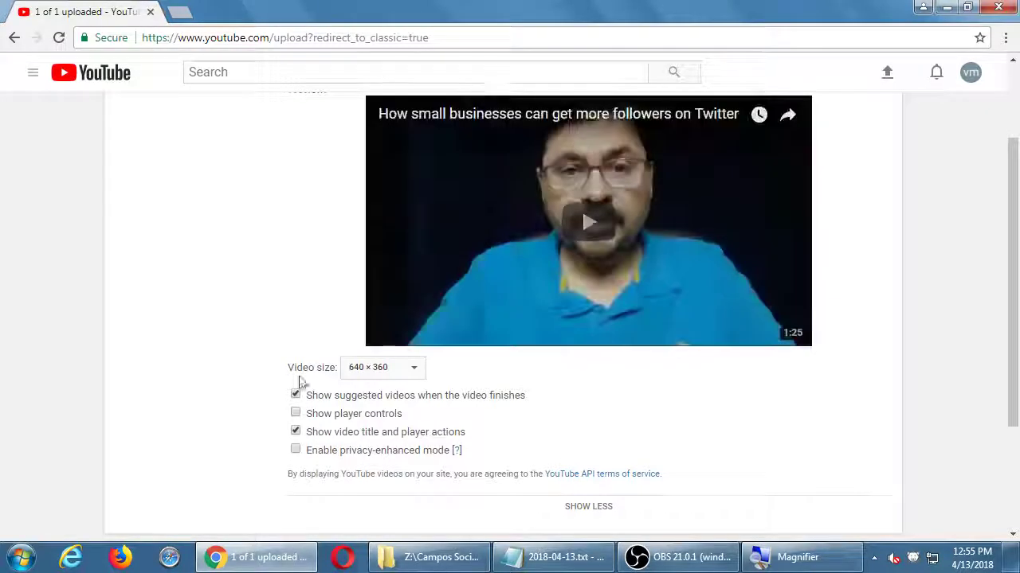
{"action": "scroll", "coordinate": [298, 375], "scroll_direction": "up", "scroll_amount": 2}
{"action": "left_click", "coordinate": [463, 186]}
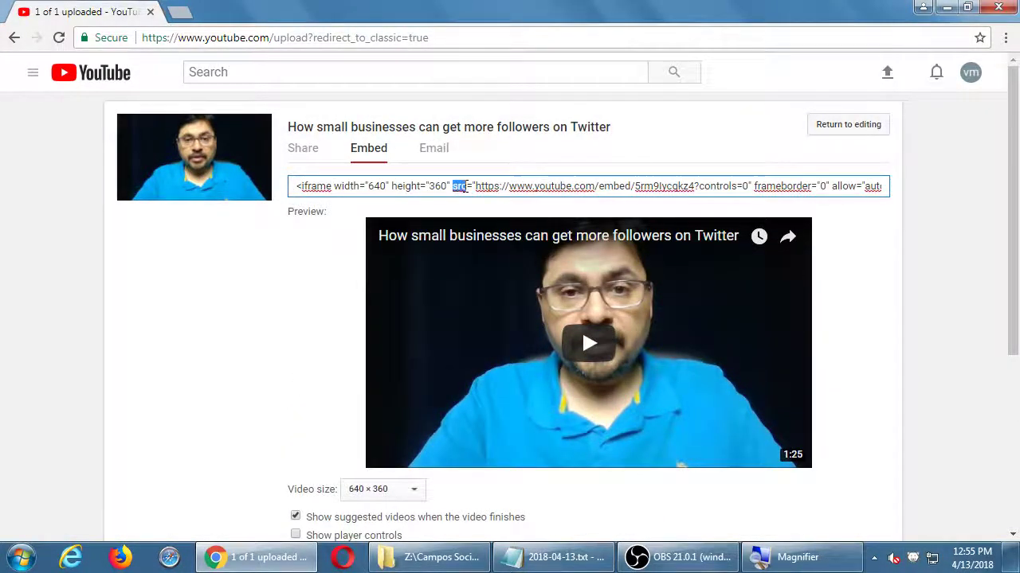
{"action": "left_click", "coordinate": [464, 186]}
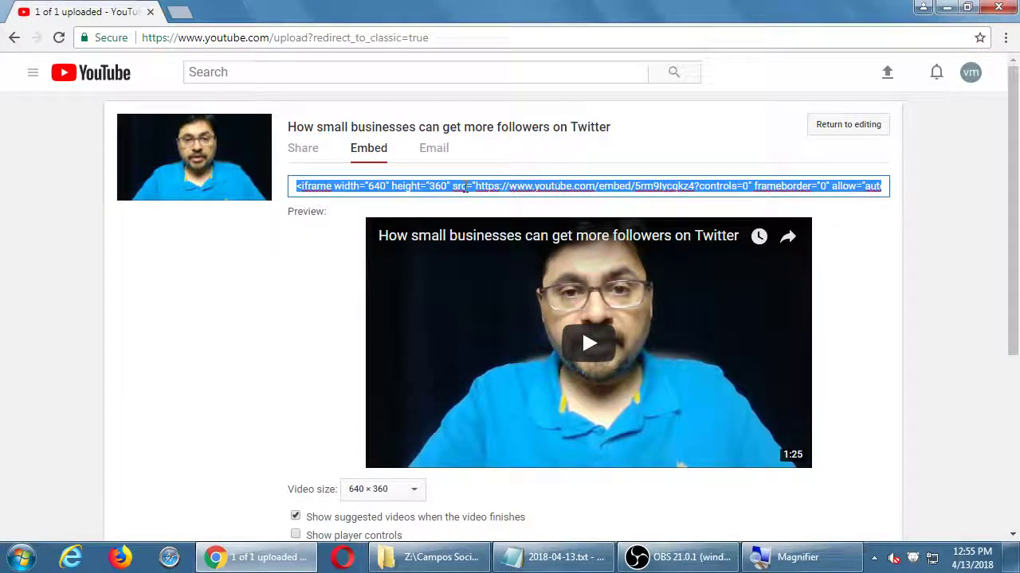
{"action": "left_click", "coordinate": [946, 190]}
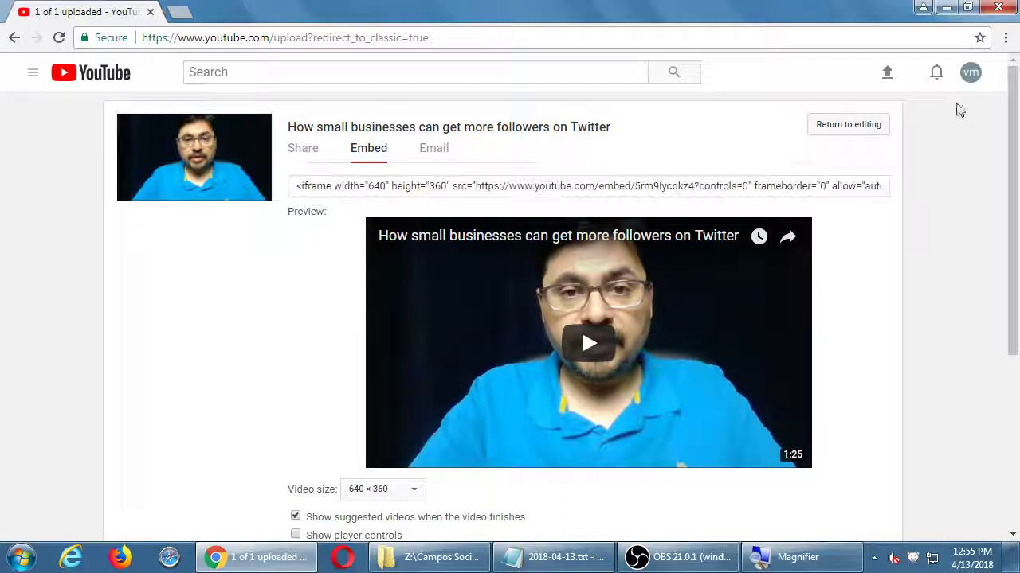
Step: Go to the Creator Studio dashboard, dismiss the customization tip, and check the notes file
{"action": "left_click", "coordinate": [977, 74]}
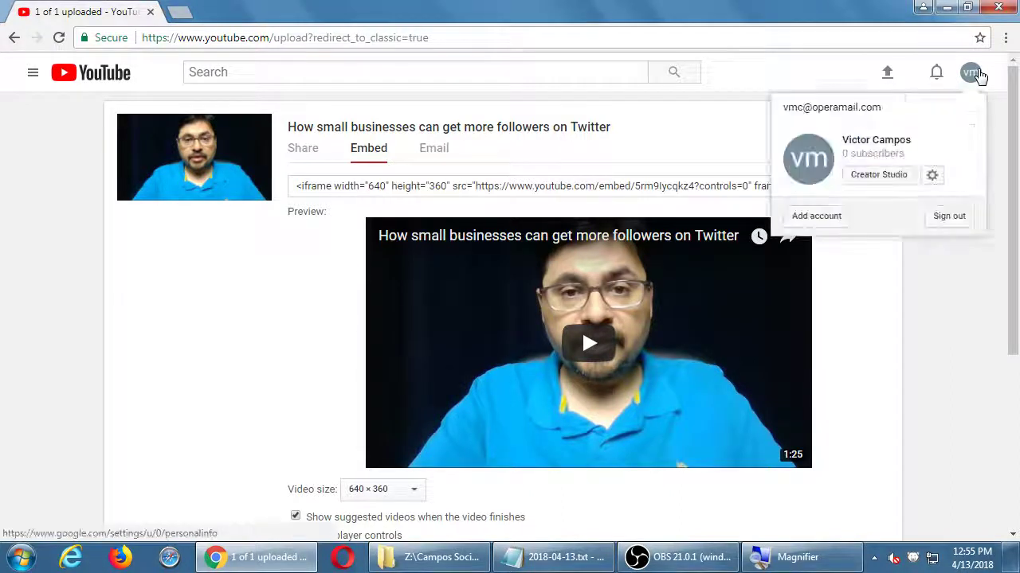
{"action": "left_click", "coordinate": [886, 181]}
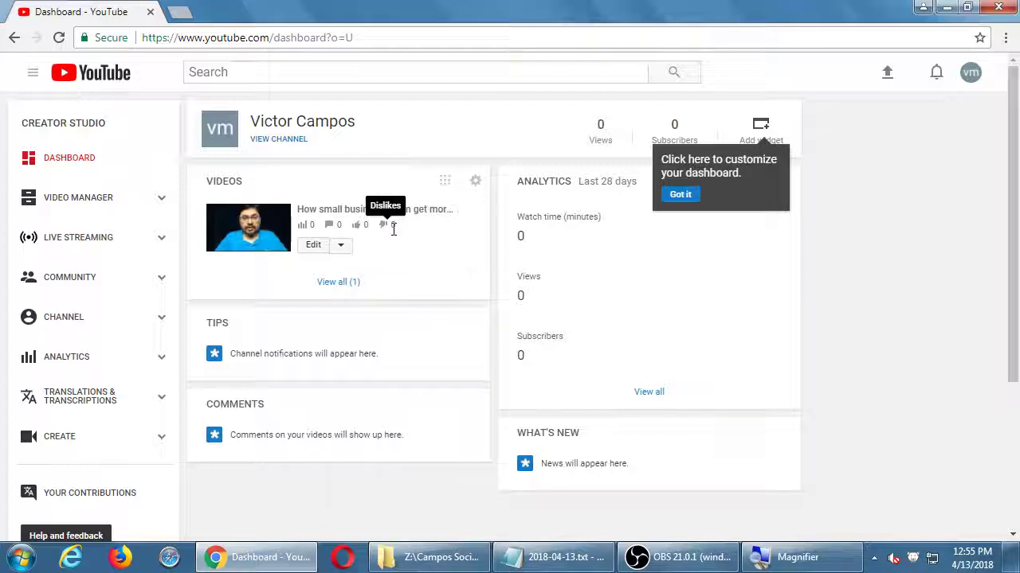
{"action": "left_click", "coordinate": [680, 195]}
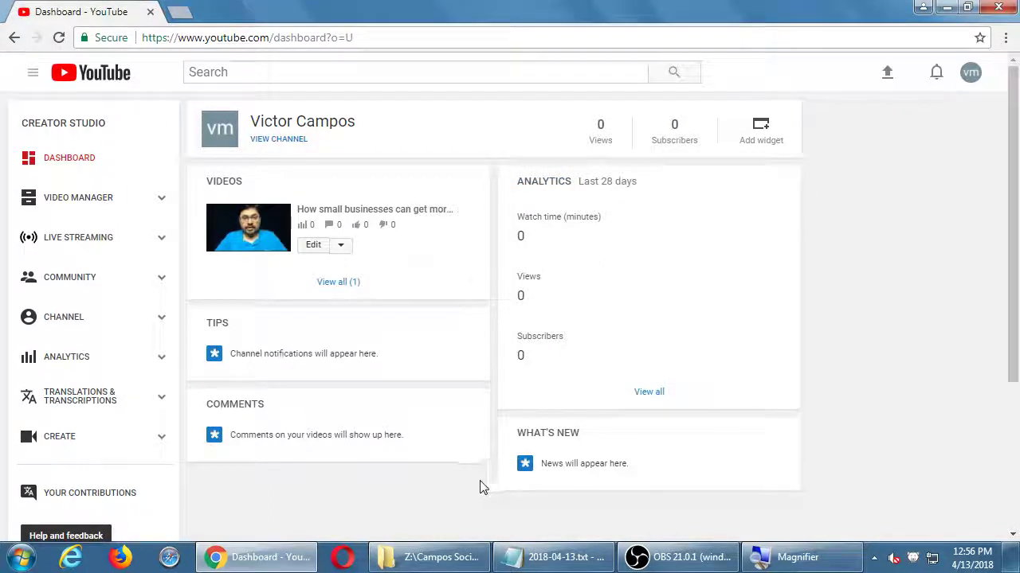
{"action": "left_click", "coordinate": [534, 556]}
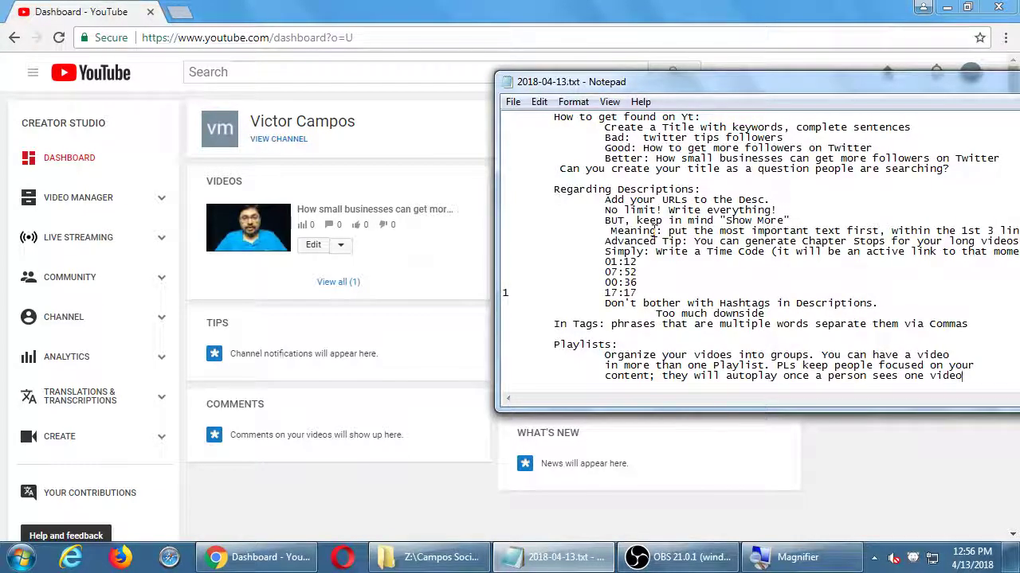
{"action": "left_click", "coordinate": [368, 6]}
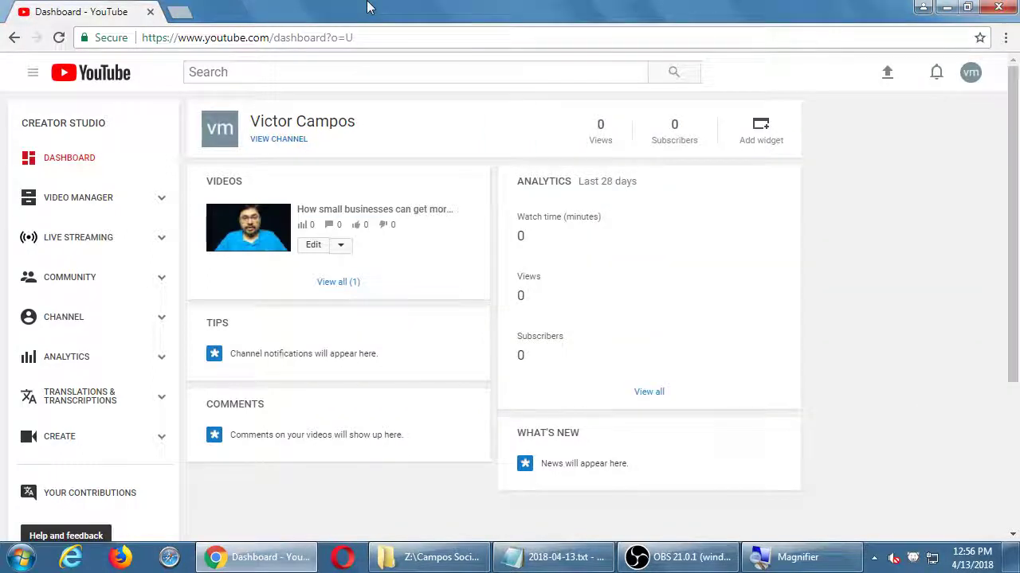